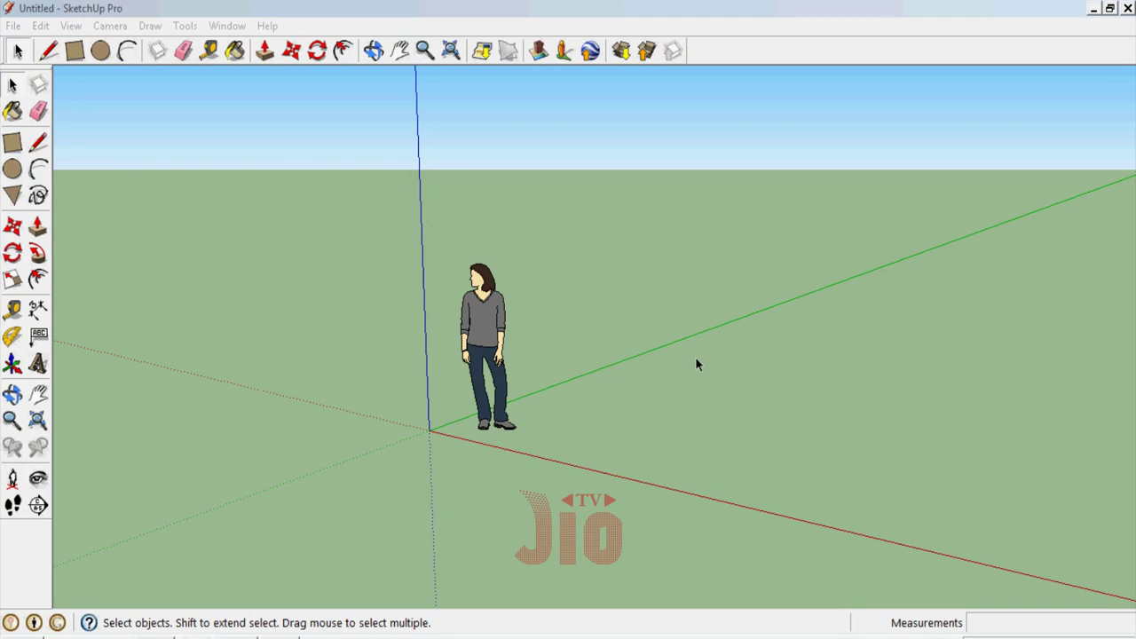
Delete the default person figure, leaving only the axes on an empty ground
click(499, 359)
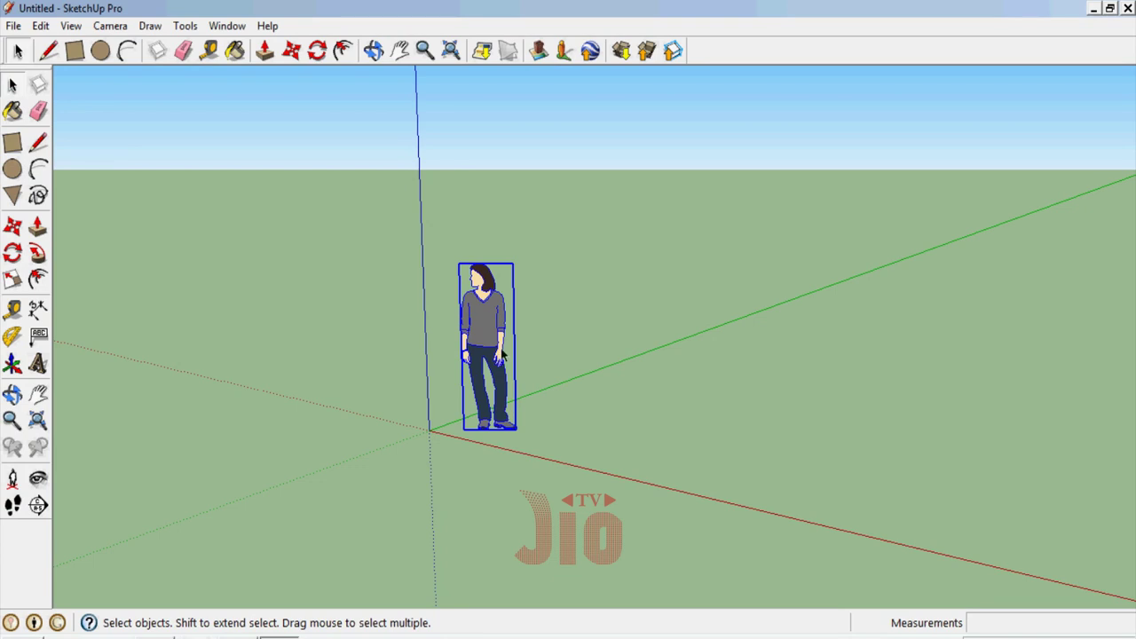
key(Delete)
click(71, 26)
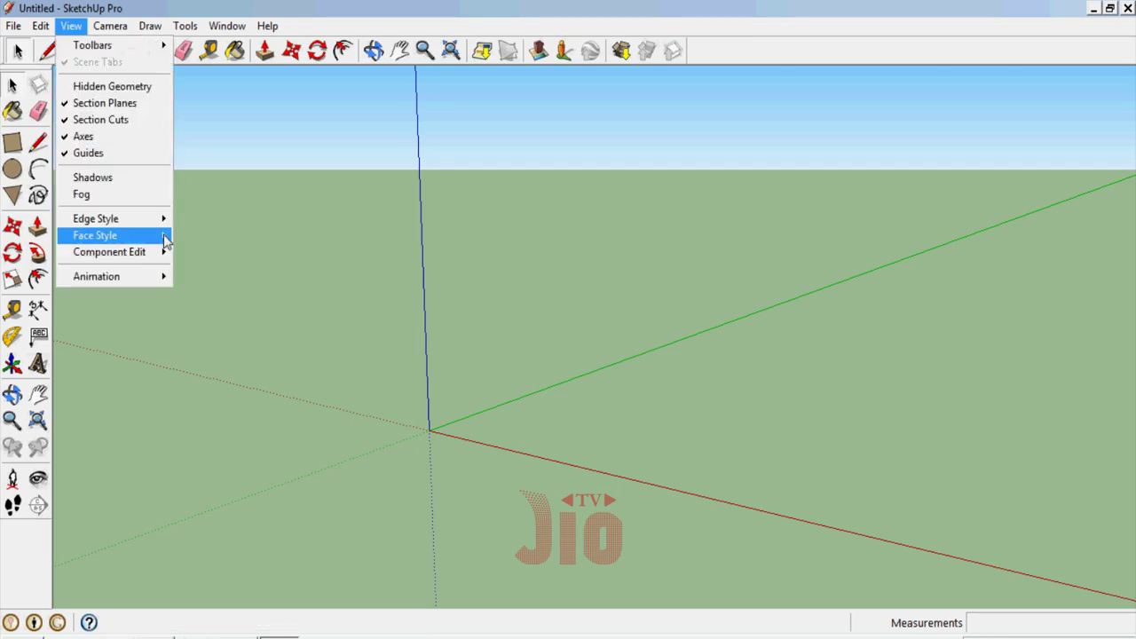
click(397, 202)
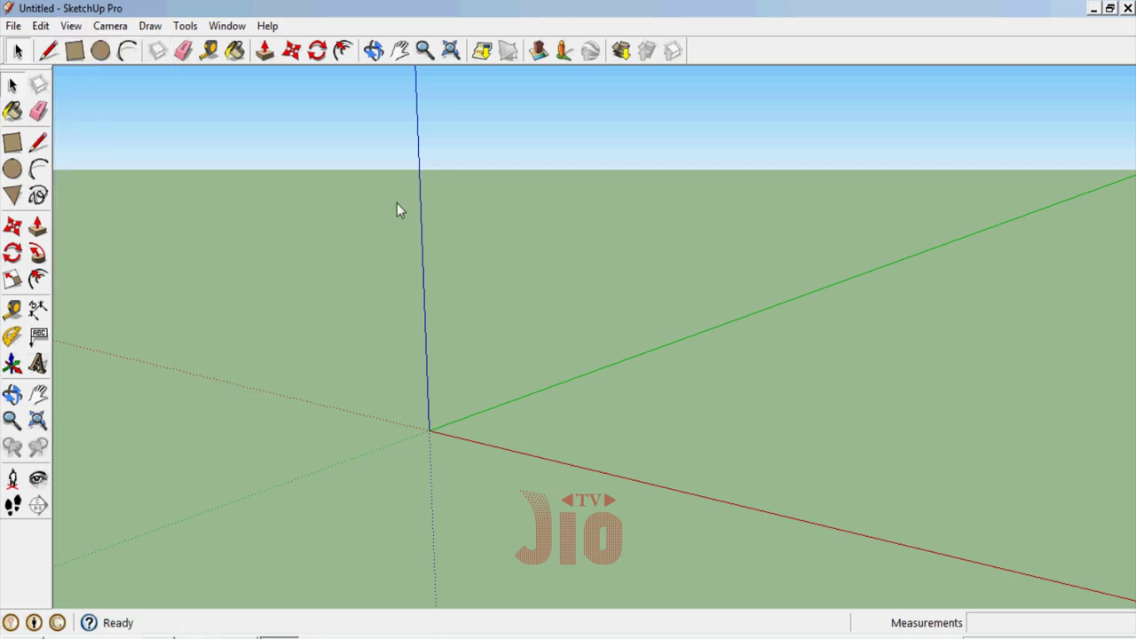
In Model Info Units, choose Decimal format, Centimeters and 0,0cm precision
click(401, 225)
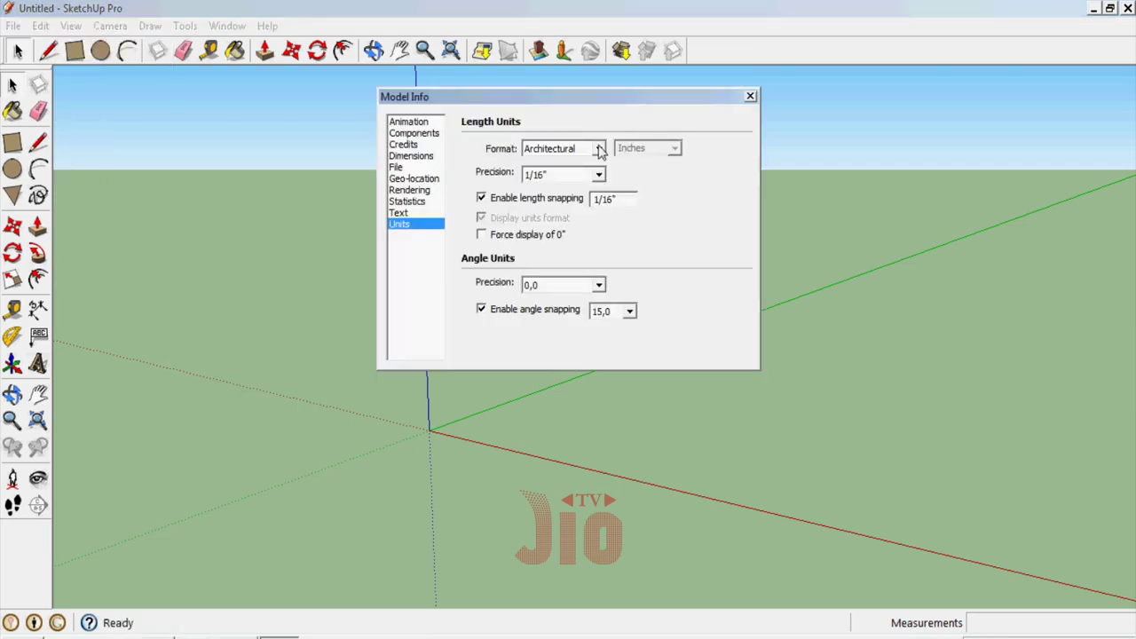
click(599, 149)
click(577, 176)
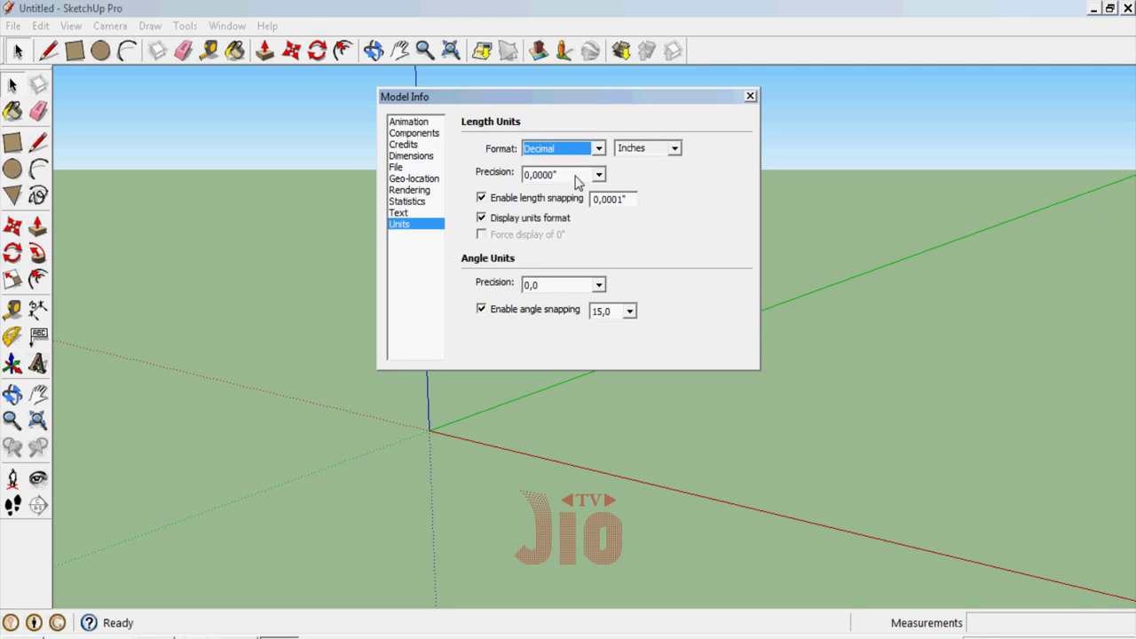
click(675, 149)
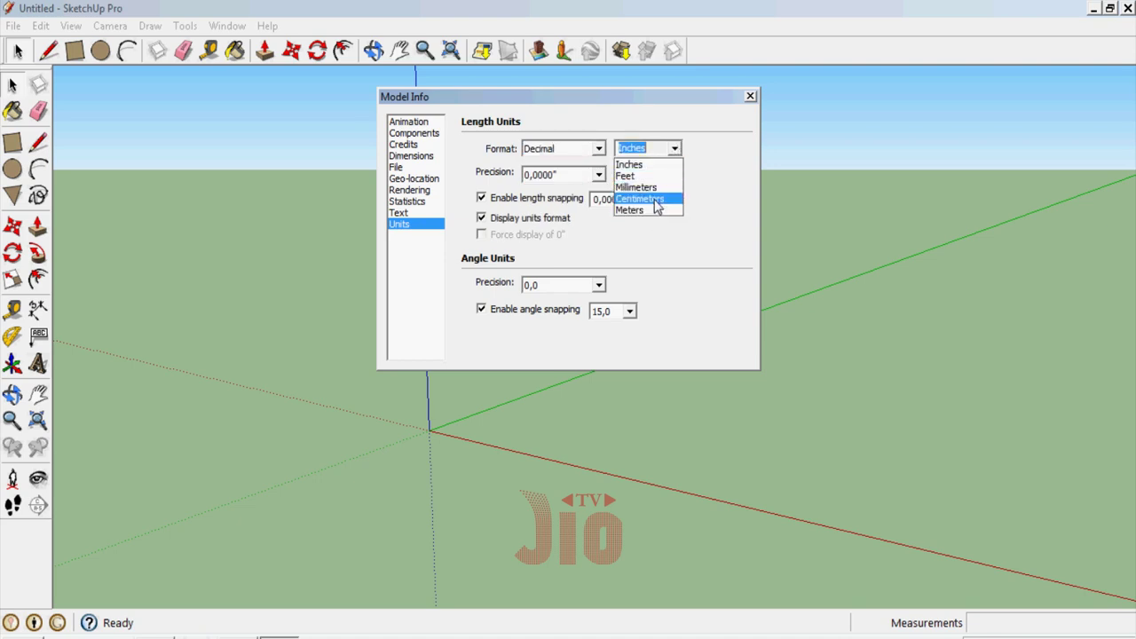
click(632, 198)
click(600, 175)
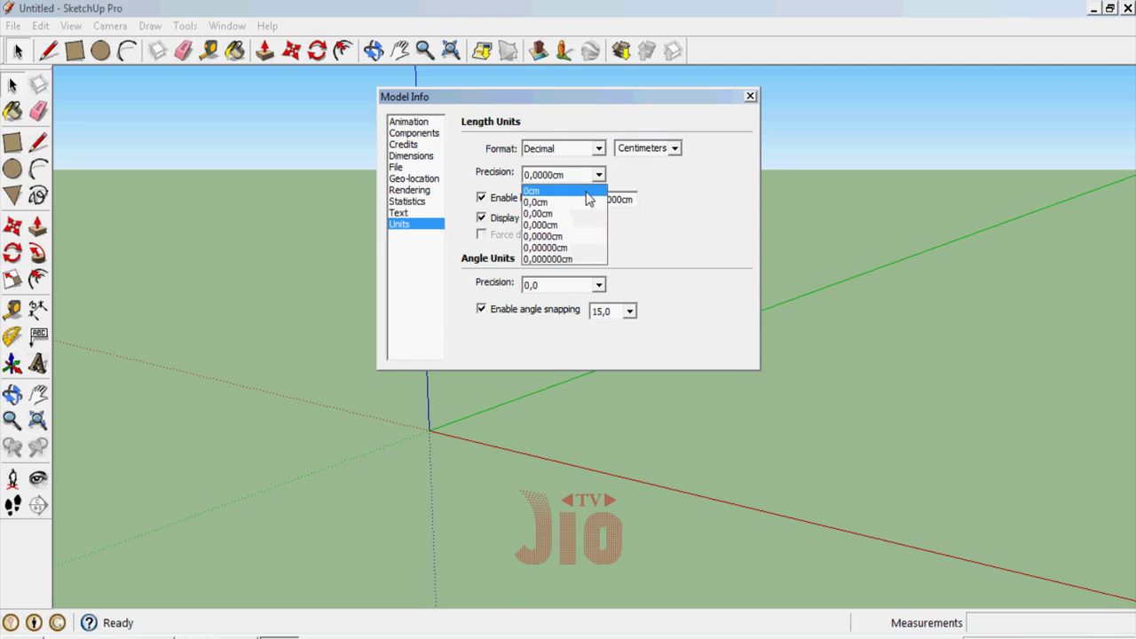
click(582, 208)
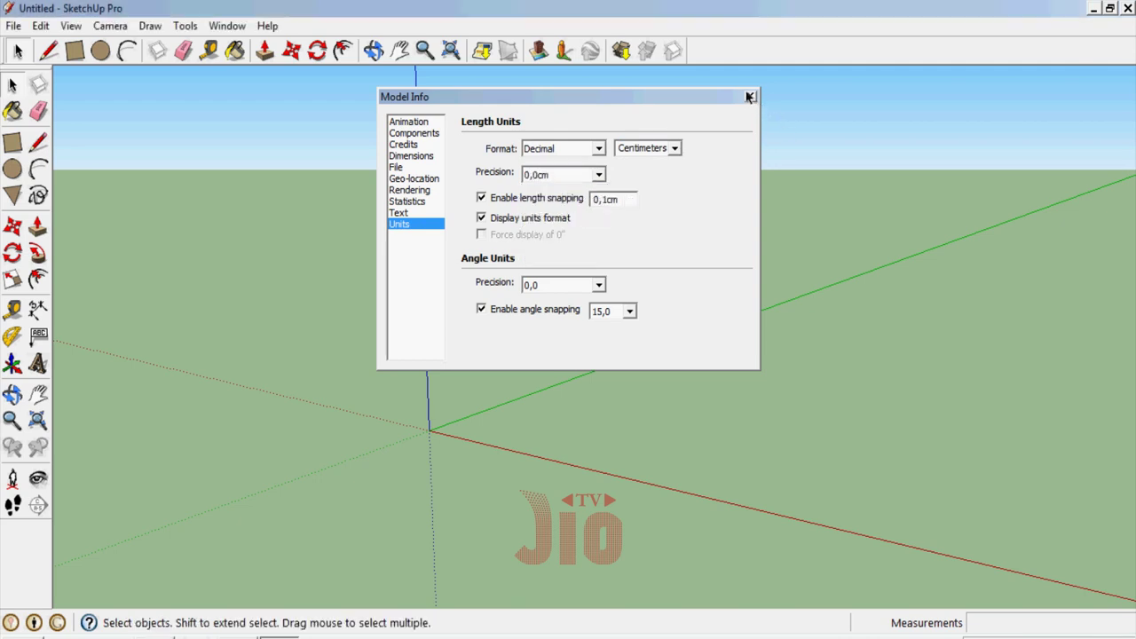
click(750, 96)
click(20, 397)
drag(470, 440, 444, 459)
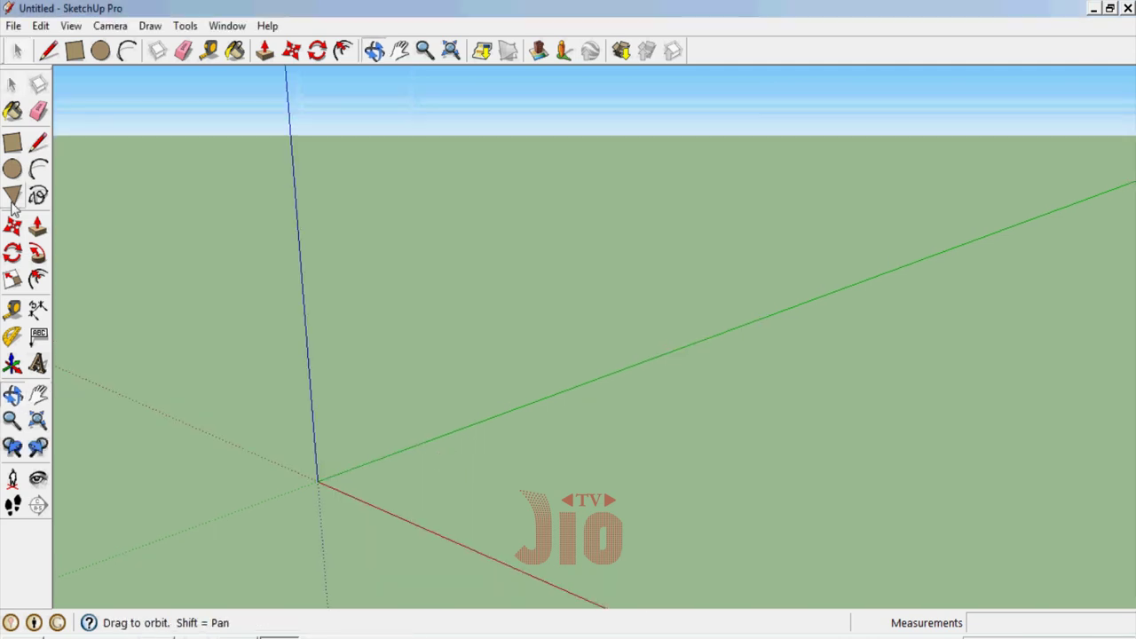
Draw a closed 300 × 300 cm square from the origin along the green and red axes
click(12, 142)
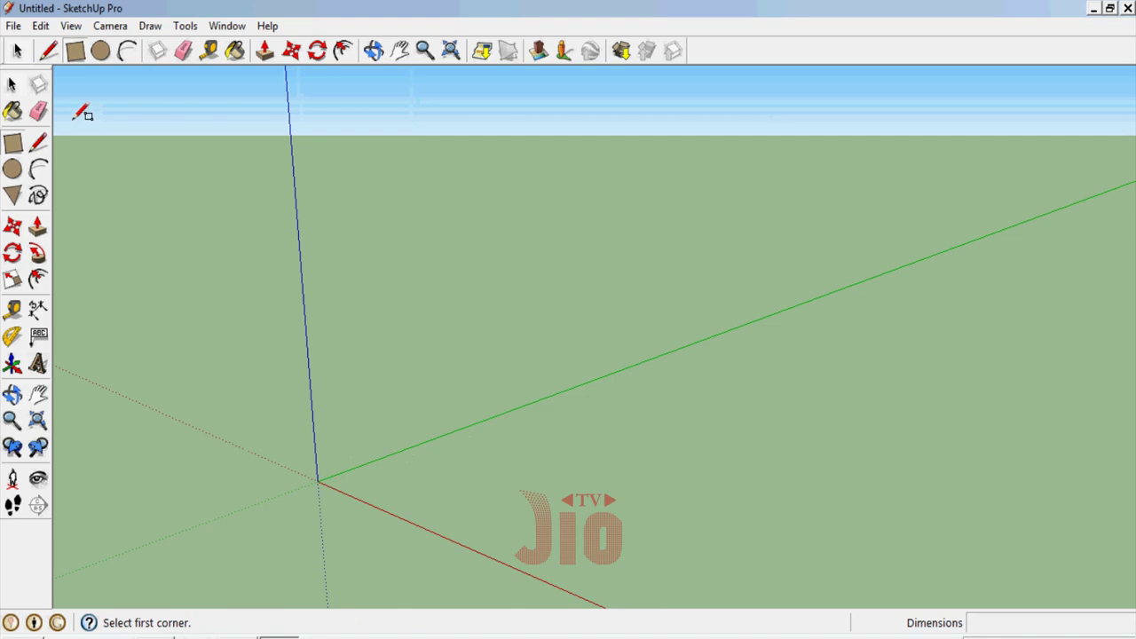
click(37, 143)
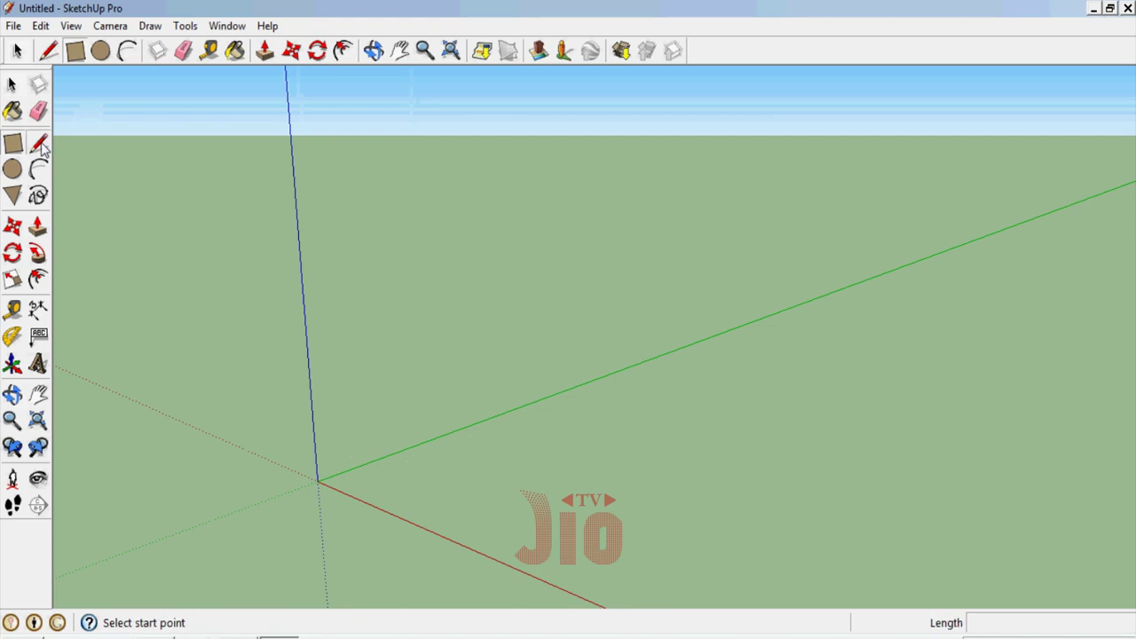
click(317, 480)
text(3)
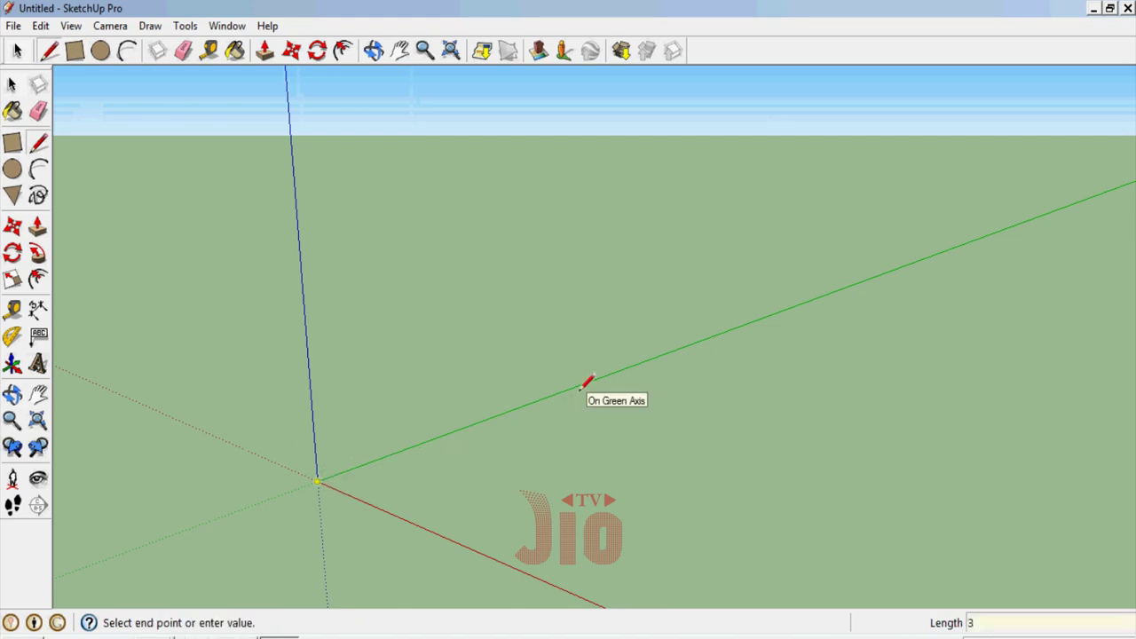
text(0)
key(Return)
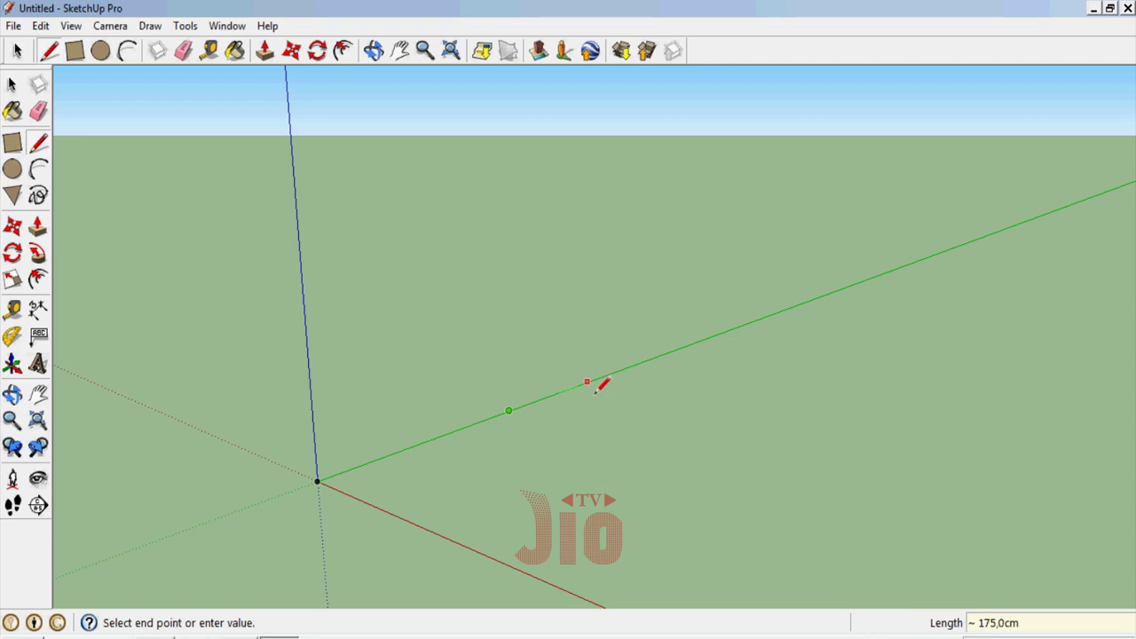
text(300)
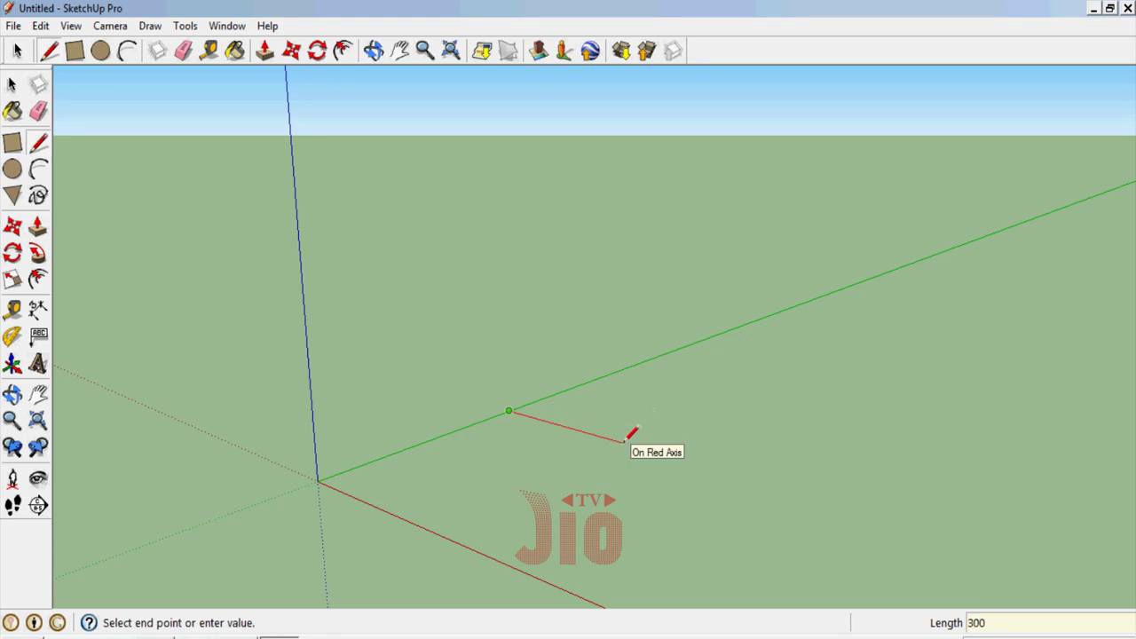
key(Return)
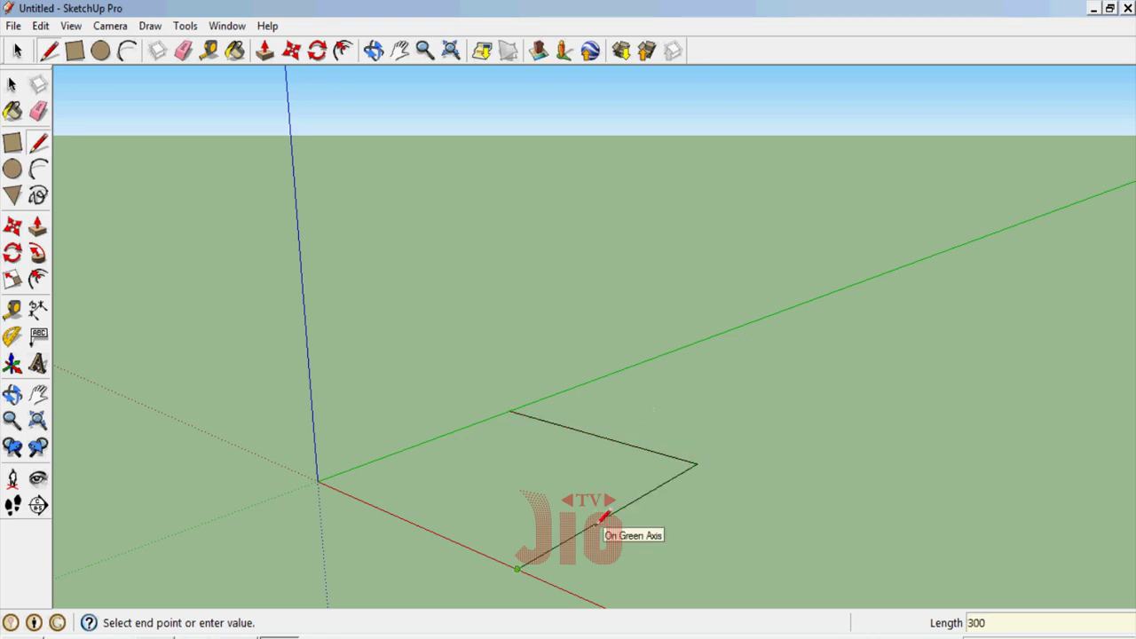
click(518, 568)
click(318, 482)
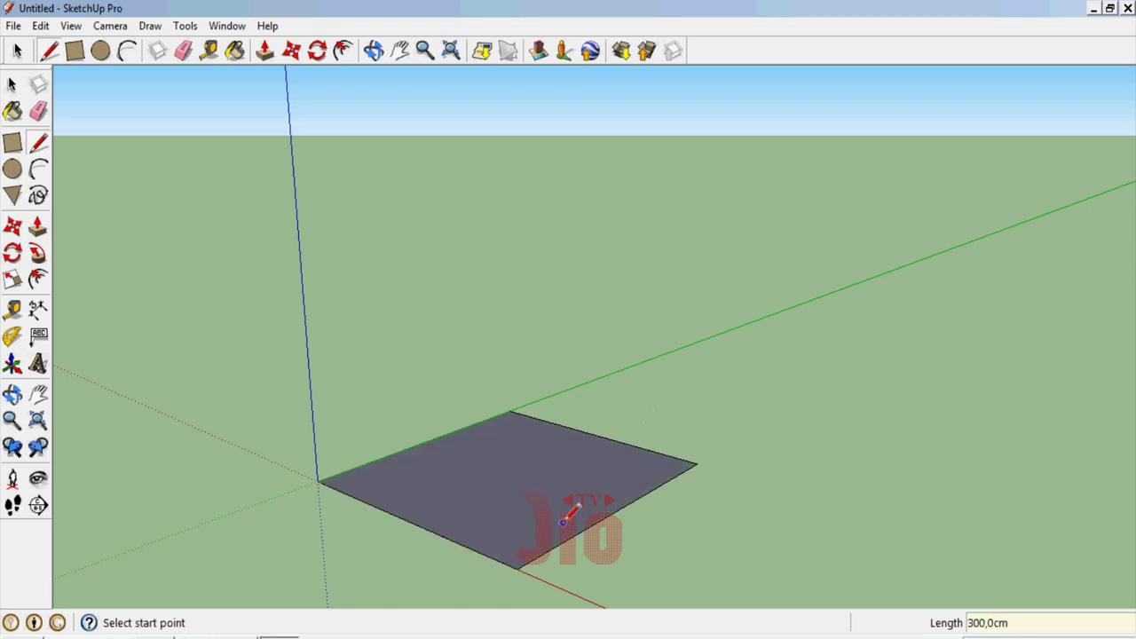
scroll(581, 554, up, 2)
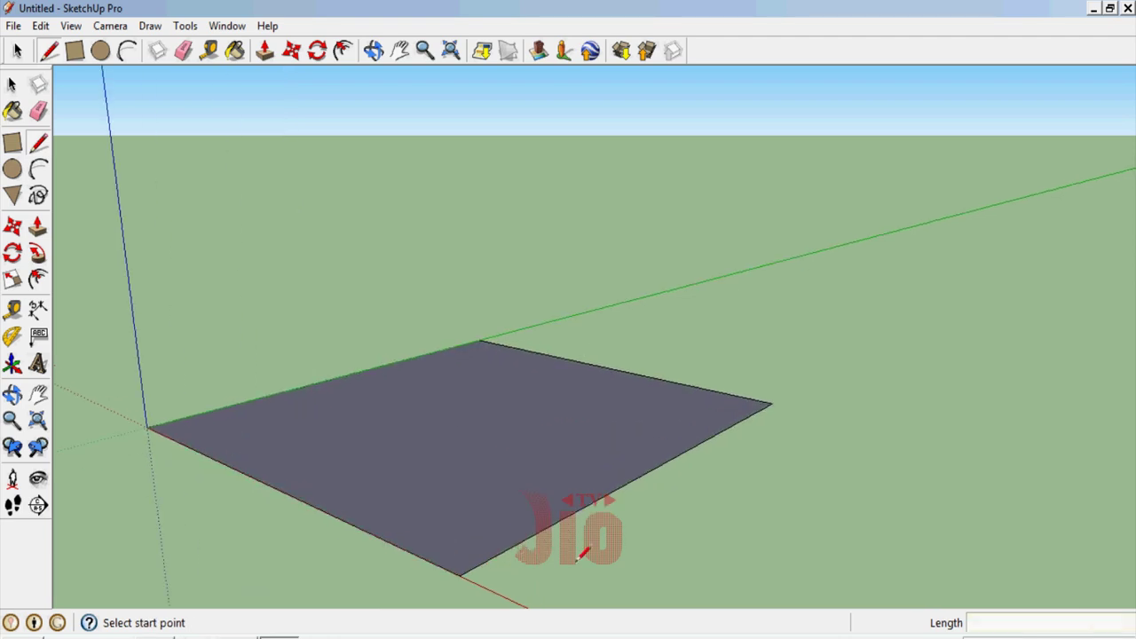
Push/Pull the square up 10 cm into a slab and select all of its faces
key(p)
click(577, 484)
text(10)
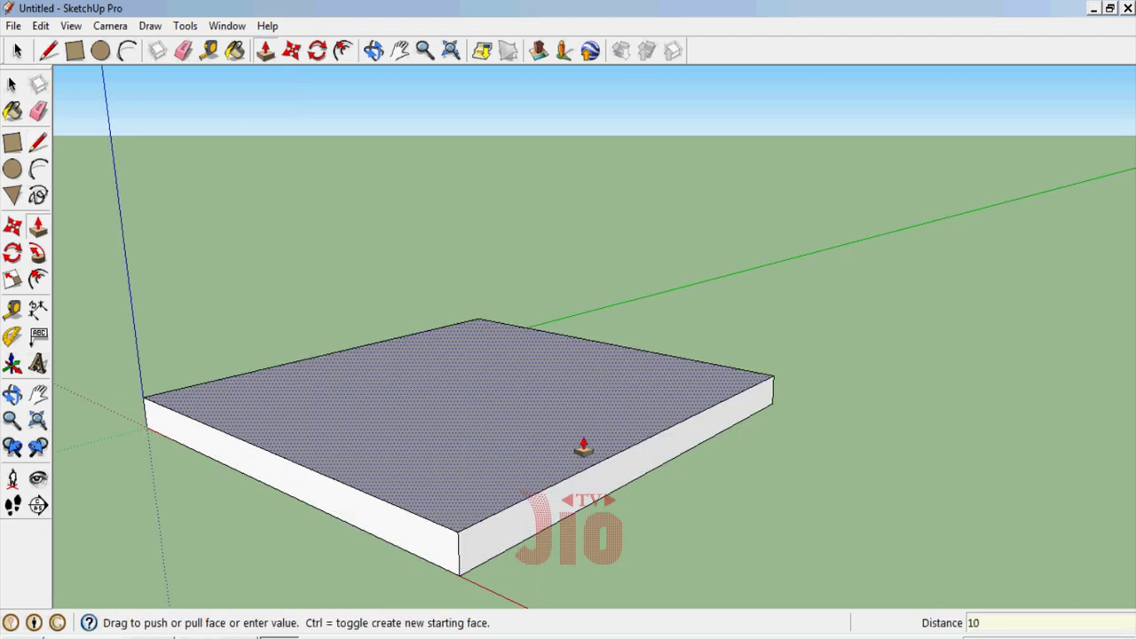
key(Return)
scroll(609, 426, down, 2)
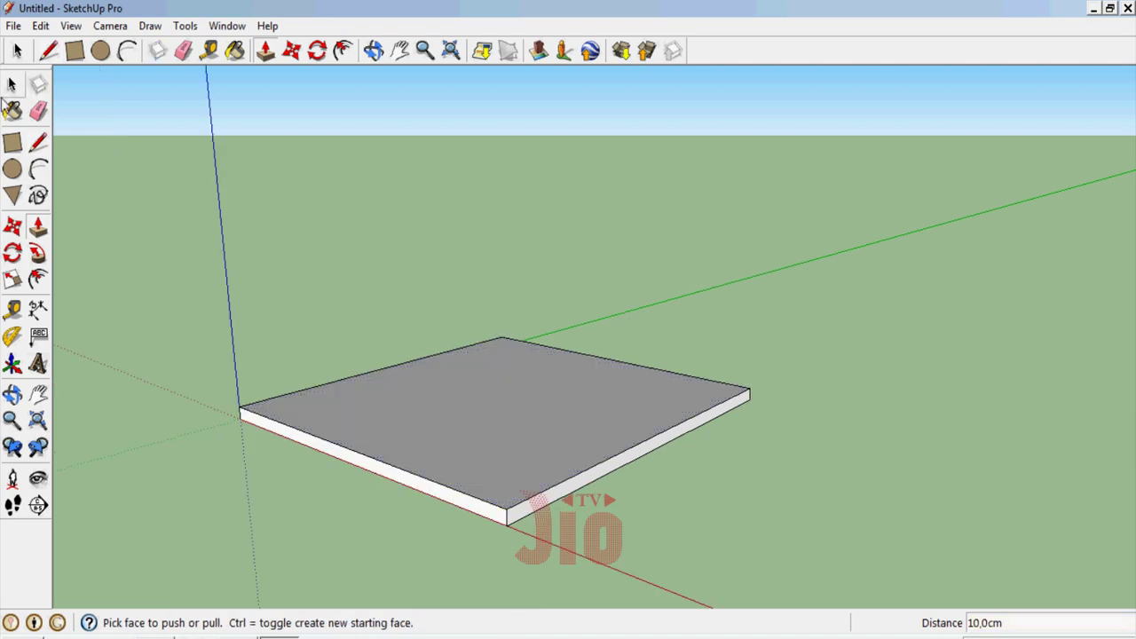
click(12, 85)
triple_click(382, 388)
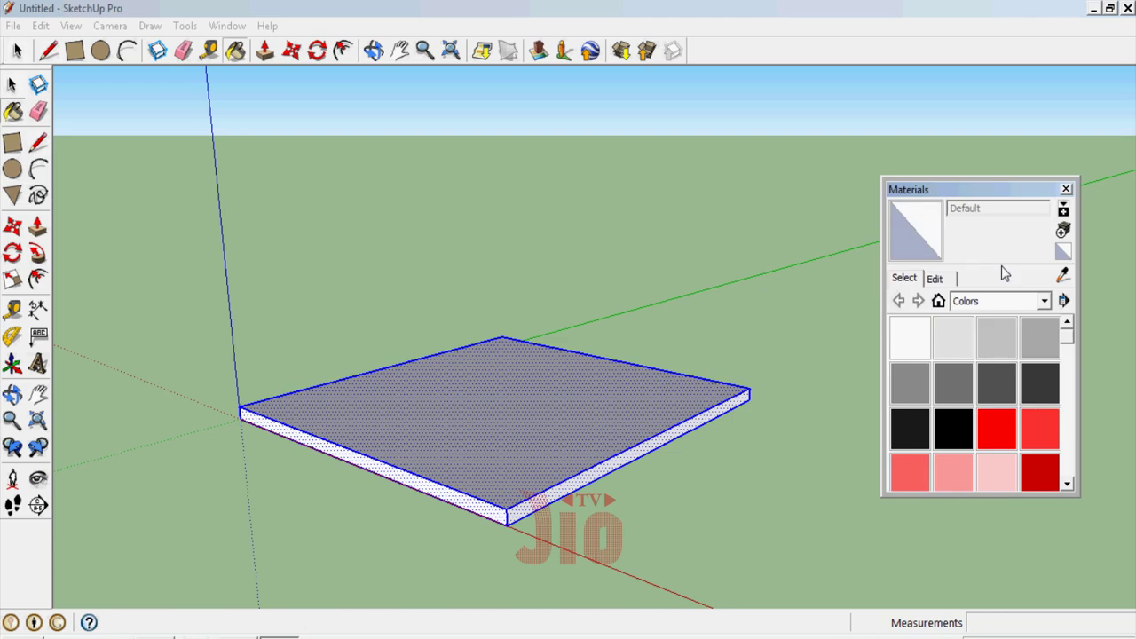
Paint the slab light grey Color_001 and make it a group
click(961, 341)
right_click(537, 390)
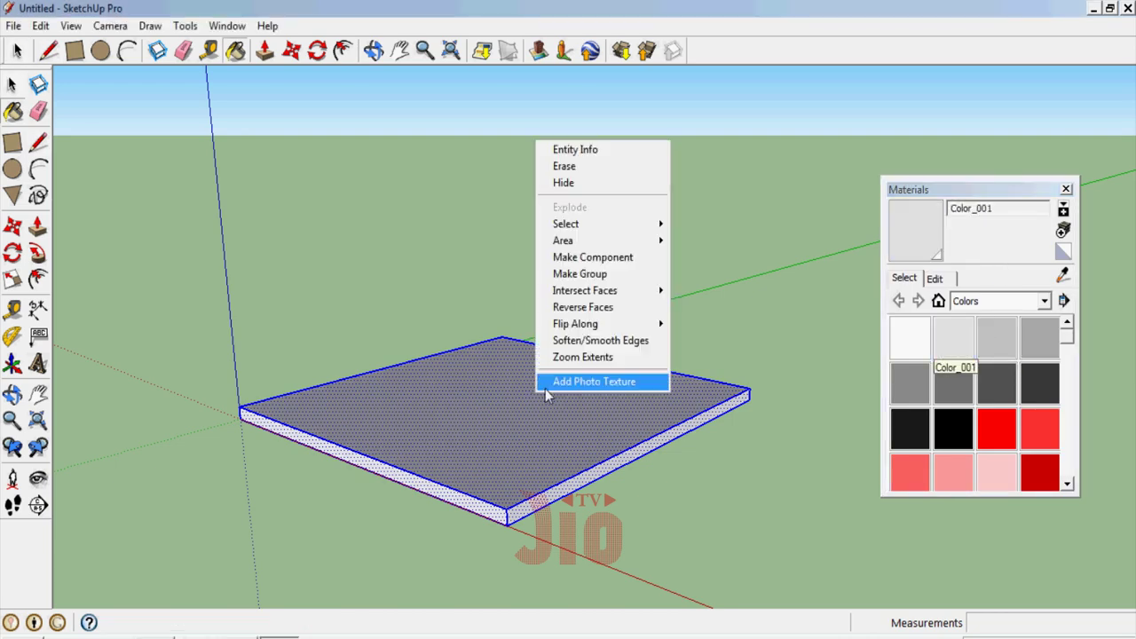
click(587, 274)
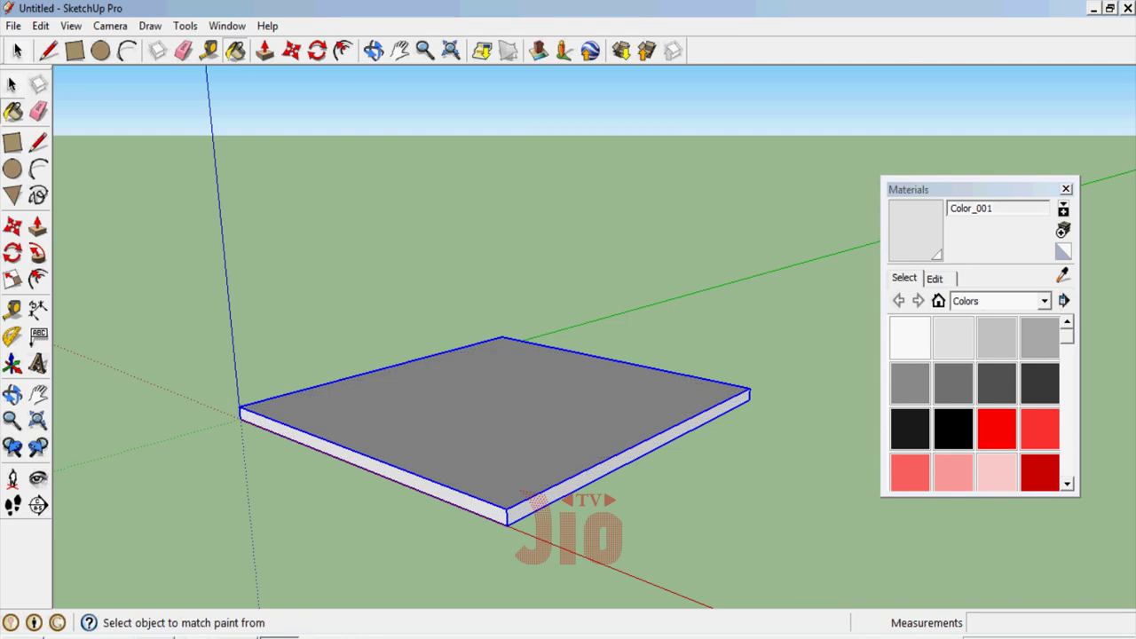
click(1066, 190)
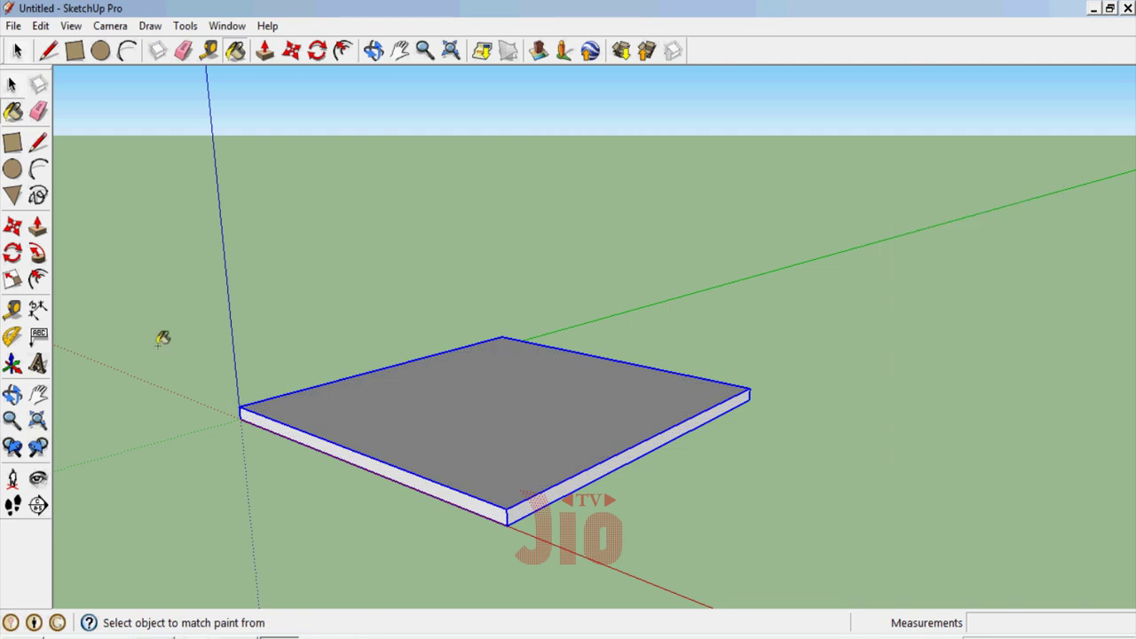
Draw a small rectangle beyond the slab's corner and pull it up into a 9,0 cm box
click(12, 393)
drag(177, 408, 418, 525)
scroll(818, 242, up, 3)
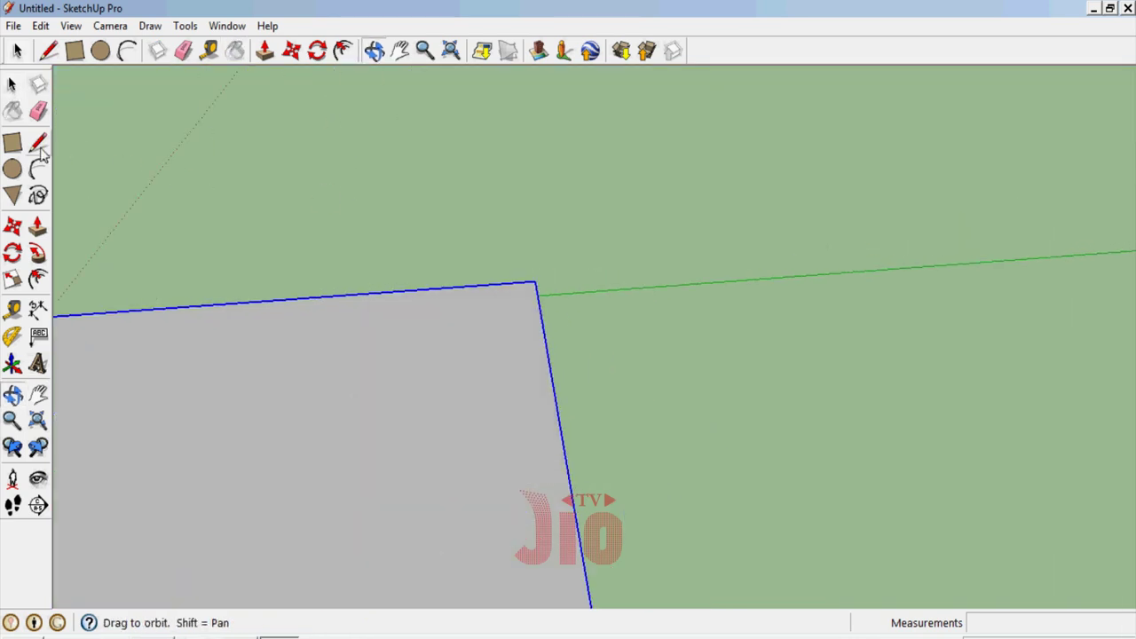
click(12, 142)
click(684, 282)
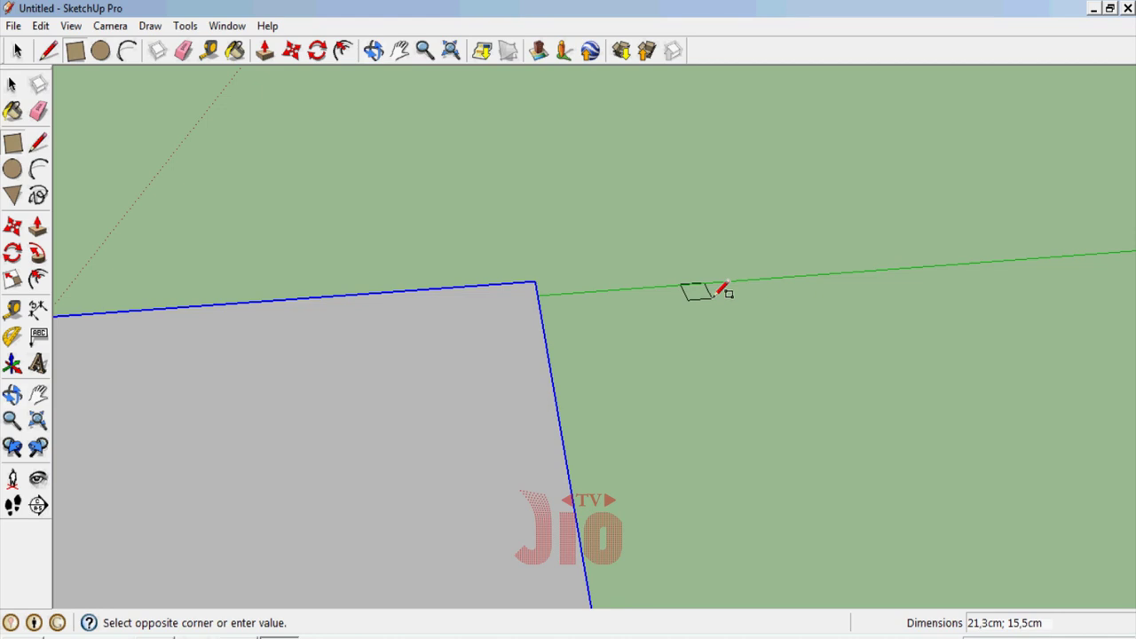
click(712, 300)
key(p)
mouse_move(704, 304)
mouse_down()
mouse_move(705, 282)
mouse_move(667, 307)
mouse_up()
click(12, 396)
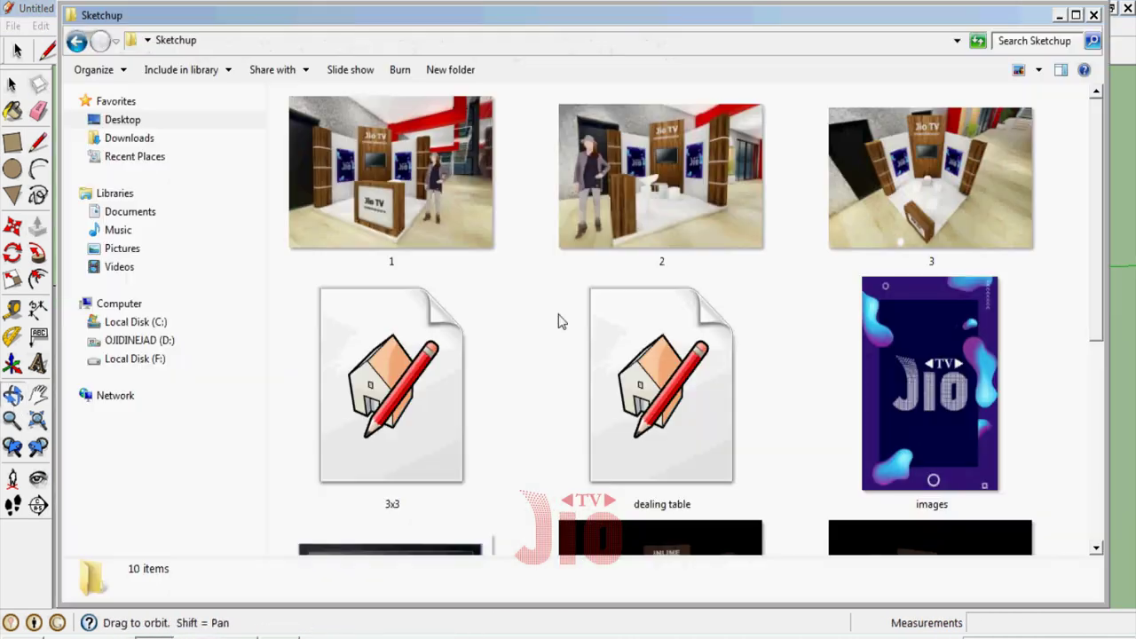
Open the THUMB1 booth image from the Sketchup folder in Windows Photo Viewer
drag(745, 22, 634, 28)
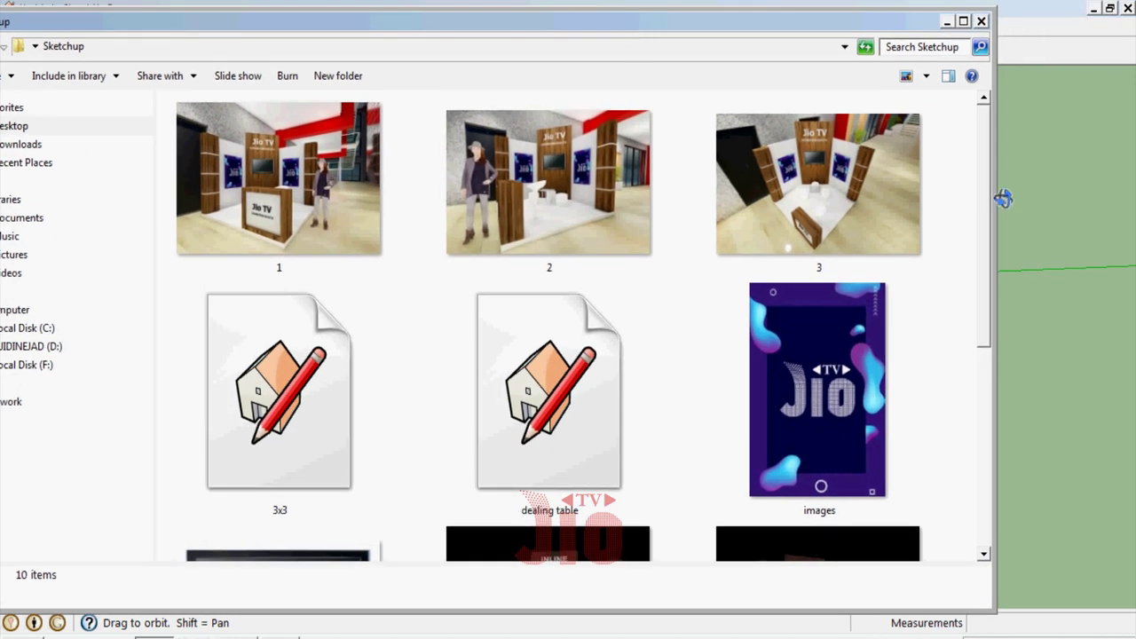
drag(991, 215, 985, 463)
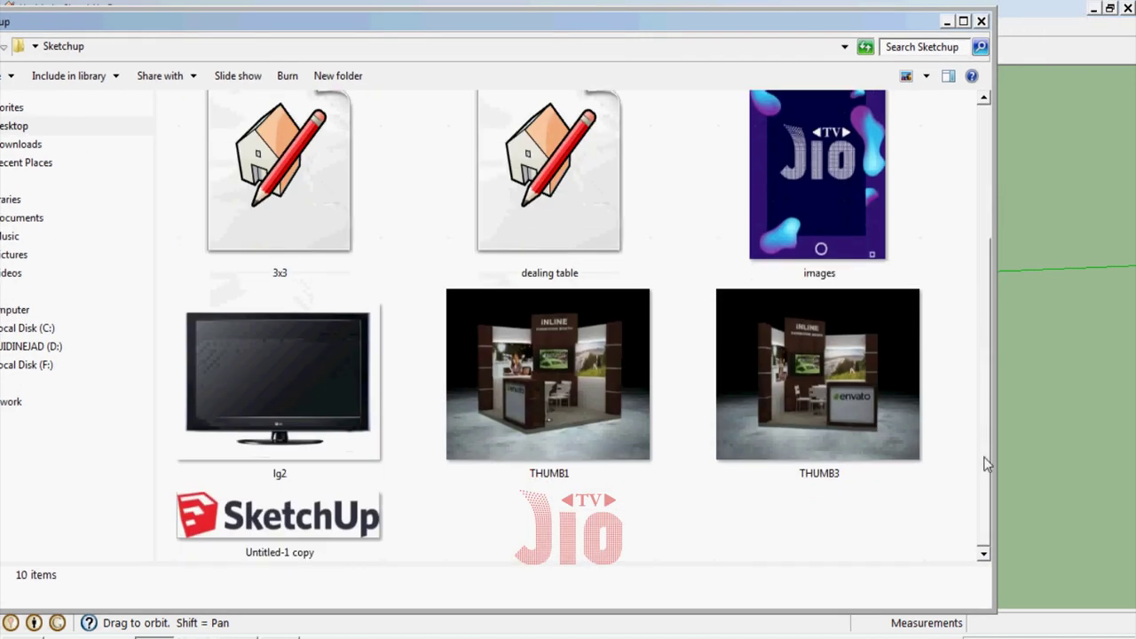
right_click(474, 339)
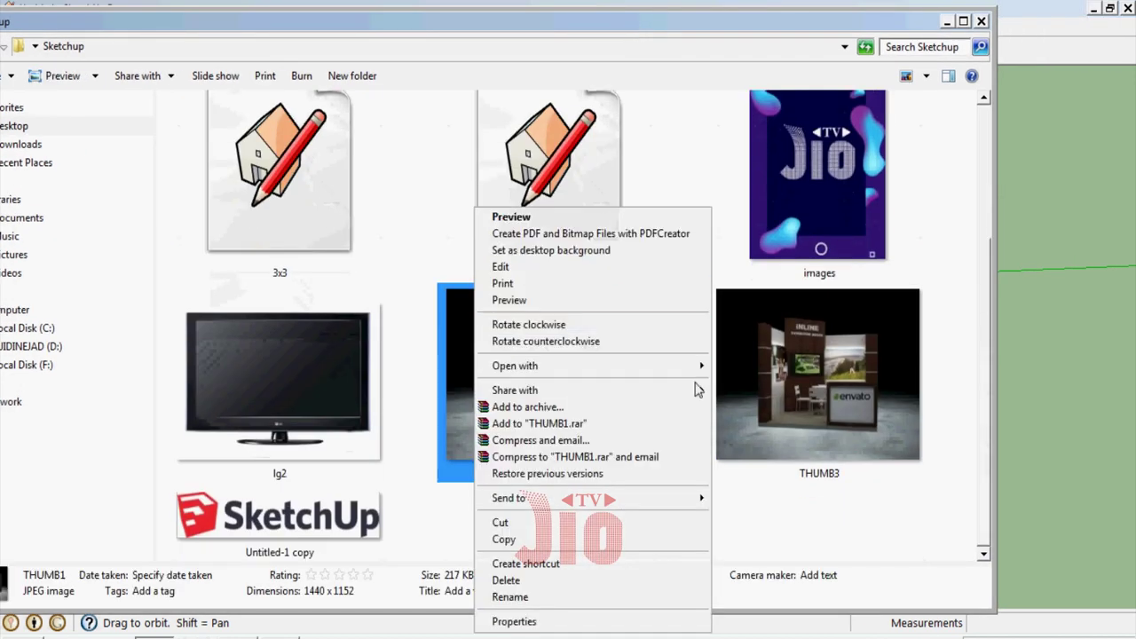
mouse_move(533, 366)
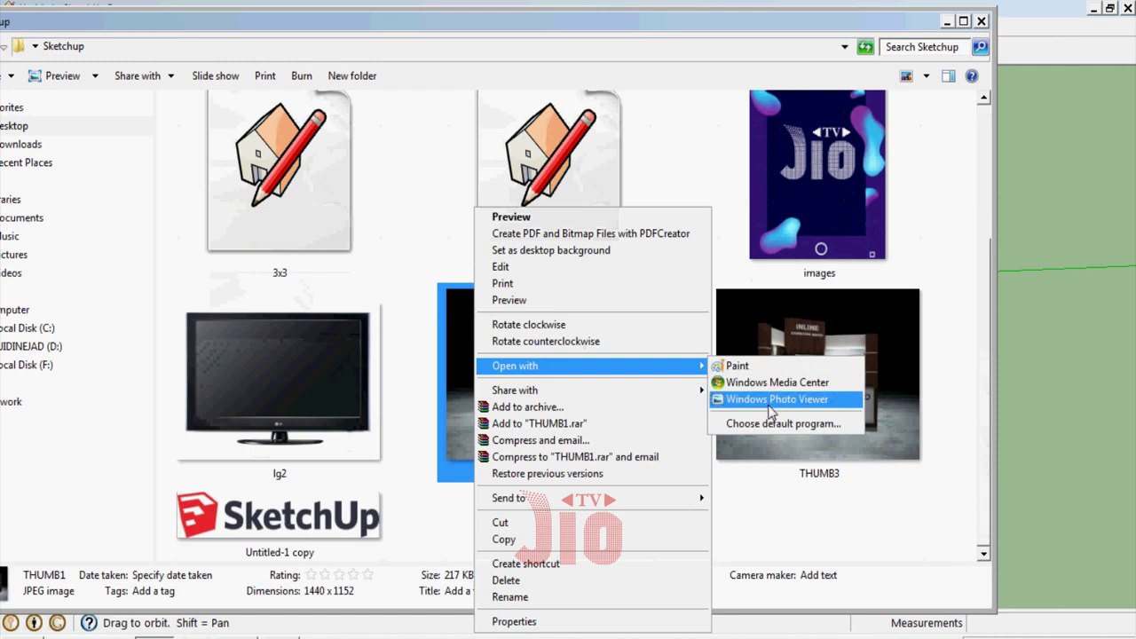
click(770, 404)
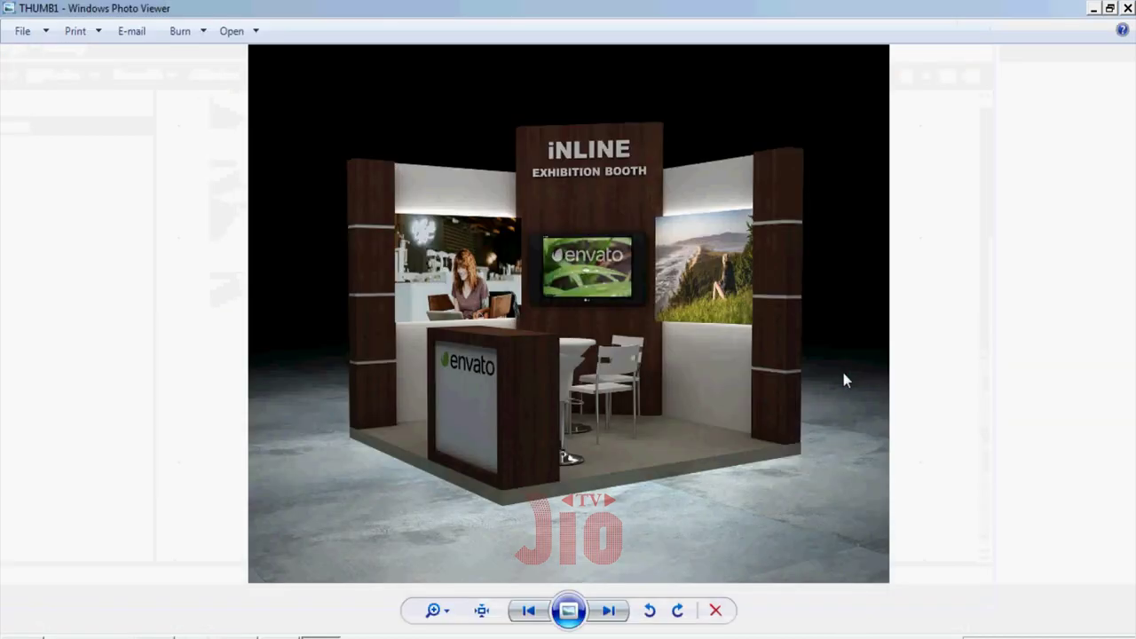
Zoom into the THUMB1 booth photo to study it, then close Photo Viewer
scroll(644, 354, up, 3)
scroll(644, 354, down, 2)
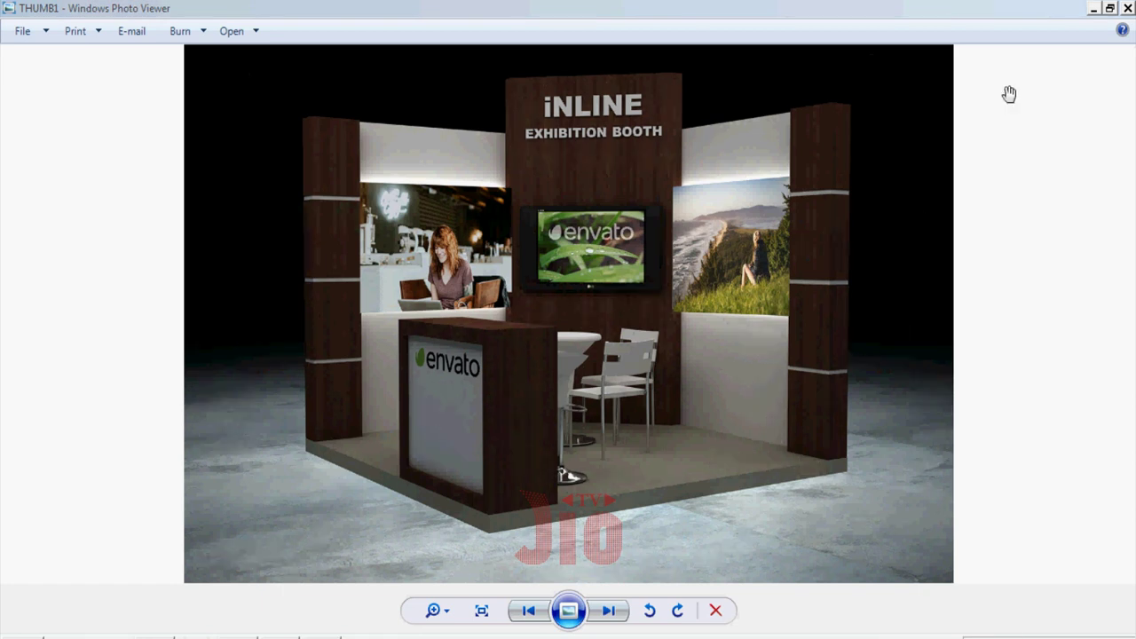
click(1127, 8)
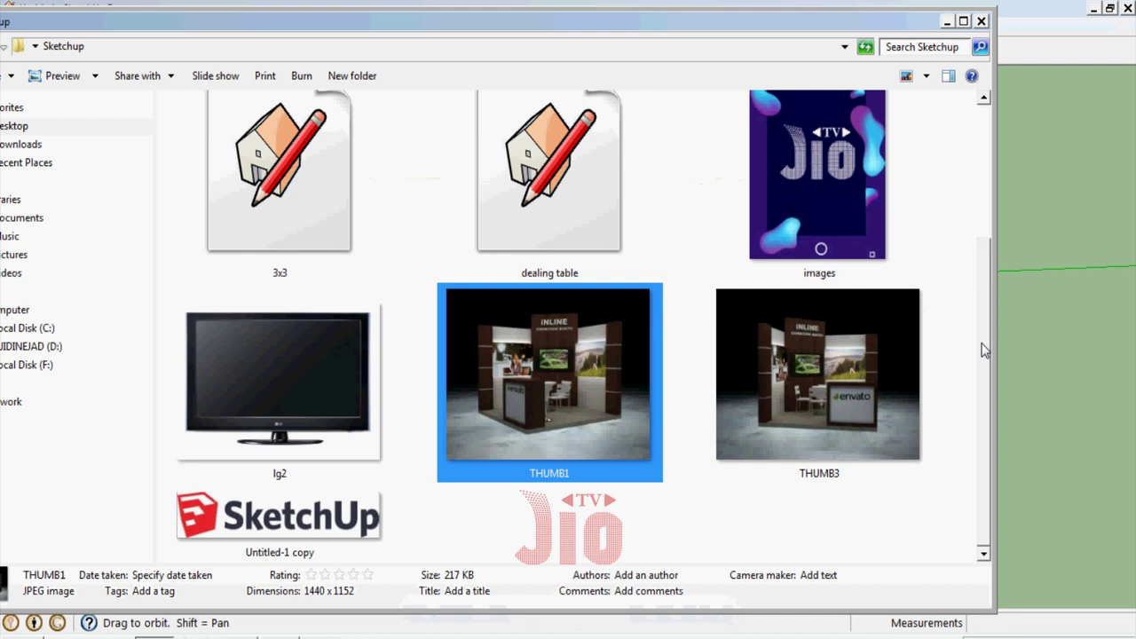
Drag booth render image 3 from the Explorer folder into the SketchUp viewport
drag(983, 350, 984, 207)
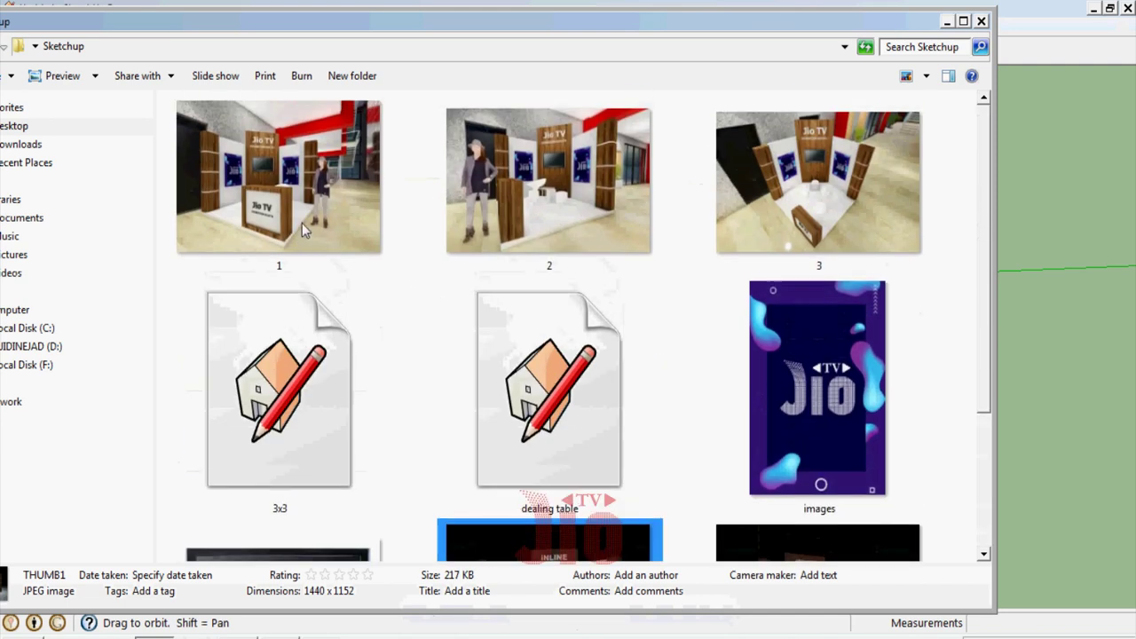
click(780, 218)
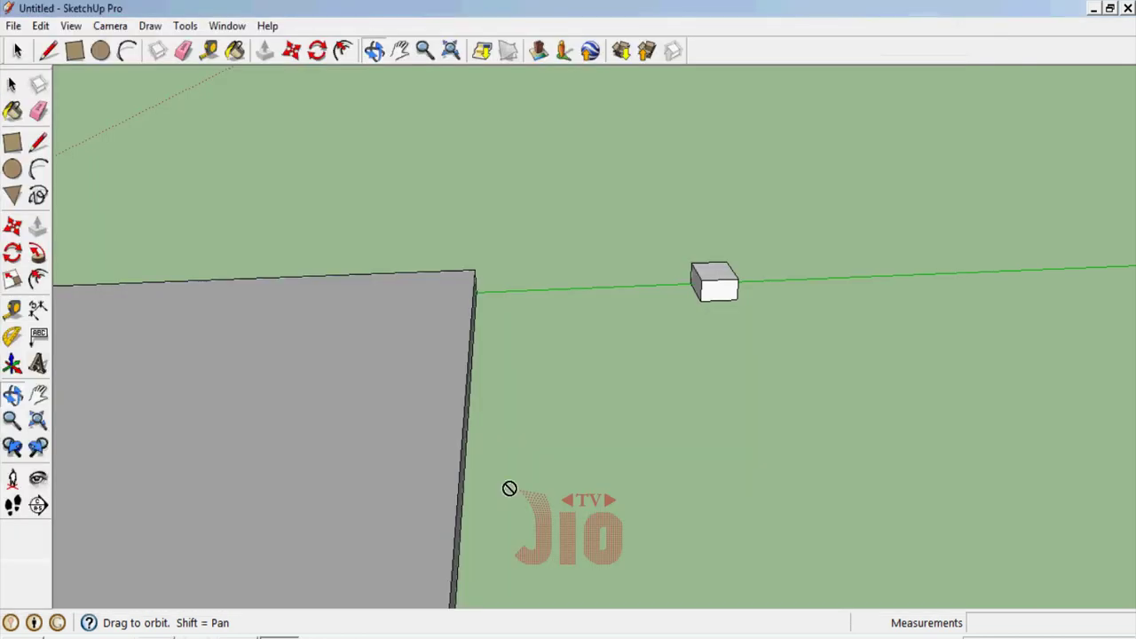
drag(817, 182, 717, 328)
Place booth image 3 next to the small box beside the floor slab
click(709, 304)
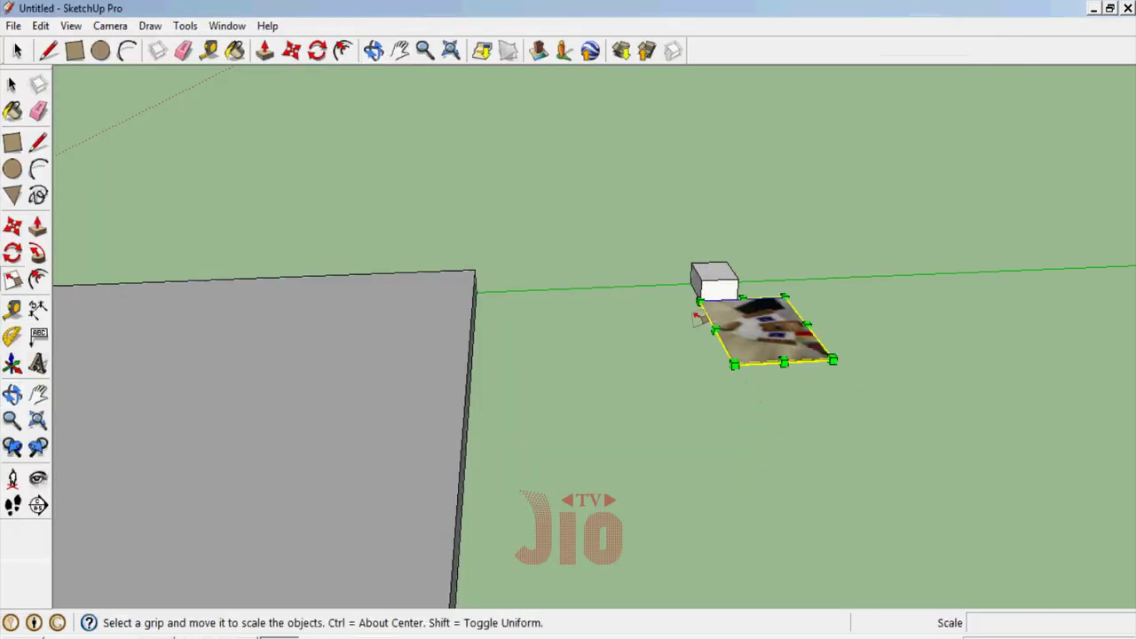
key(ctrl+z)
key(alt+Tab)
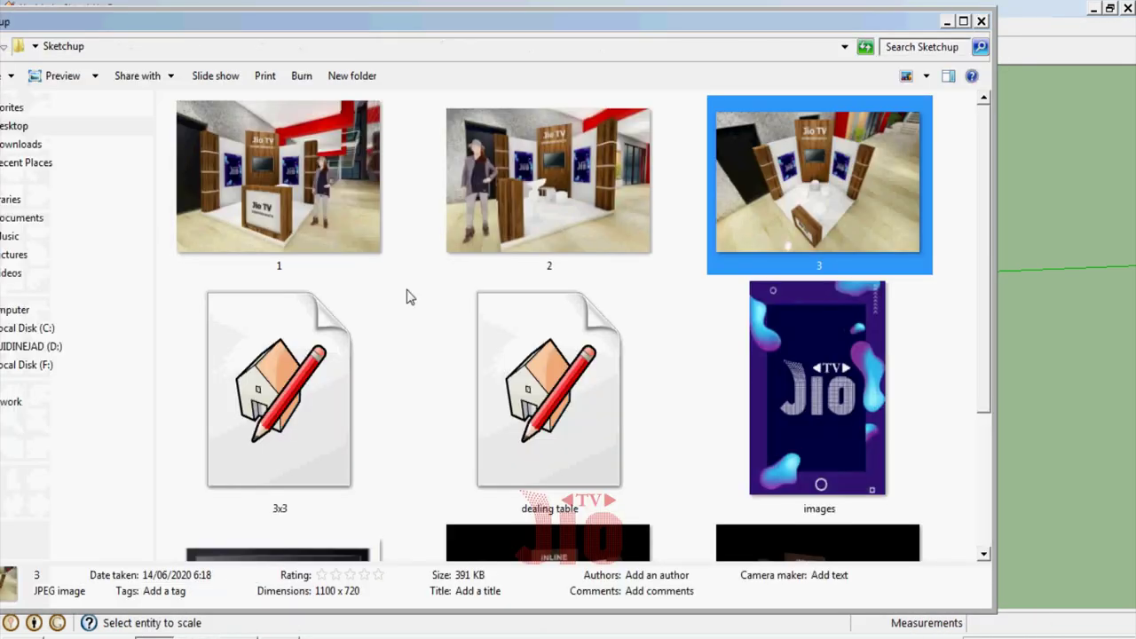
mouse_move(812, 232)
mouse_down()
mouse_move(302, 614)
mouse_move(726, 295)
mouse_up()
click(710, 302)
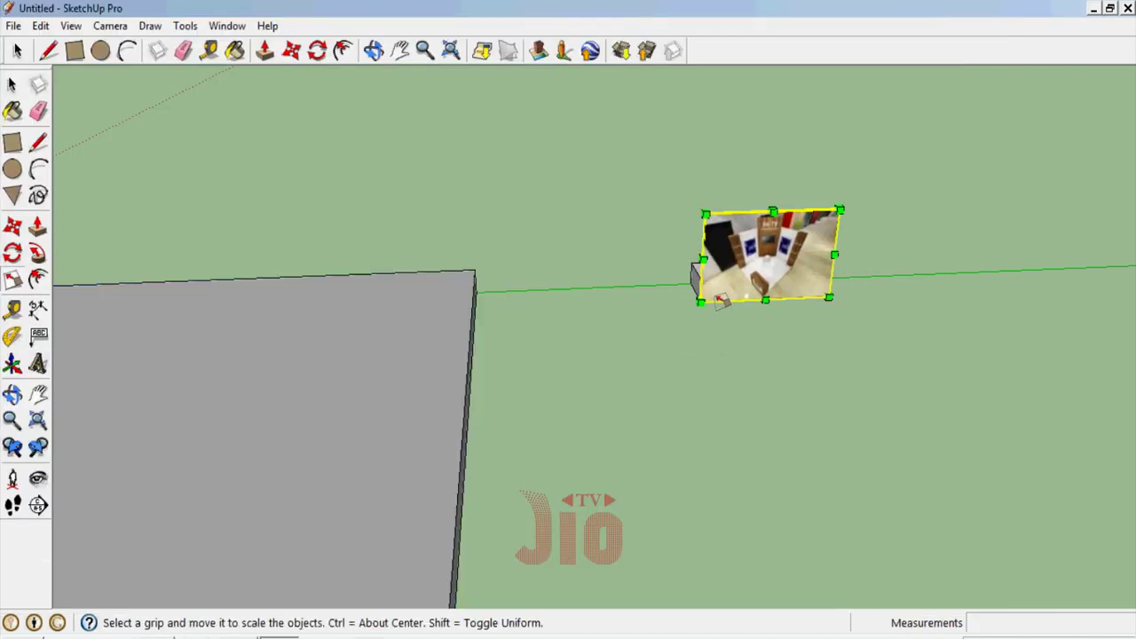
scroll(591, 342, down, 2)
middle_drag(614, 349, 710, 288)
Scale the image up 1.84 times from its corner and inspect it against the slab
click(717, 271)
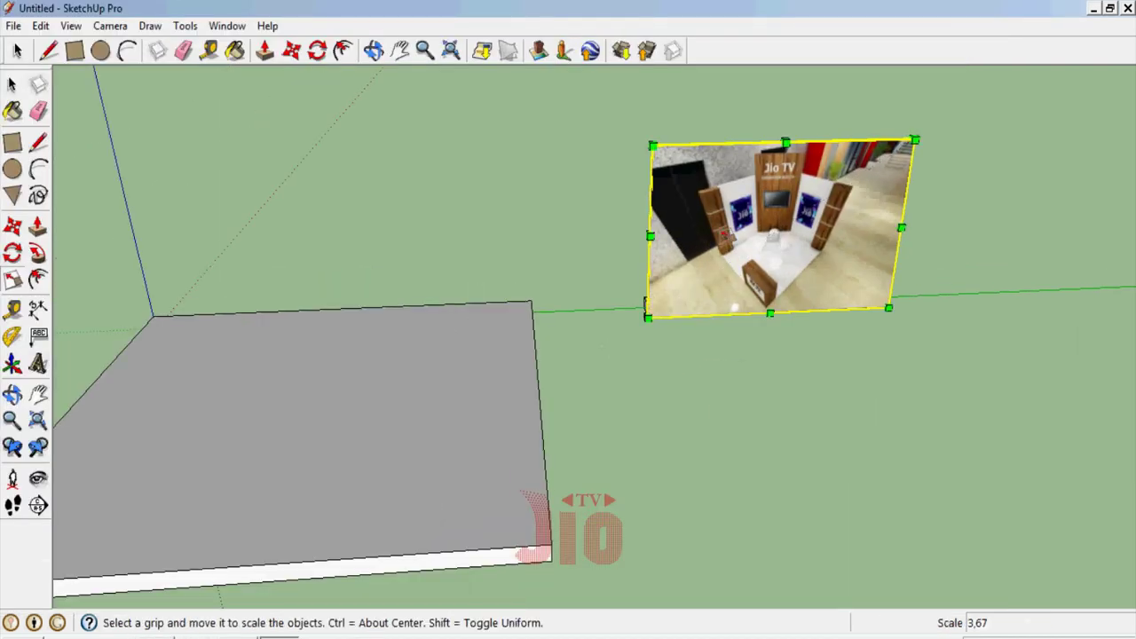
scroll(824, 223, down, 2)
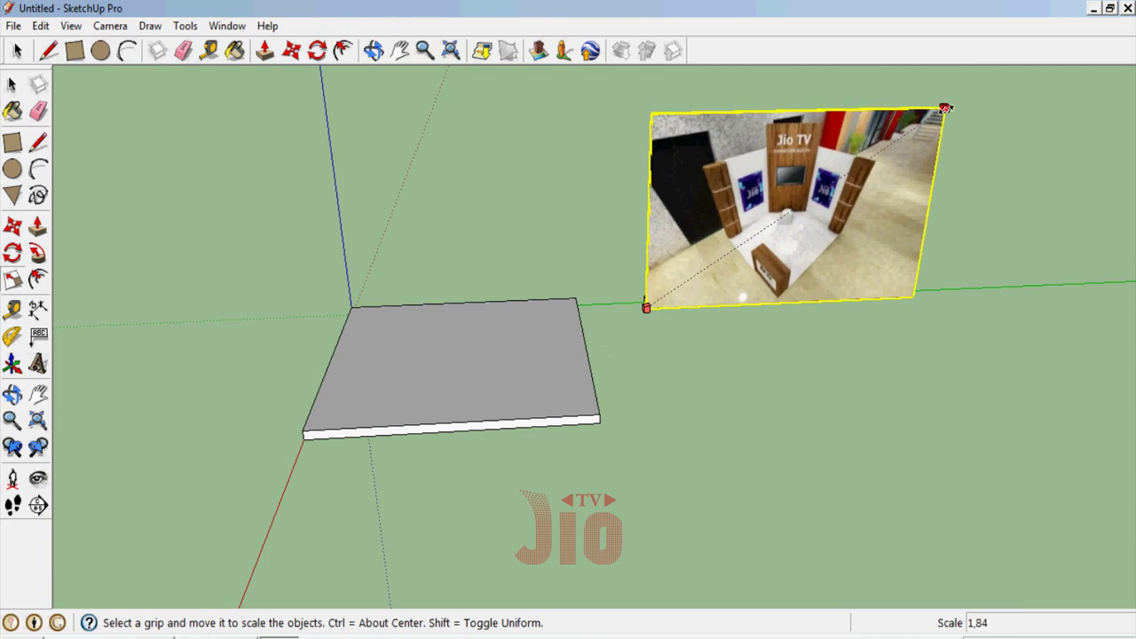
click(943, 107)
scroll(764, 178, up, 2)
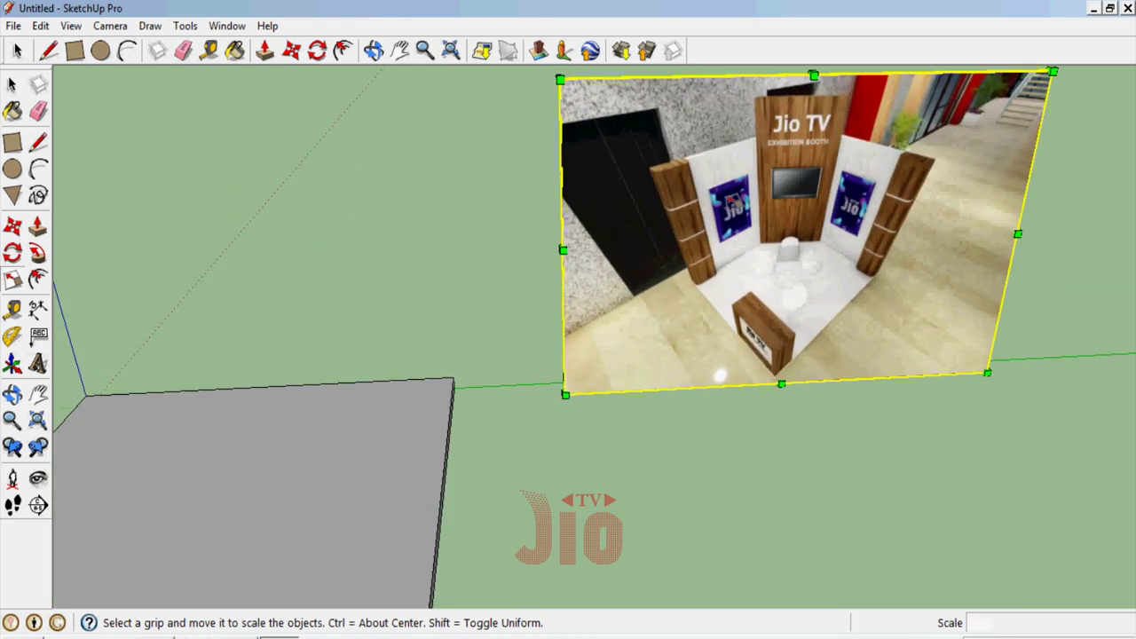
click(12, 393)
mouse_move(764, 190)
mouse_down()
mouse_move(779, 195)
mouse_move(762, 246)
mouse_move(673, 259)
mouse_up()
scroll(834, 169, up, 2)
scroll(545, 266, up, 1)
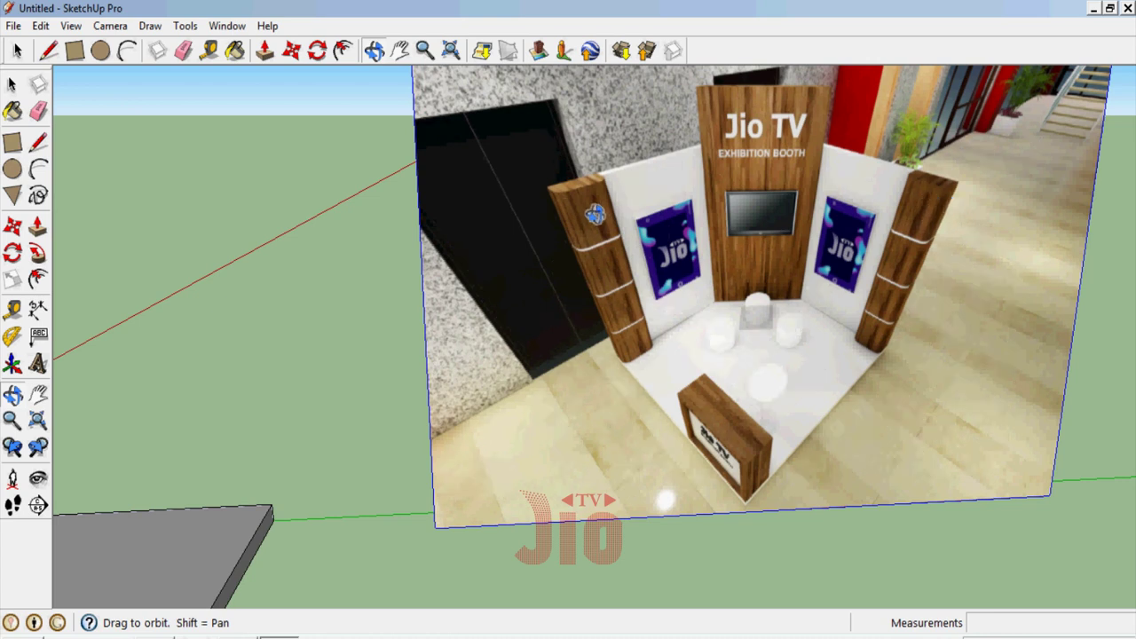
scroll(745, 258, down, 5)
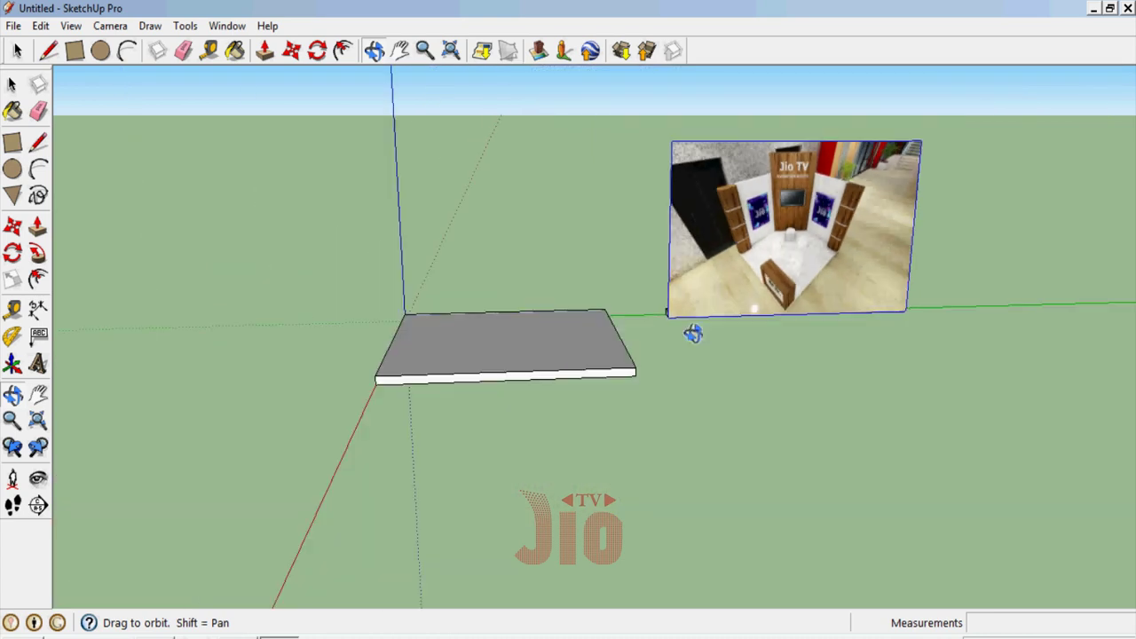
drag(692, 325, 515, 376)
scroll(489, 355, up, 3)
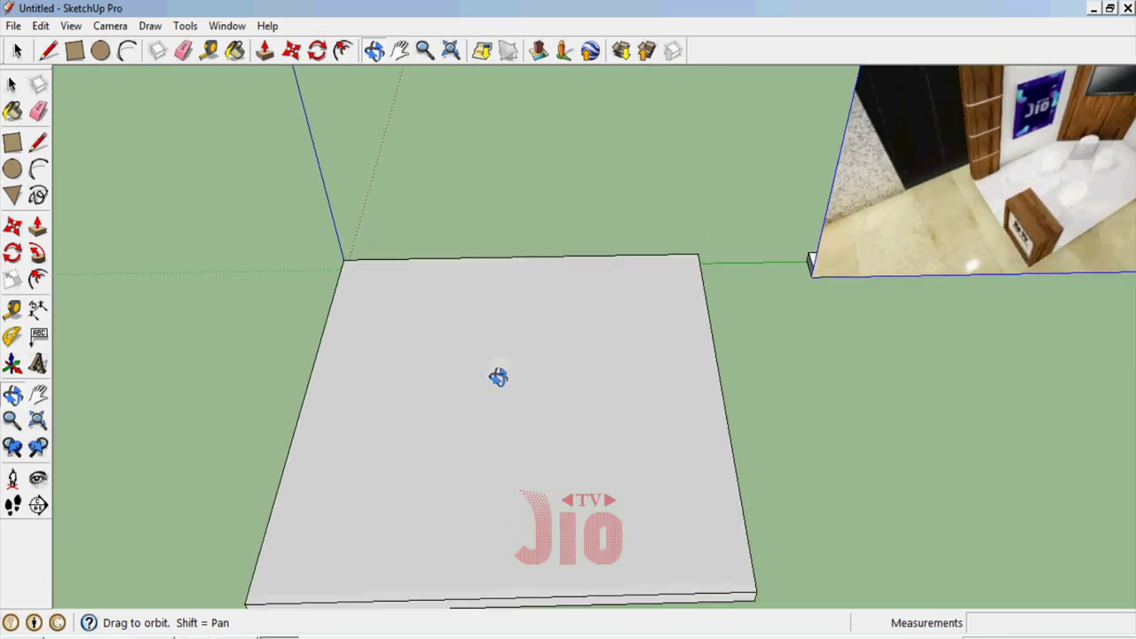
scroll(462, 350, down, 3)
scroll(443, 294, up, 3)
drag(444, 302, 514, 337)
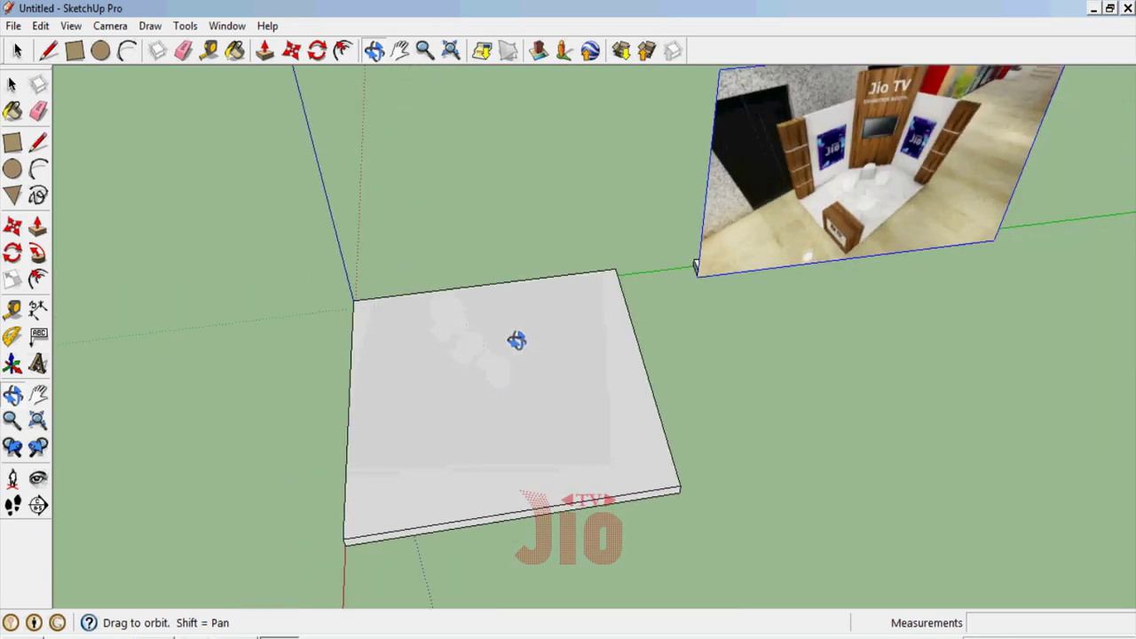
scroll(393, 272, up, 4)
scroll(393, 272, up, 1)
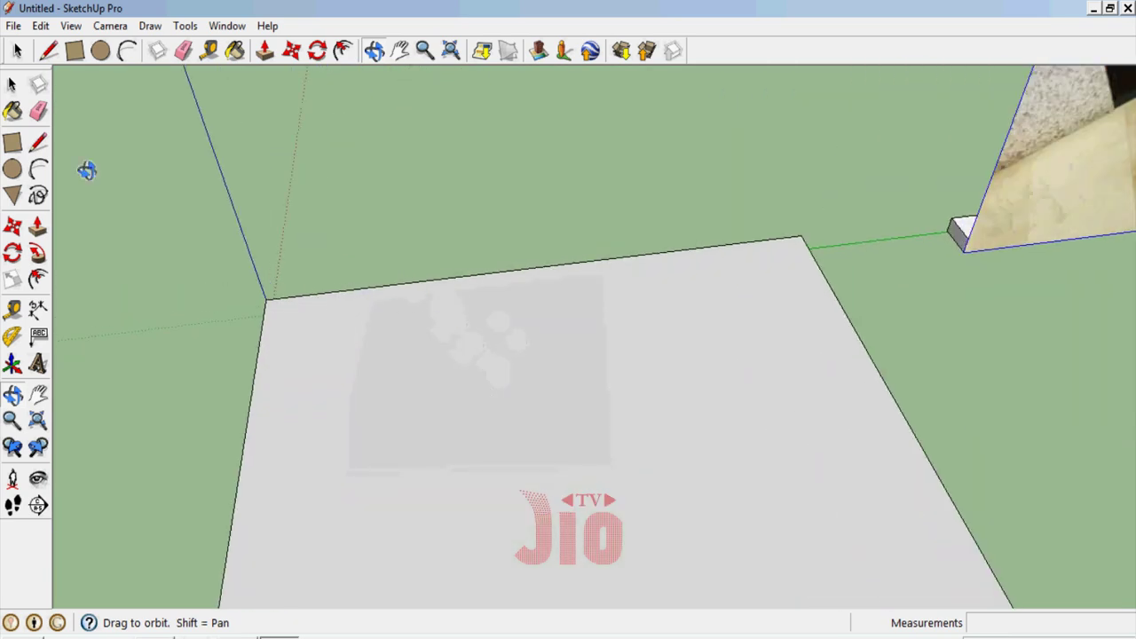
Place guides 50 cm in from the slab's left and front edges
click(13, 309)
click(259, 337)
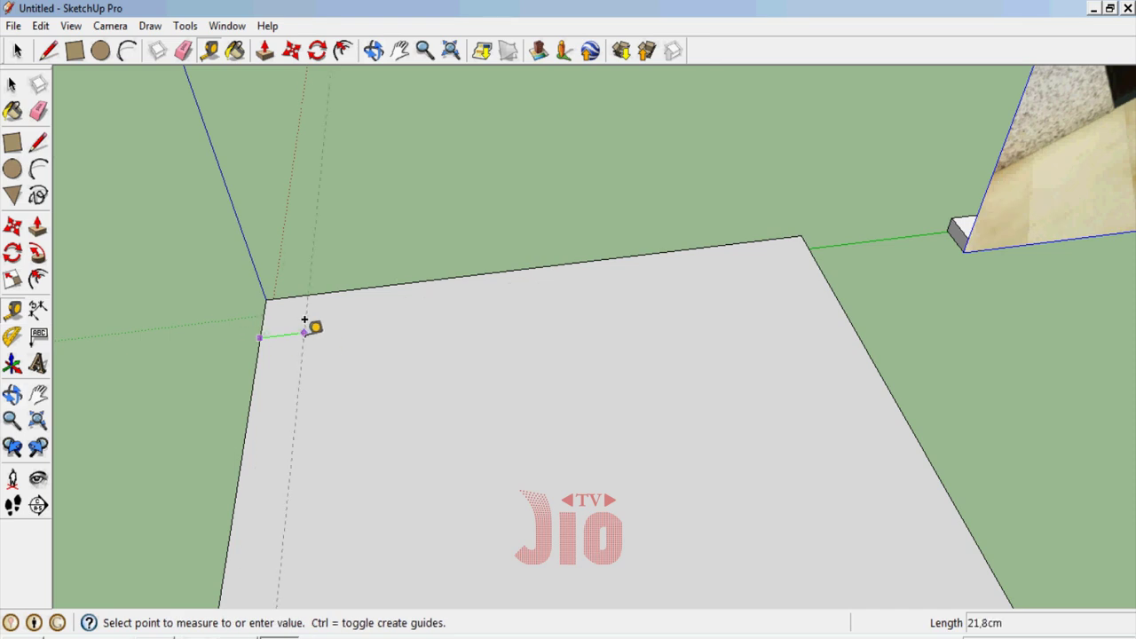
key(Return)
scroll(416, 256, down, 3)
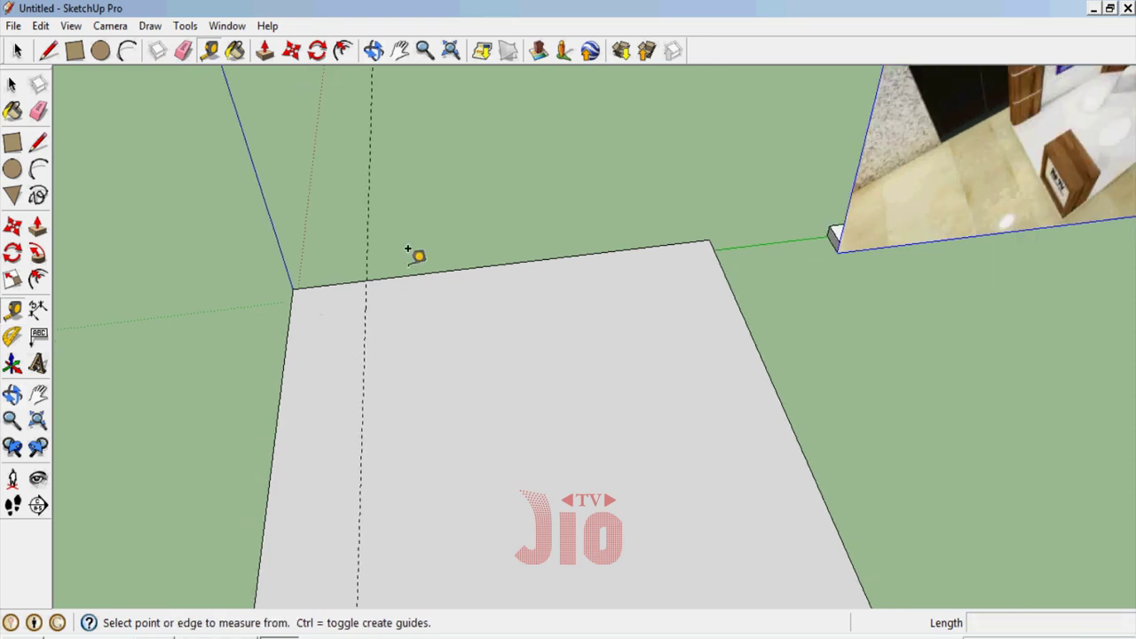
scroll(416, 257, down, 3)
click(702, 525)
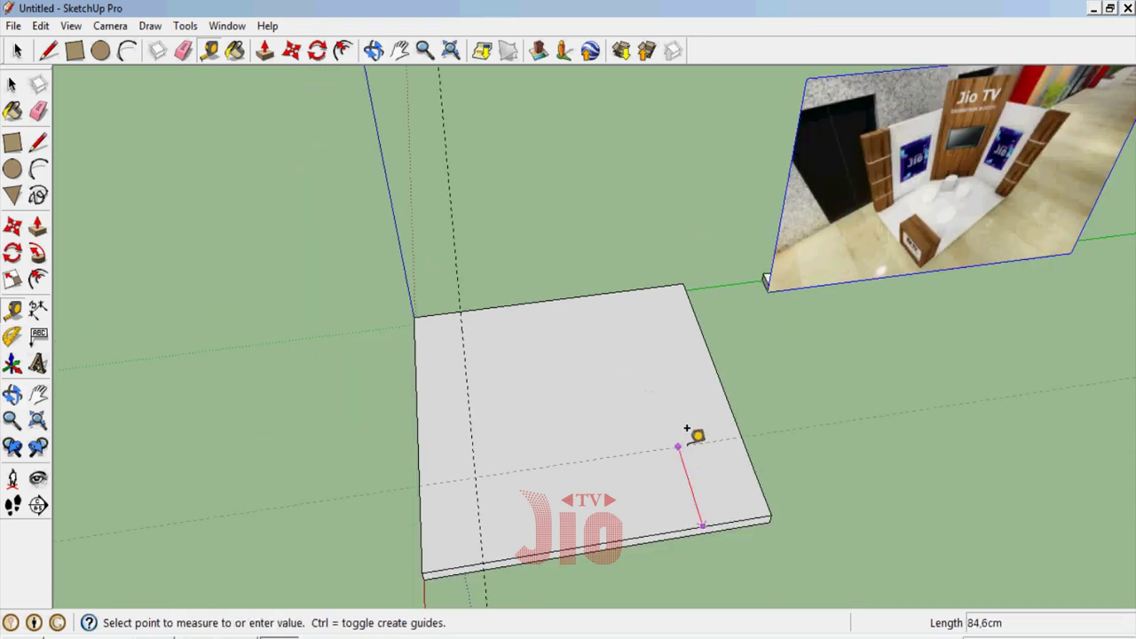
text(50)
key(Return)
scroll(524, 368, up, 2)
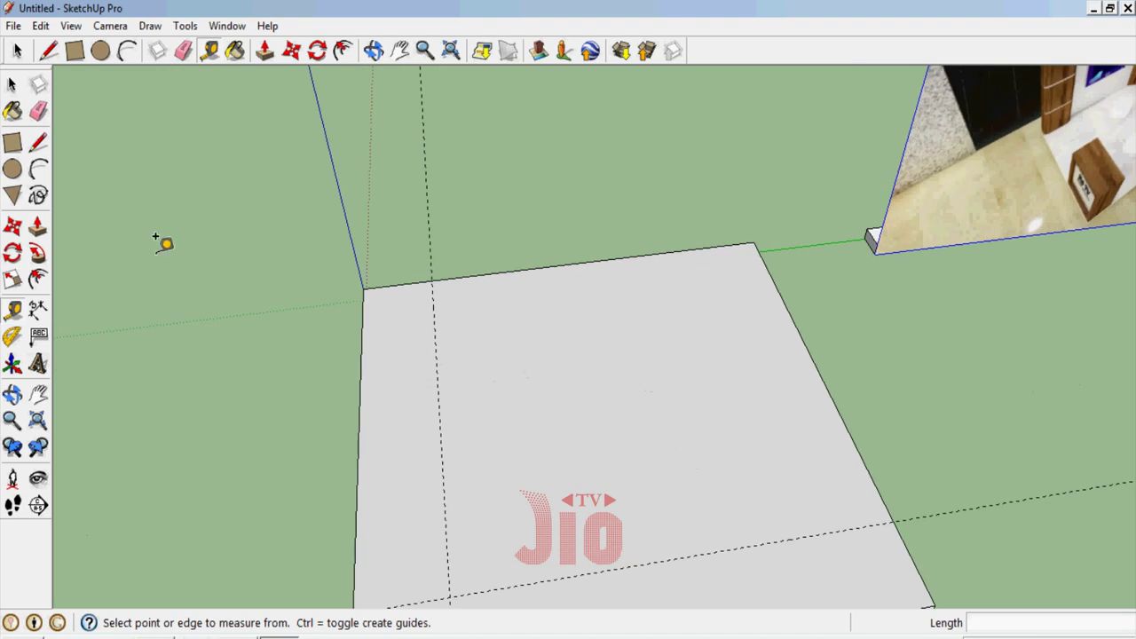
Draw a line from the front guide to the back corner, cutting a strip along the right edge
click(37, 142)
scroll(362, 284, down, 2)
scroll(733, 435, up, 2)
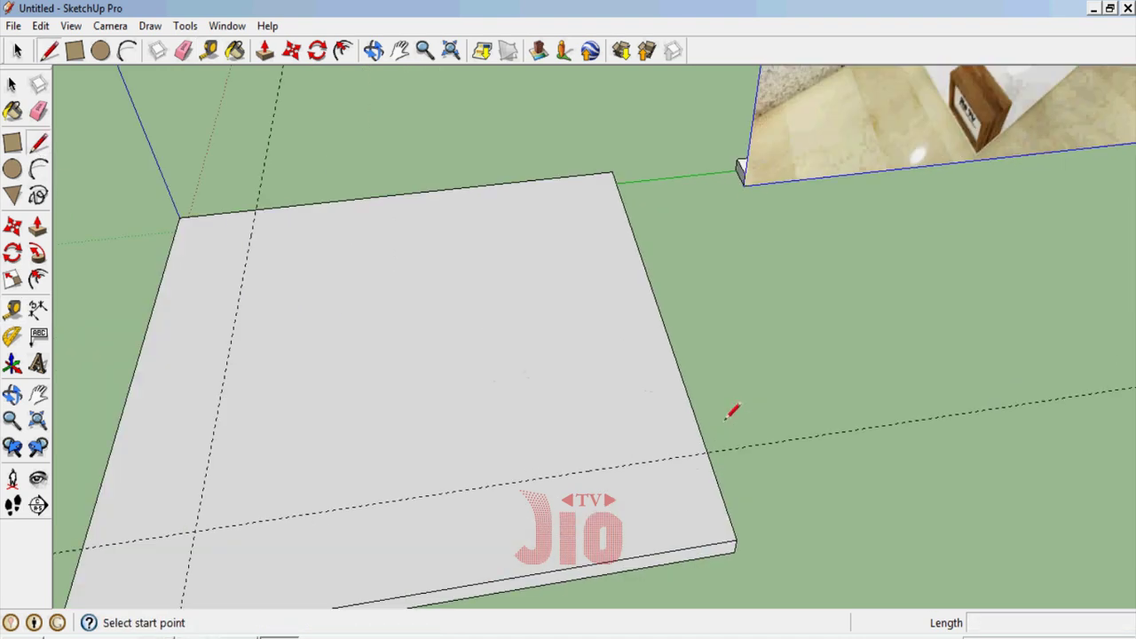
click(707, 452)
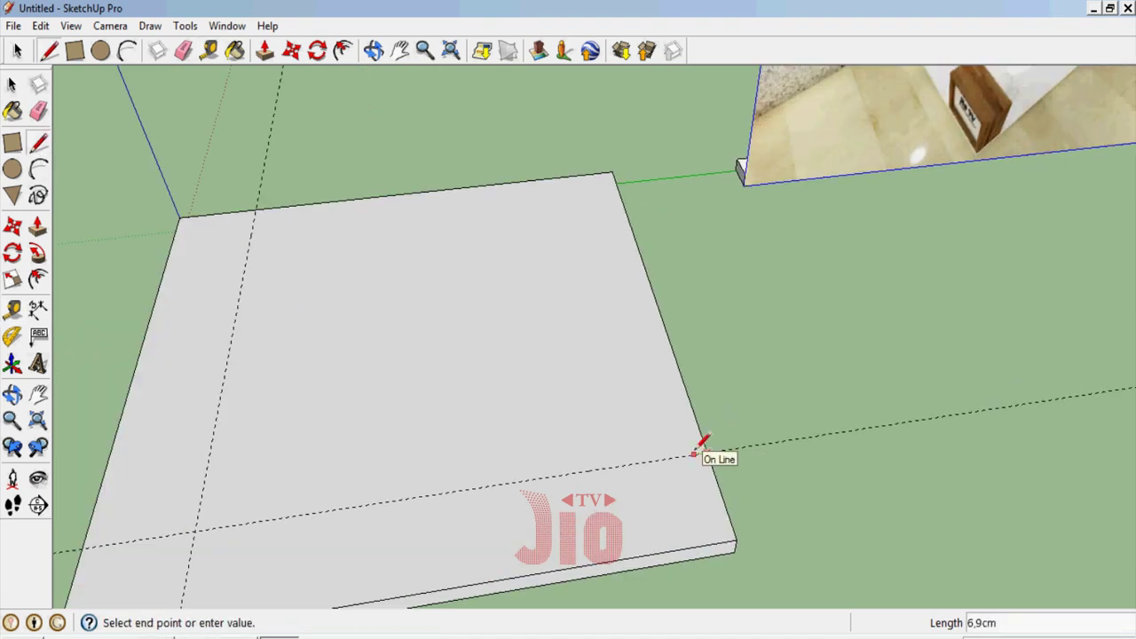
click(608, 173)
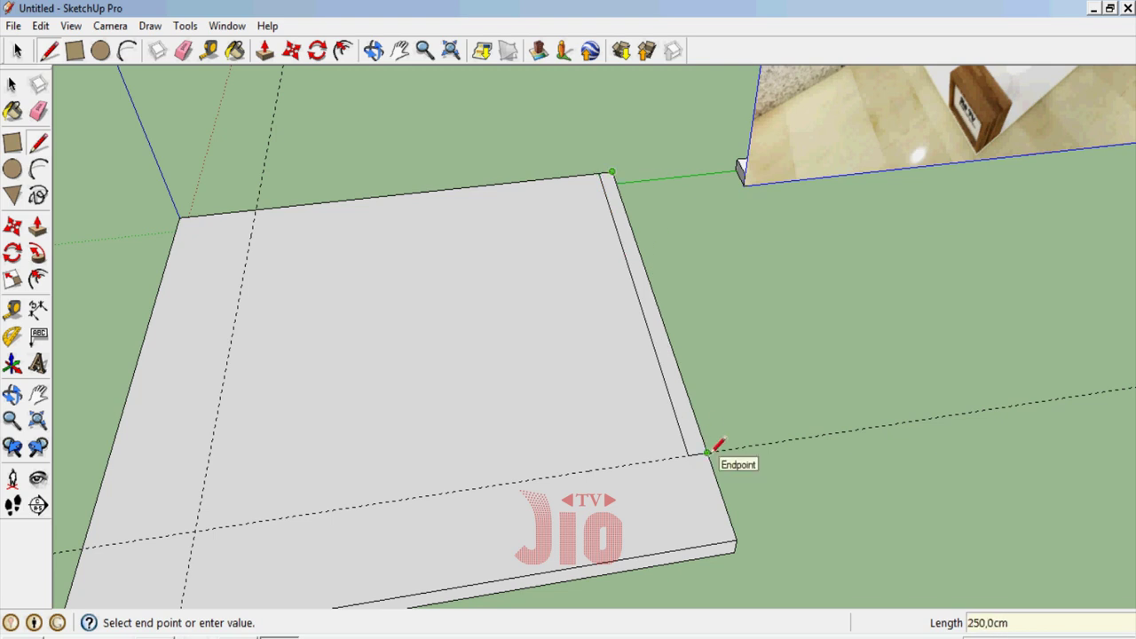
key(Escape)
Push/Pull the strip up 244 cm into a thin wall
key(p)
drag(698, 439, 694, 395)
text(244)
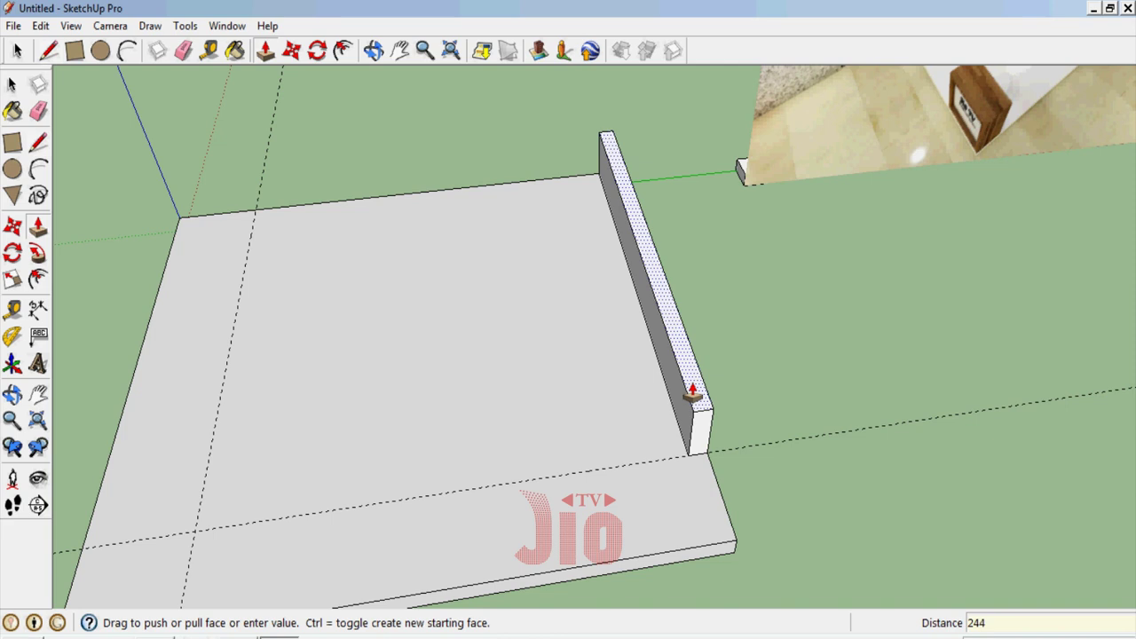
key(Return)
click(12, 395)
scroll(630, 411, down, 3)
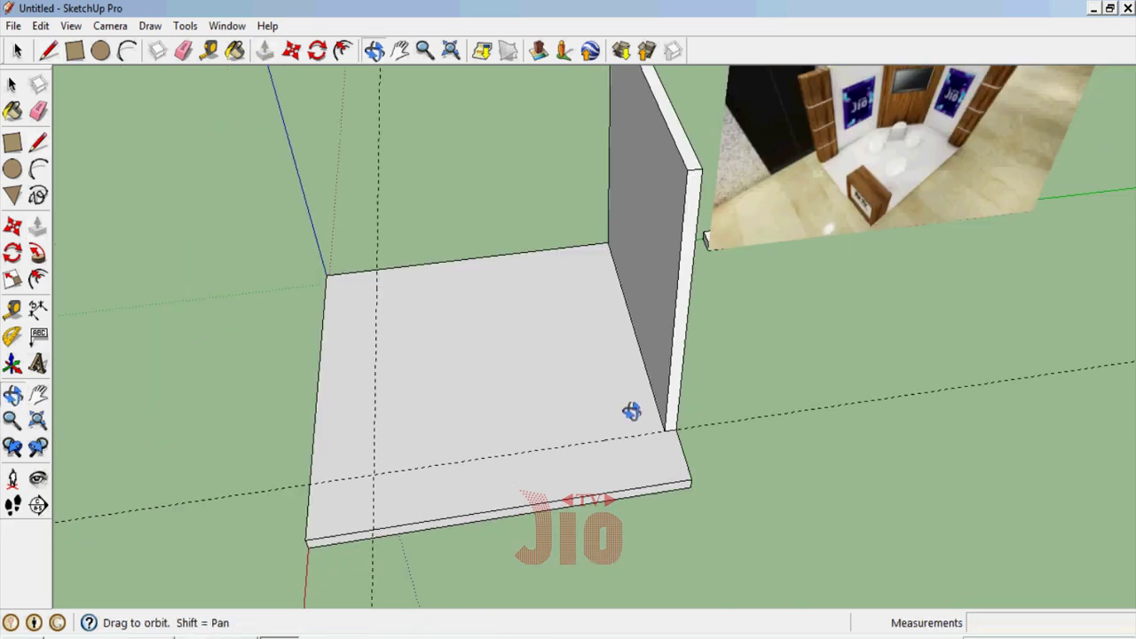
mouse_move(629, 411)
mouse_down()
mouse_move(642, 313)
mouse_move(565, 257)
mouse_up()
scroll(770, 250, up, 5)
mouse_move(771, 249)
mouse_down()
mouse_move(603, 183)
mouse_move(588, 190)
mouse_up()
click(39, 145)
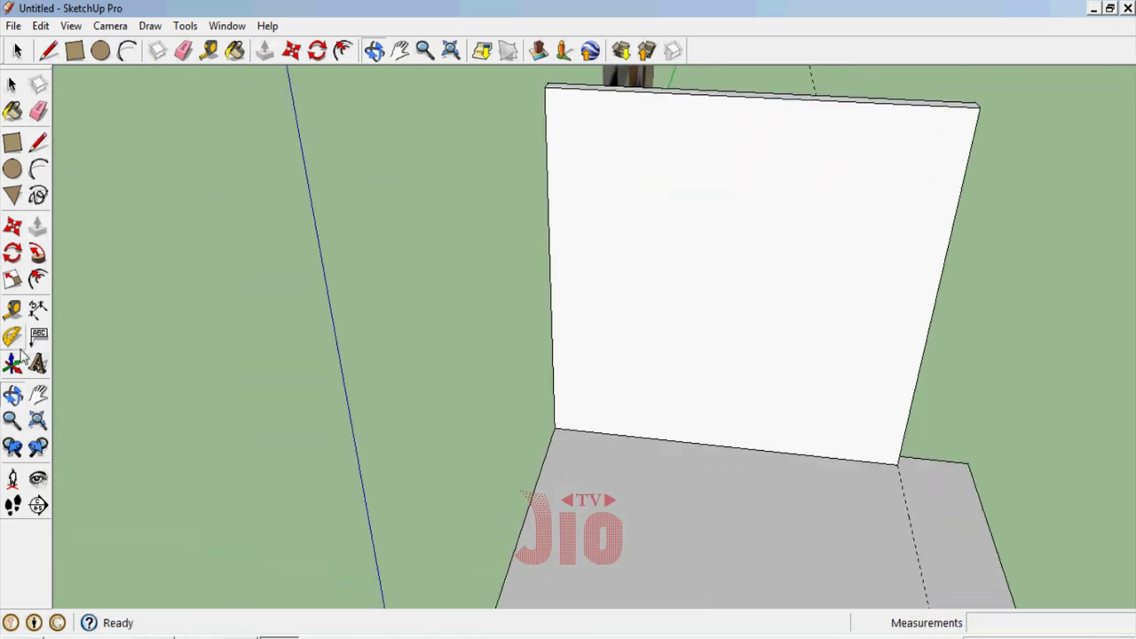
Draw a vertical edge at the wall's left corner to mark off its narrow end face
scroll(573, 413, up, 2)
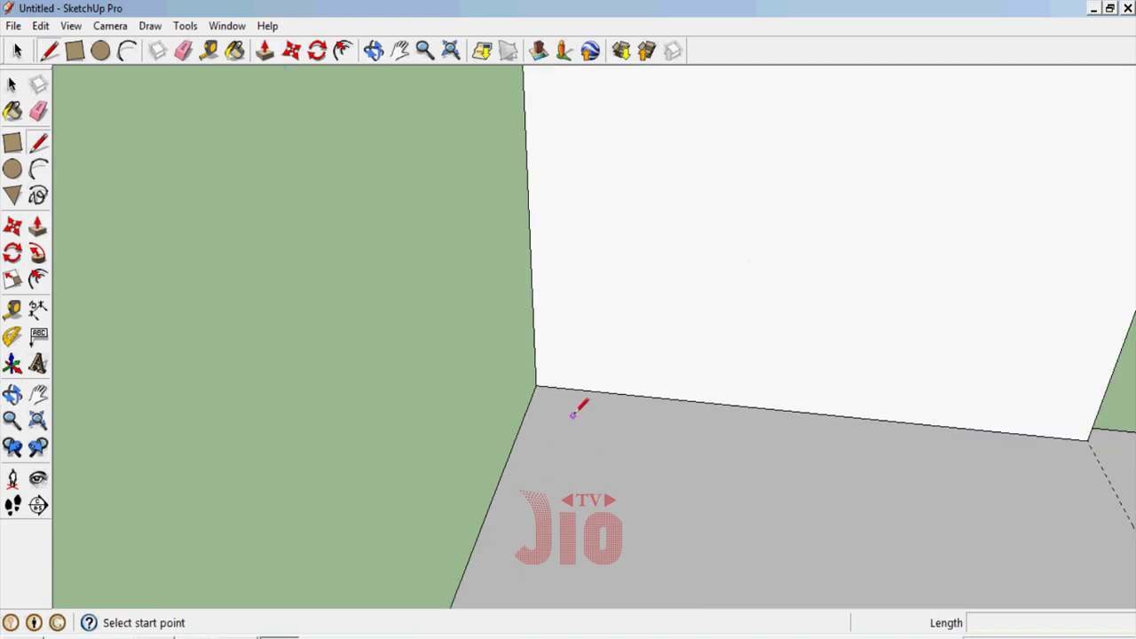
click(545, 385)
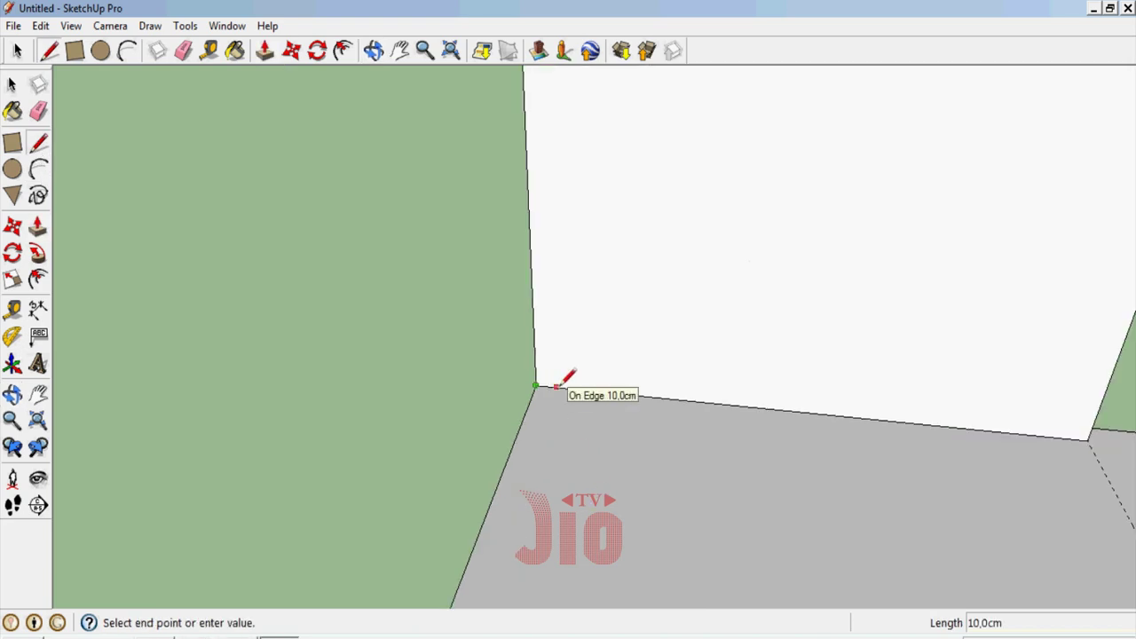
key(Escape)
click(556, 386)
scroll(556, 400, down, 3)
scroll(552, 426, down, 2)
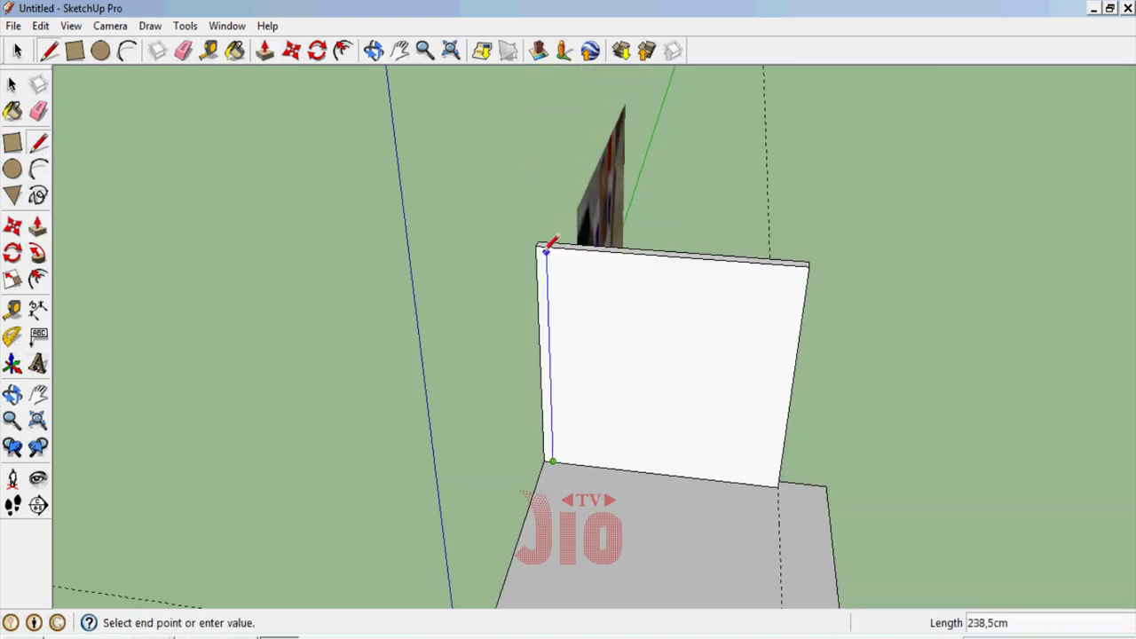
click(546, 246)
scroll(546, 247, down, 2)
Pull the wall's end face out 240 cm into a side wall forming an L-corner
key(p)
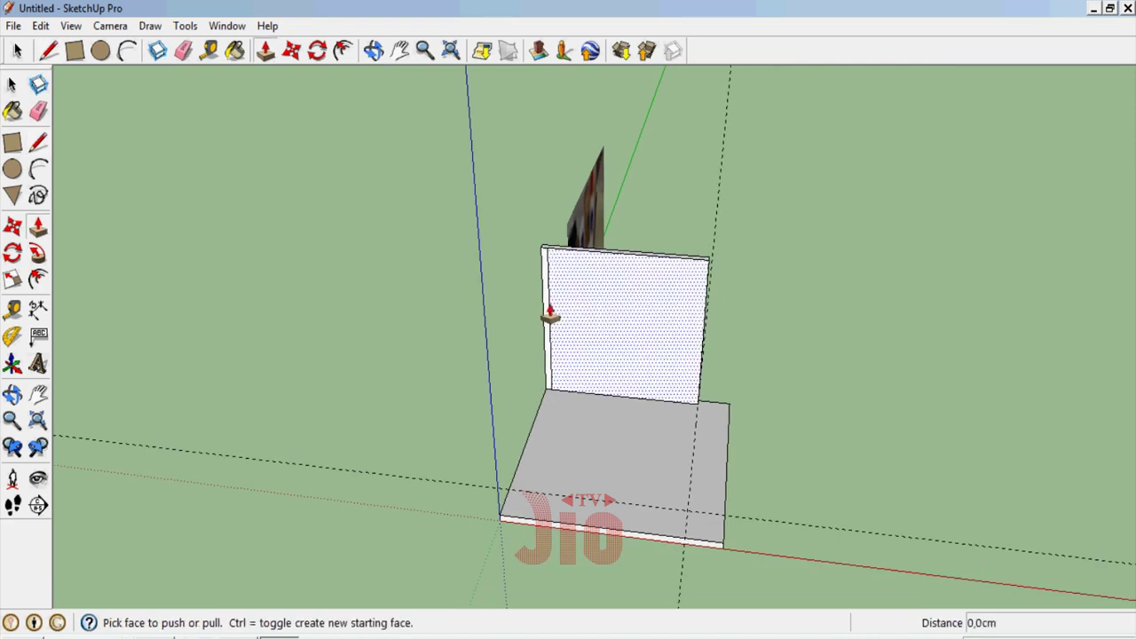
click(548, 315)
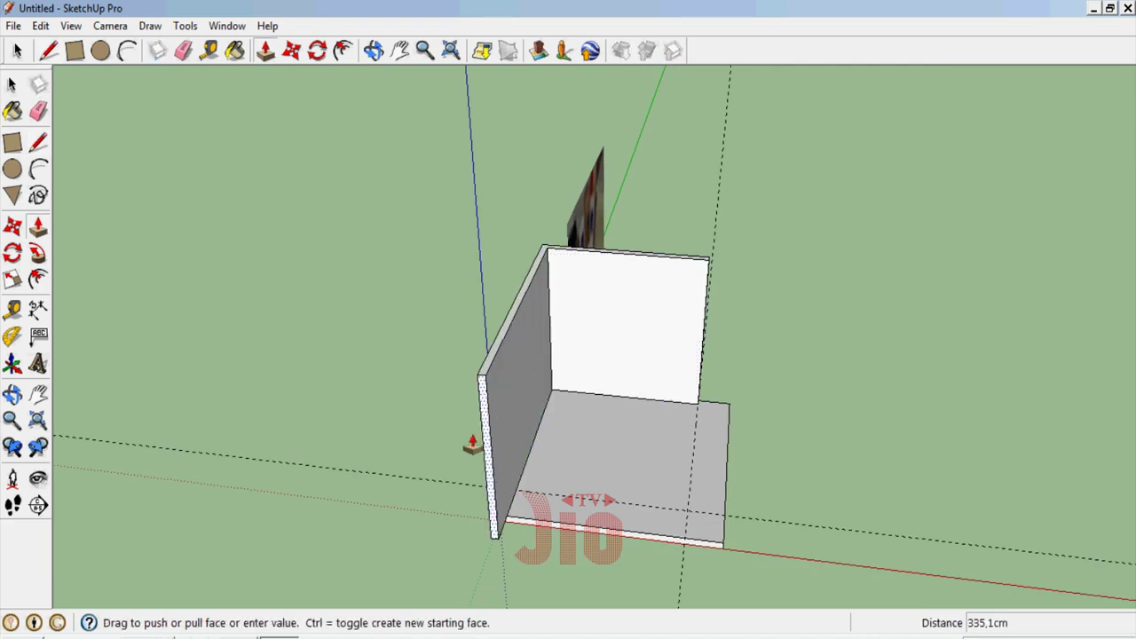
click(393, 477)
scroll(670, 378, up, 2)
Select both walls and paint them with the Color_002 grey material
key(space)
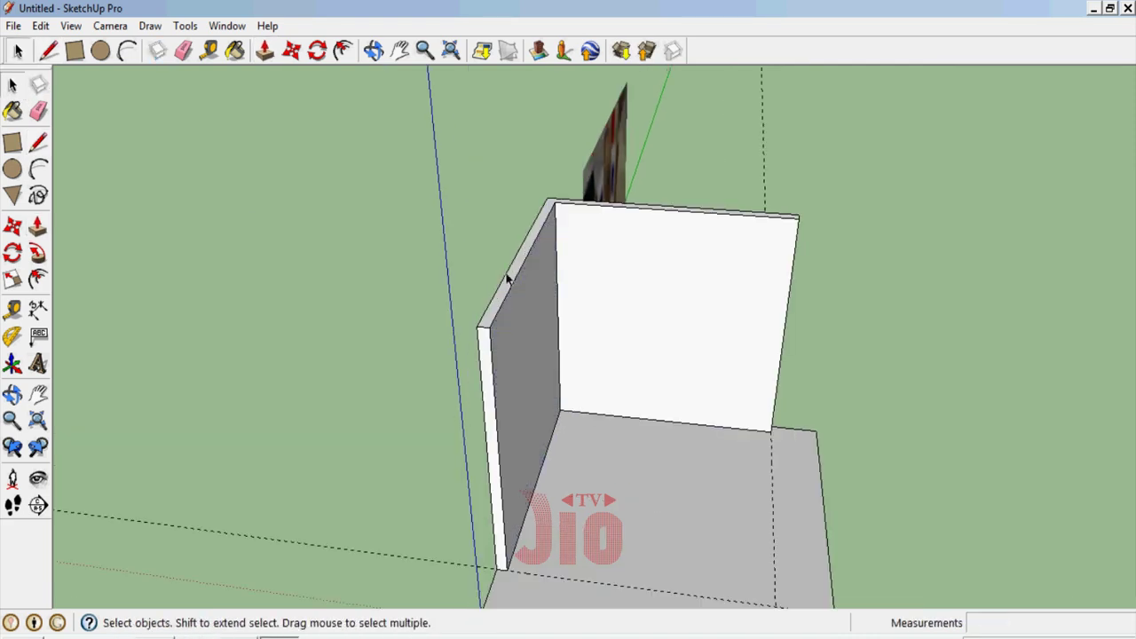
click(504, 310)
triple_click(504, 311)
click(13, 111)
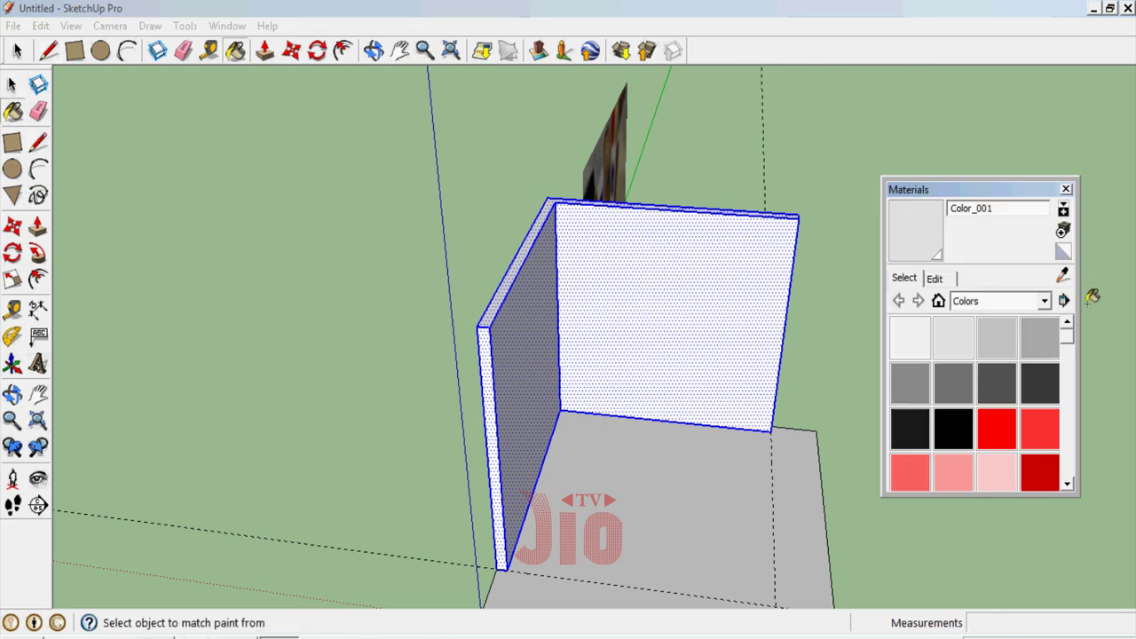
click(996, 337)
click(689, 279)
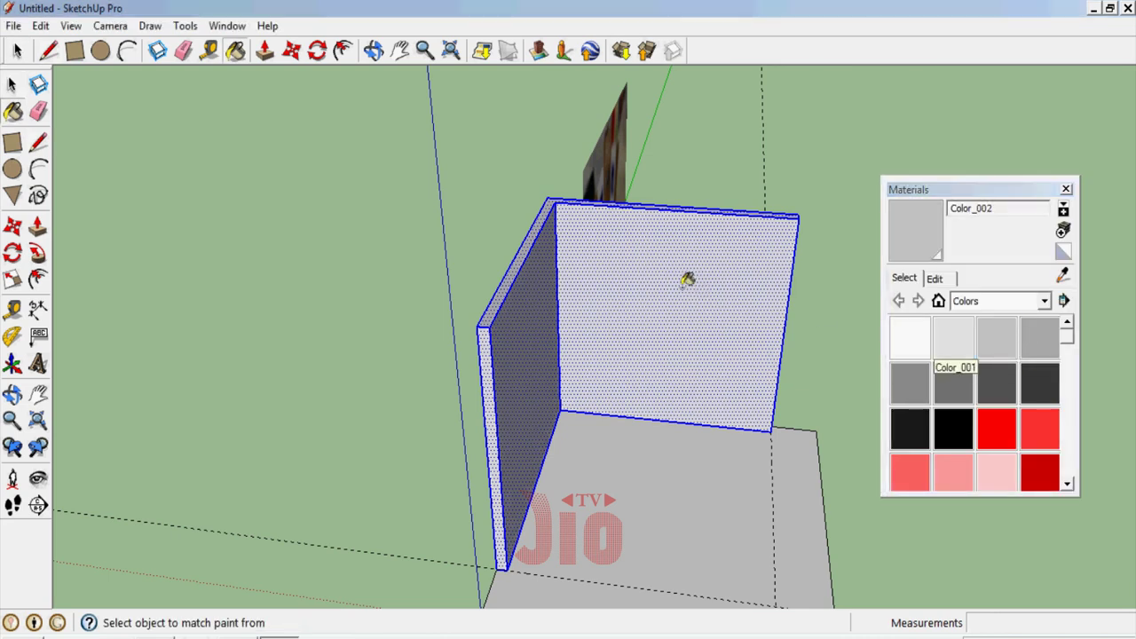
Make the two painted walls one group and close the Materials tray
right_click(682, 293)
click(726, 422)
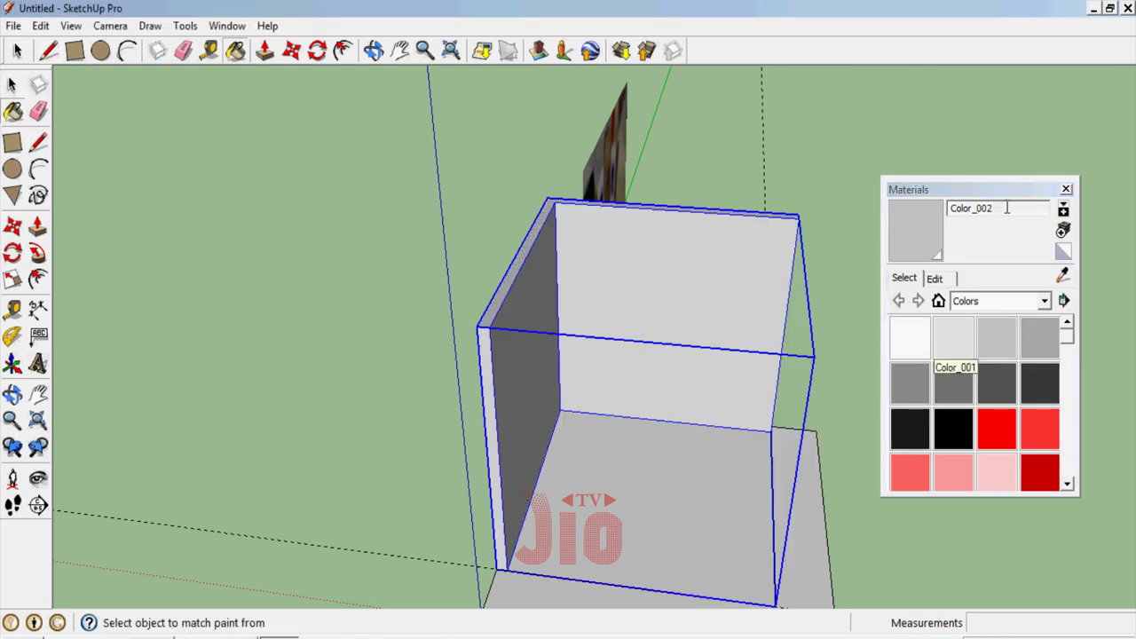
click(1066, 190)
click(12, 393)
mouse_move(568, 409)
mouse_down()
mouse_move(506, 415)
mouse_move(502, 363)
mouse_move(471, 363)
mouse_move(520, 560)
mouse_up()
Zoom and orbit to look steeply down onto the box's inner floor corner
scroll(668, 235, up, 3)
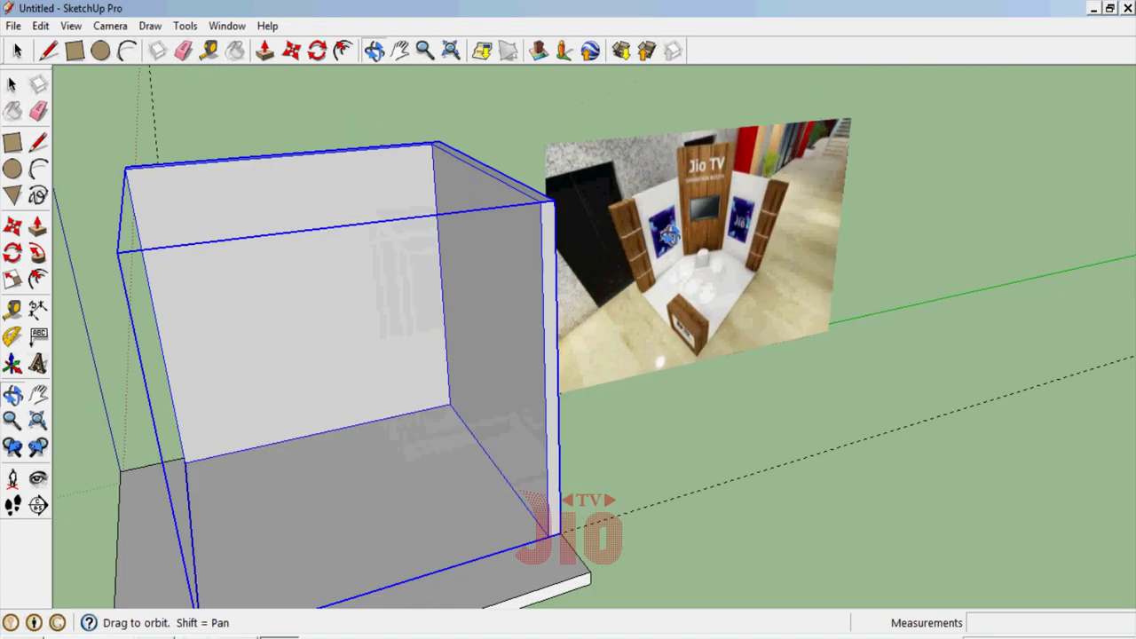
scroll(668, 234, up, 2)
scroll(668, 234, down, 4)
scroll(609, 172, up, 4)
scroll(727, 163, up, 1)
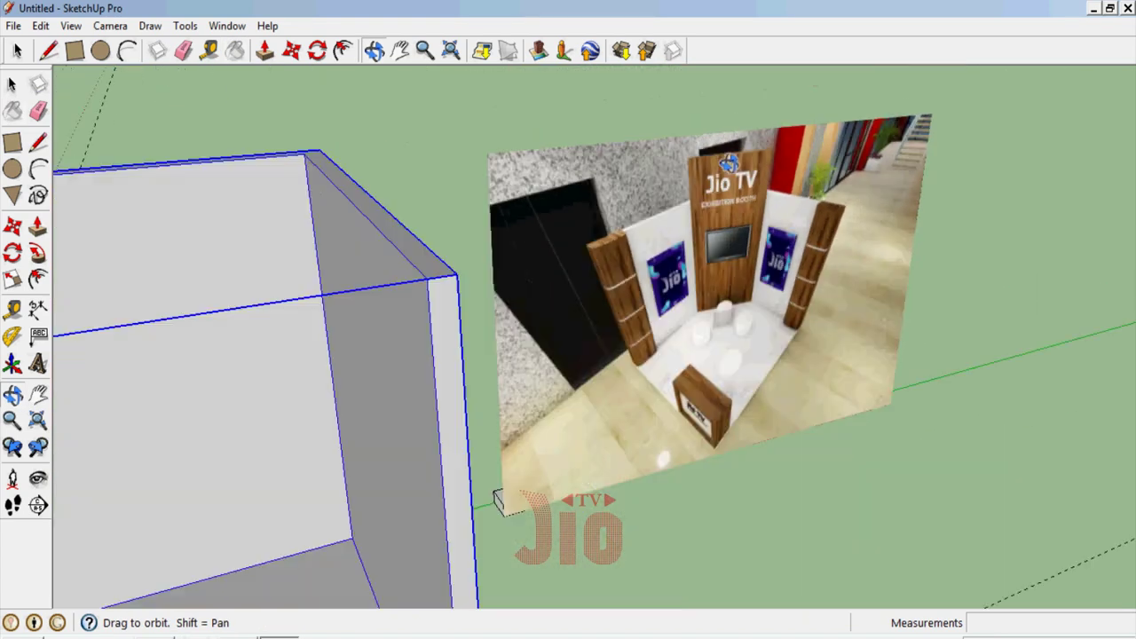
scroll(728, 162, down, 3)
drag(371, 291, 296, 462)
scroll(350, 465, up, 4)
scroll(345, 437, up, 2)
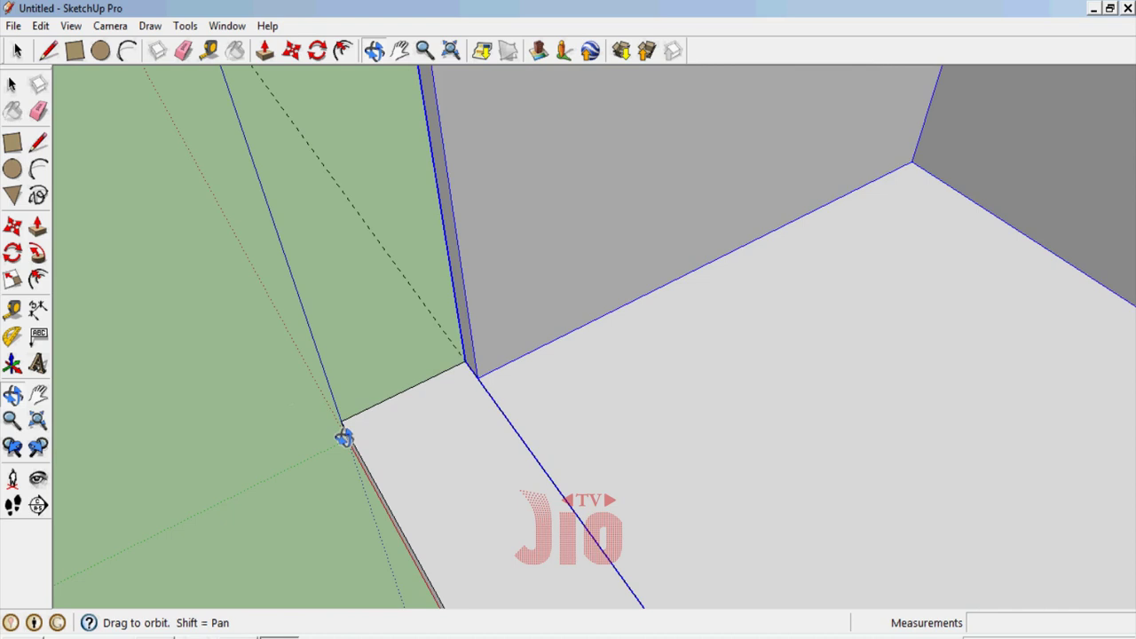
scroll(344, 438, up, 1)
scroll(355, 431, up, 2)
Draw a dividing line across the floor base marking a 50 cm strip along the back wall
click(37, 143)
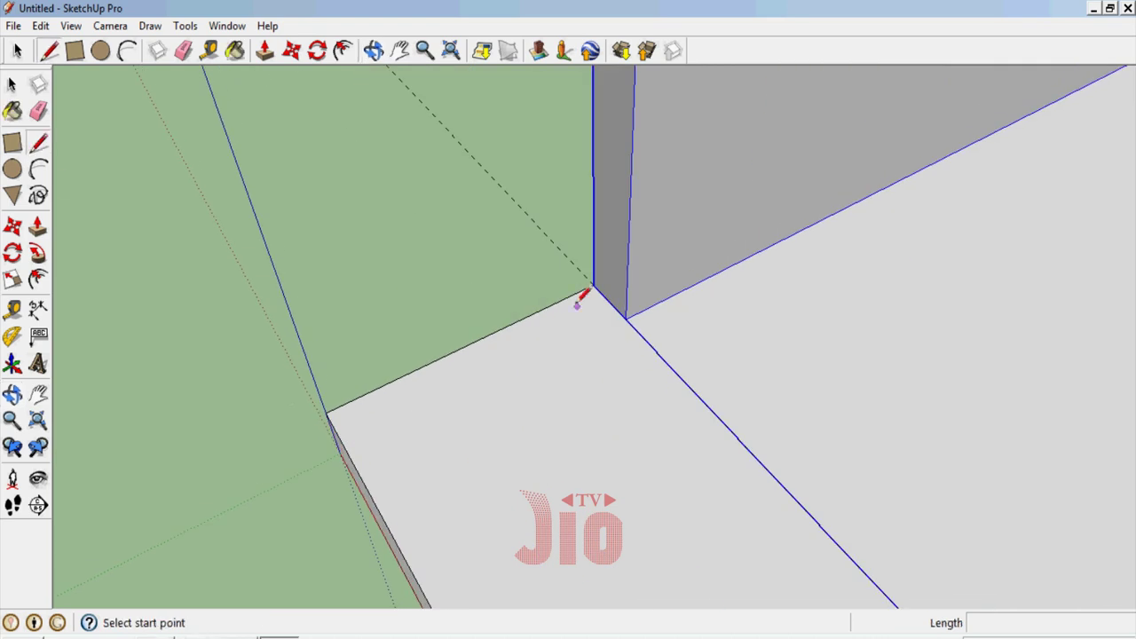
click(327, 414)
text(25)
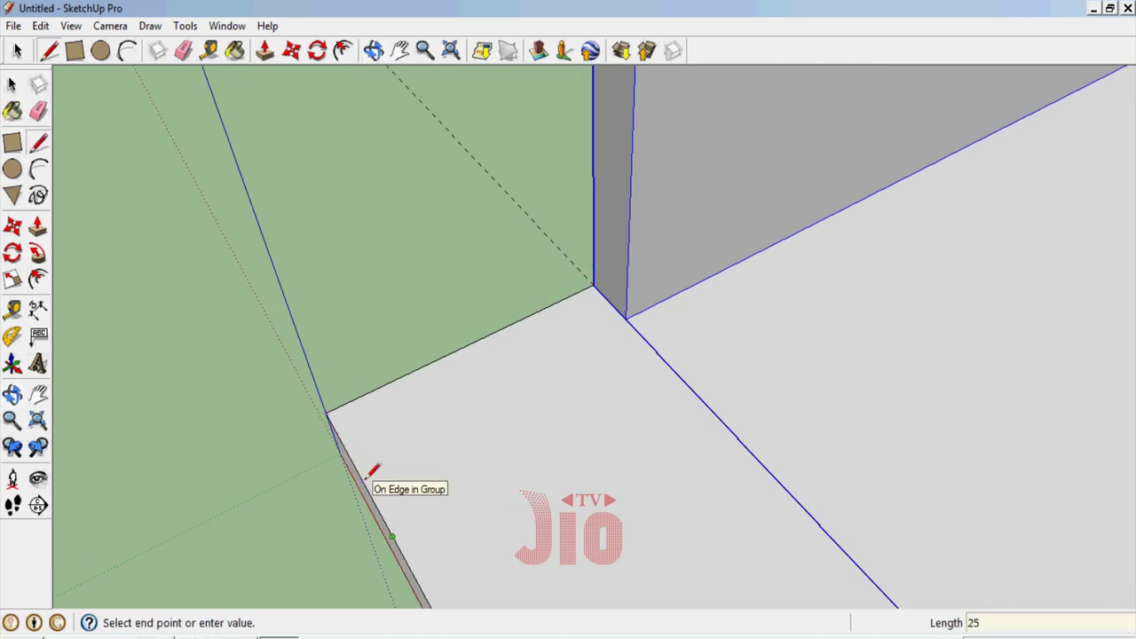
key(Return)
click(679, 377)
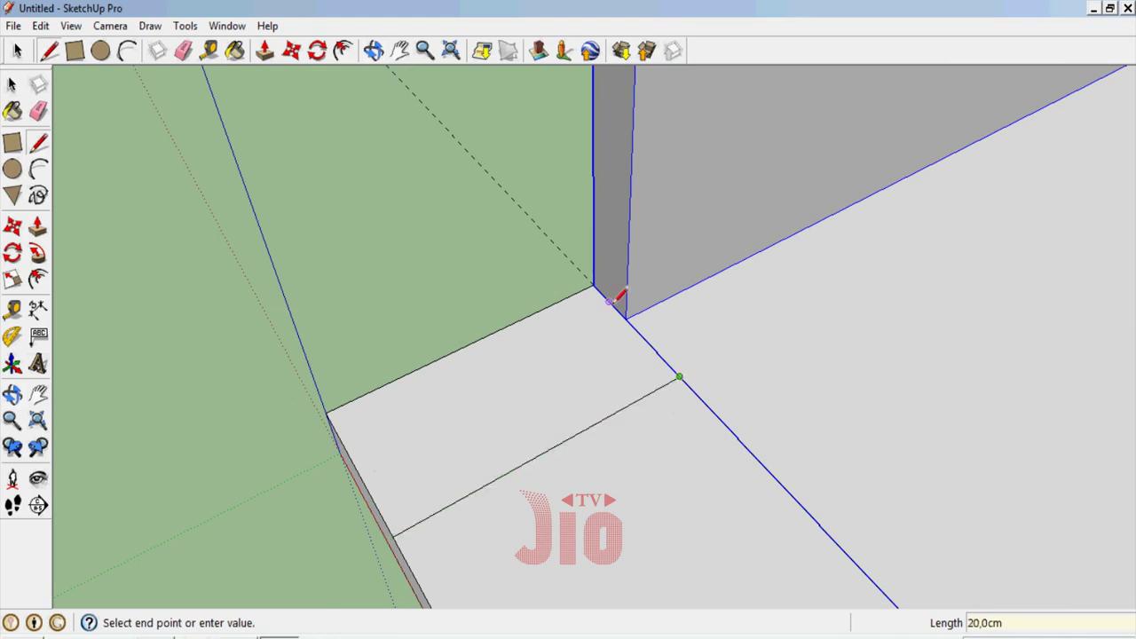
click(593, 284)
click(327, 414)
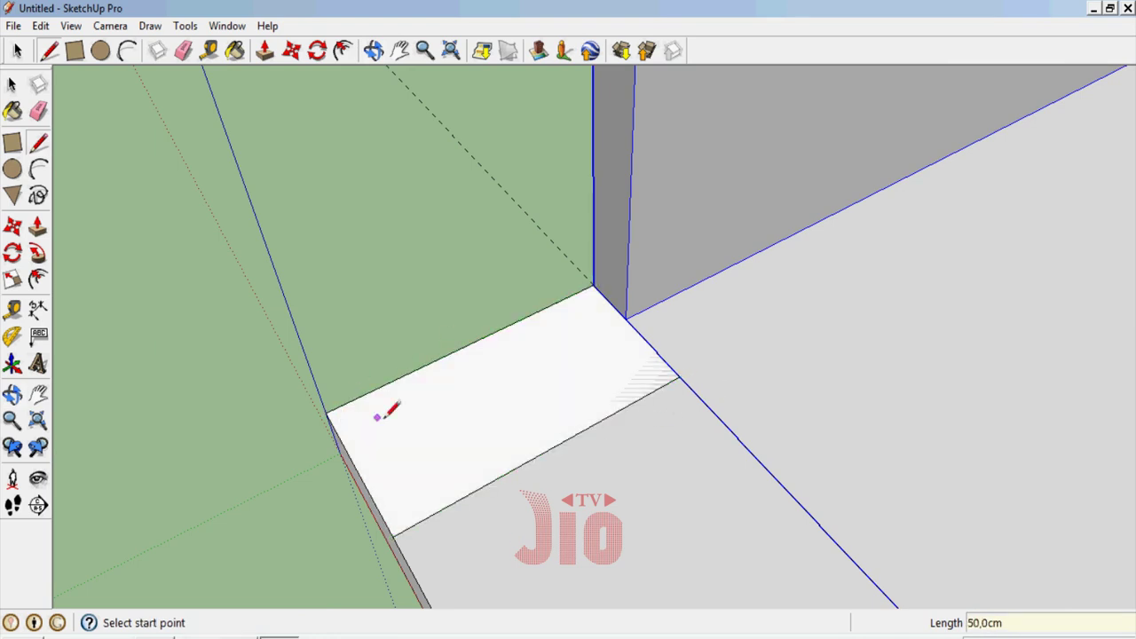
scroll(399, 435, down, 2)
scroll(417, 454, down, 2)
scroll(433, 453, down, 2)
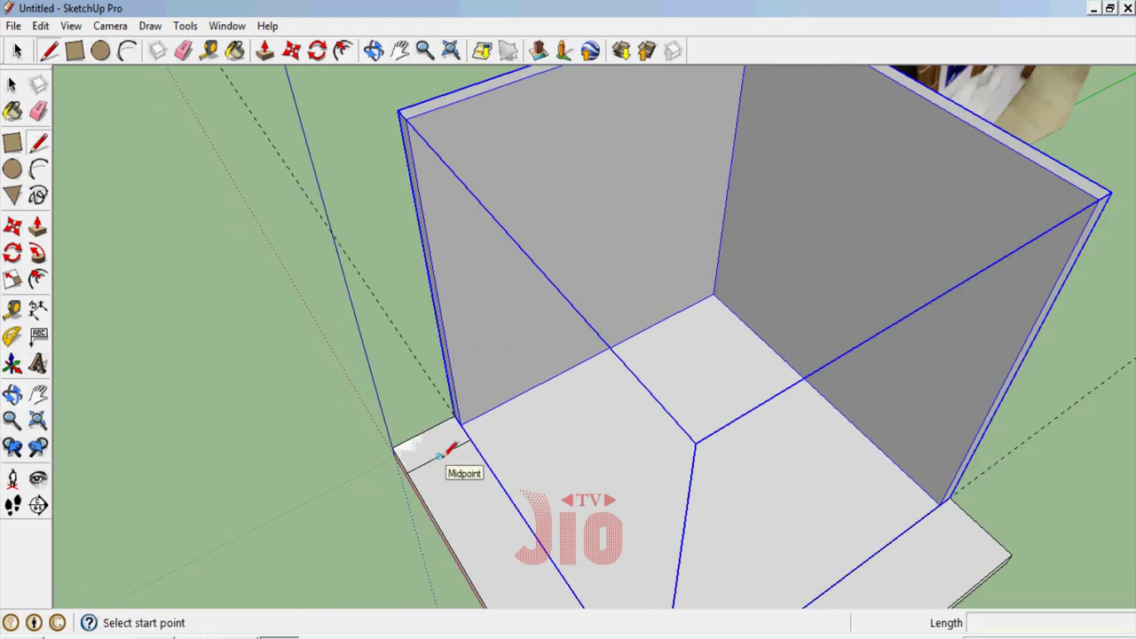
scroll(439, 455, down, 2)
click(12, 395)
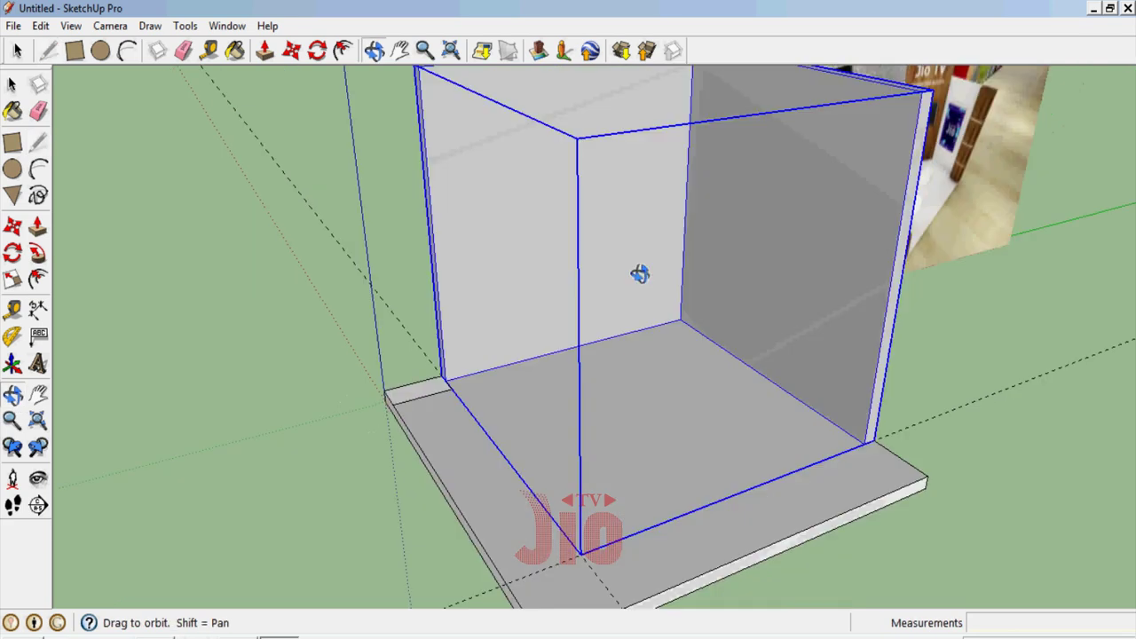
drag(641, 274, 581, 165)
scroll(580, 165, down, 2)
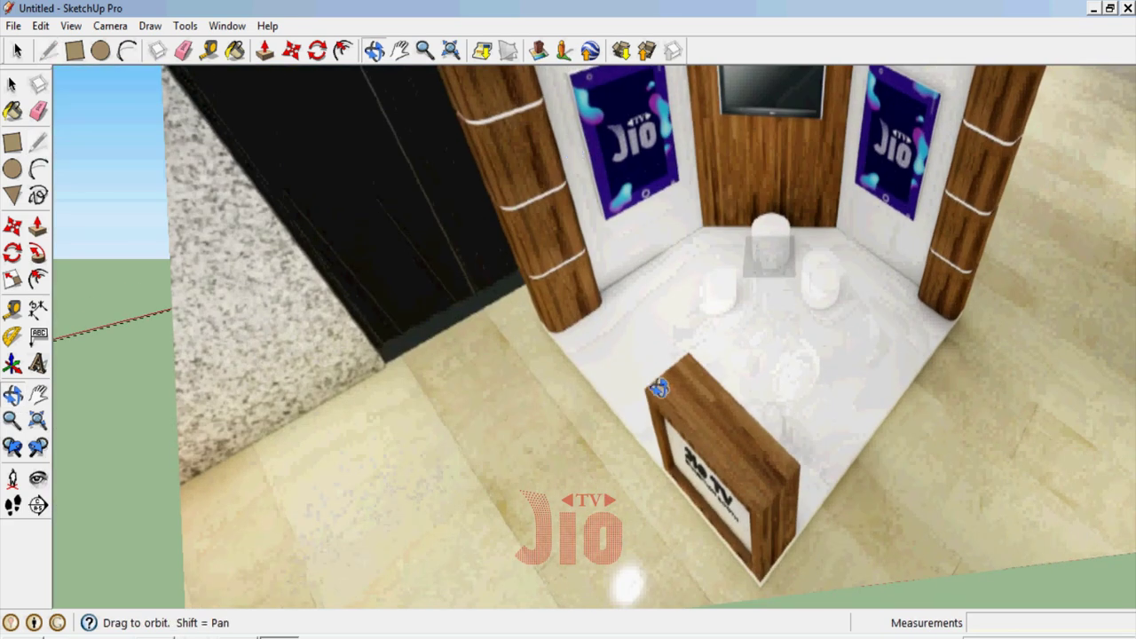
drag(658, 388, 573, 182)
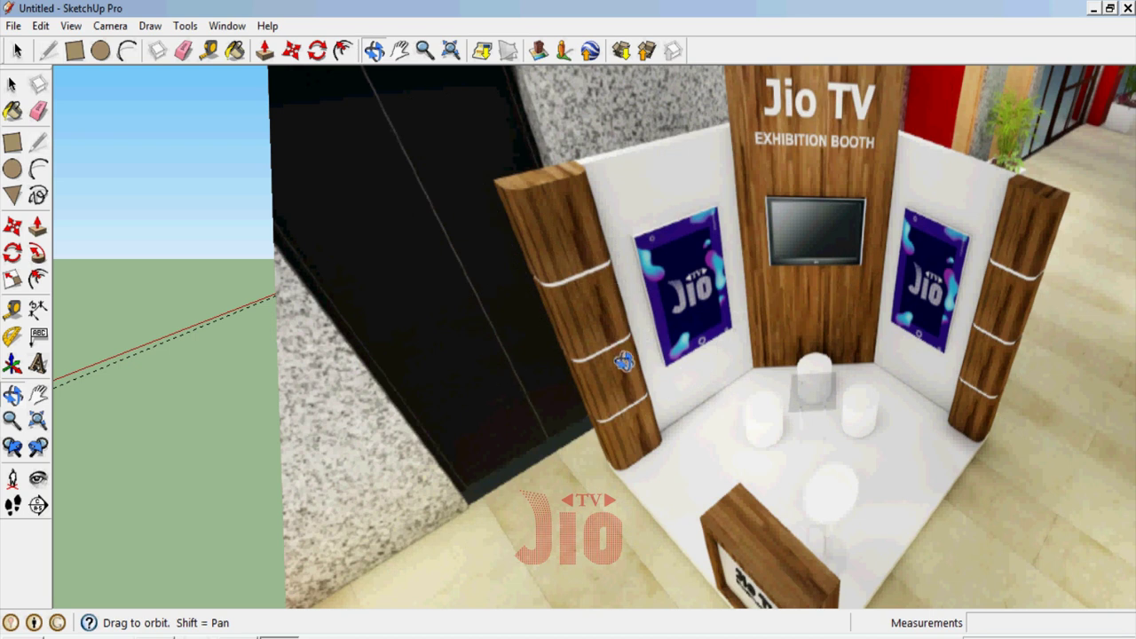
scroll(876, 329, down, 3)
scroll(899, 225, down, 2)
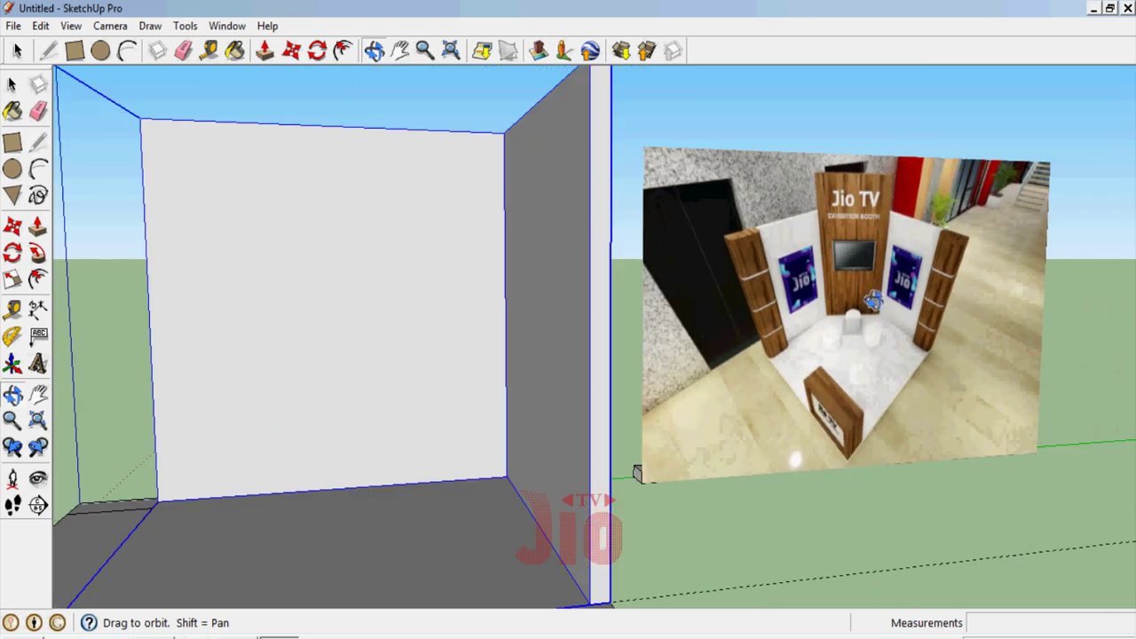
scroll(874, 301, down, 2)
scroll(905, 417, down, 1)
scroll(929, 277, down, 1)
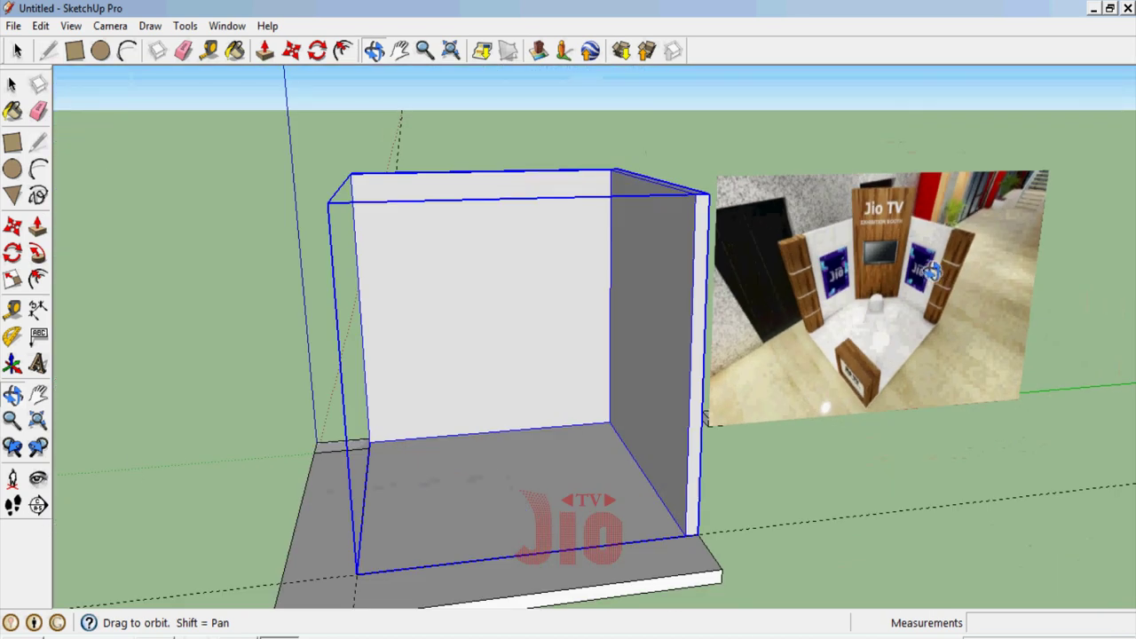
scroll(923, 275, up, 2)
In Windows Calculator compute 244 − 9 = 235, then 235 ÷ 4 = 58,75
key(super)
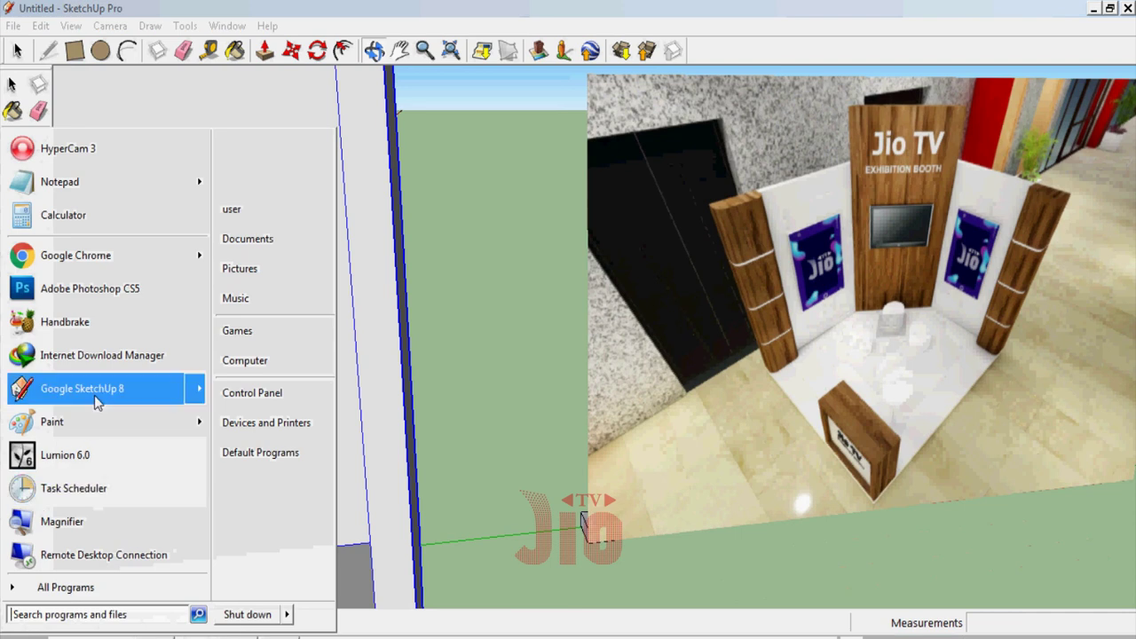
click(641, 287)
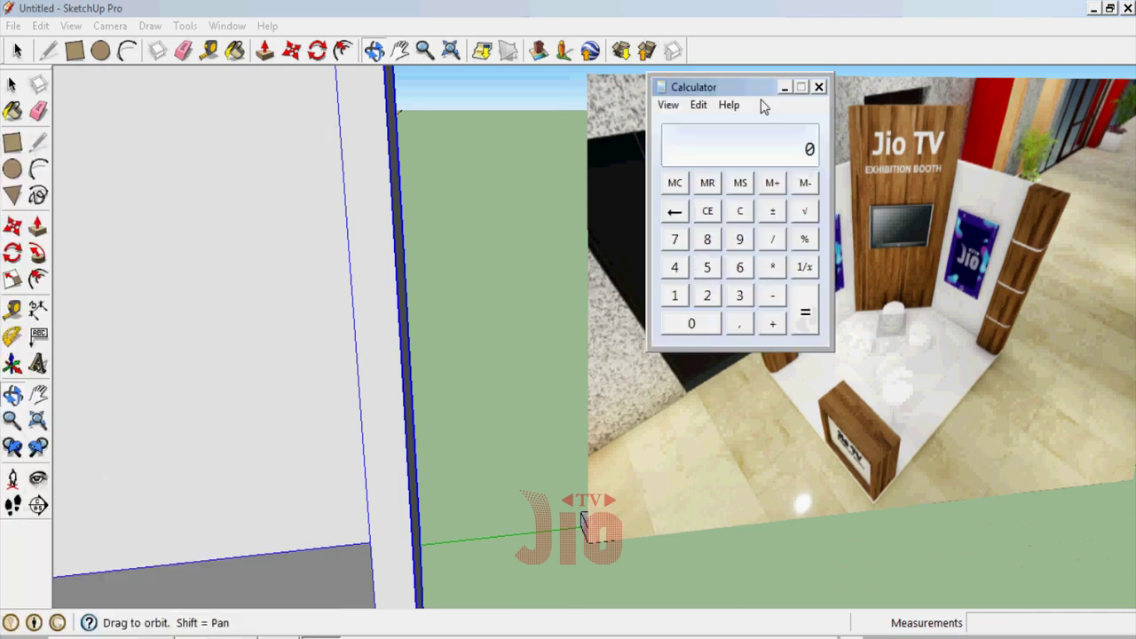
drag(761, 86, 628, 115)
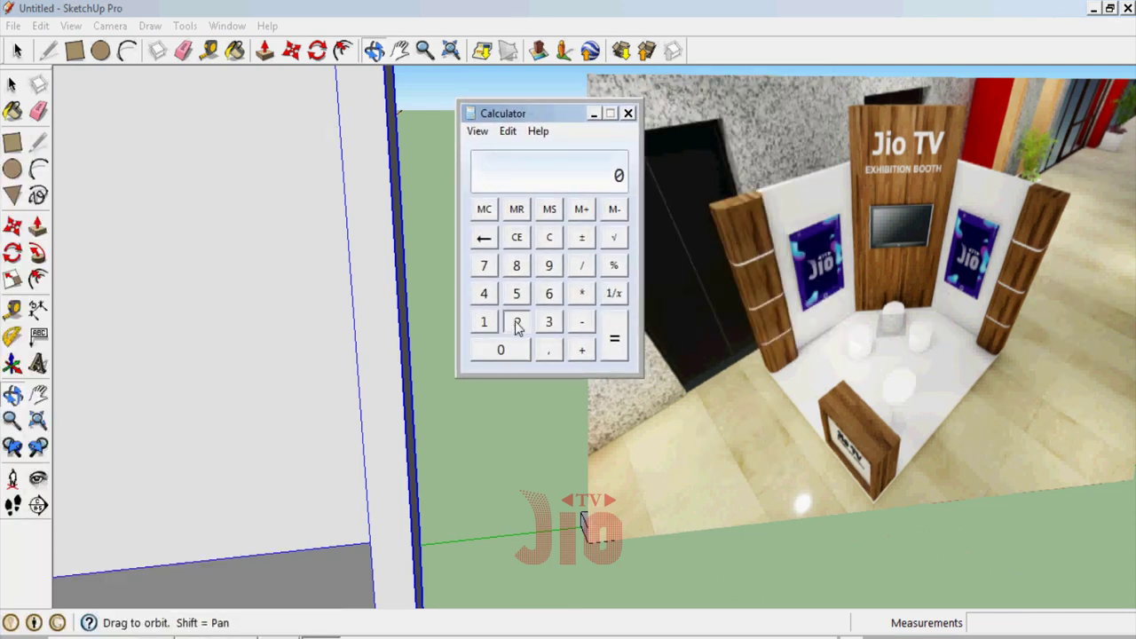
click(517, 324)
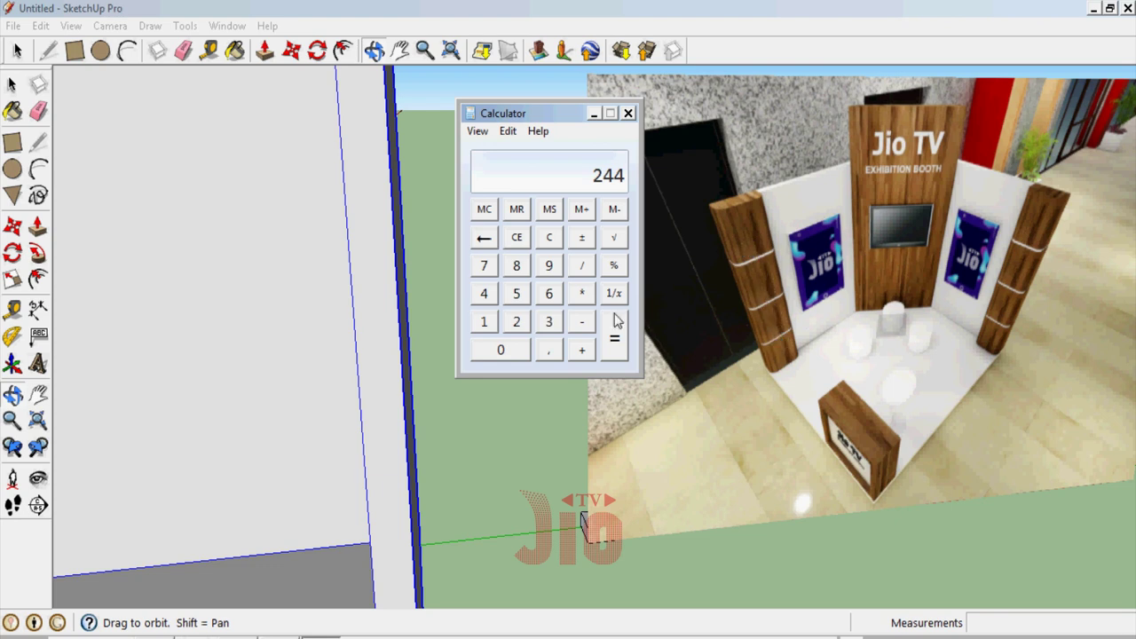
click(548, 265)
click(614, 337)
click(484, 293)
click(612, 334)
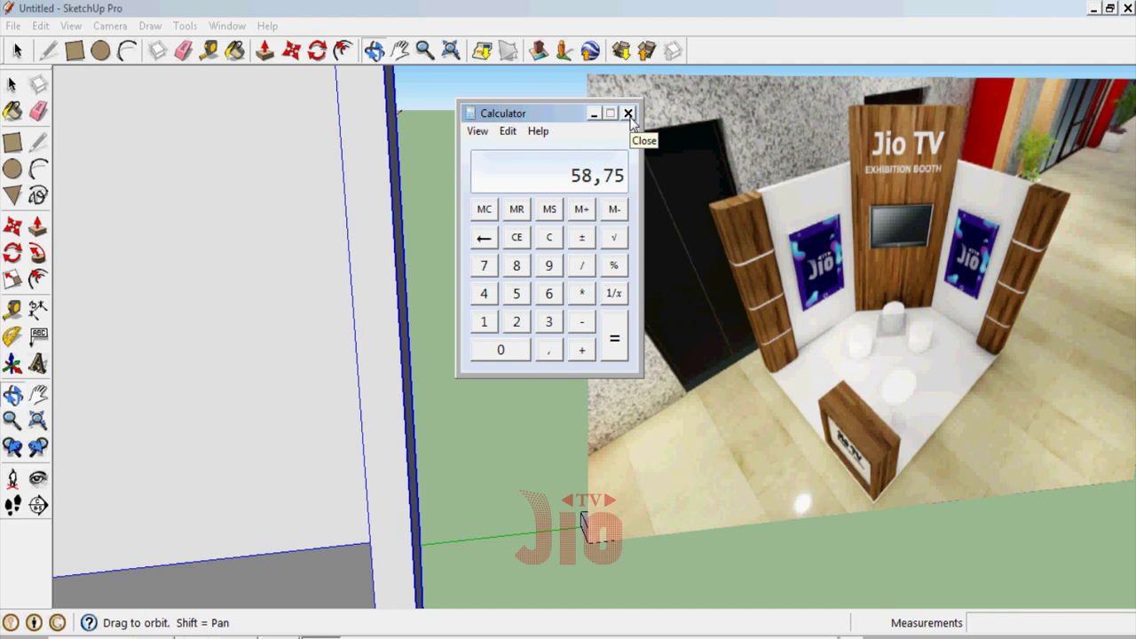
Close Calculator and begin pulling the SketchUp floor strip upward with Push/Pull
click(627, 114)
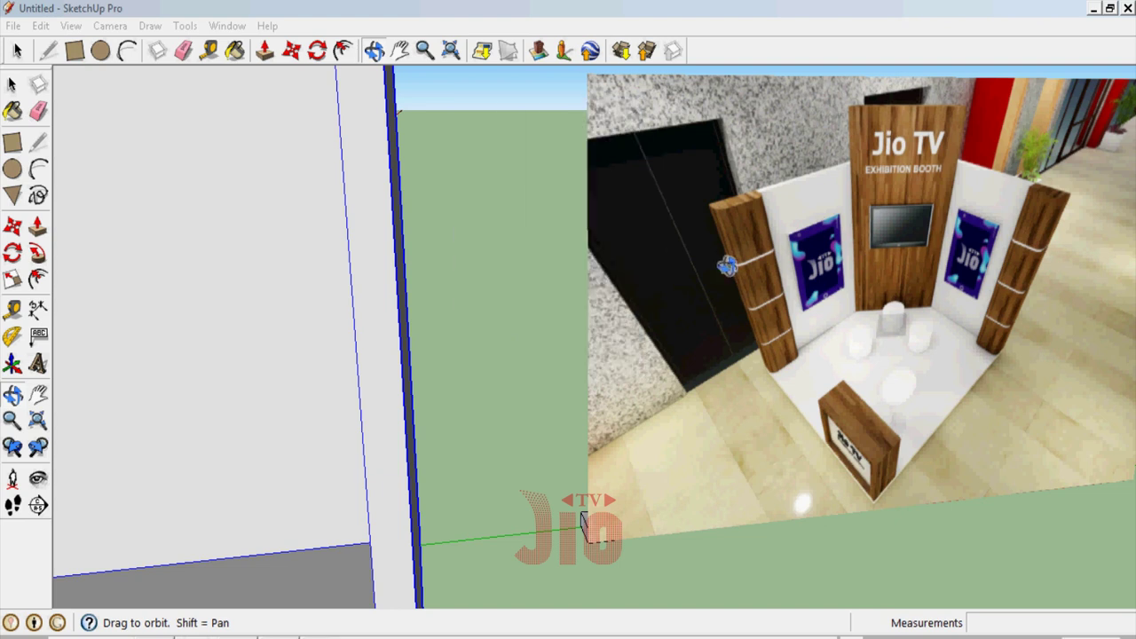
scroll(652, 375, down, 3)
scroll(653, 375, down, 3)
scroll(652, 375, up, 3)
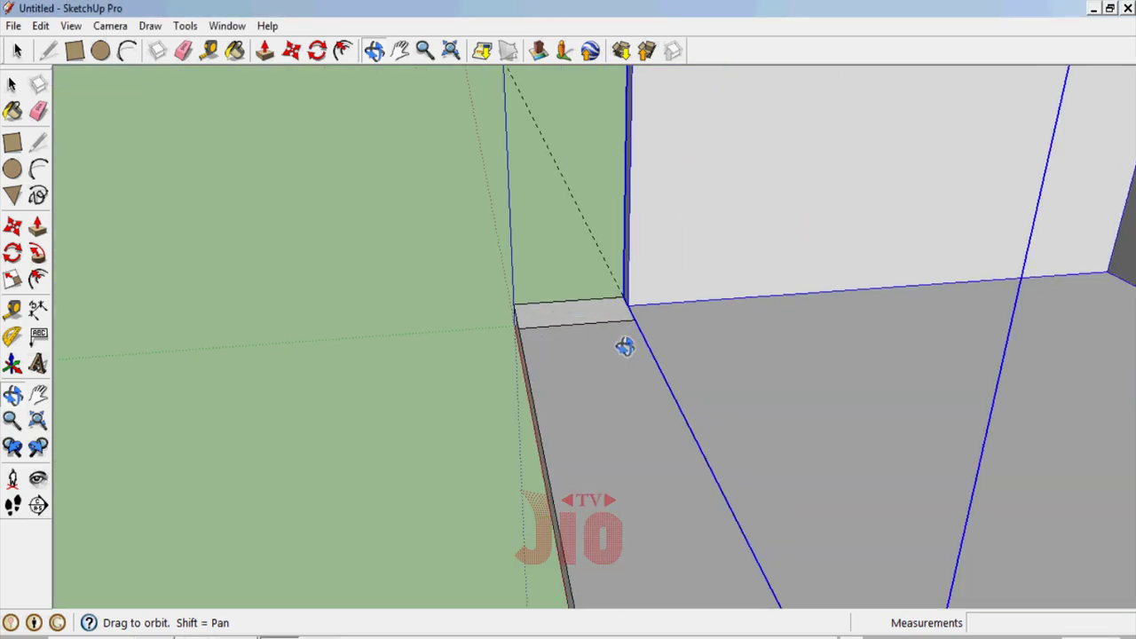
scroll(624, 346, up, 2)
scroll(583, 380, up, 2)
scroll(574, 322, up, 2)
drag(602, 332, 637, 314)
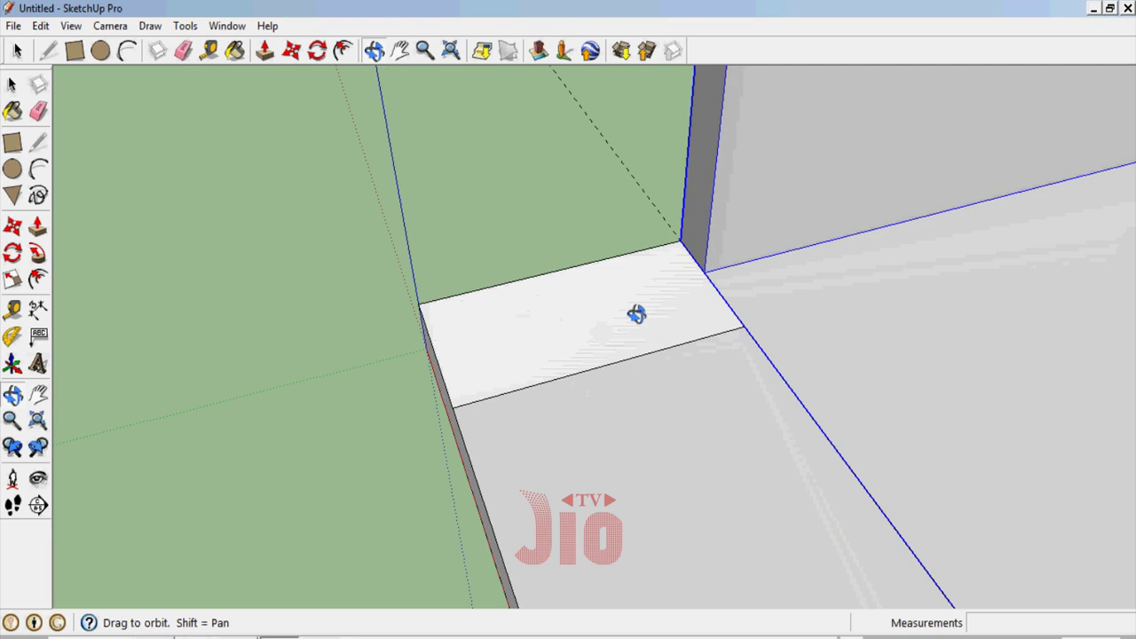
key(p)
drag(566, 325, 566, 287)
text(58,75)
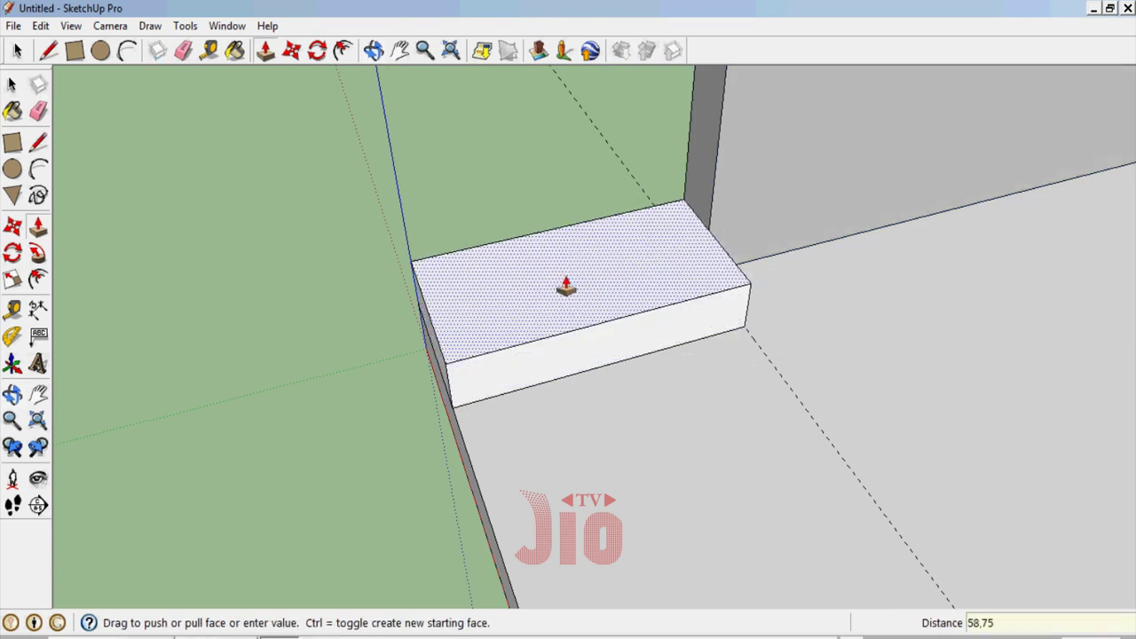
Apply a 58,75 cm height to the floor-strip block and orbit to view its top face
key(Return)
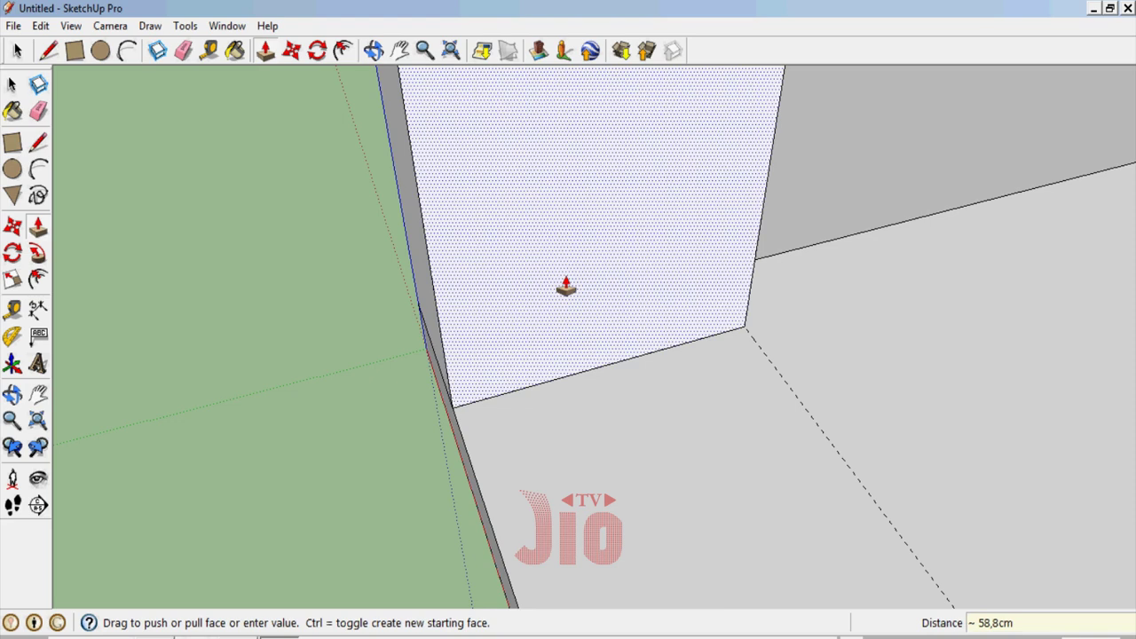
scroll(567, 287, down, 3)
scroll(558, 325, down, 2)
middle_drag(581, 294, 558, 178)
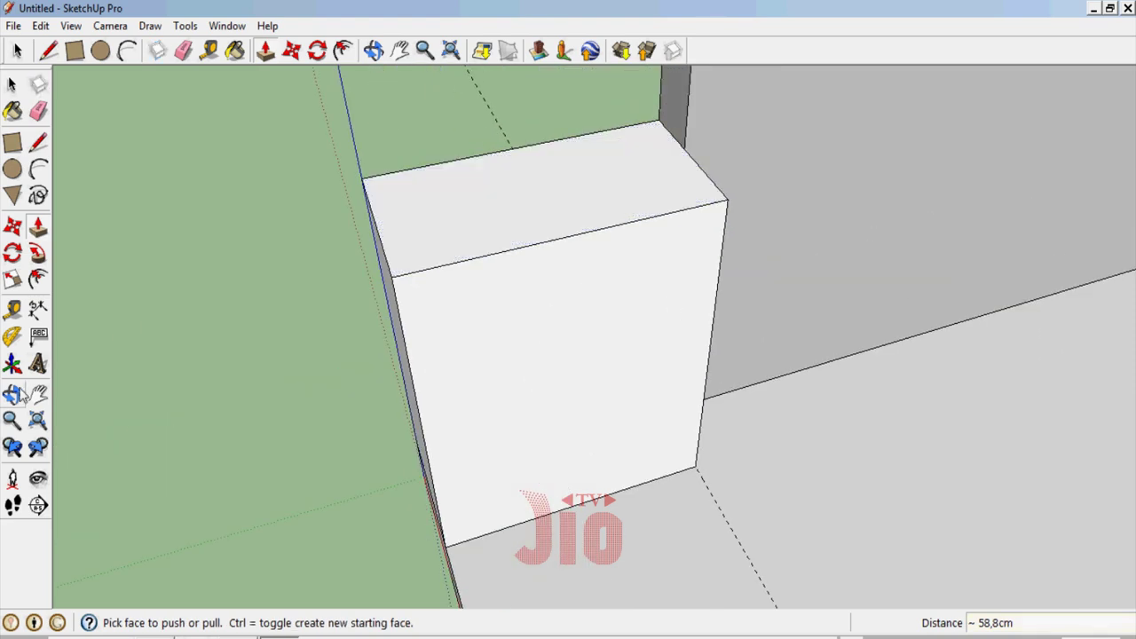
click(13, 394)
drag(538, 256, 426, 205)
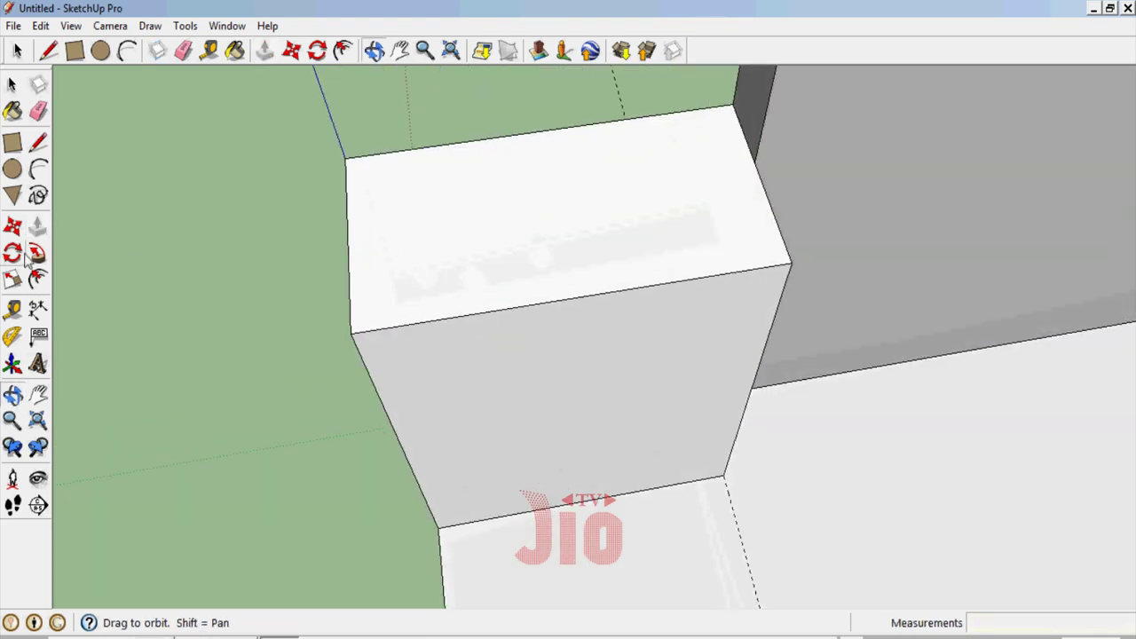
Place guide lines 10 cm in from the block's left, front and right top edges
click(14, 308)
click(346, 206)
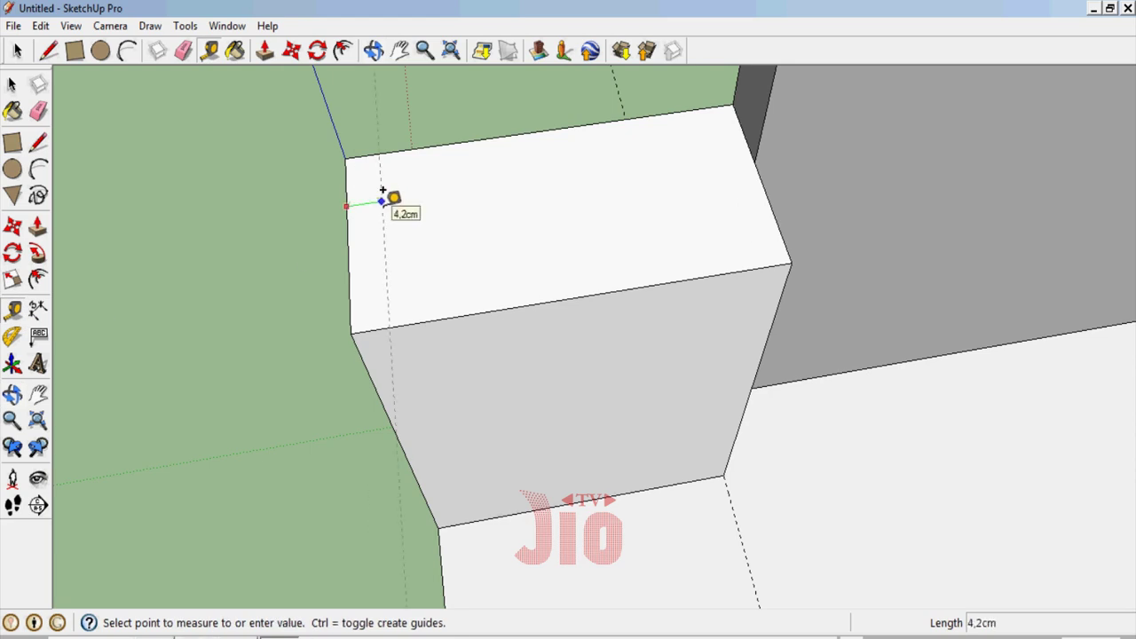
text(10)
key(Return)
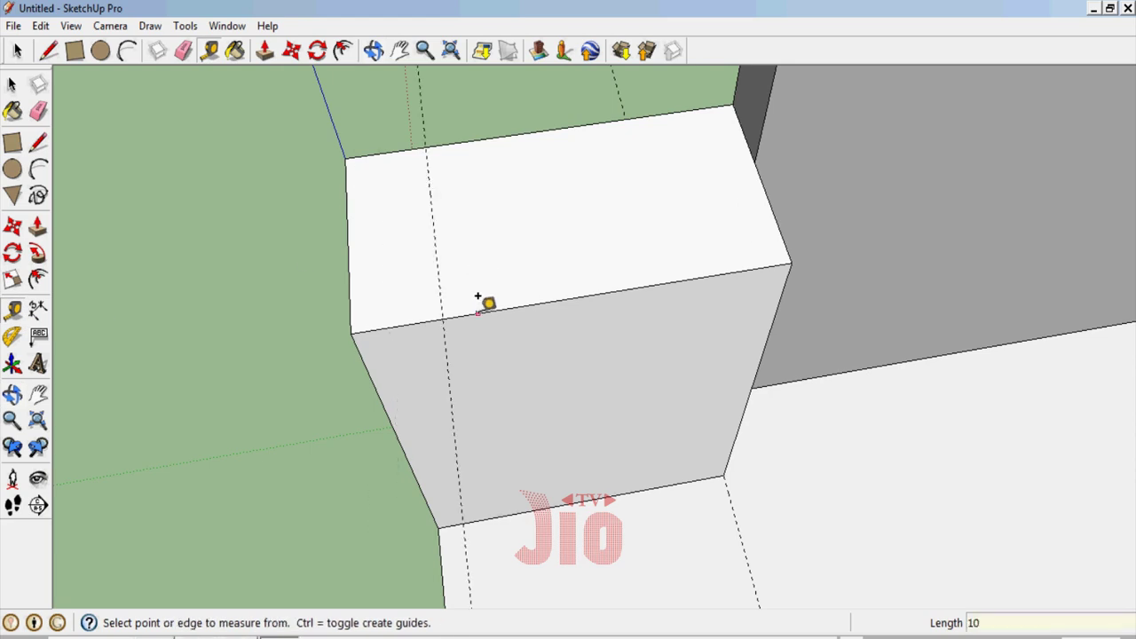
click(478, 310)
click(480, 238)
click(763, 176)
text(0)
key(Return)
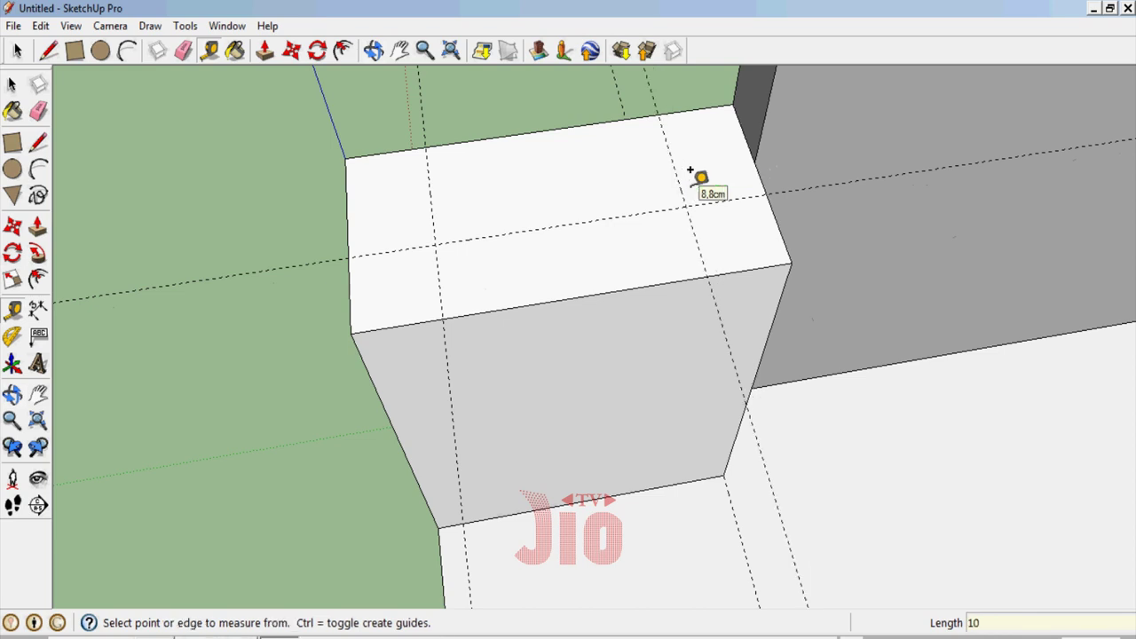
Draw 2-point fillet arcs rounding the left and right front corners of the top face
click(38, 170)
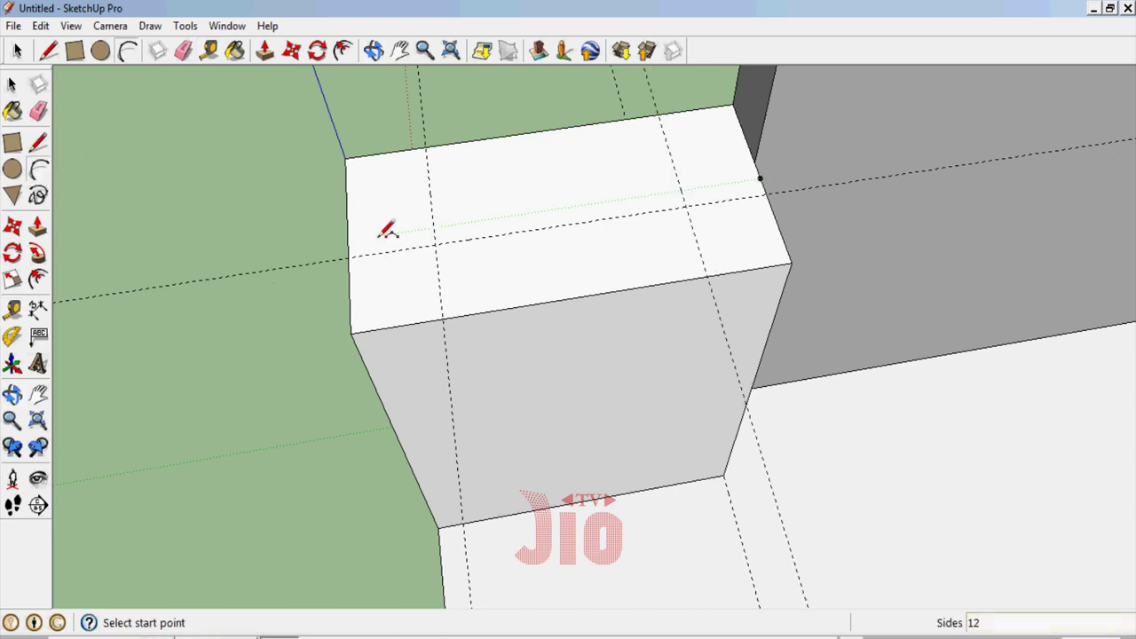
scroll(382, 229, up, 2)
click(328, 270)
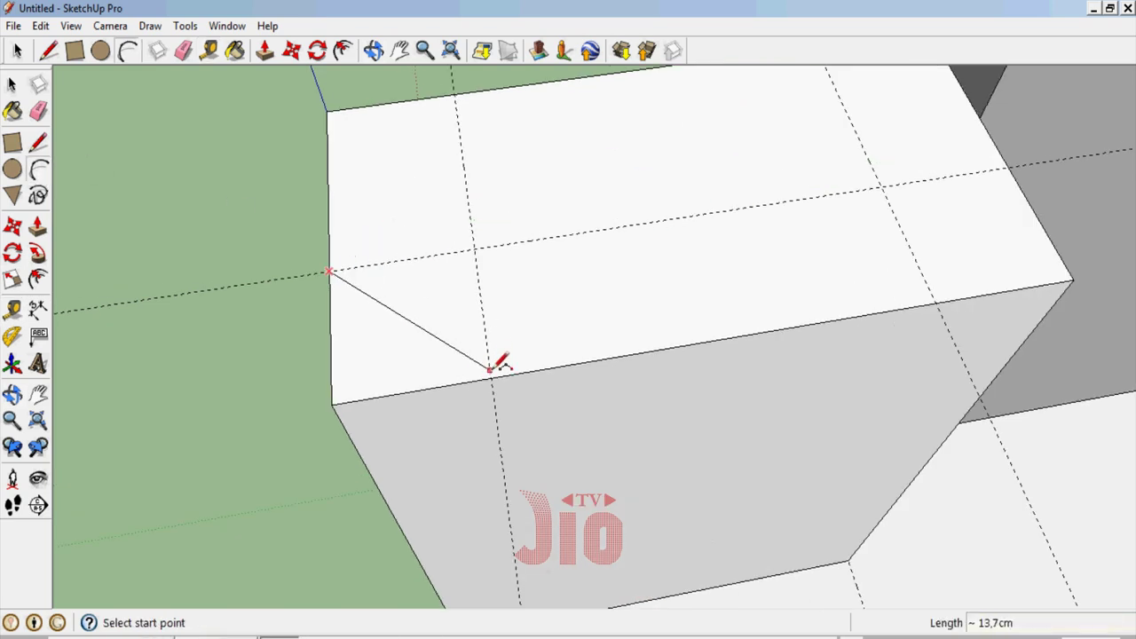
click(491, 379)
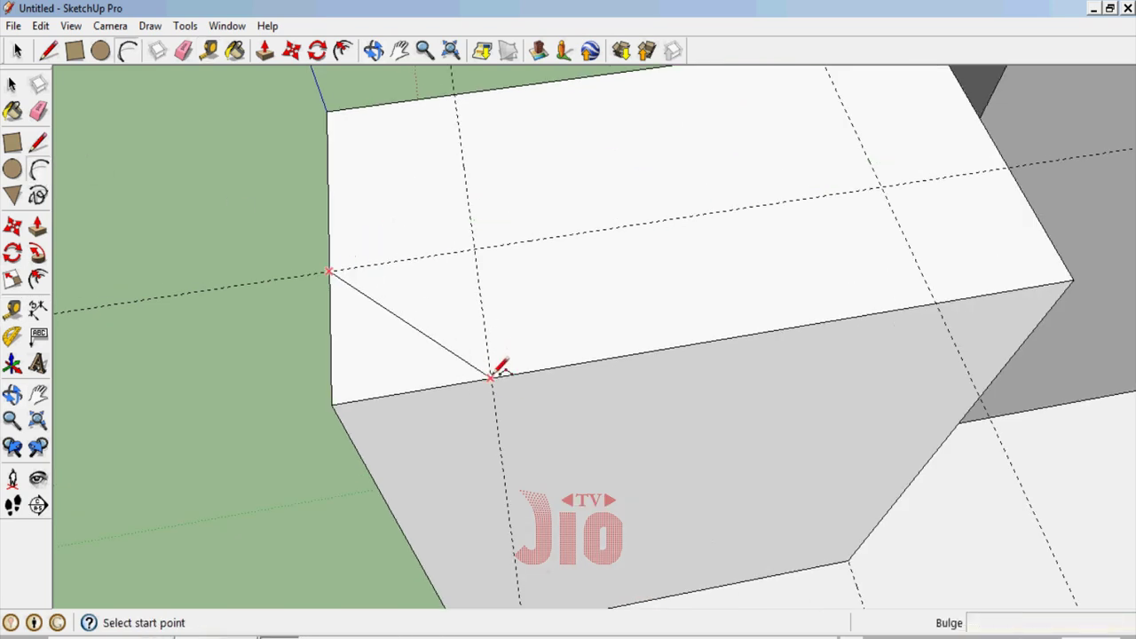
click(374, 351)
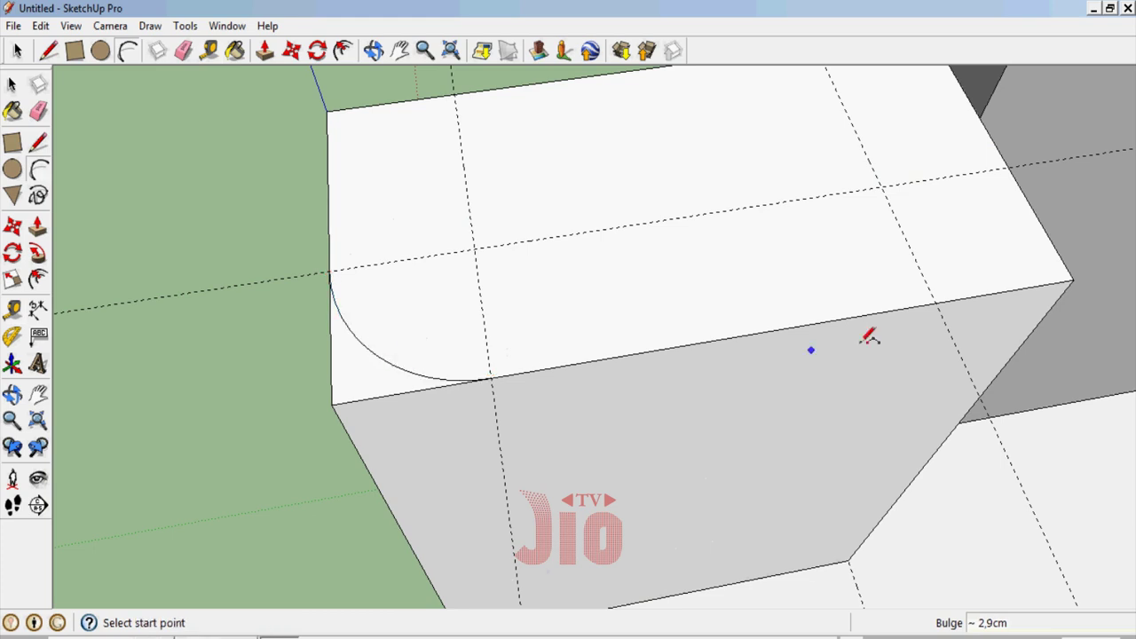
click(1010, 166)
click(936, 303)
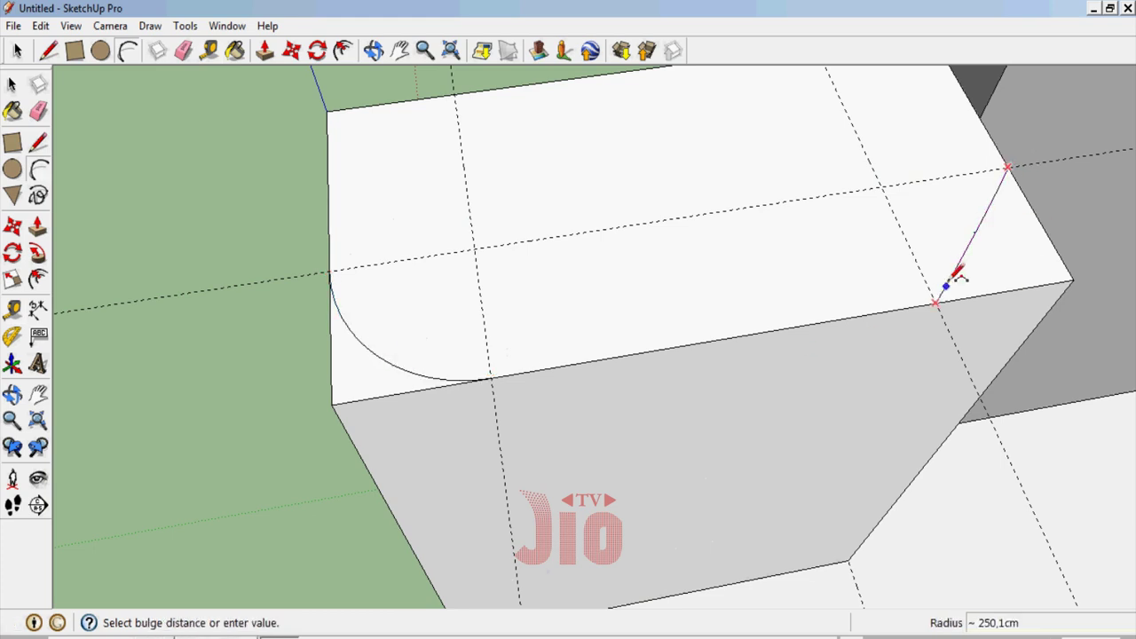
click(1013, 256)
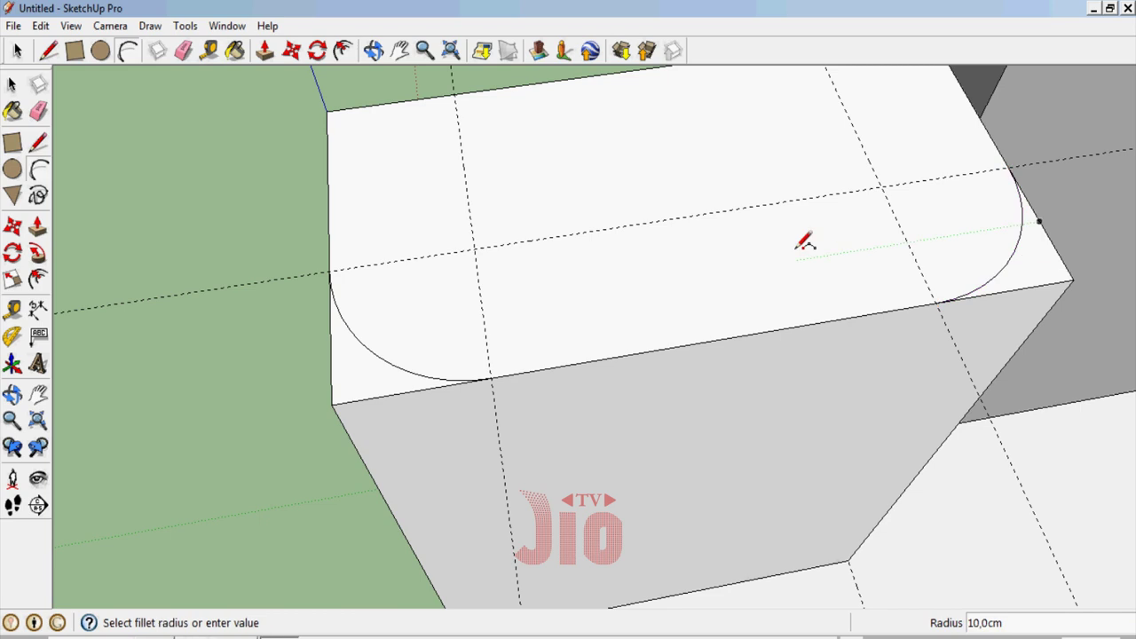
scroll(807, 240, down, 2)
Push the right and left corner scraps down through the block's full height, then orbit to inspect
key(p)
drag(939, 277, 837, 537)
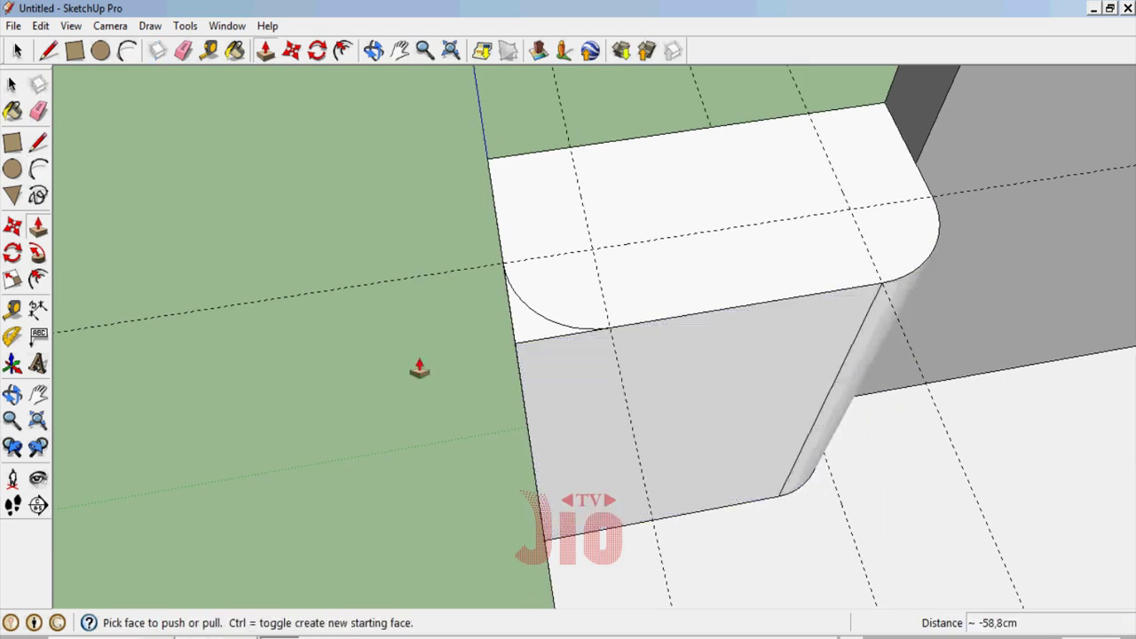
double_click(528, 331)
scroll(723, 223, up, 3)
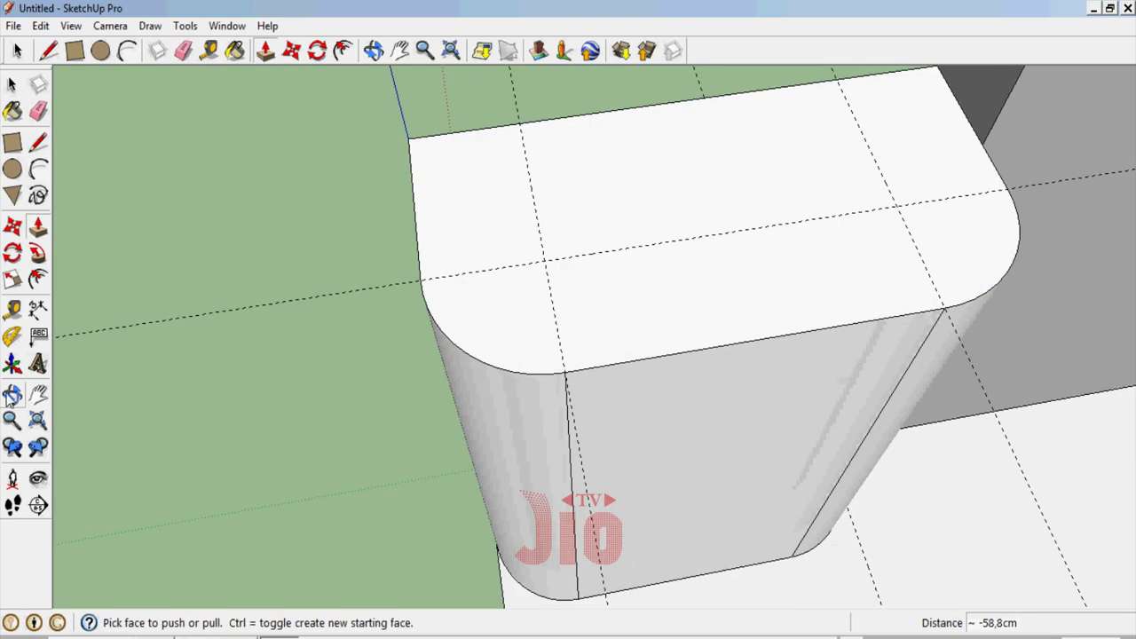
mouse_move(209, 377)
middle_down()
mouse_move(443, 435)
mouse_move(666, 337)
mouse_move(578, 381)
mouse_move(605, 433)
mouse_move(591, 337)
mouse_move(631, 377)
mouse_move(549, 392)
mouse_move(578, 314)
middle_up()
scroll(612, 334, down, 1)
scroll(603, 368, down, 2)
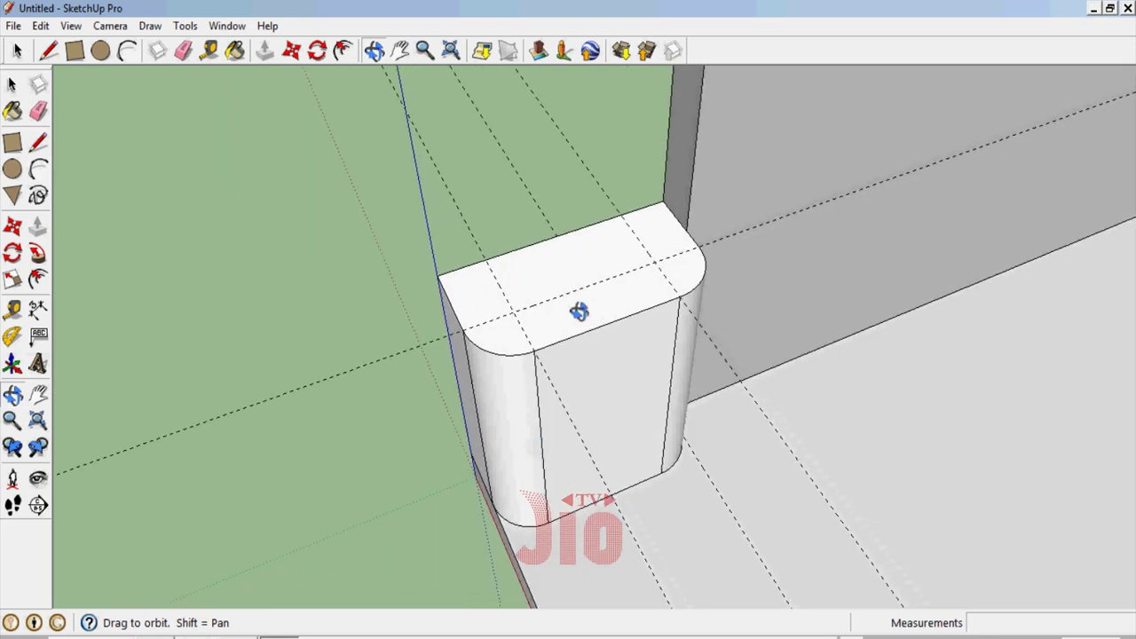
scroll(578, 310, up, 2)
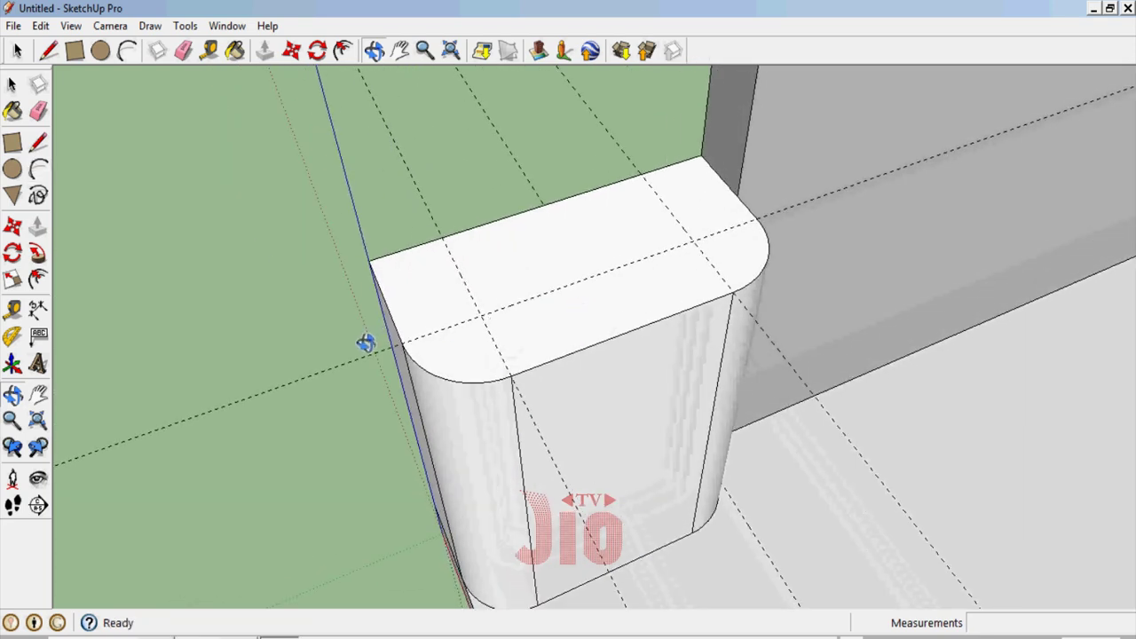
scroll(475, 332, down, 2)
scroll(477, 332, up, 3)
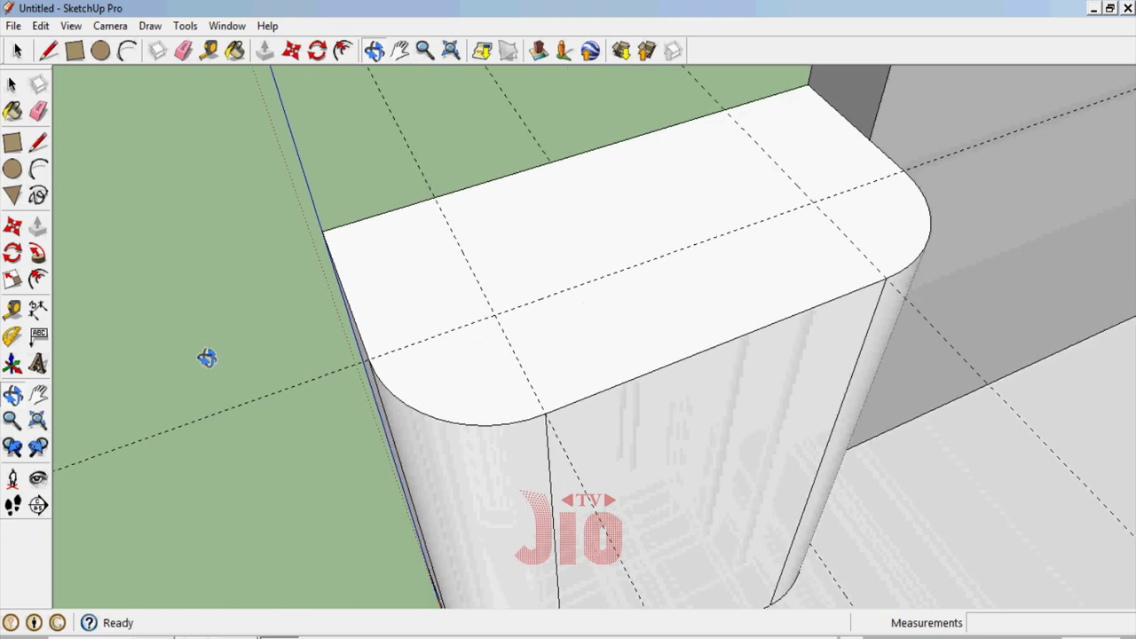
click(38, 280)
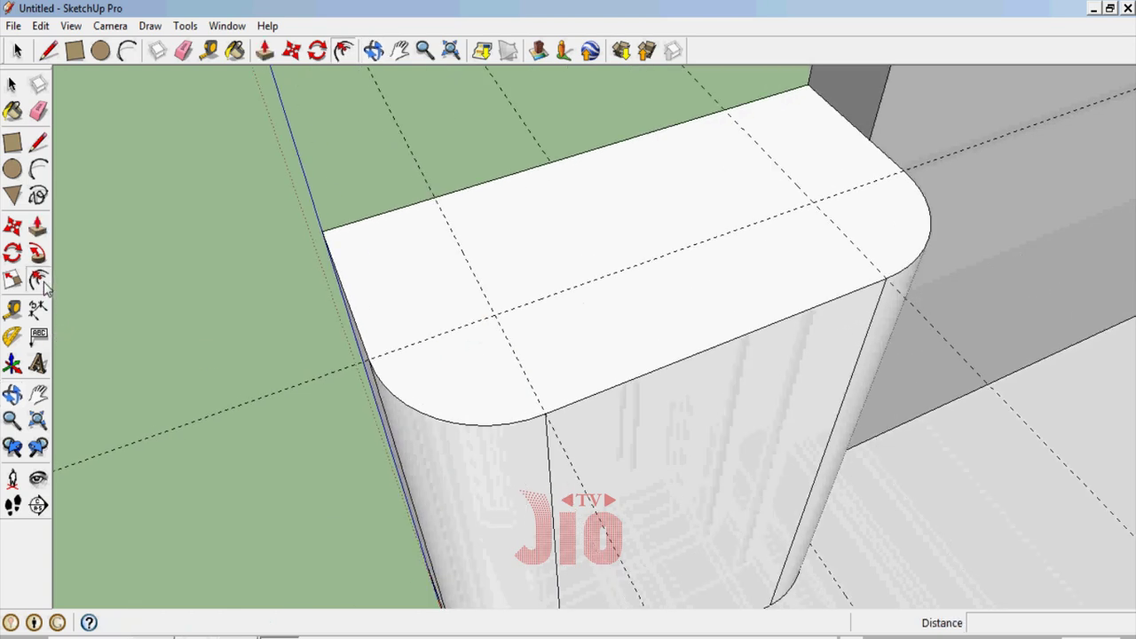
Offset the top face inward and select the inner outline's edges and arc
click(355, 304)
key(Return)
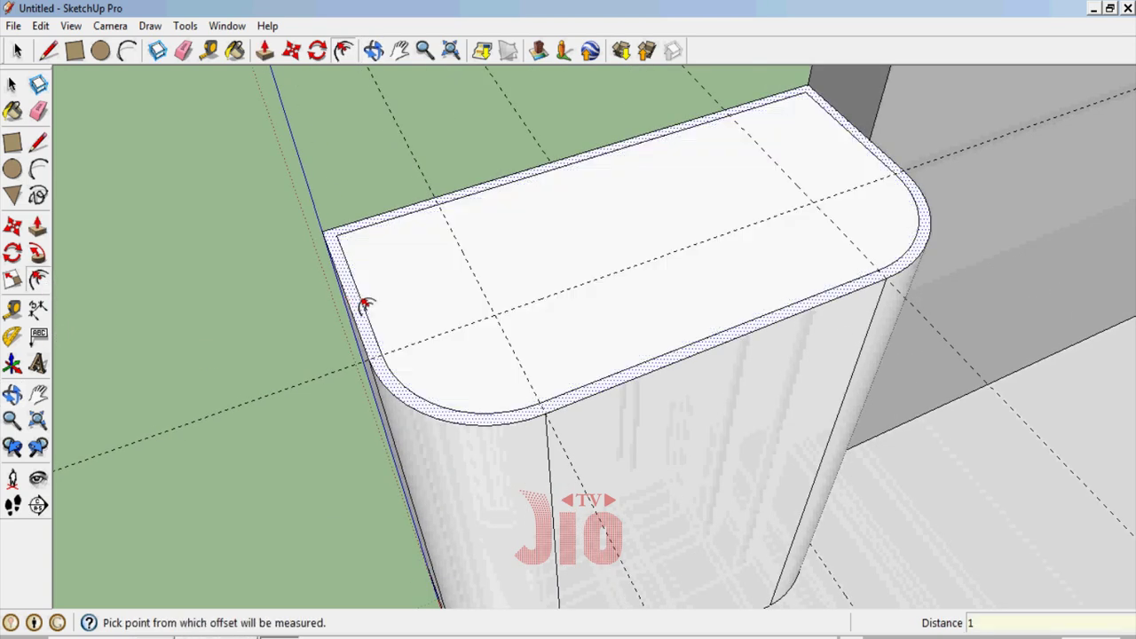
key(space)
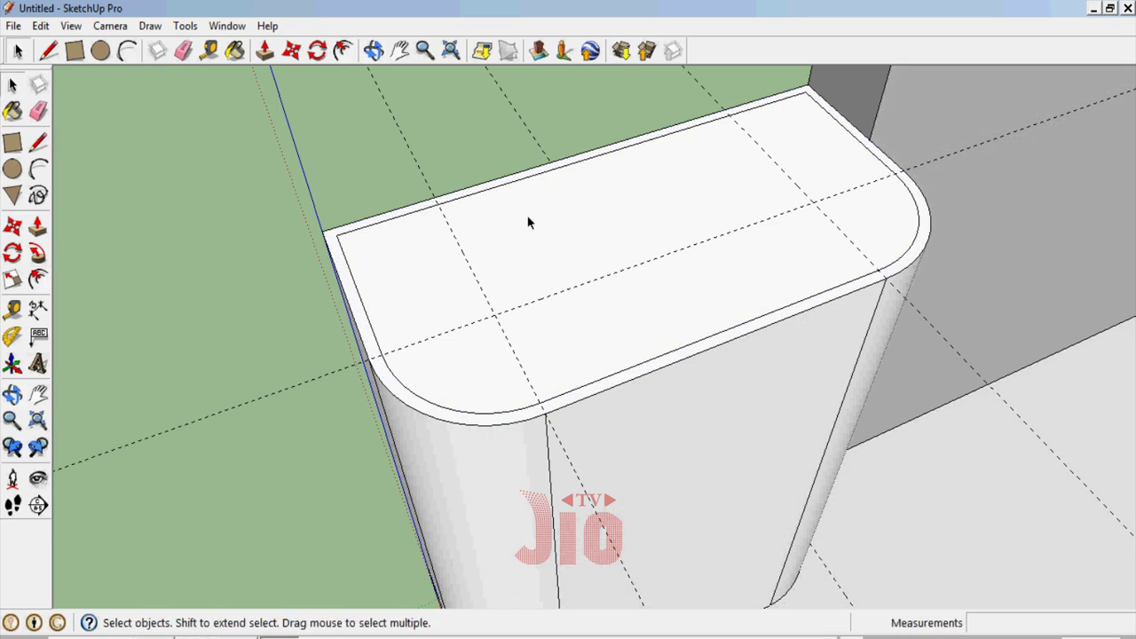
click(504, 184)
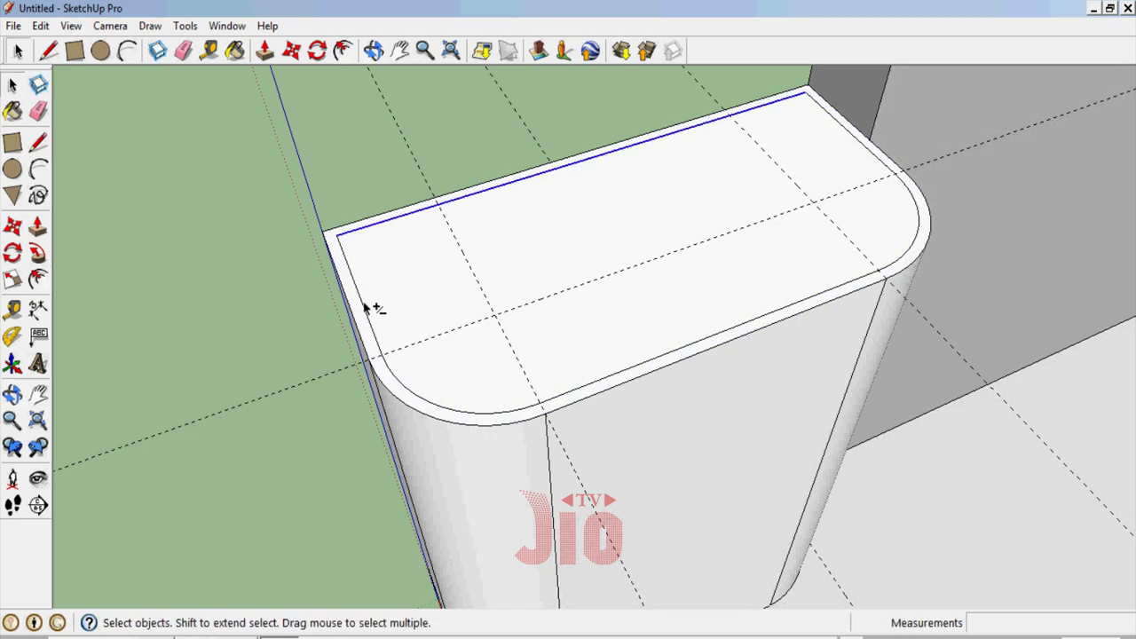
shift+click(364, 306)
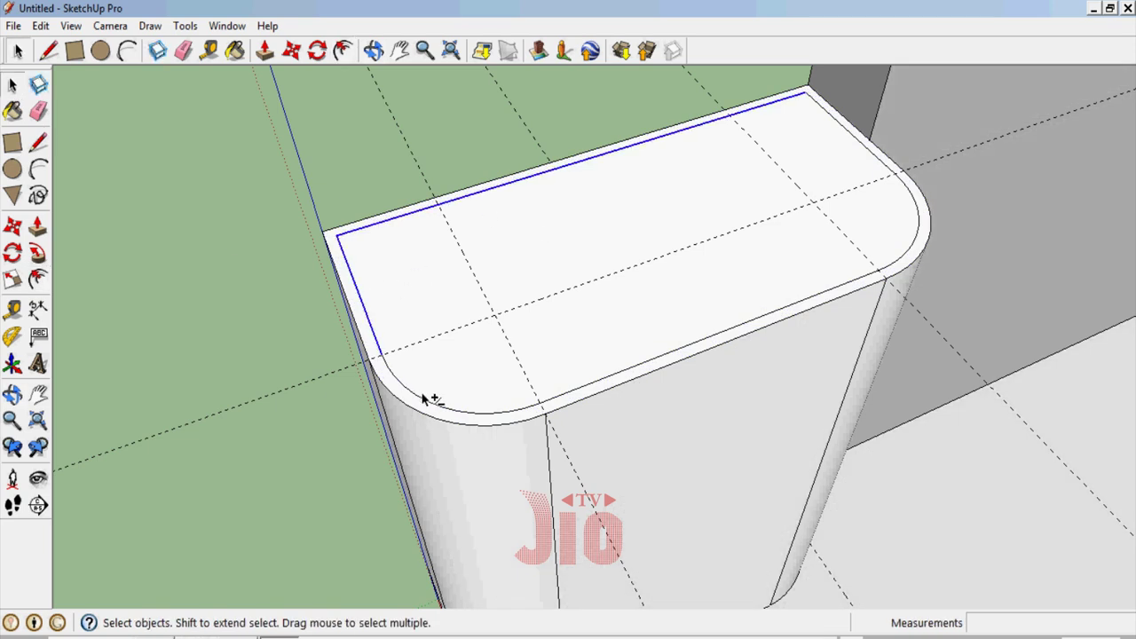
shift+click(591, 384)
shift+click(917, 230)
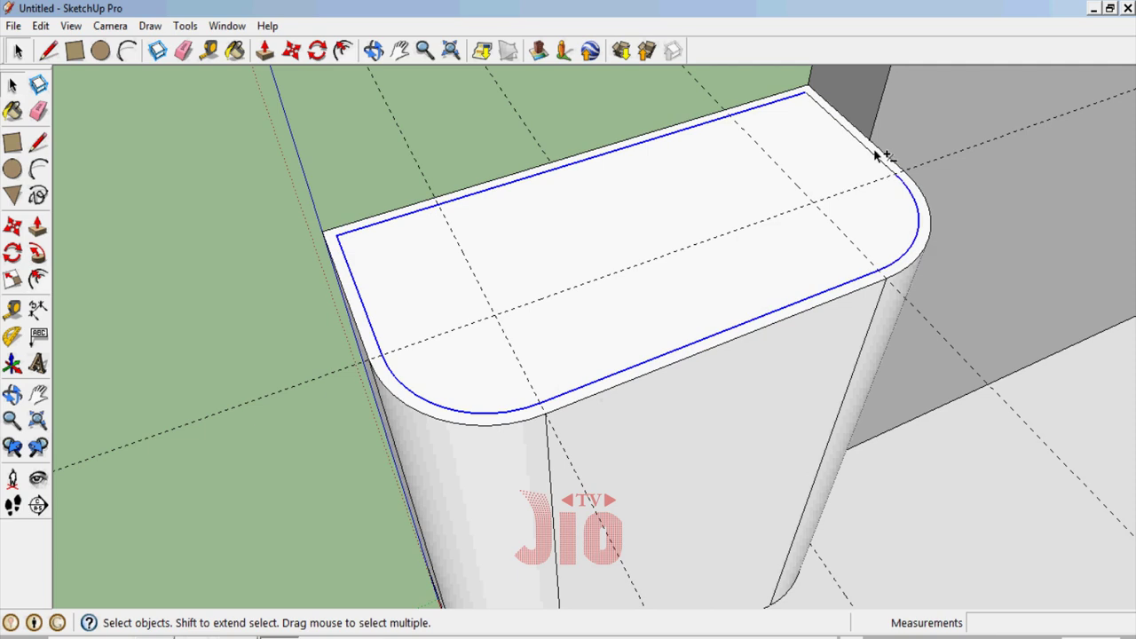
Try copy-moving the inner outline toward the back, then undo it
click(13, 227)
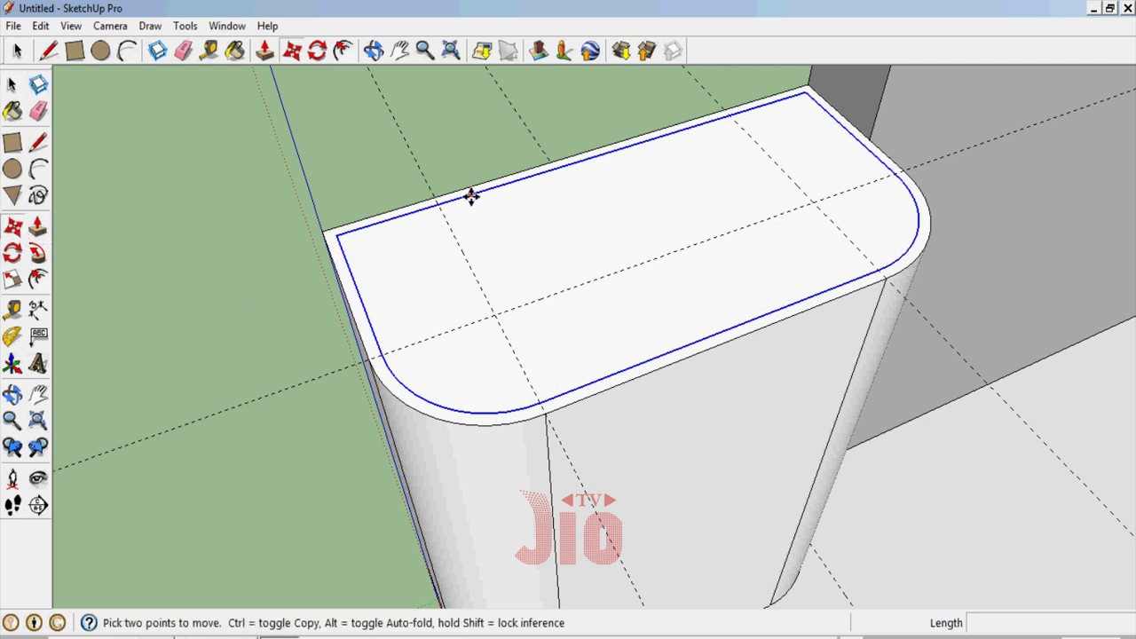
click(470, 193)
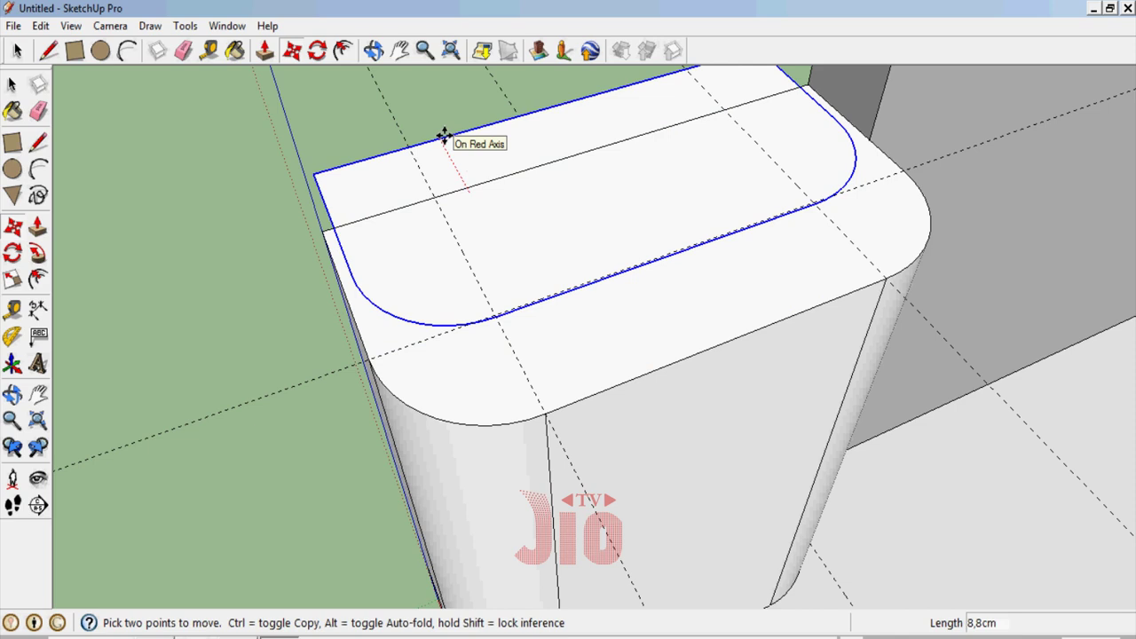
key(ctrl)
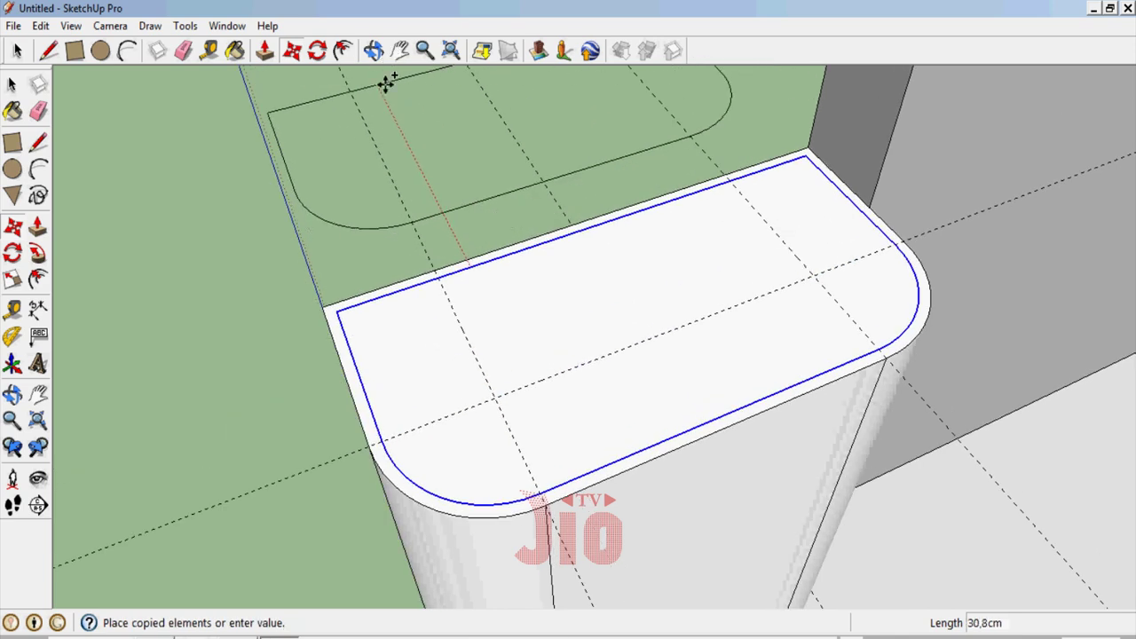
click(385, 101)
key(ctrl+z)
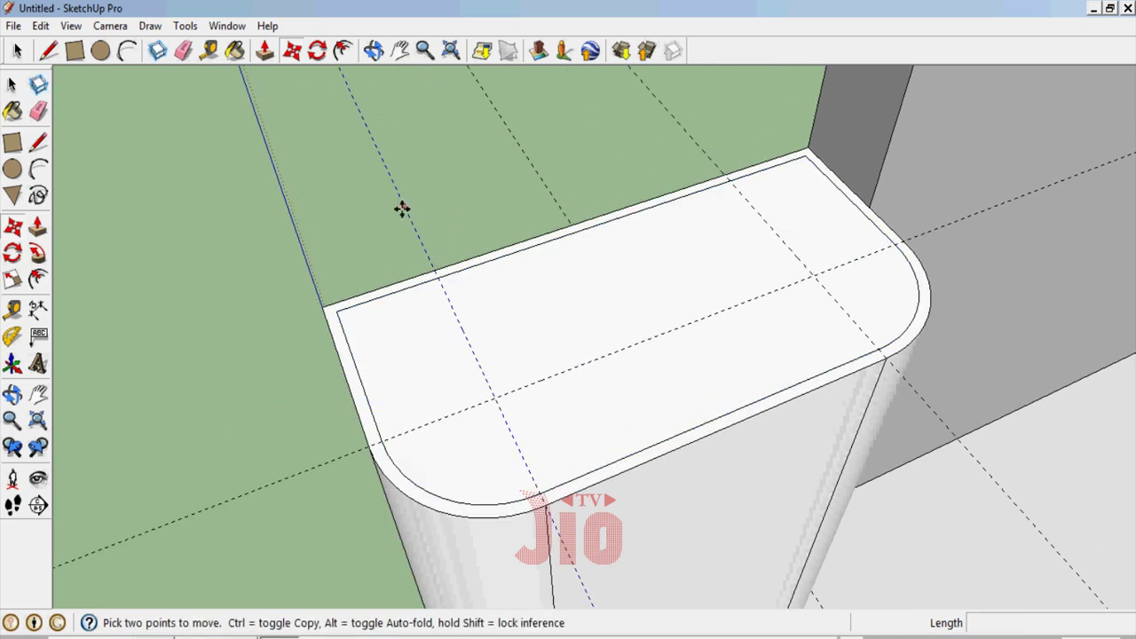
Reselect the inner top face together with its back, left, arc and front edges
key(space)
click(532, 286)
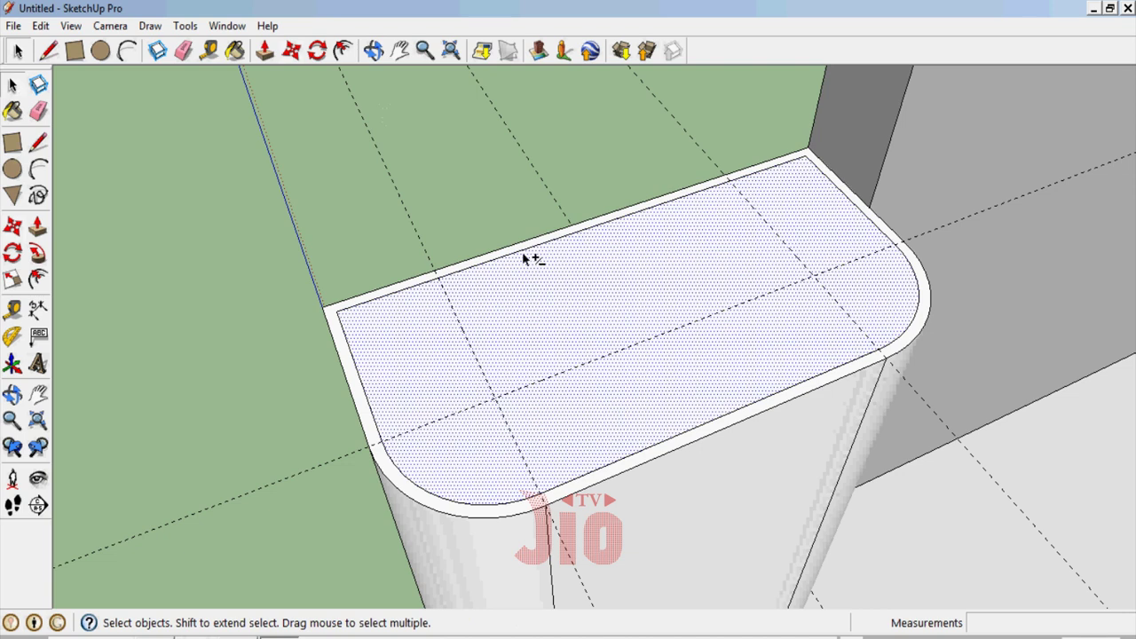
shift+click(372, 366)
shift+click(377, 300)
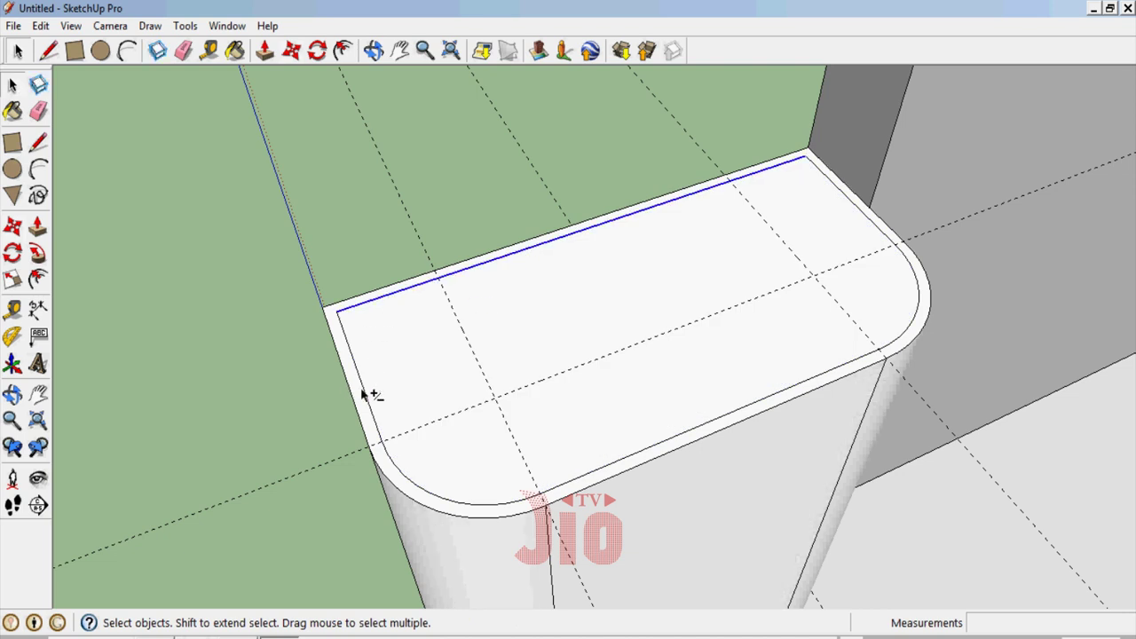
shift+click(365, 397)
shift+click(497, 491)
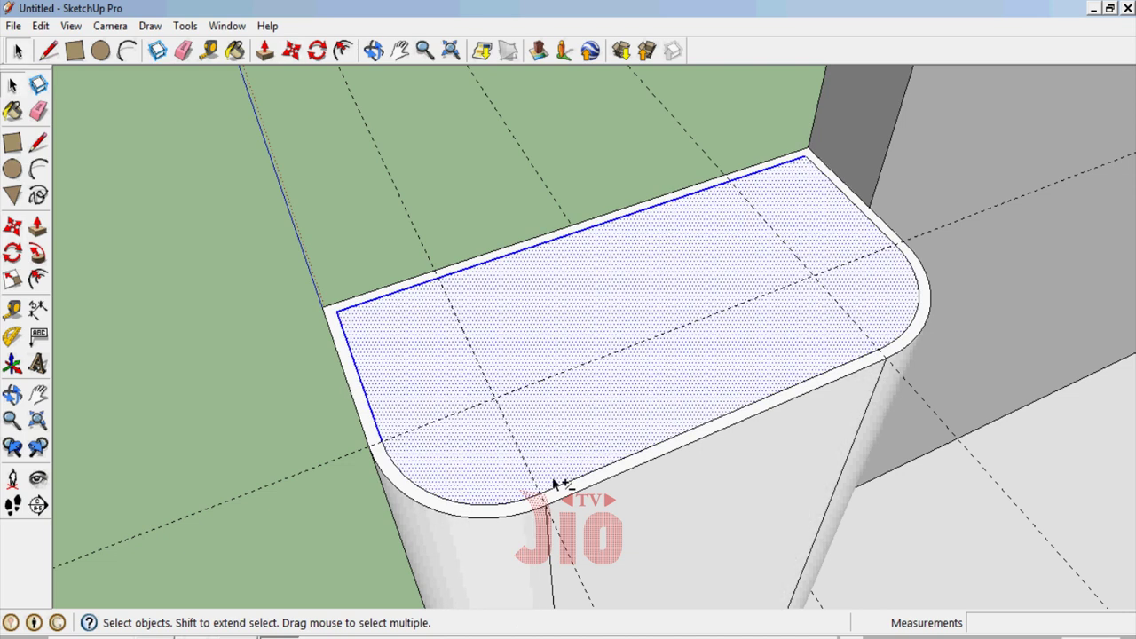
shift+click(513, 503)
shift+click(609, 470)
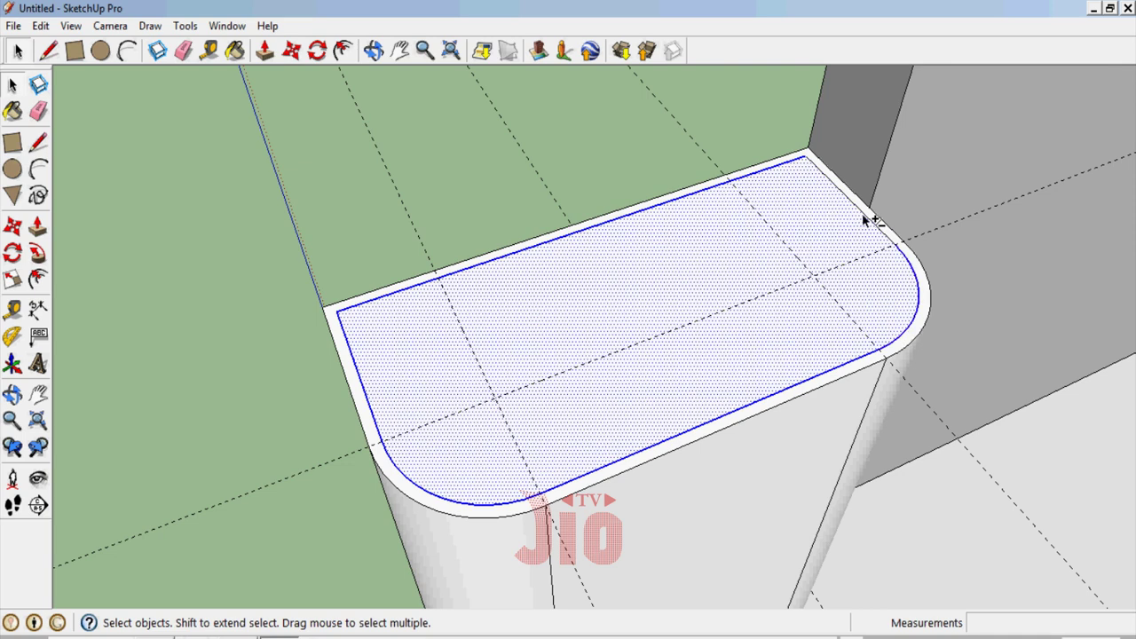
Move the inner face beside the box and extrude it into a full-height second block
click(18, 229)
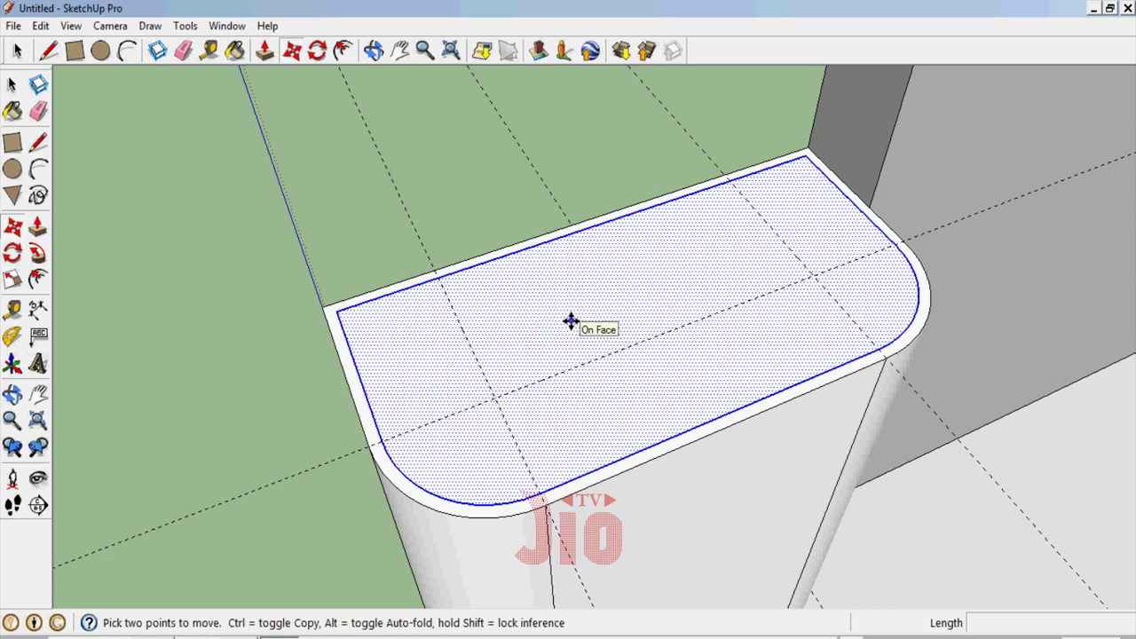
click(571, 321)
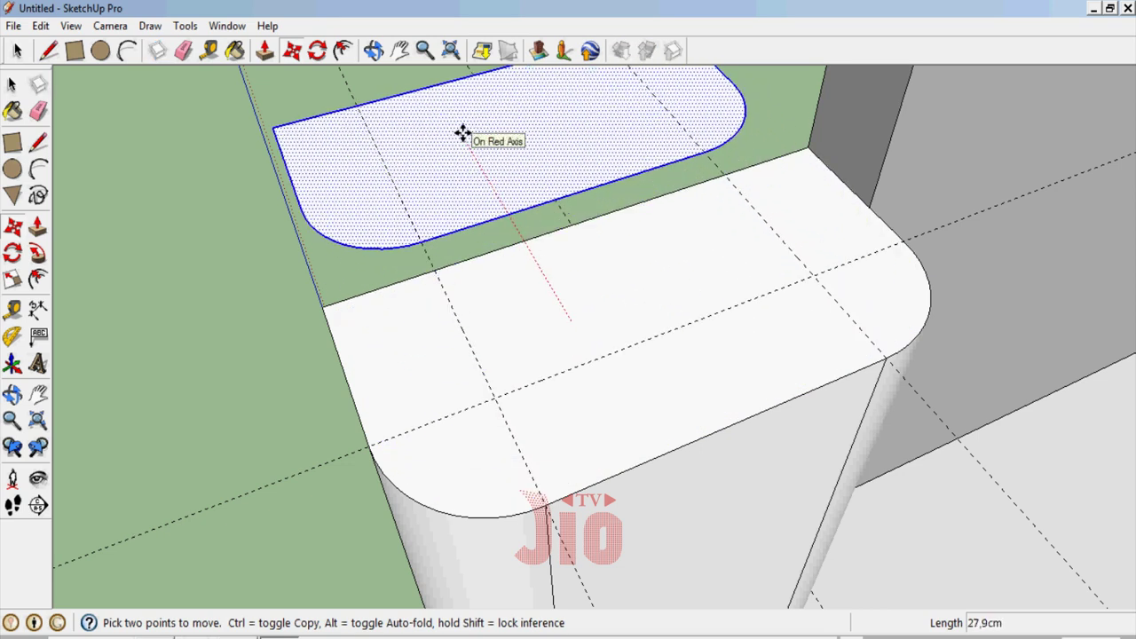
click(462, 133)
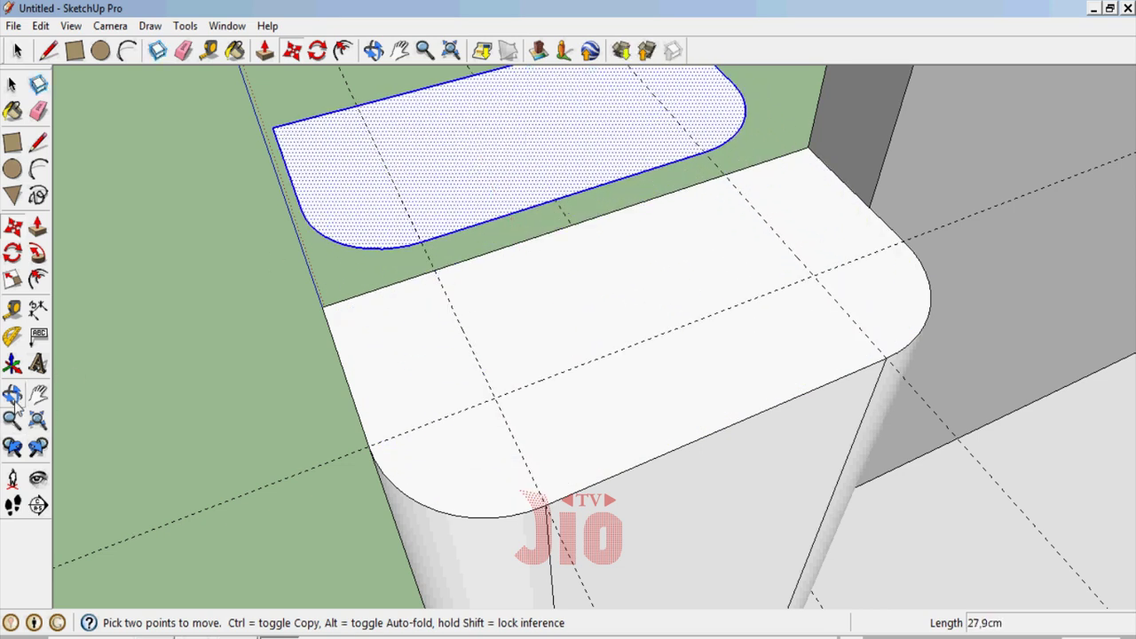
click(12, 394)
mouse_move(723, 274)
mouse_down()
mouse_move(631, 277)
mouse_move(633, 261)
mouse_up()
key(p)
click(540, 190)
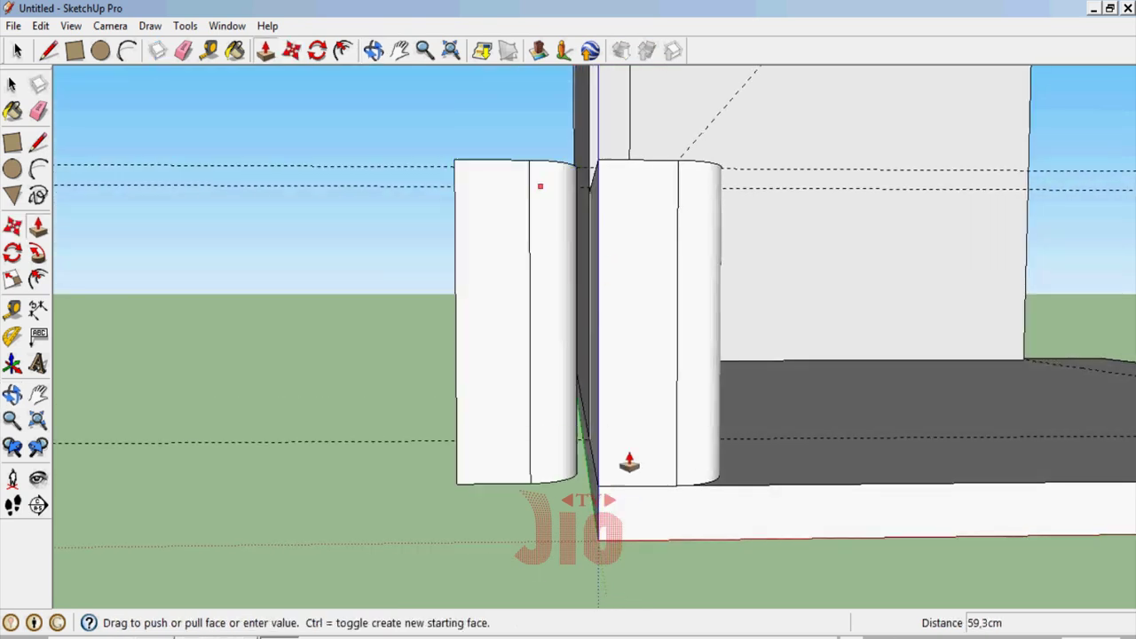
click(633, 495)
Orbit to a high view over both boxes and select the entire front box
click(13, 395)
drag(210, 370, 436, 401)
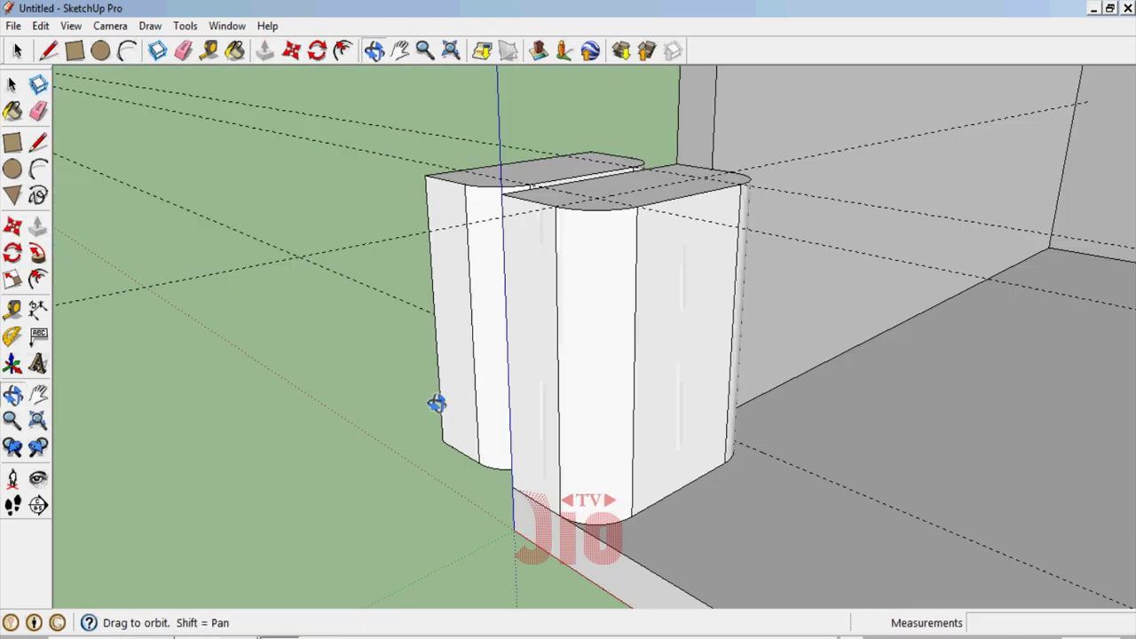
click(12, 84)
click(637, 327)
triple_click(635, 325)
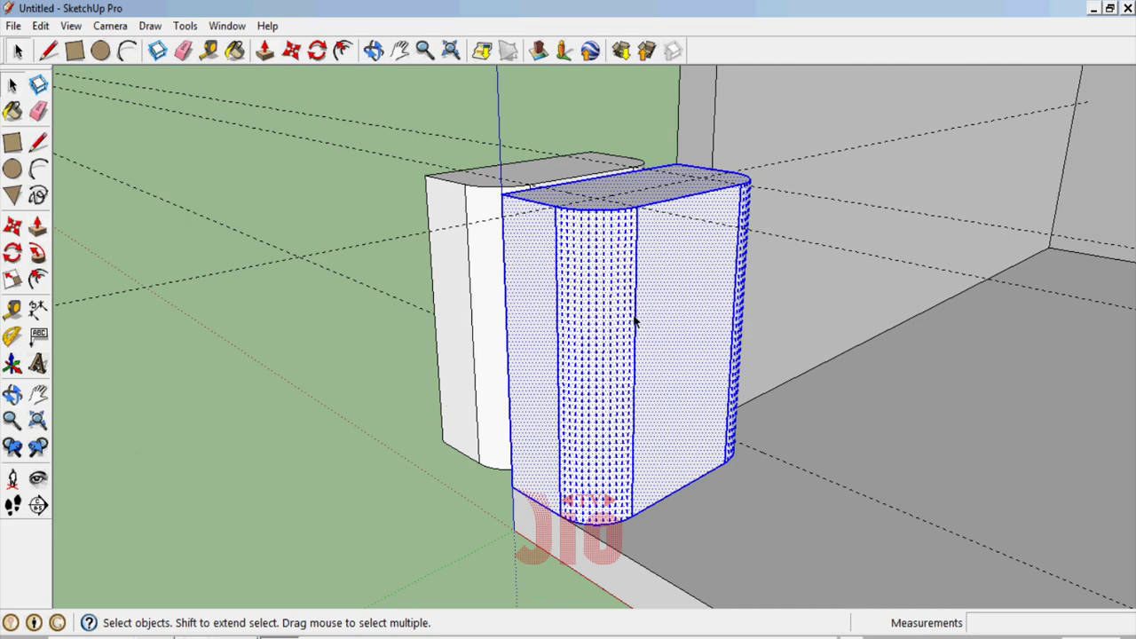
Paint the front box with the Wood_Floor texture from the Wood library
click(12, 111)
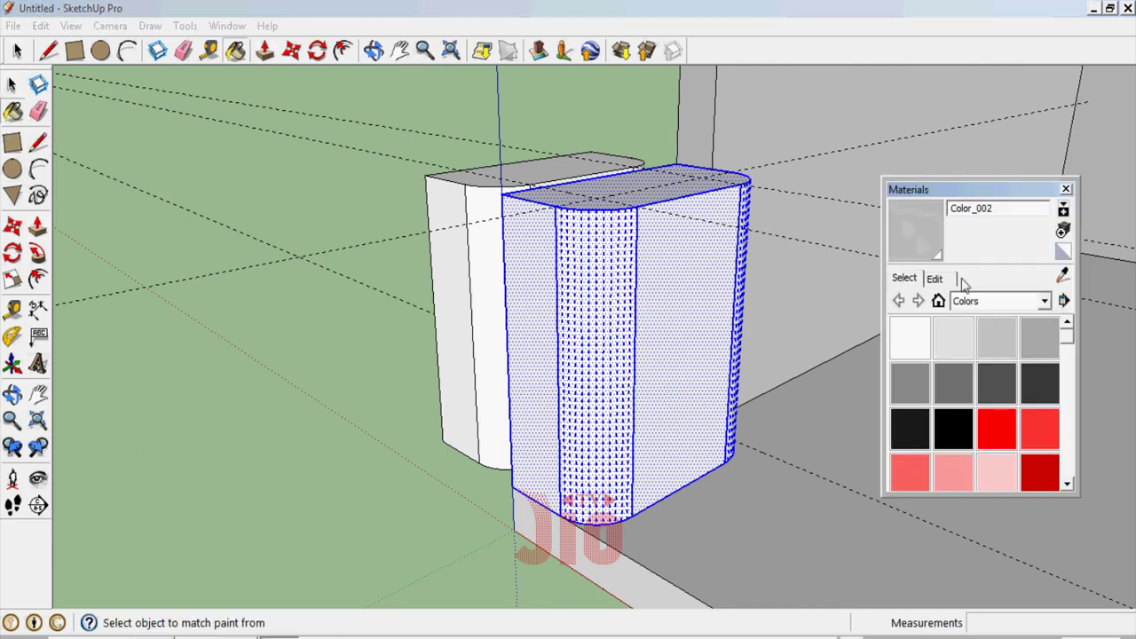
click(1043, 301)
click(994, 530)
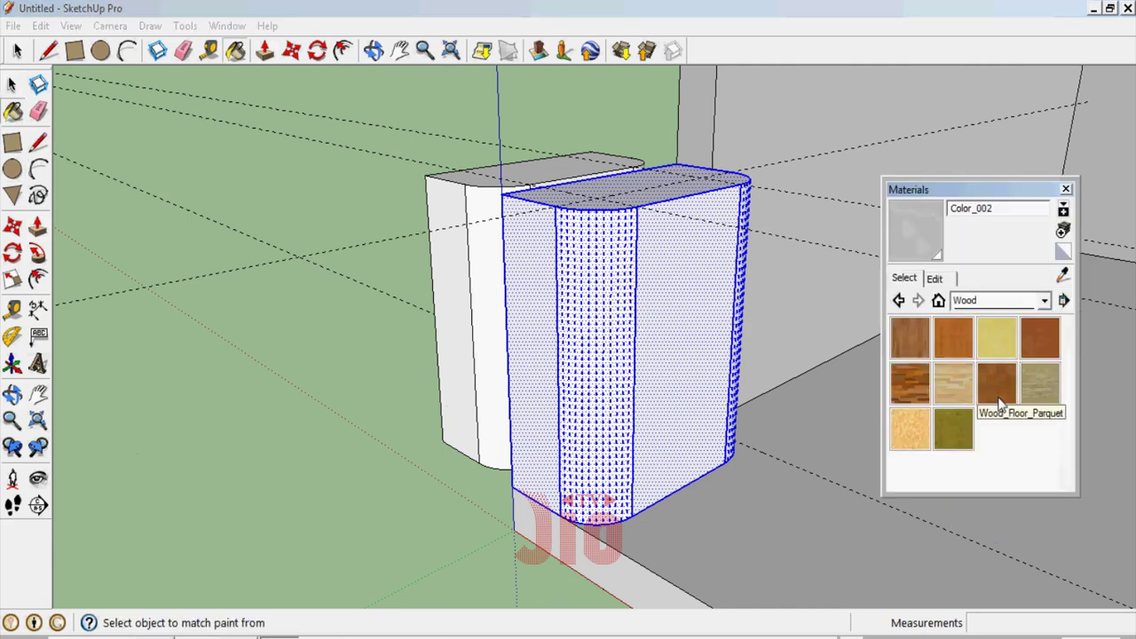
click(1040, 339)
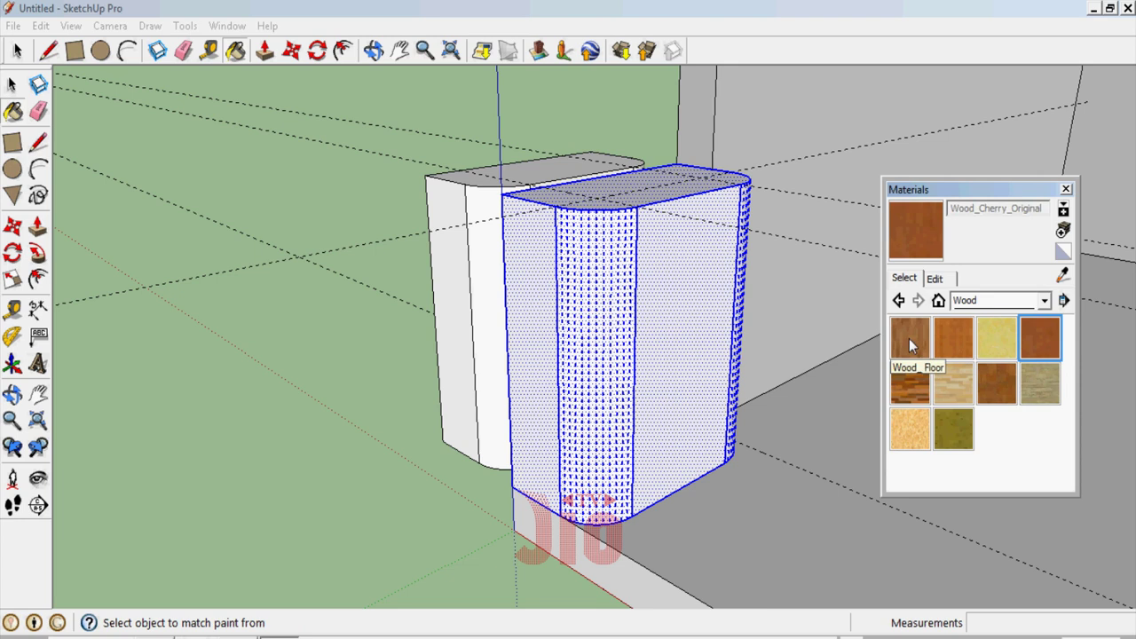
click(910, 346)
click(680, 315)
Size the Wood_Floor texture to 77 by 300 cm and darken it to deep brown
click(941, 278)
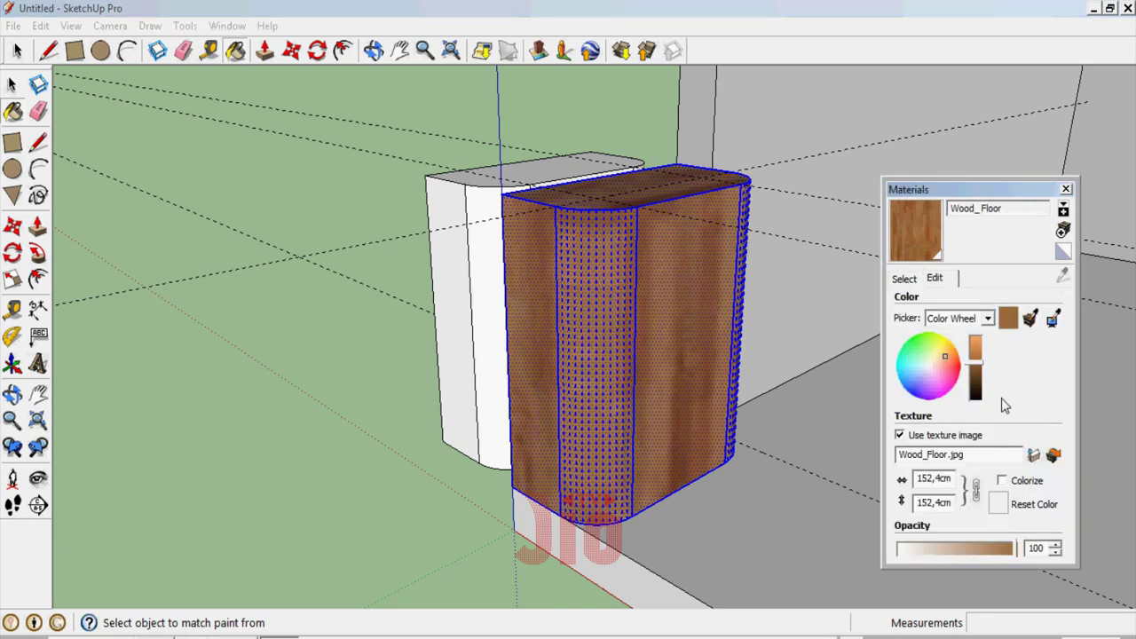
drag(954, 504, 885, 497)
text(300,0cm)
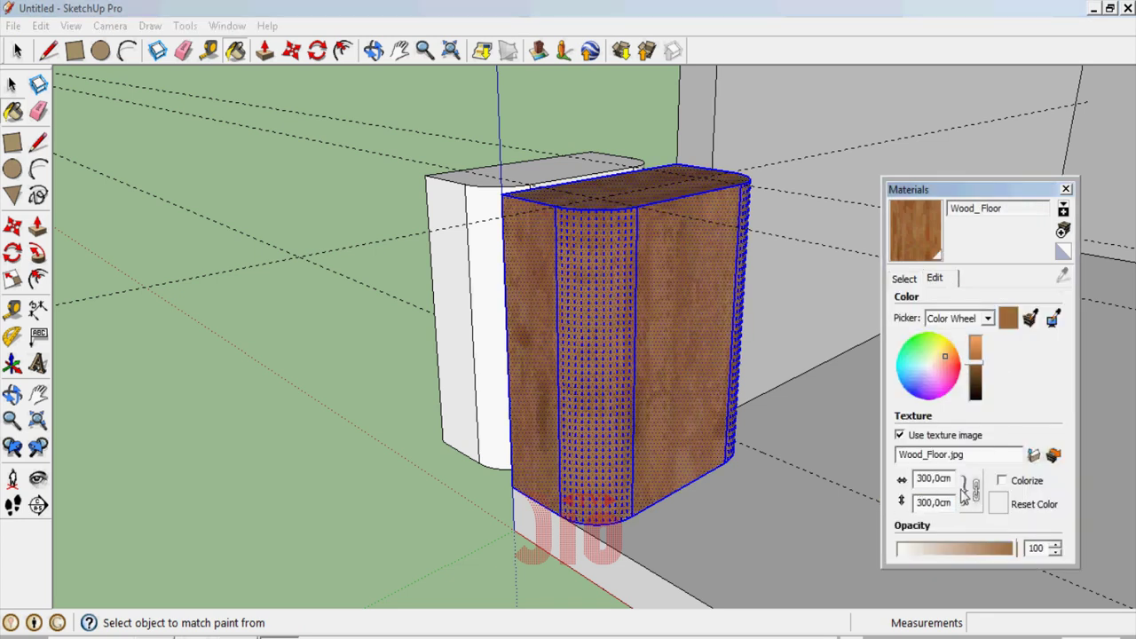
drag(956, 479, 903, 482)
text(1)
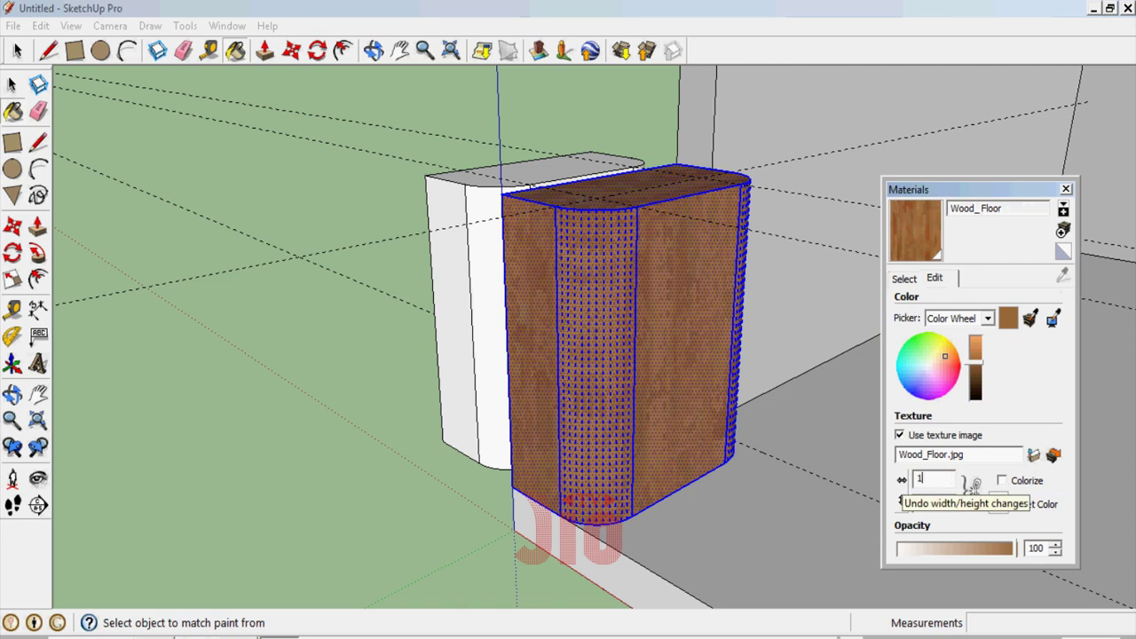
text(00)
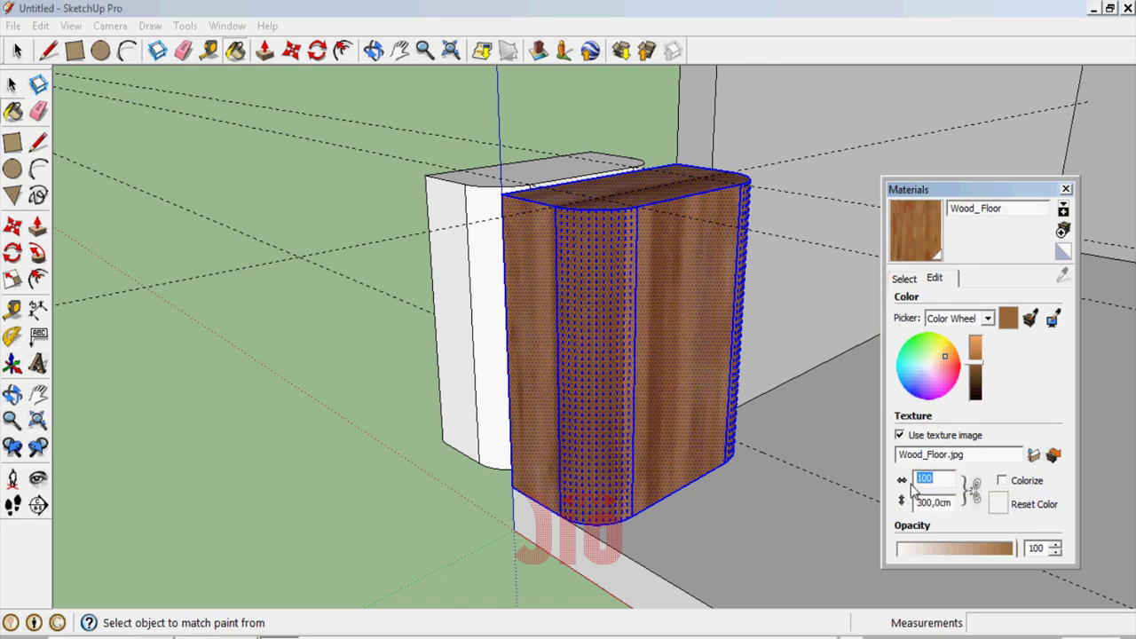
text(77)
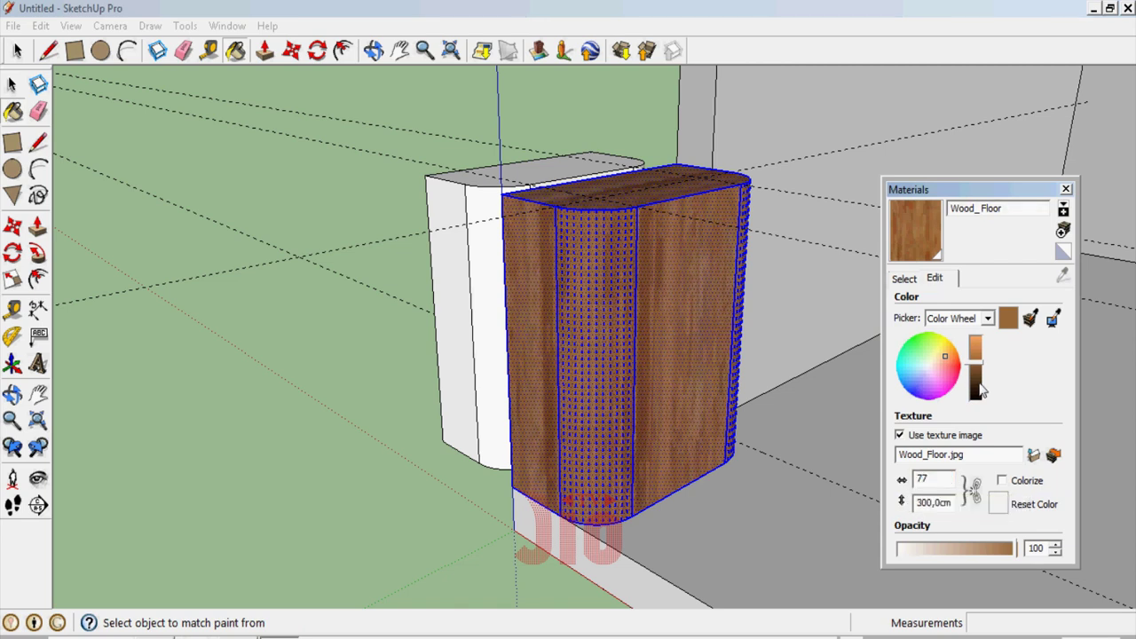
click(976, 391)
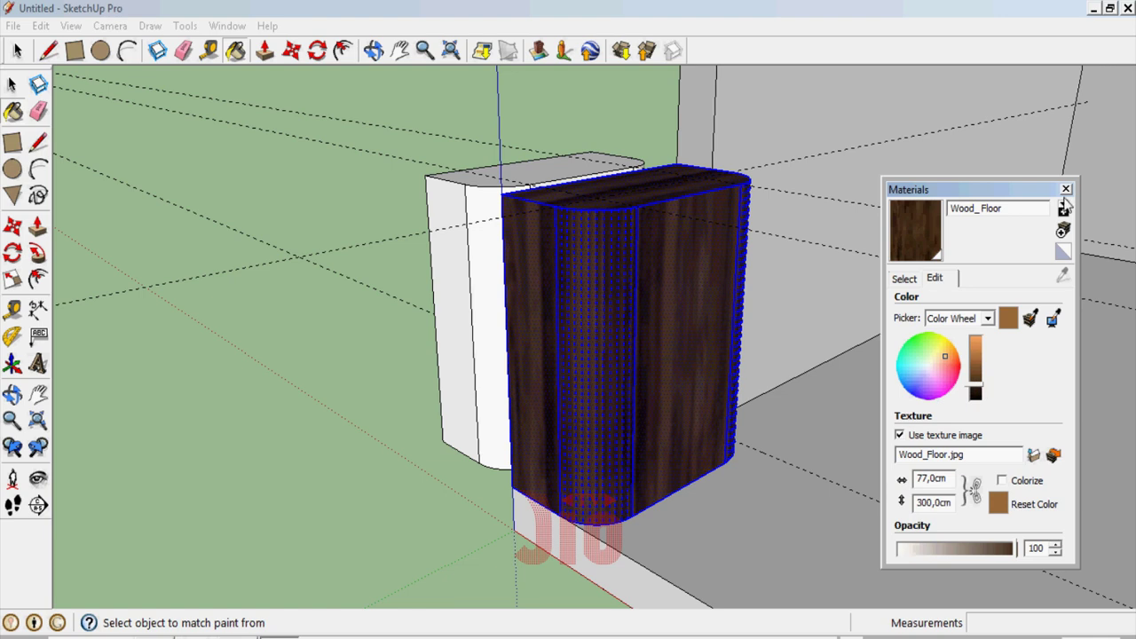
click(1066, 190)
Make the wooden box geometry into a group
click(13, 83)
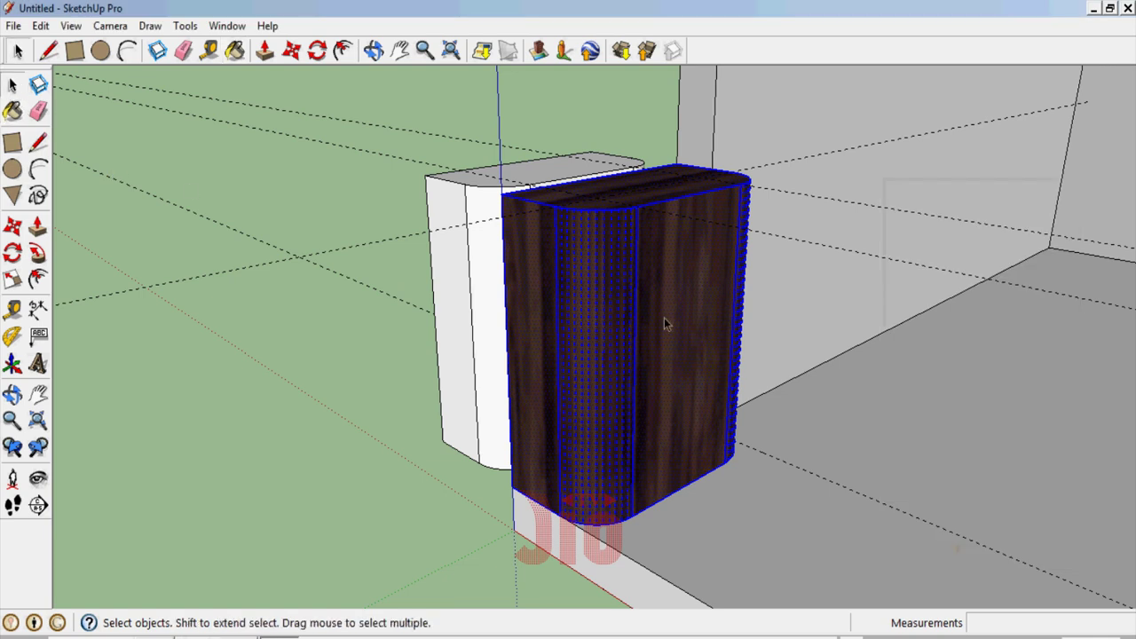
right_click(662, 317)
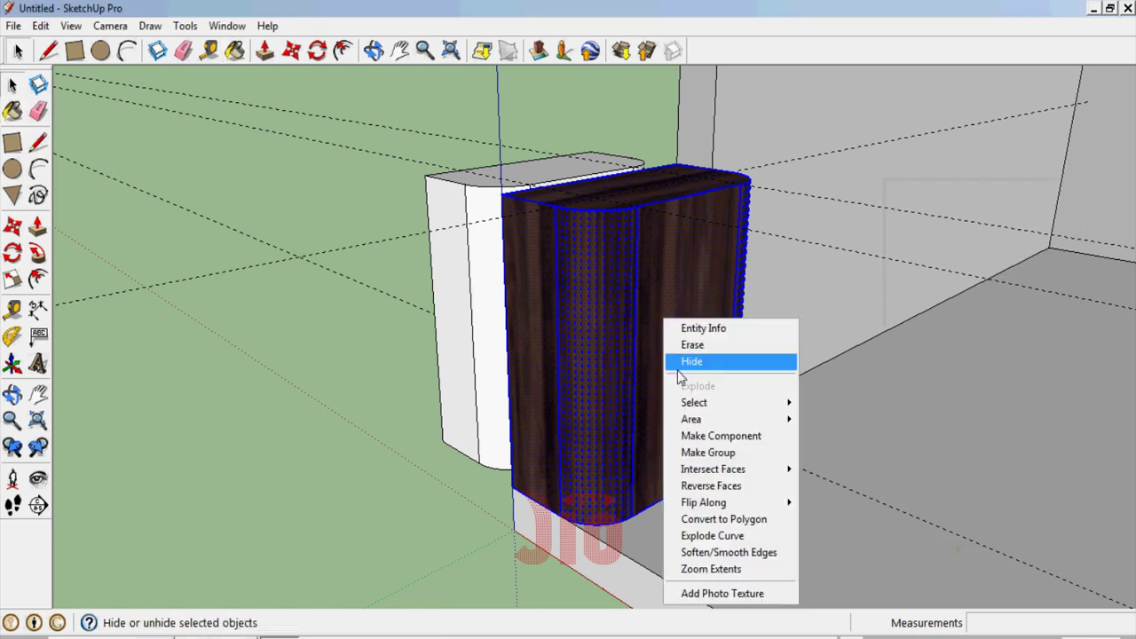
click(710, 453)
Soften the group's edges at 42.1 degrees so its rounded corners look smooth
right_click(613, 266)
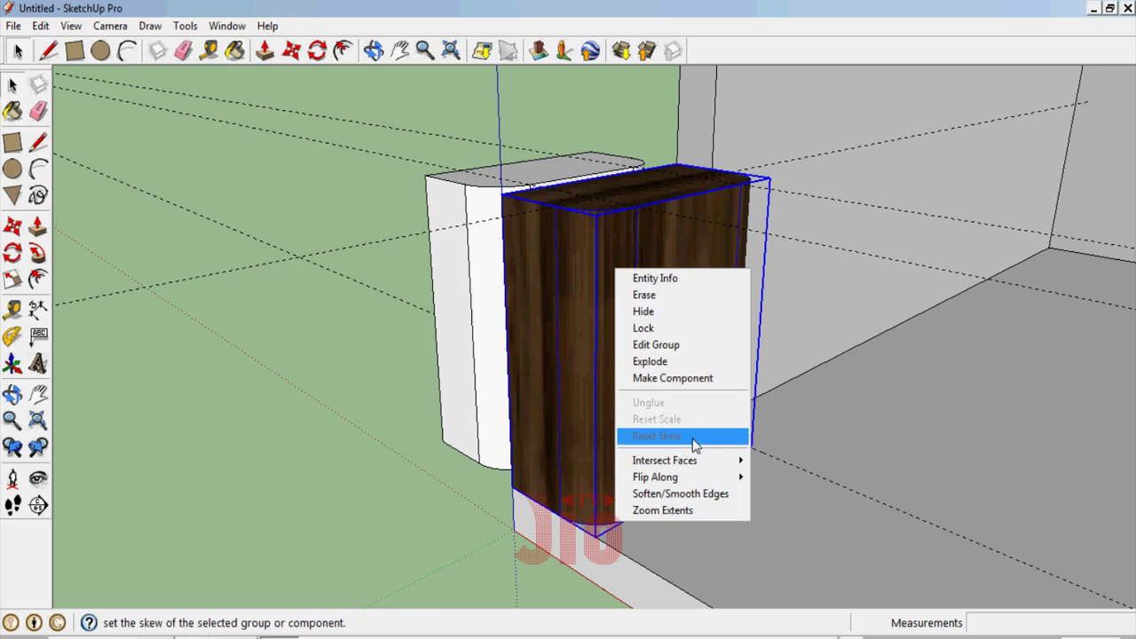
click(700, 494)
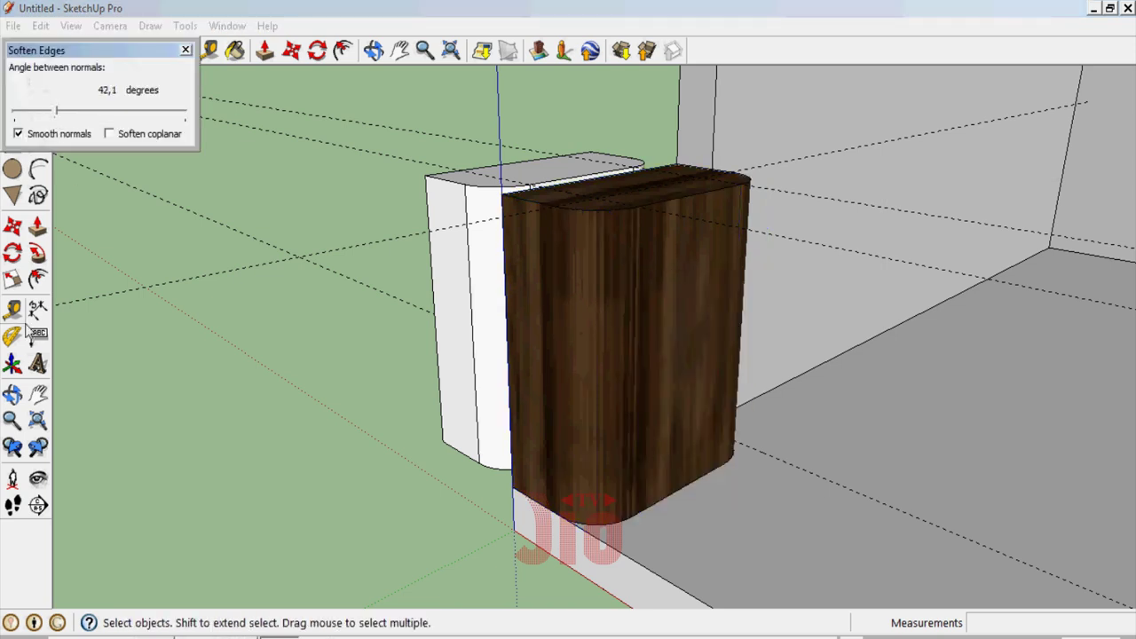
click(373, 50)
drag(533, 284, 578, 343)
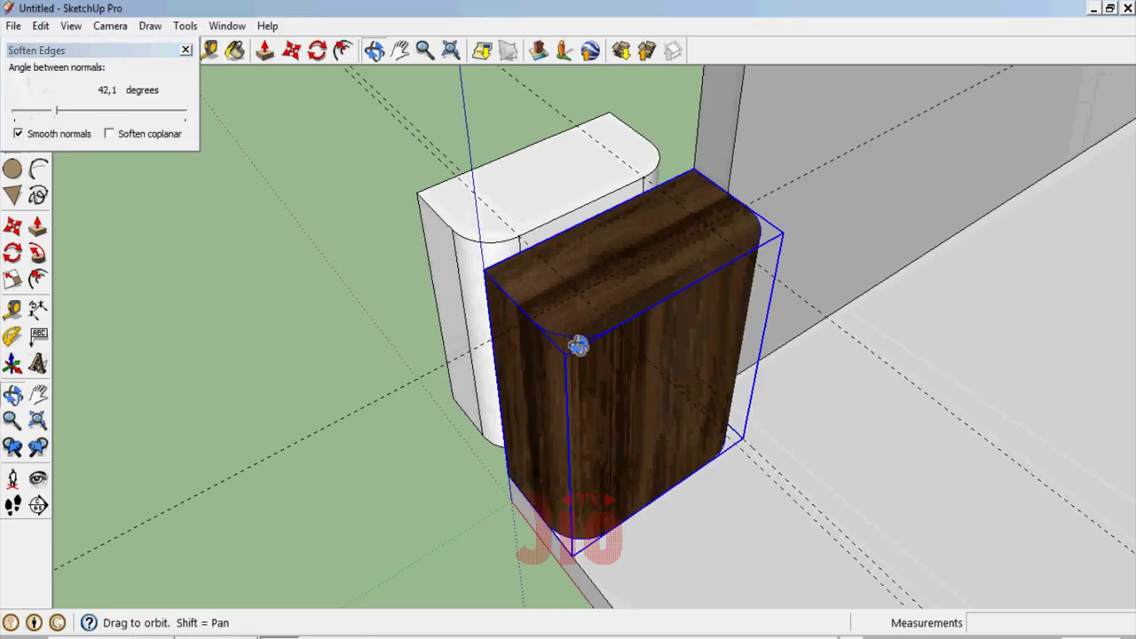
click(186, 50)
Group the white rounded block and move it inside the wooden box
click(16, 83)
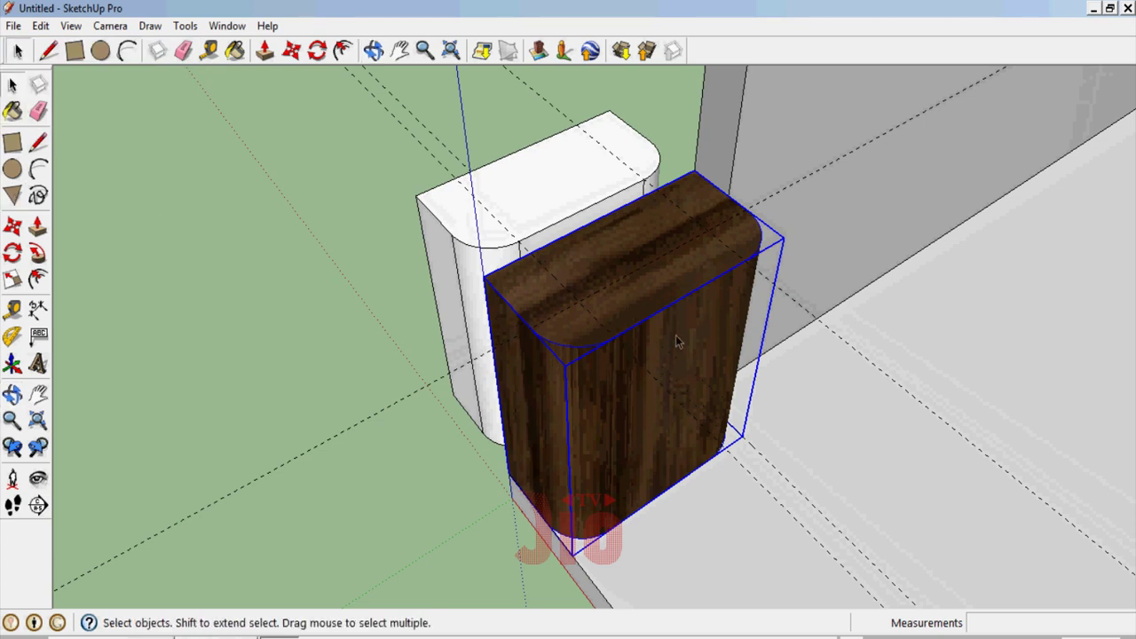
scroll(552, 258, up, 2)
click(545, 197)
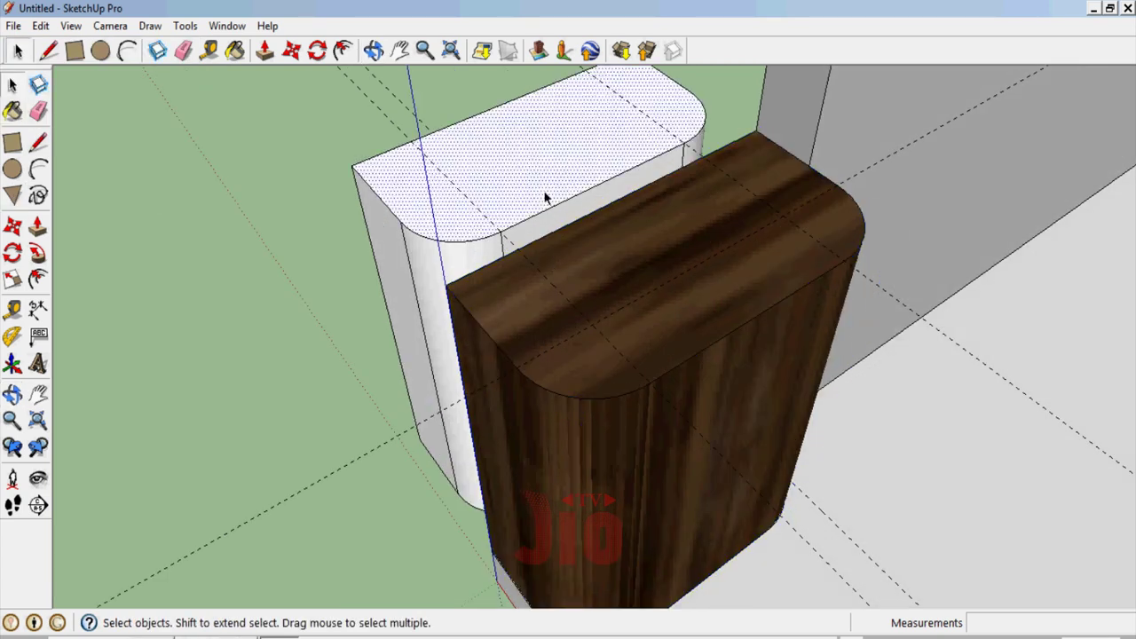
double_click(545, 197)
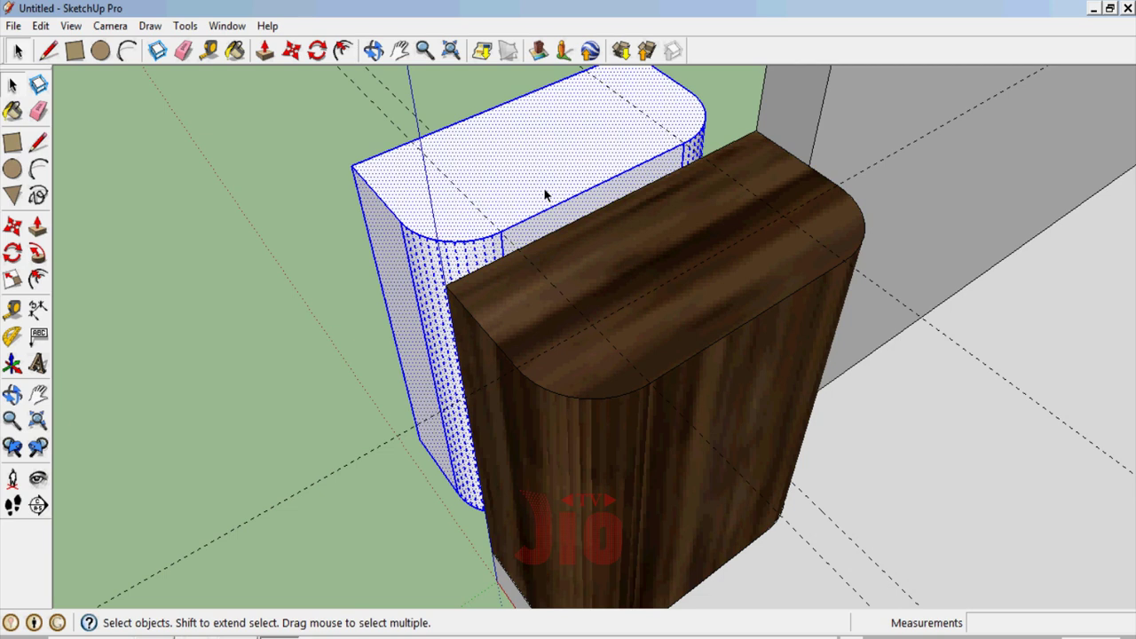
right_click(545, 195)
click(600, 322)
key(m)
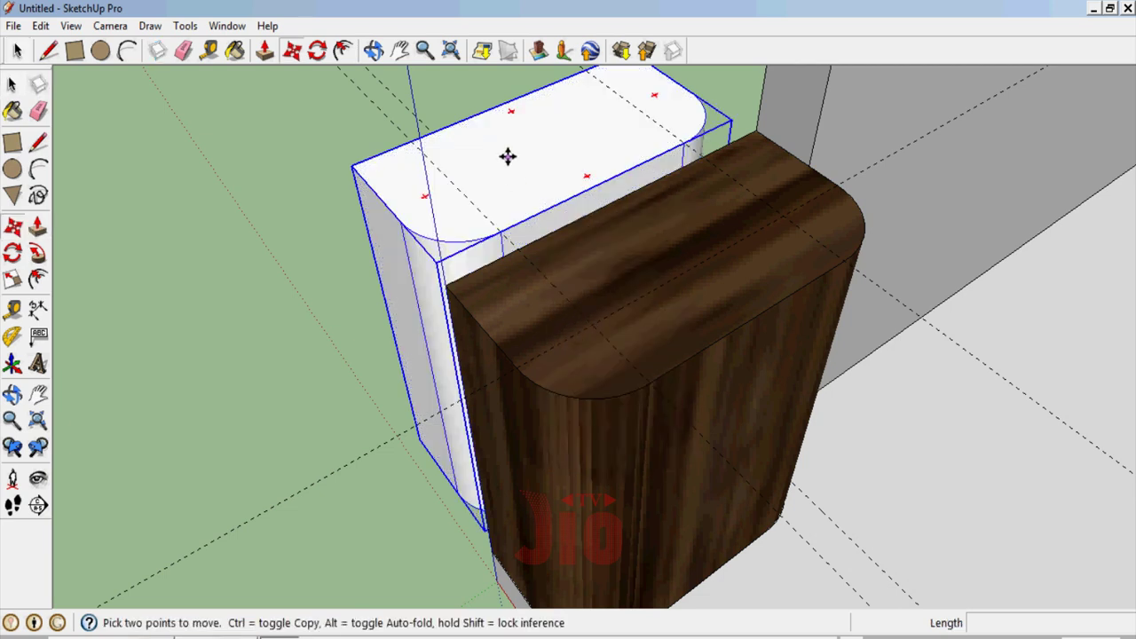
drag(507, 156, 626, 256)
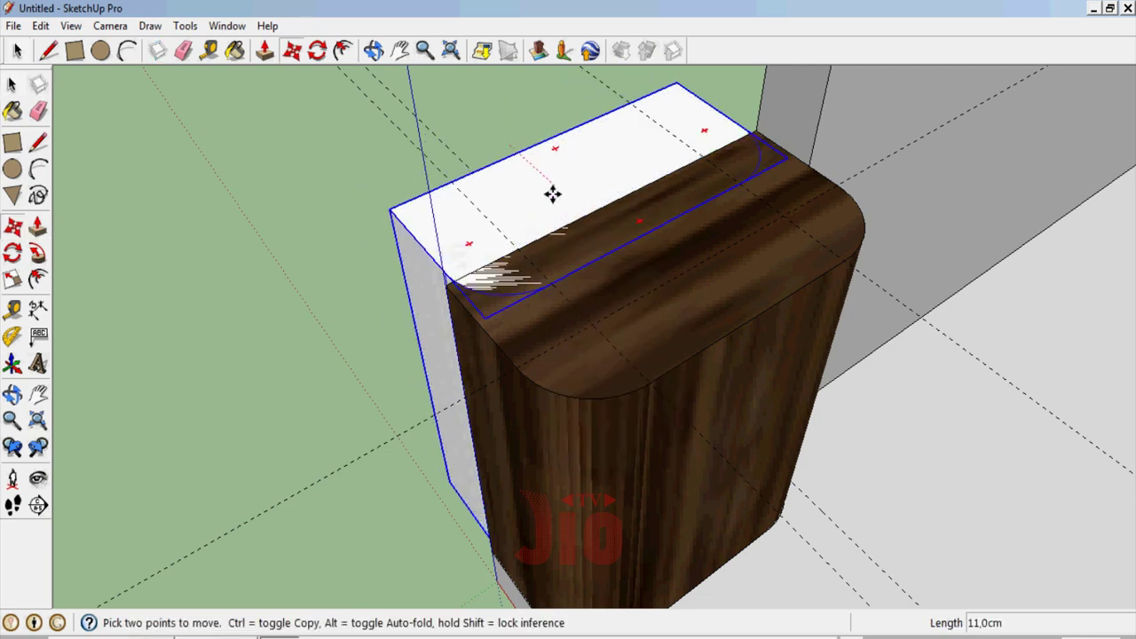
click(626, 258)
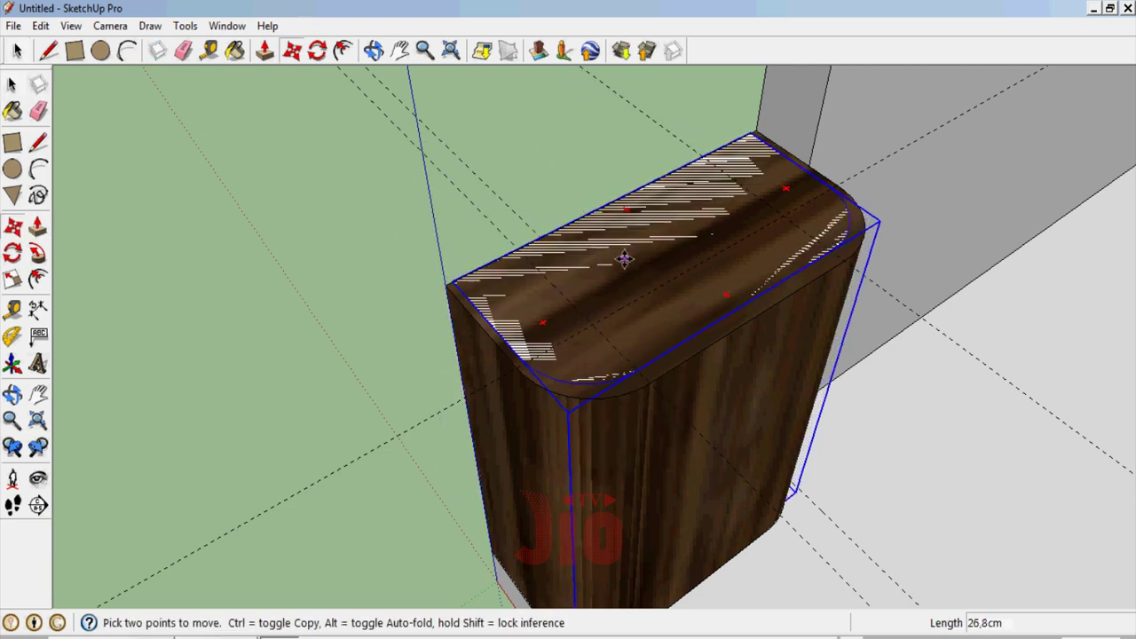
Reselect the wooden box group and the objects around it
key(p)
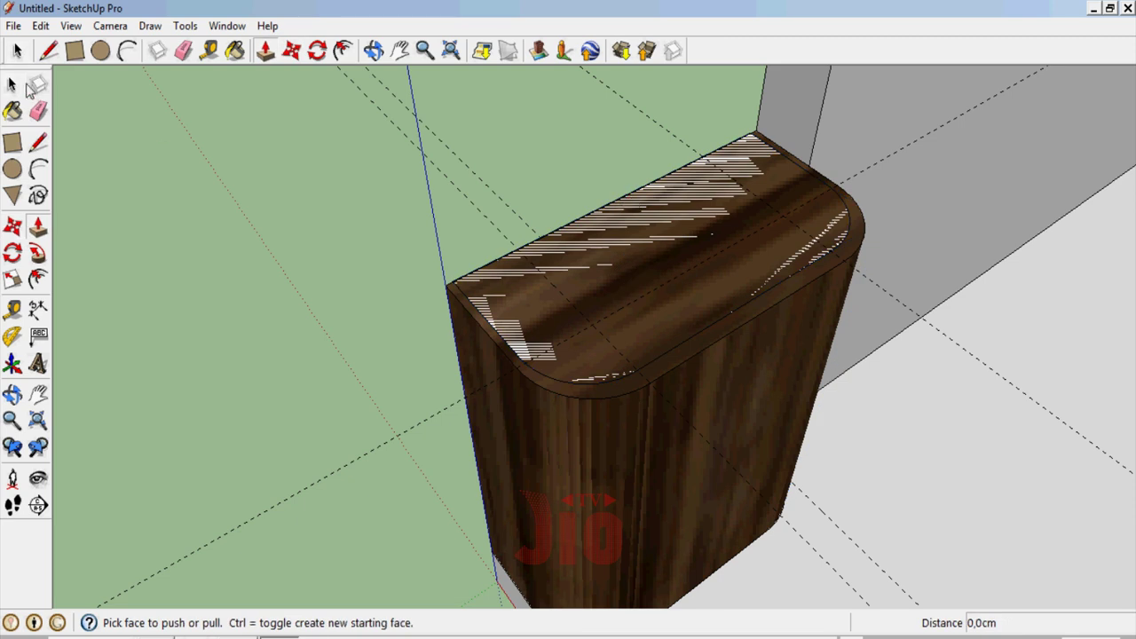
click(12, 84)
scroll(395, 365, down, 2)
scroll(395, 365, down, 3)
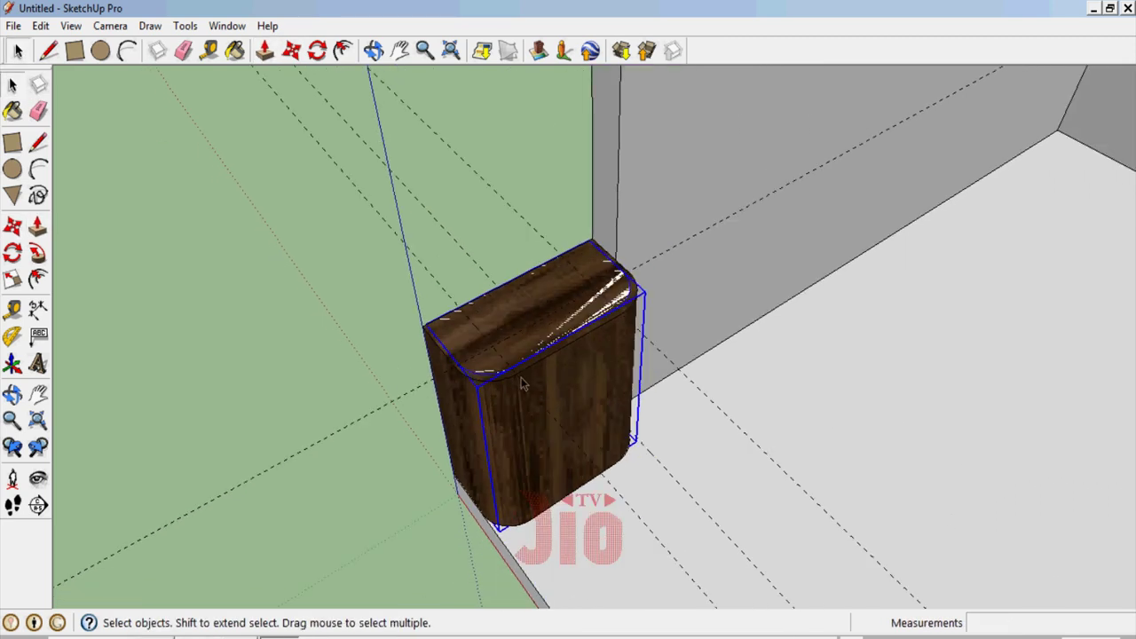
scroll(524, 383, down, 3)
scroll(413, 271, up, 4)
shift+drag(384, 229, 790, 572)
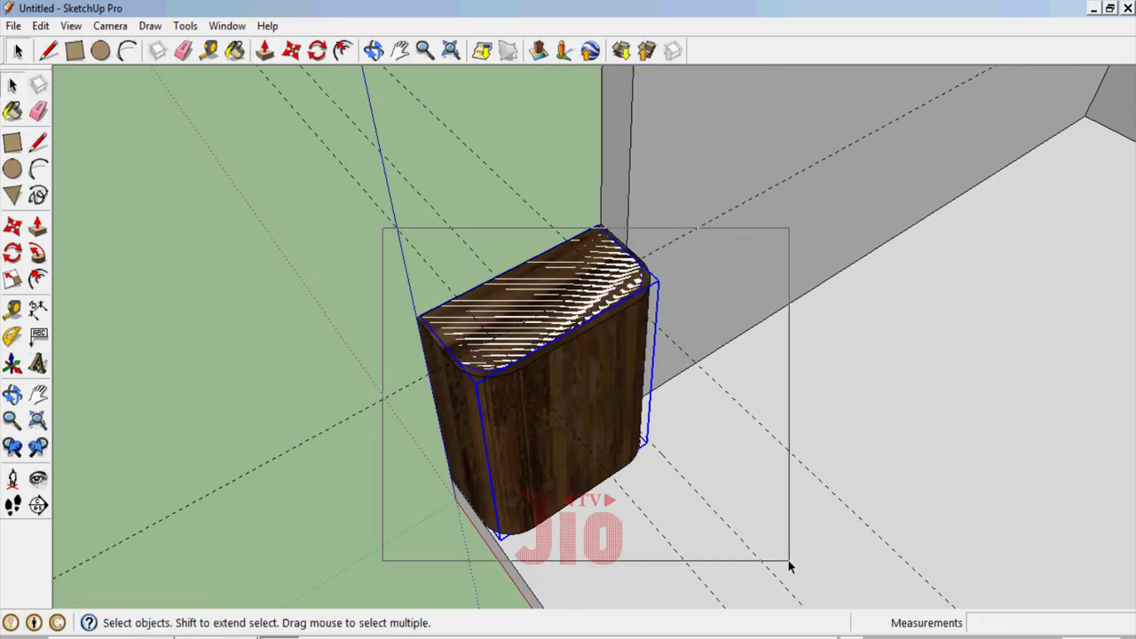
shift+click(525, 396)
key(p)
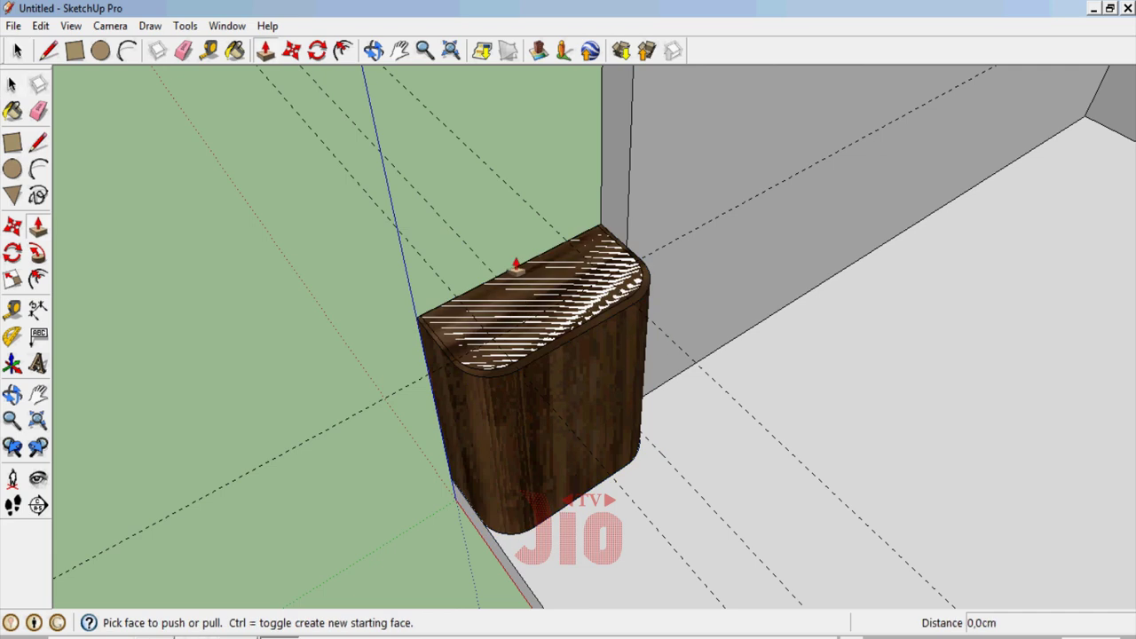
click(12, 85)
click(578, 363)
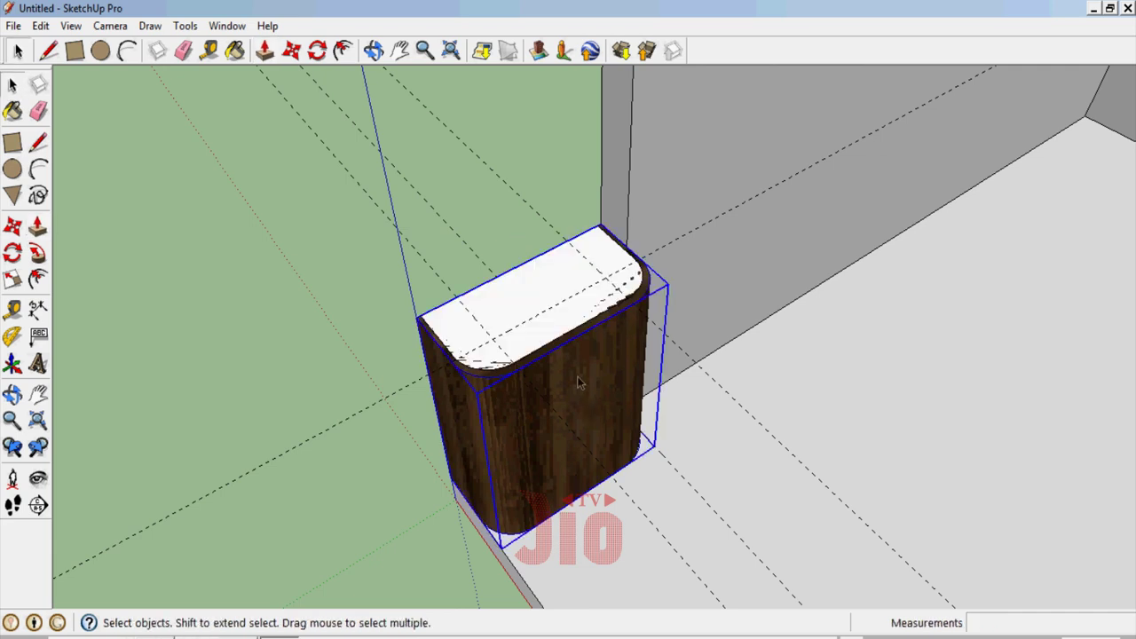
middle_drag(578, 363, 564, 342)
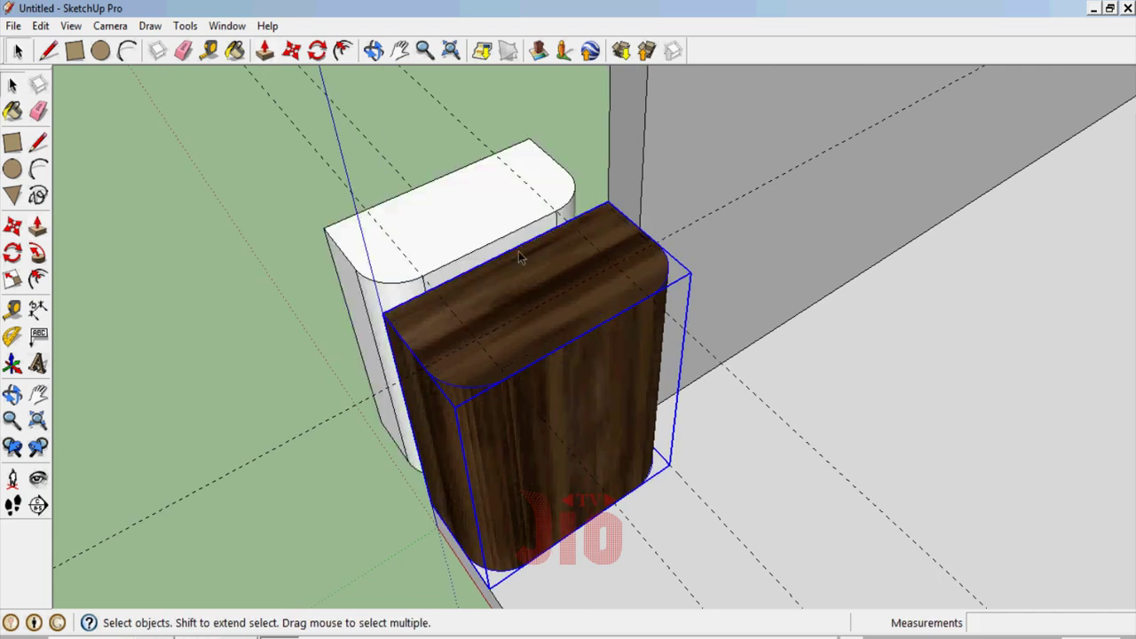
key(p)
Explode the white block back into loose geometry and zoom out
click(12, 85)
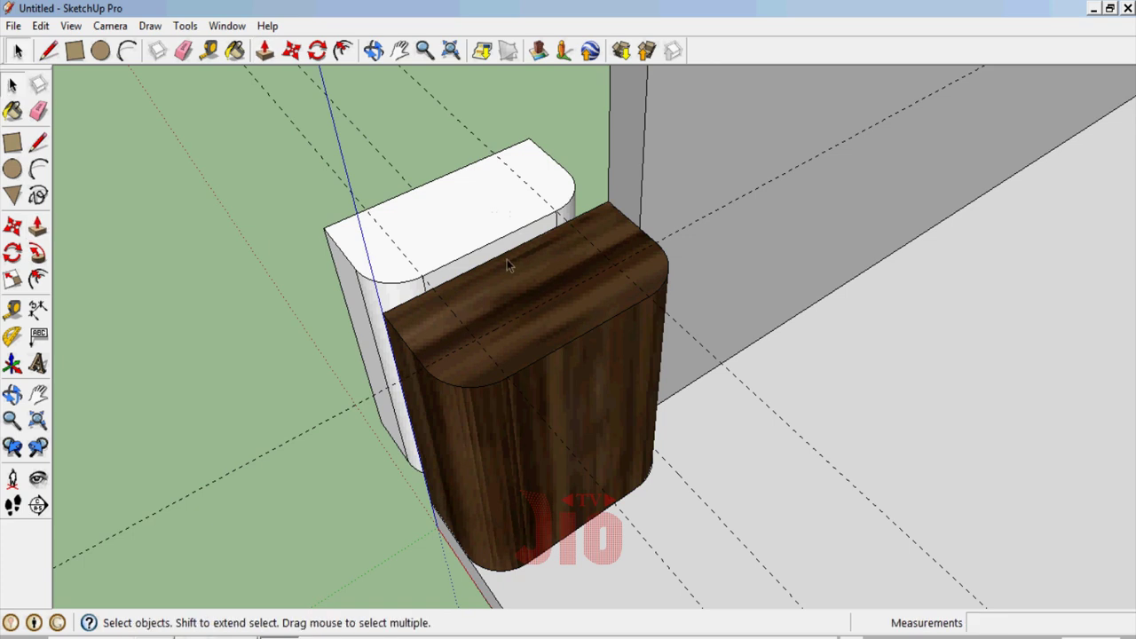
click(488, 228)
right_click(486, 227)
click(549, 318)
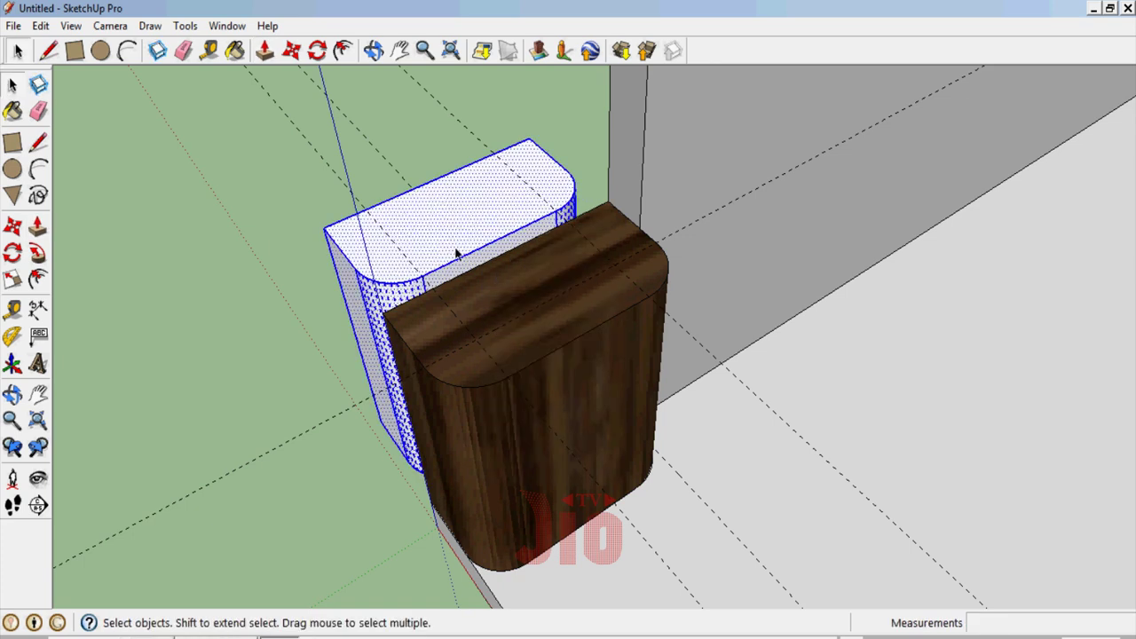
scroll(456, 254, down, 3)
scroll(503, 267, down, 3)
scroll(497, 302, down, 3)
Pull the block's top up into a column about 185 cm tall
scroll(485, 250, up, 3)
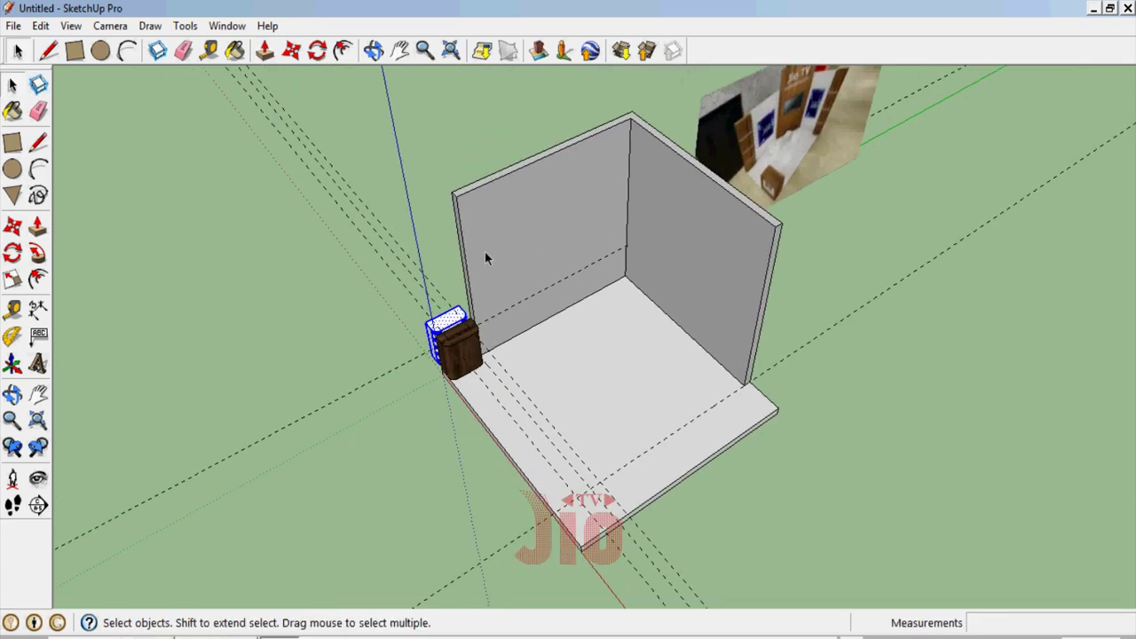
scroll(485, 251, up, 2)
key(p)
drag(440, 351, 505, 133)
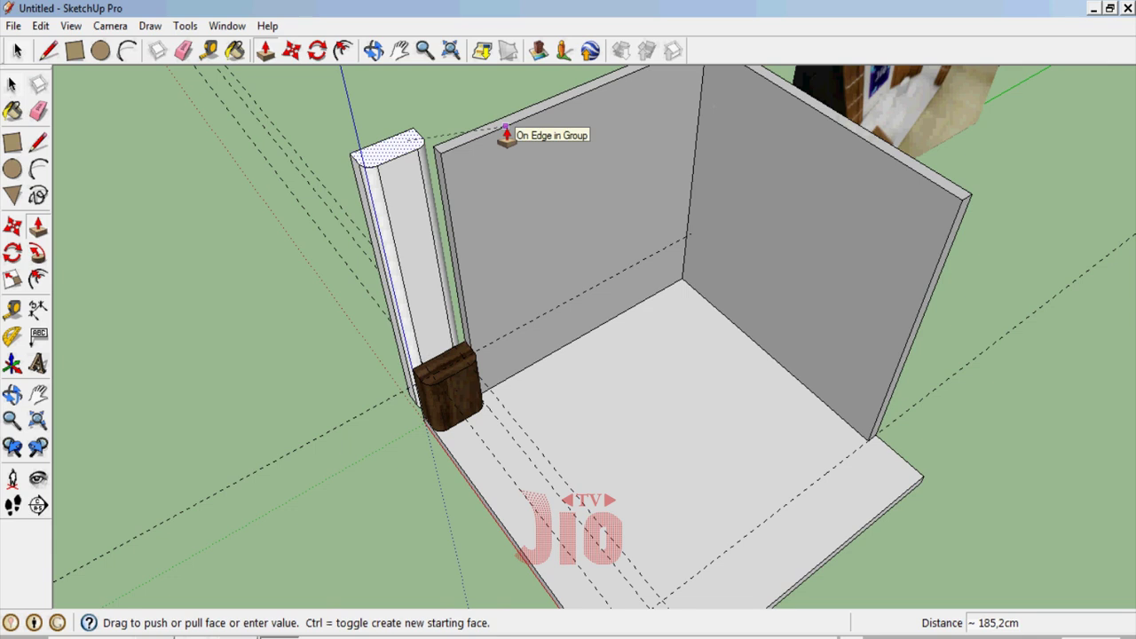
click(506, 133)
Select the whole column and move it against the wall
click(14, 85)
scroll(395, 133, up, 3)
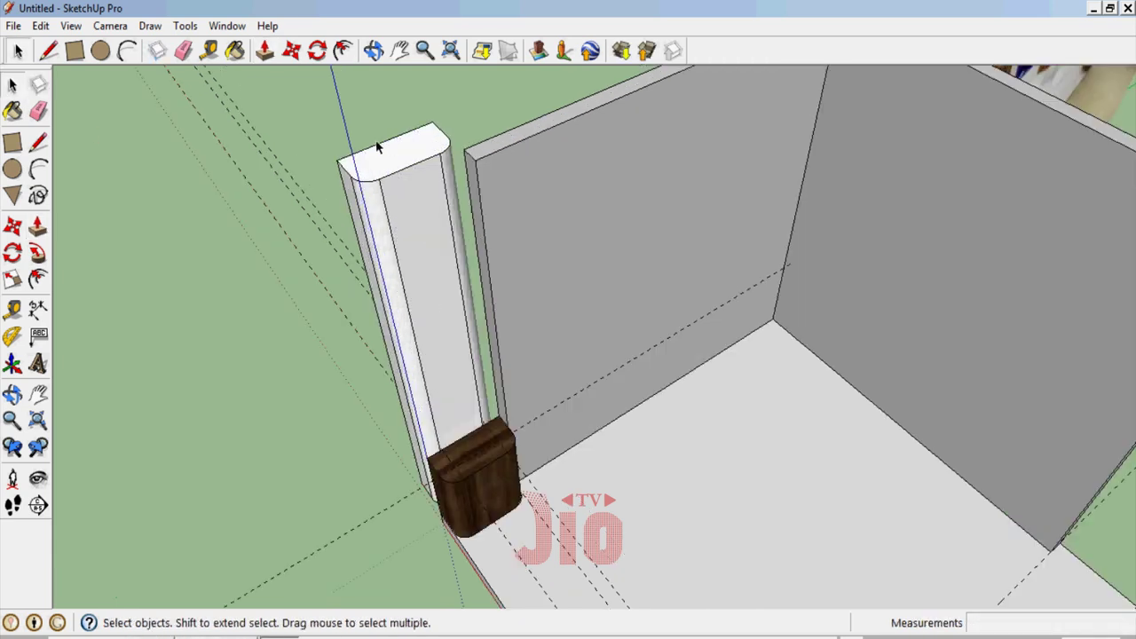
scroll(395, 133, up, 3)
triple_click(433, 165)
scroll(435, 118, down, 2)
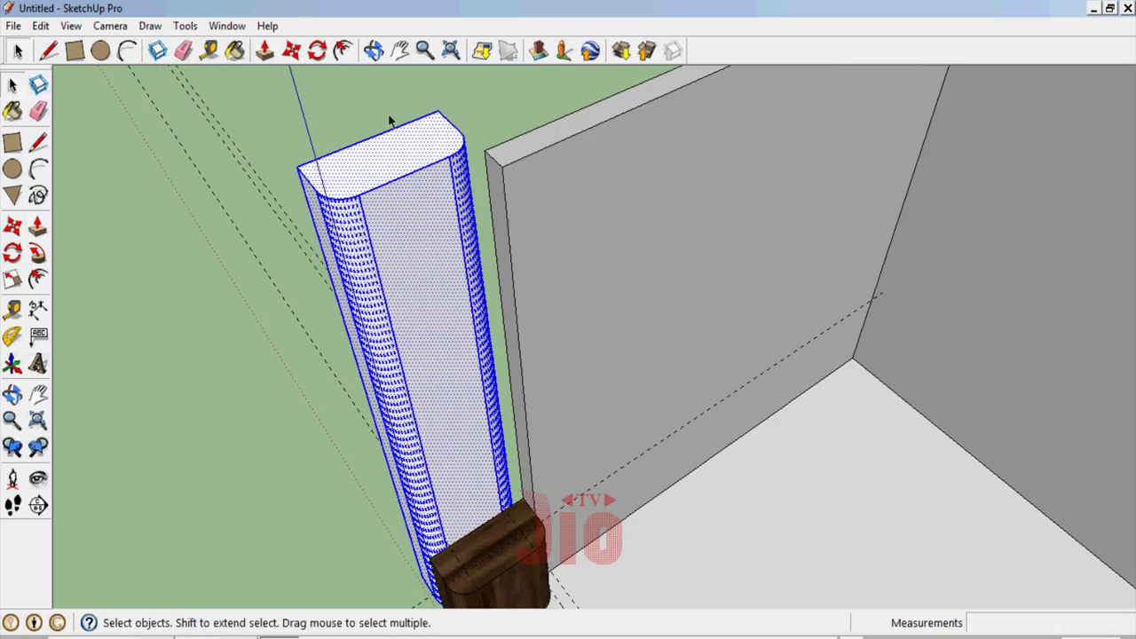
scroll(388, 117, up, 2)
scroll(431, 109, up, 2)
click(19, 231)
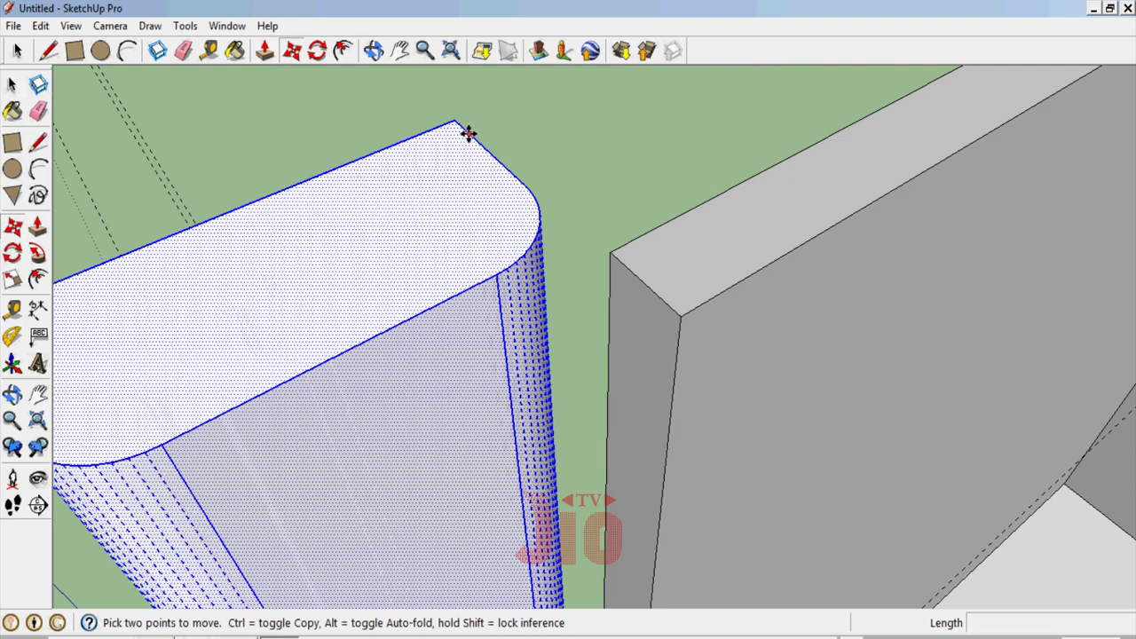
click(456, 123)
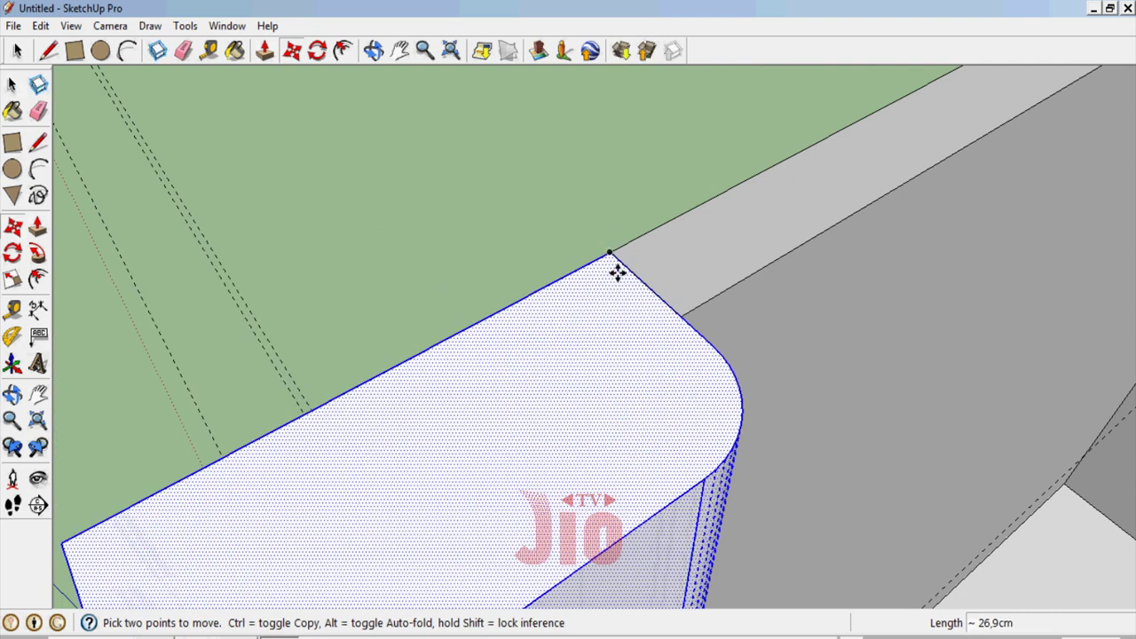
click(611, 253)
Nudge the column onto its wooden base at the front corner of the booth floor
scroll(609, 246, up, 2)
scroll(622, 231, up, 2)
scroll(600, 257, down, 6)
scroll(568, 494, up, 2)
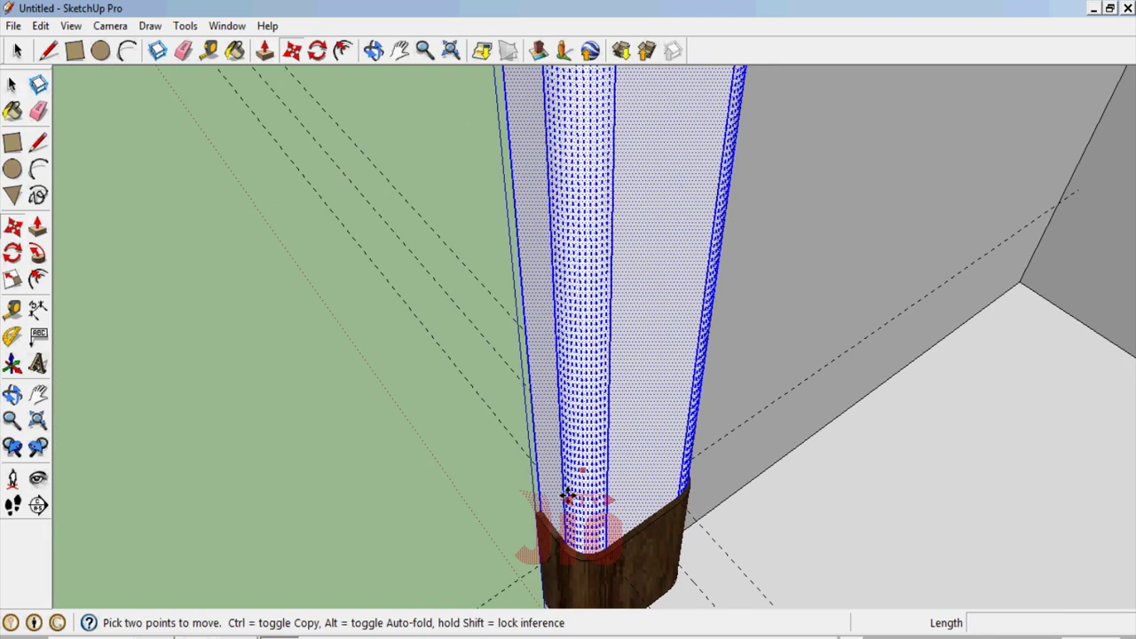
scroll(578, 538, up, 2)
scroll(507, 461, up, 2)
click(504, 471)
scroll(495, 474, down, 2)
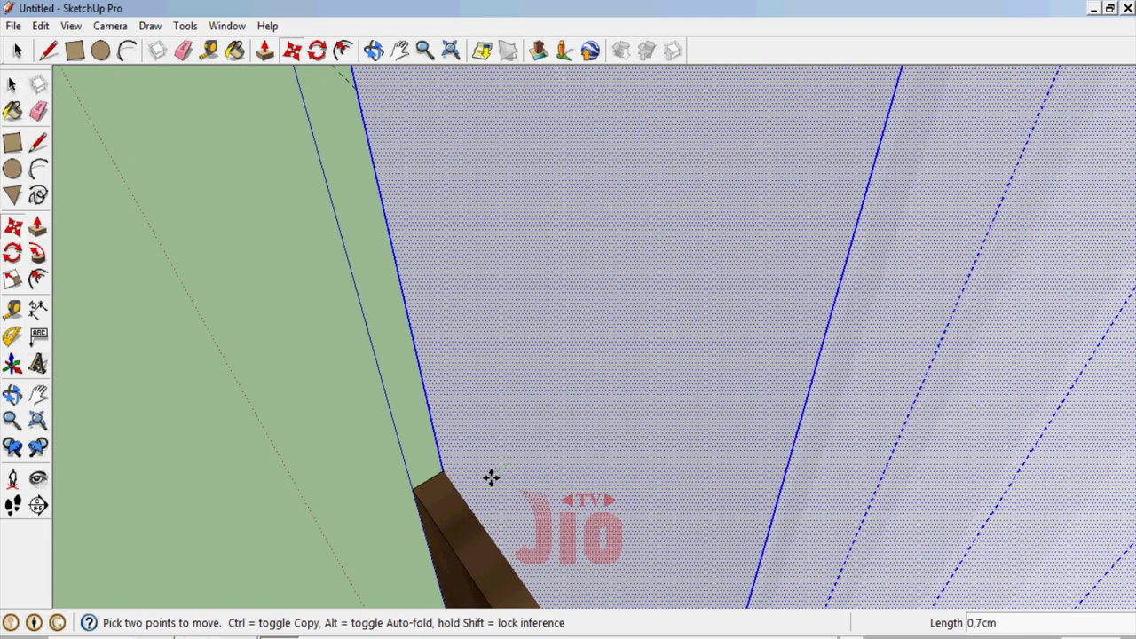
click(485, 477)
scroll(289, 318, down, 1)
scroll(438, 334, down, 2)
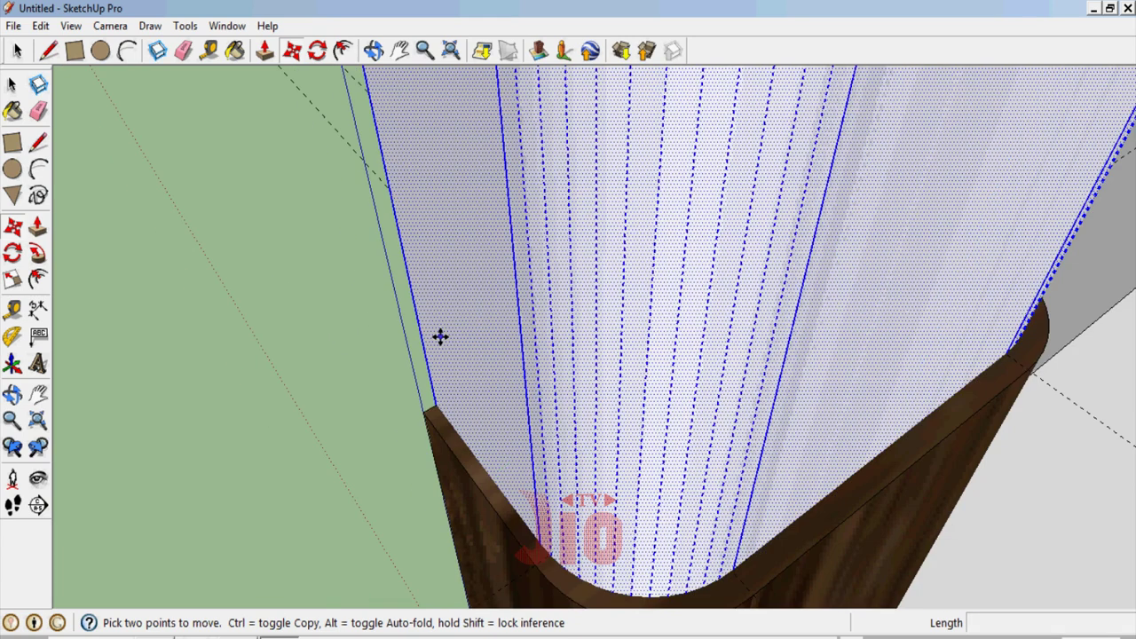
scroll(438, 335, down, 2)
scroll(408, 446, down, 2)
scroll(399, 442, down, 1)
scroll(397, 438, down, 2)
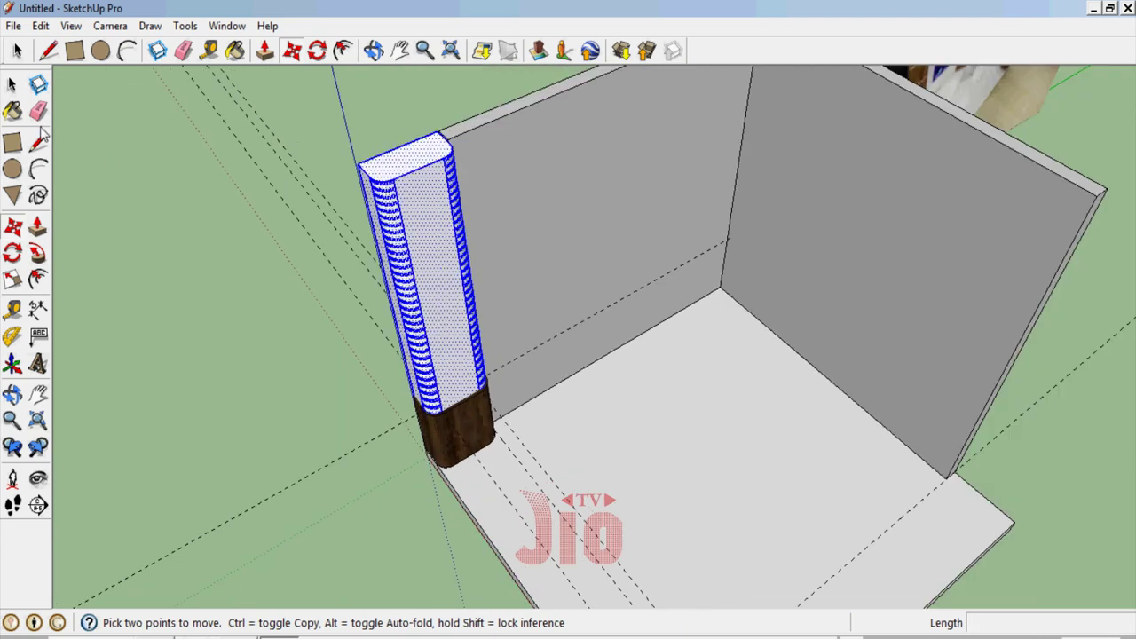
click(13, 83)
Choose the light grey Color_001 from the Colors material library
click(12, 111)
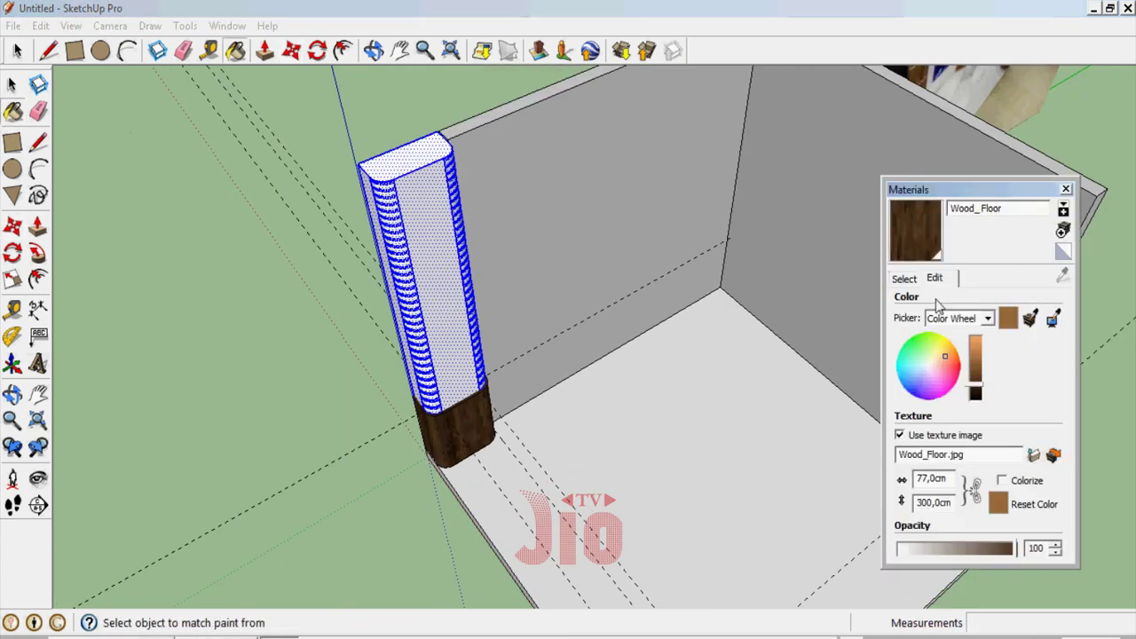
click(904, 278)
click(1043, 300)
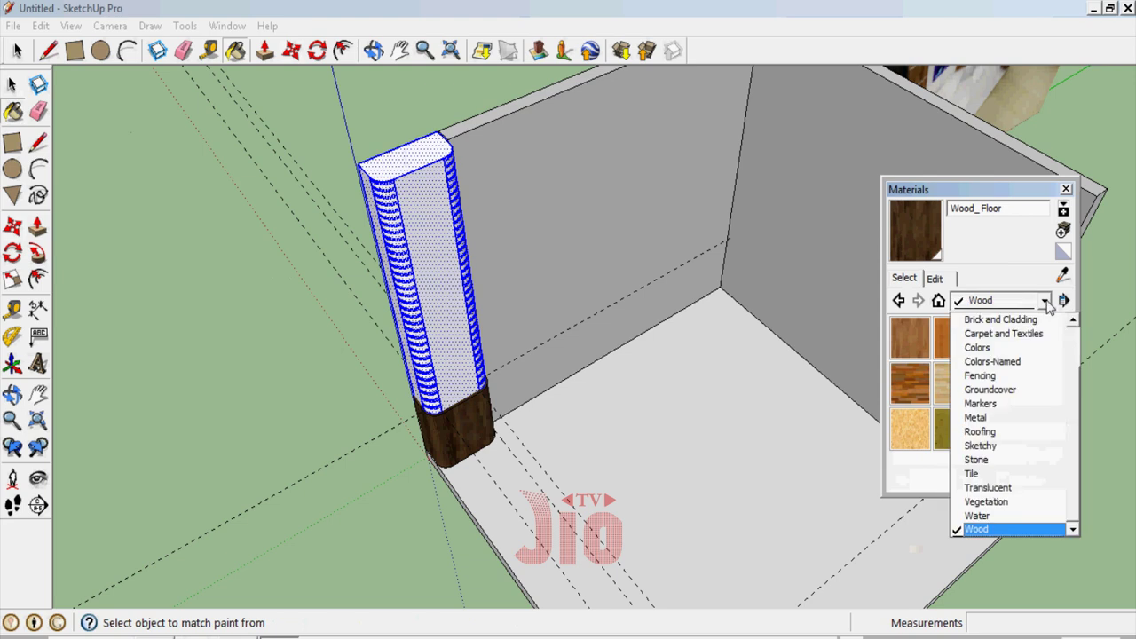
click(1016, 352)
click(957, 349)
Make the white column a single group
right_click(399, 197)
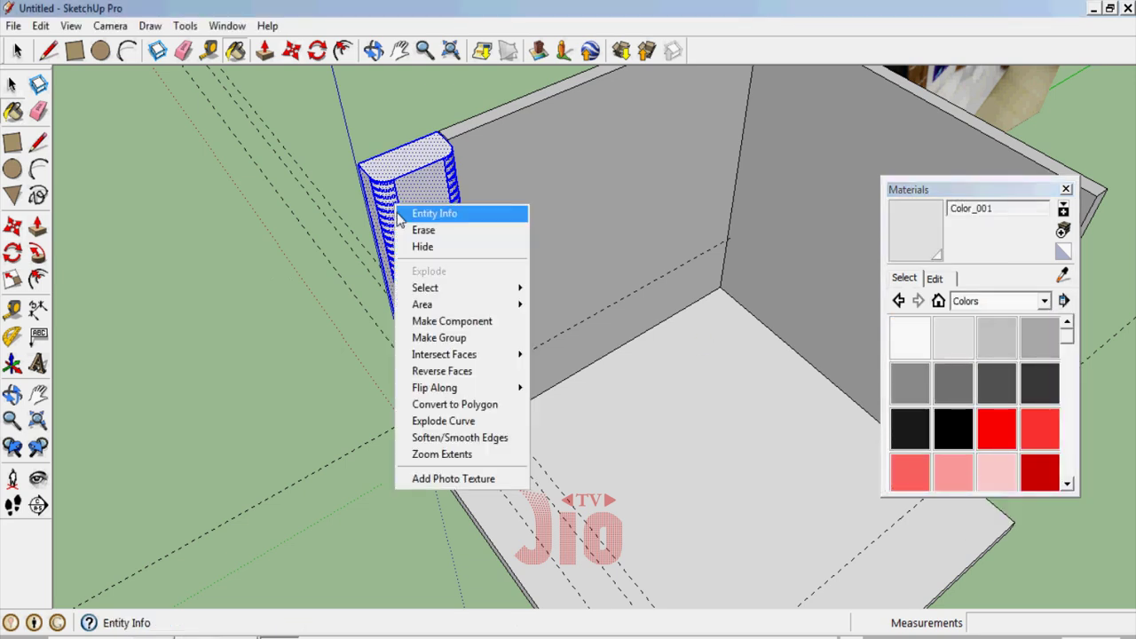
click(434, 343)
click(13, 395)
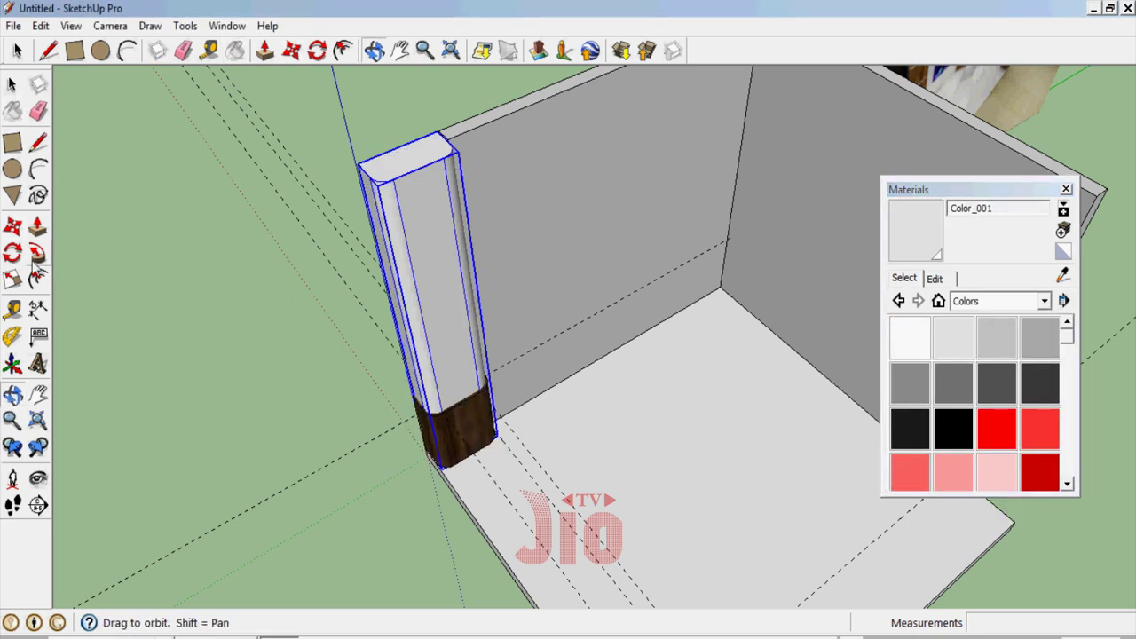
Erase the dashed guide line beside the column and close the Materials panel
click(38, 111)
click(354, 242)
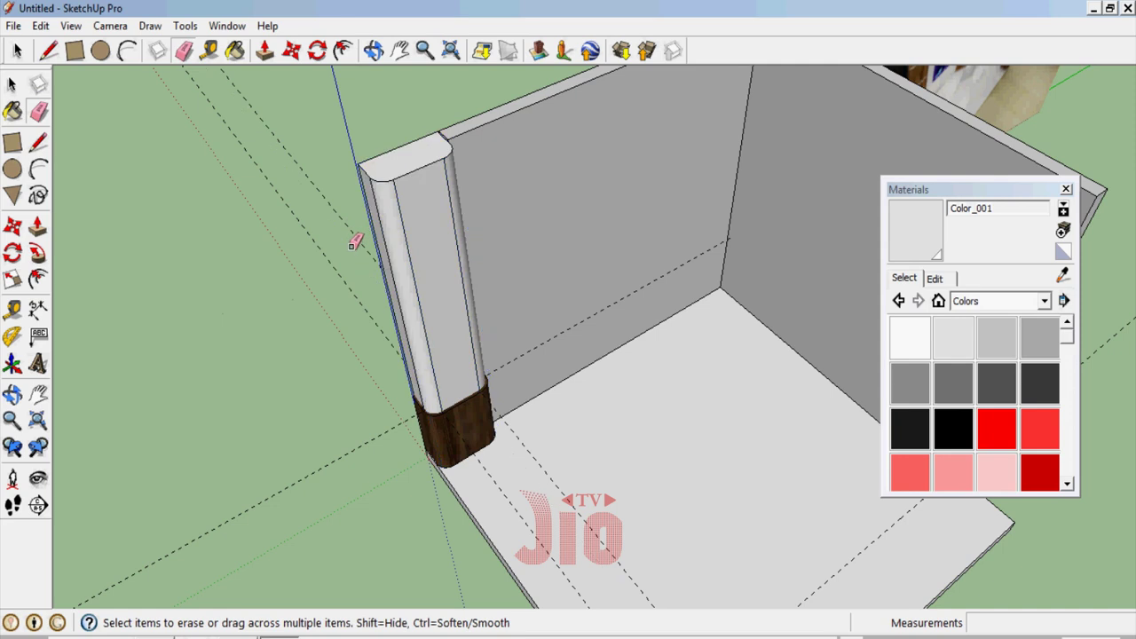
click(350, 275)
click(1066, 189)
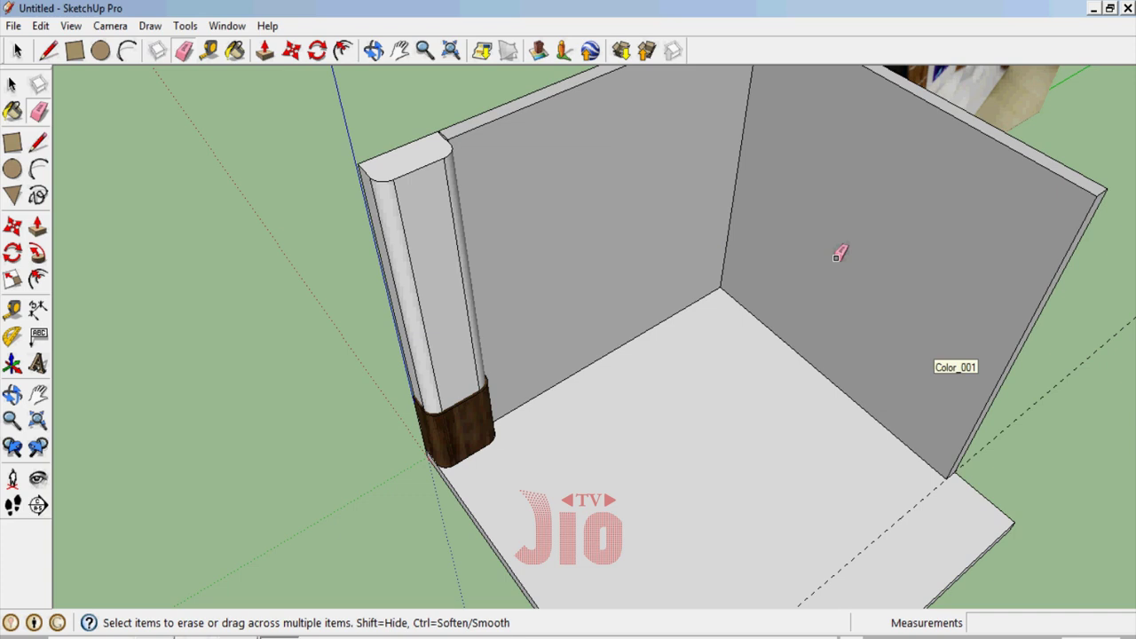
Orbit and zoom to a side view of the column
click(13, 395)
mouse_move(482, 337)
mouse_down()
mouse_move(414, 500)
mouse_move(399, 296)
mouse_move(382, 388)
mouse_move(388, 373)
mouse_move(396, 517)
mouse_move(350, 472)
mouse_up()
scroll(348, 473, down, 4)
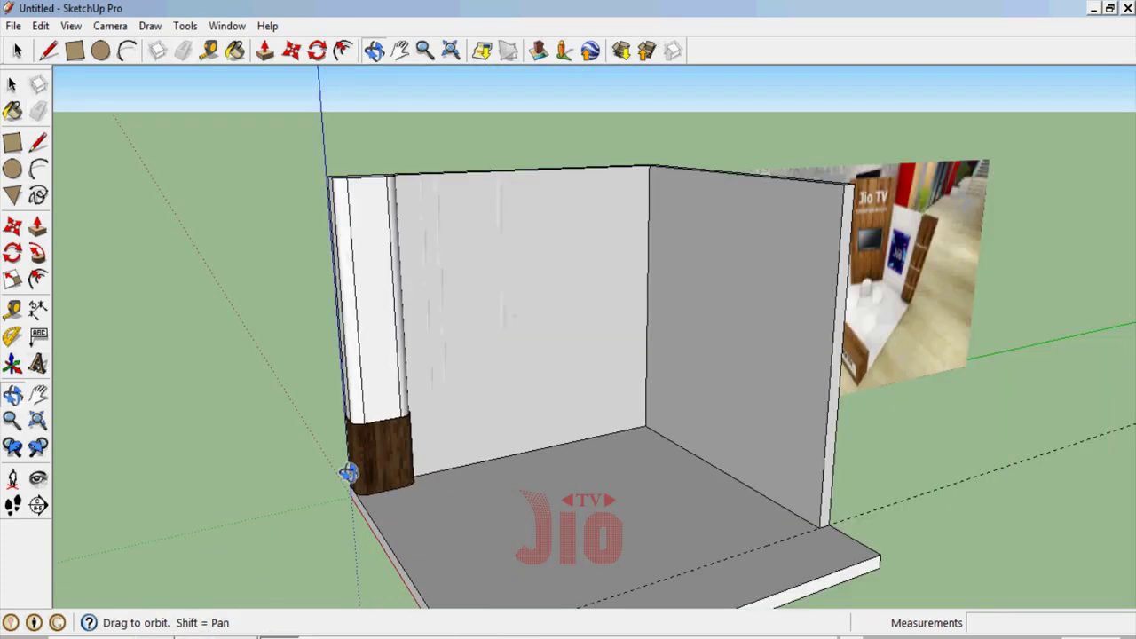
scroll(701, 443, up, 3)
scroll(601, 317, up, 3)
scroll(920, 284, down, 5)
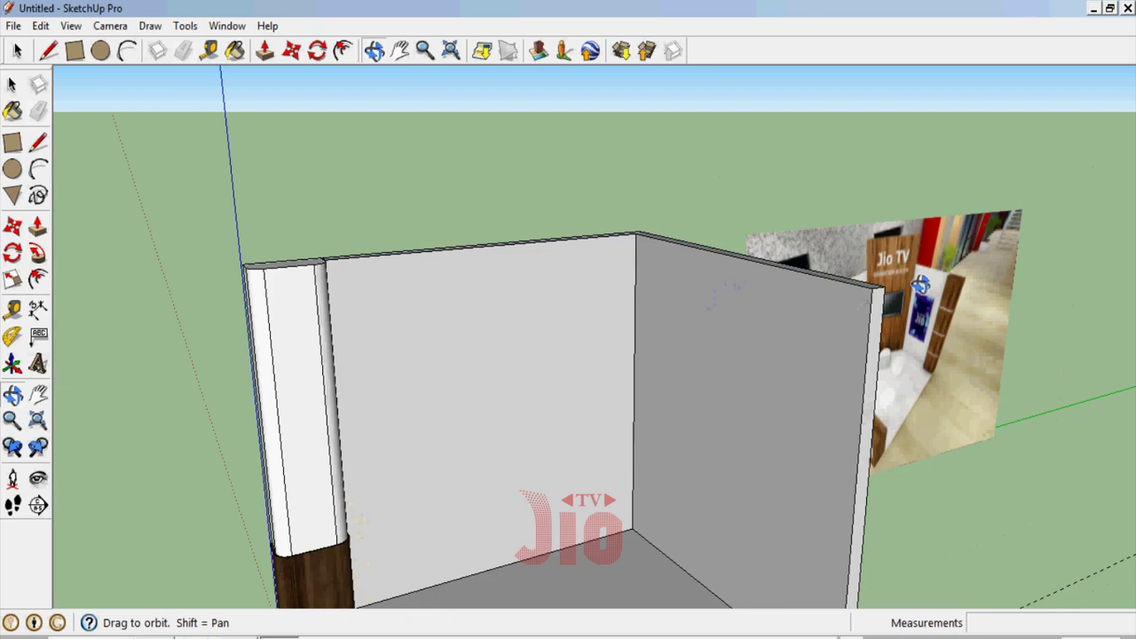
scroll(583, 469, down, 3)
scroll(639, 360, up, 4)
scroll(651, 388, up, 1)
scroll(640, 413, up, 2)
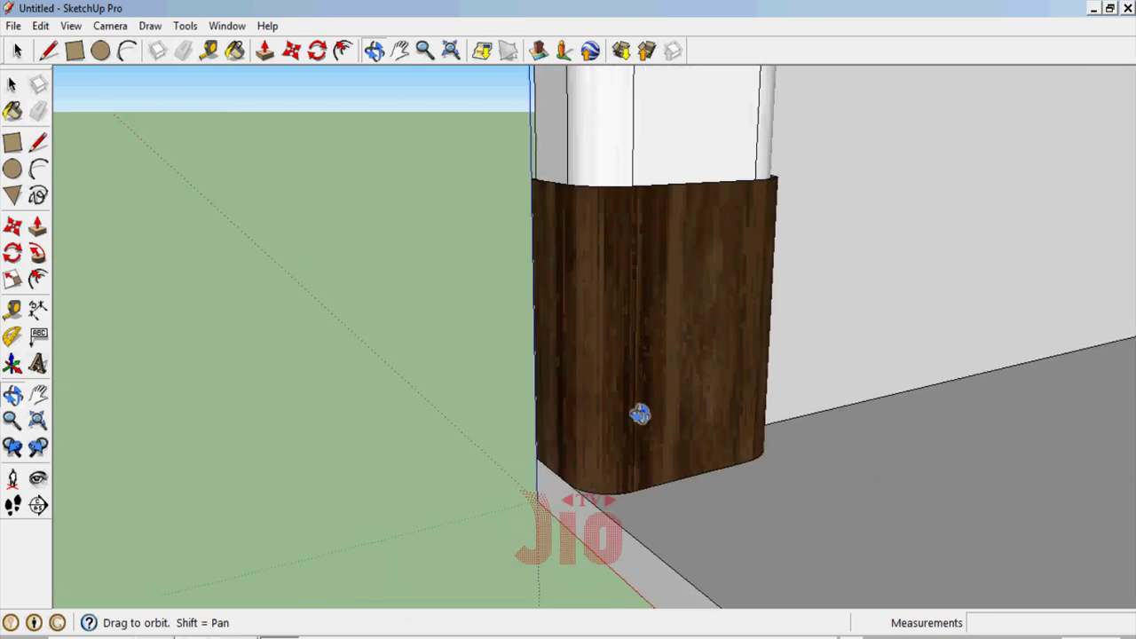
scroll(631, 357, down, 2)
scroll(609, 495, down, 2)
scroll(603, 424, up, 3)
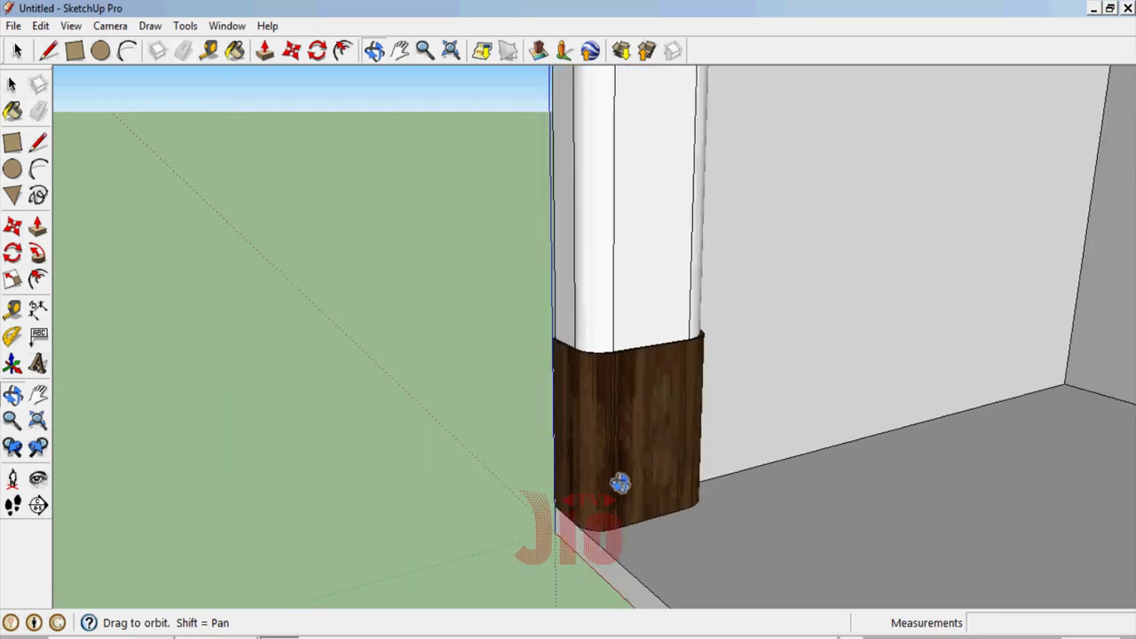
scroll(620, 483, up, 2)
click(17, 312)
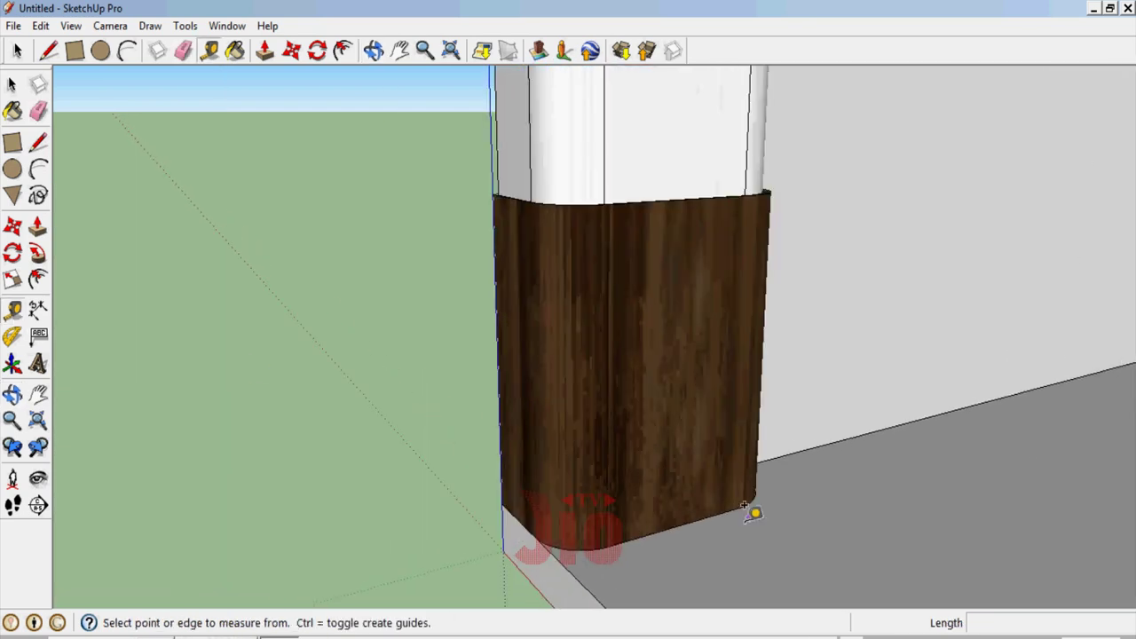
Copy the wooden base section 61.8 cm straight up the column
click(676, 526)
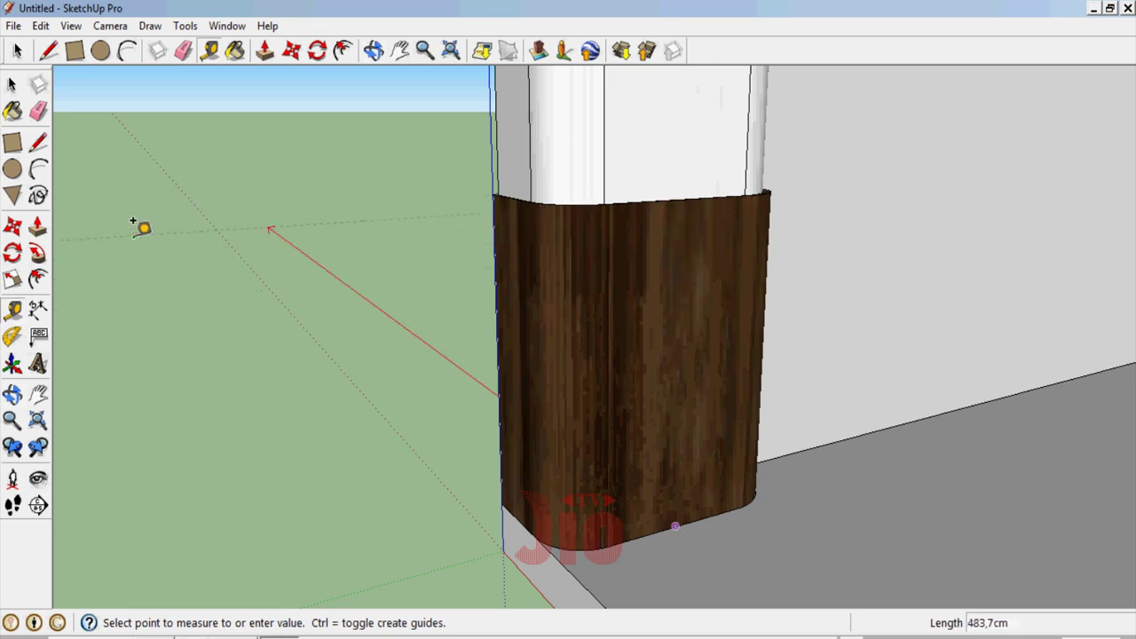
click(12, 84)
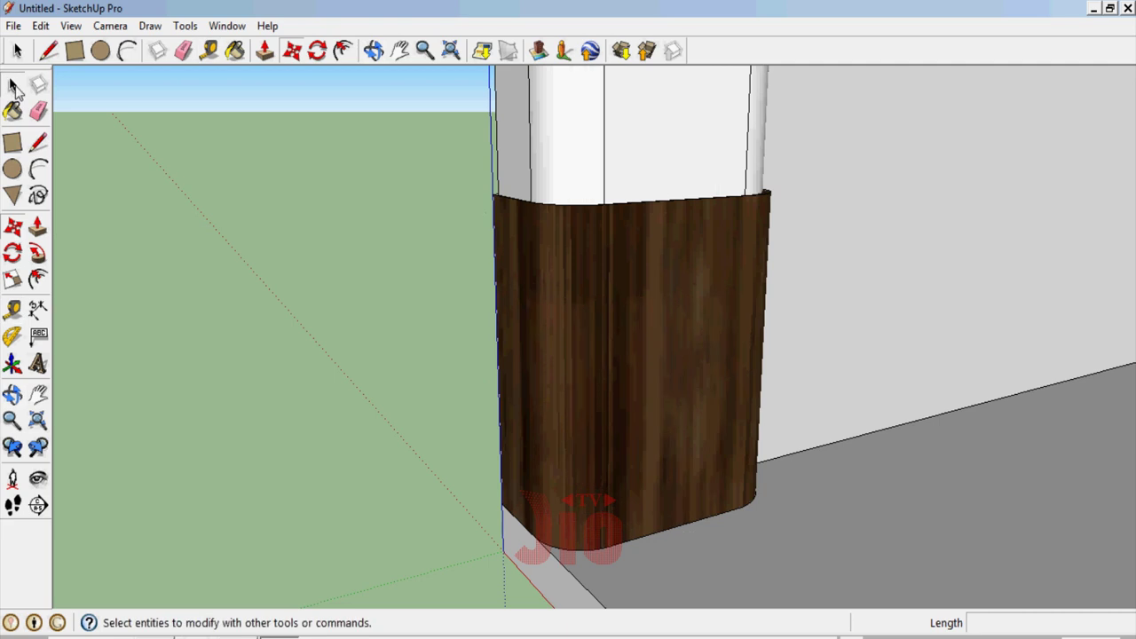
click(608, 288)
click(12, 229)
scroll(482, 518, up, 3)
scroll(505, 506, up, 2)
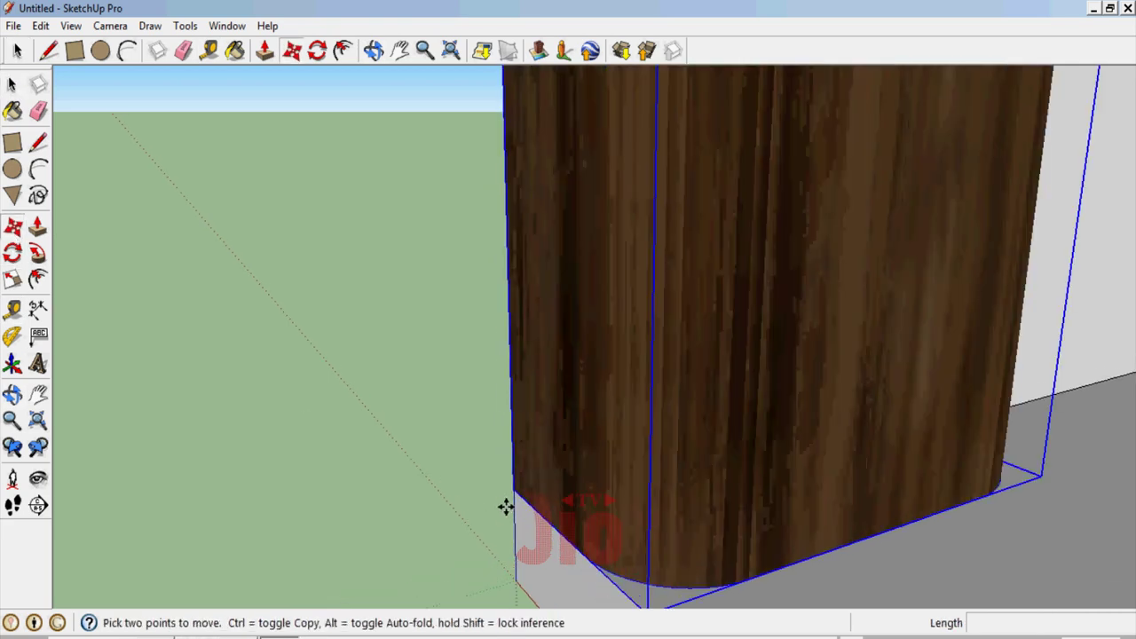
click(519, 489)
scroll(519, 479, down, 2)
scroll(520, 435, down, 2)
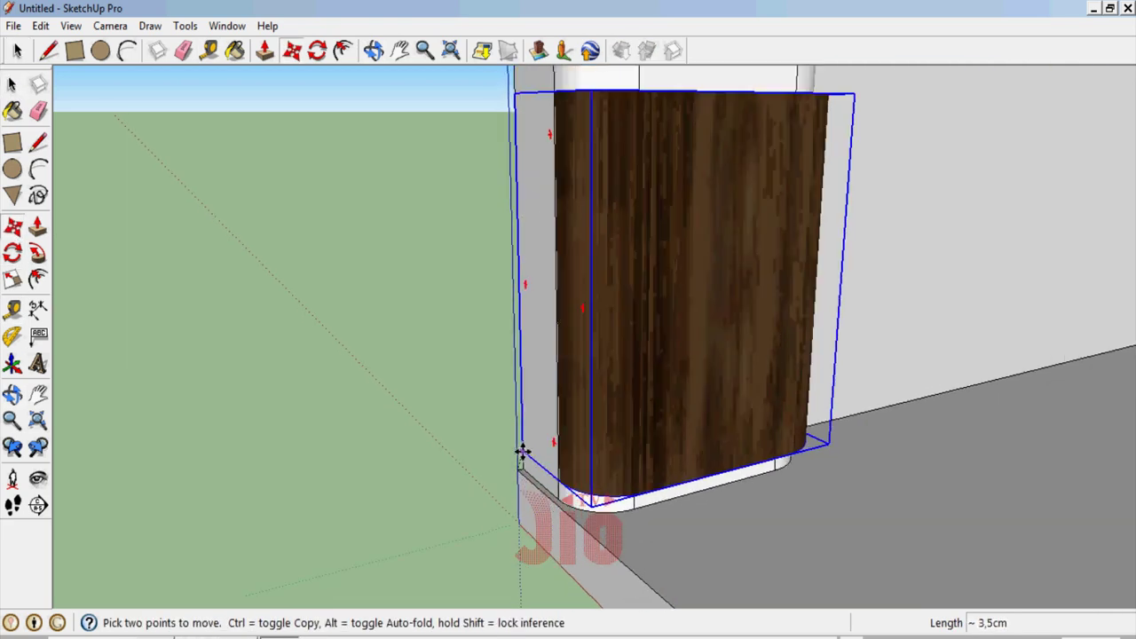
scroll(521, 452, down, 2)
scroll(519, 455, down, 1)
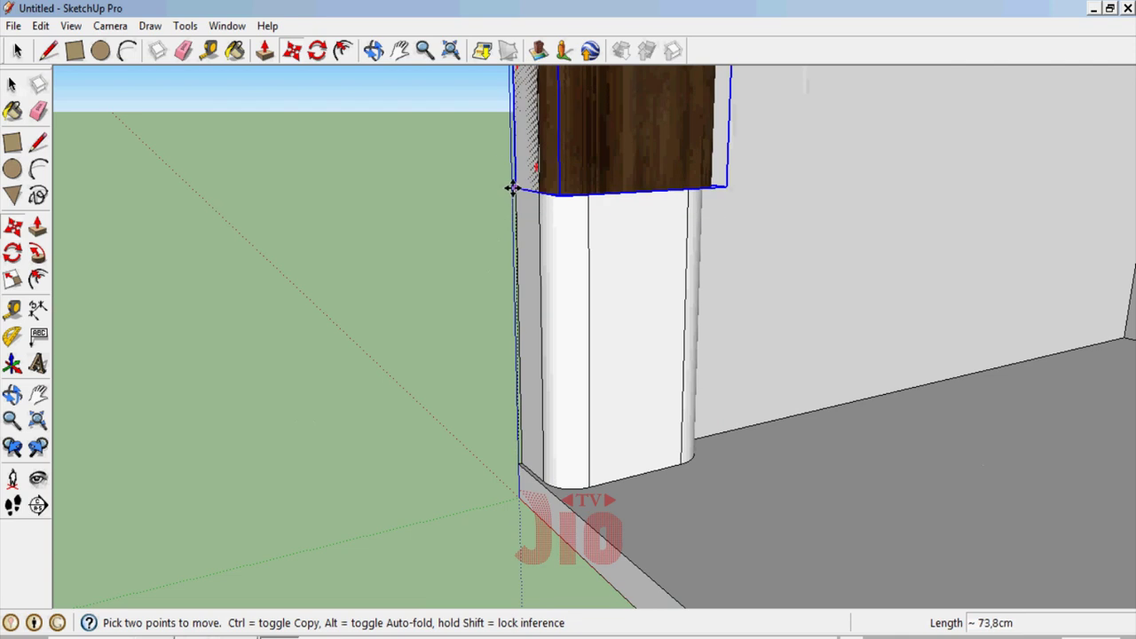
key(ctrl)
text(61,8)
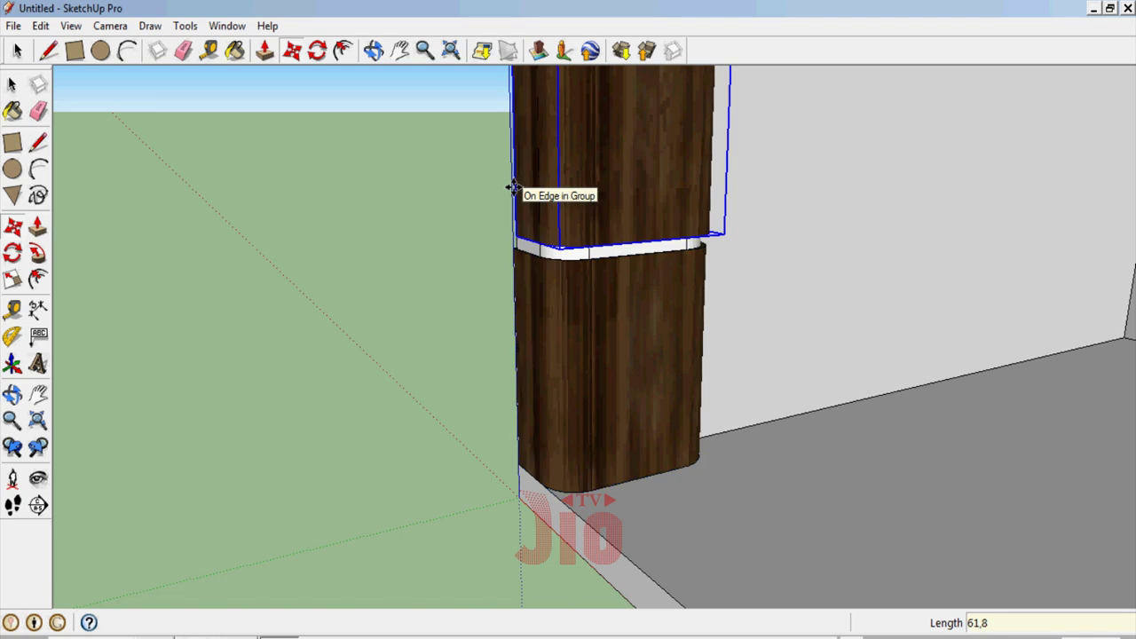
click(513, 185)
Copy the new wooden section upward again to add a third block
scroll(542, 338, up, 2)
scroll(562, 270, up, 2)
scroll(562, 271, down, 1)
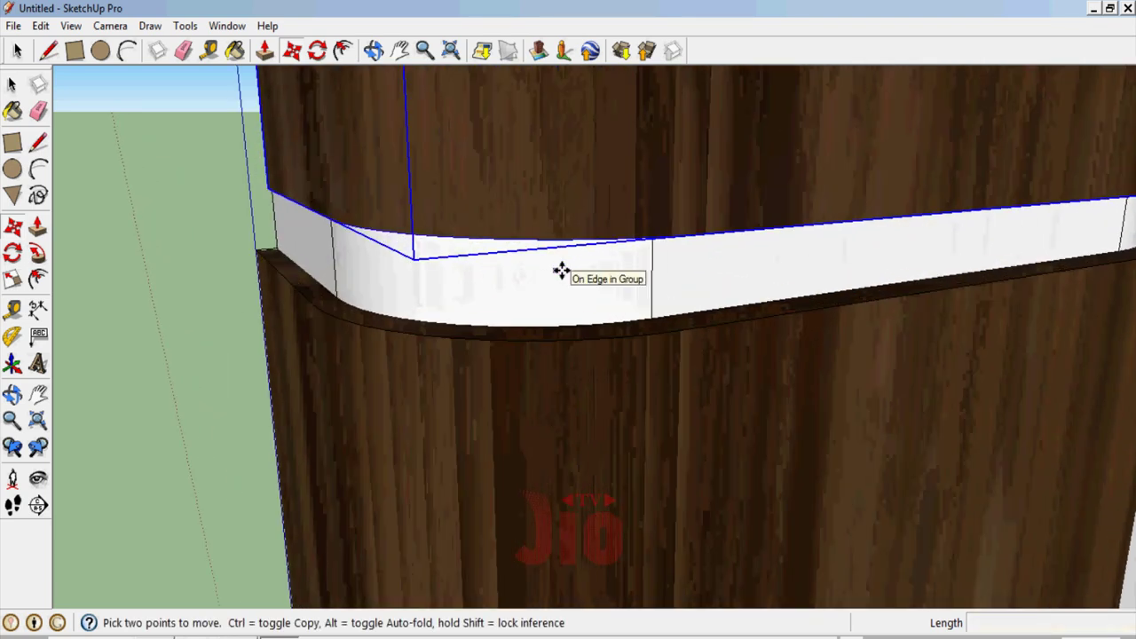
scroll(449, 381, down, 2)
scroll(477, 355, down, 2)
scroll(436, 410, down, 2)
scroll(377, 369, up, 2)
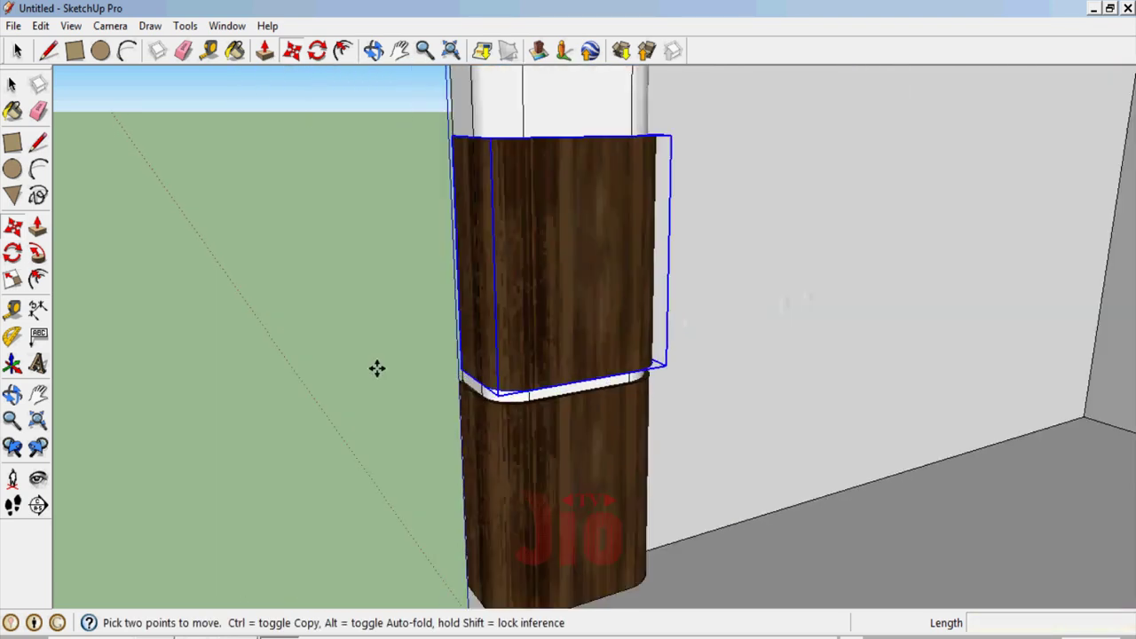
scroll(435, 384, up, 1)
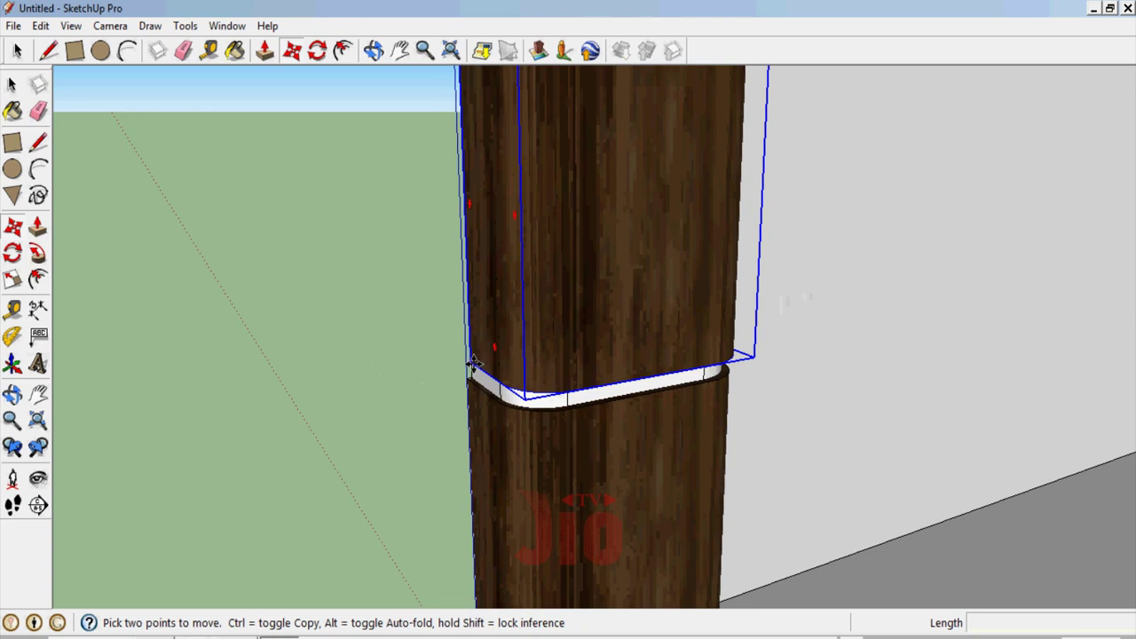
click(473, 364)
scroll(482, 287, down, 2)
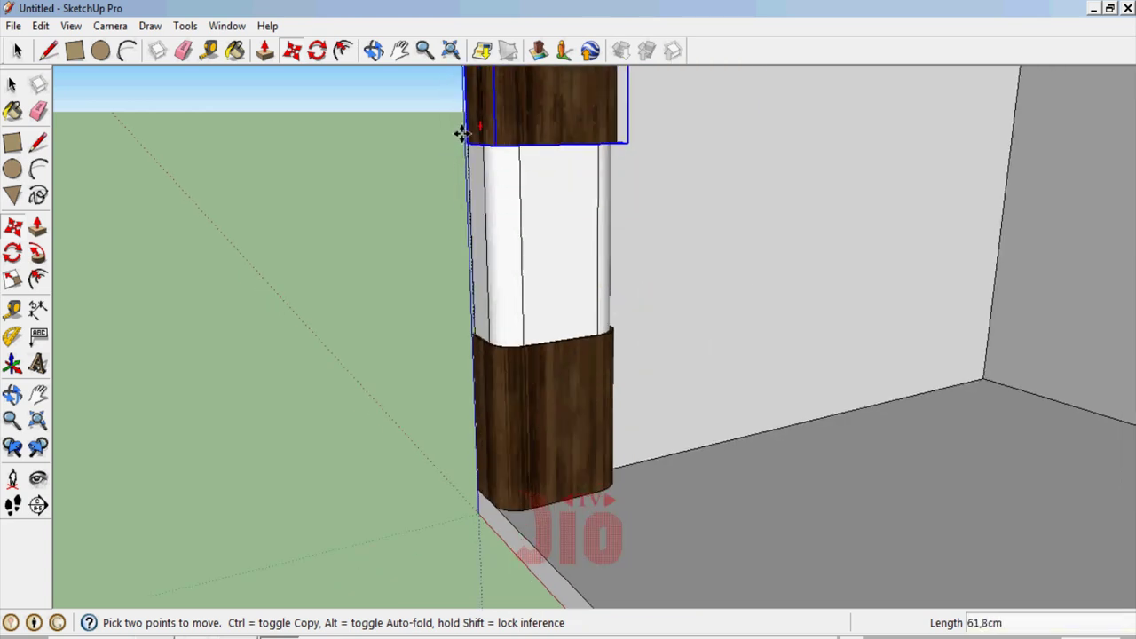
key(ctrl)
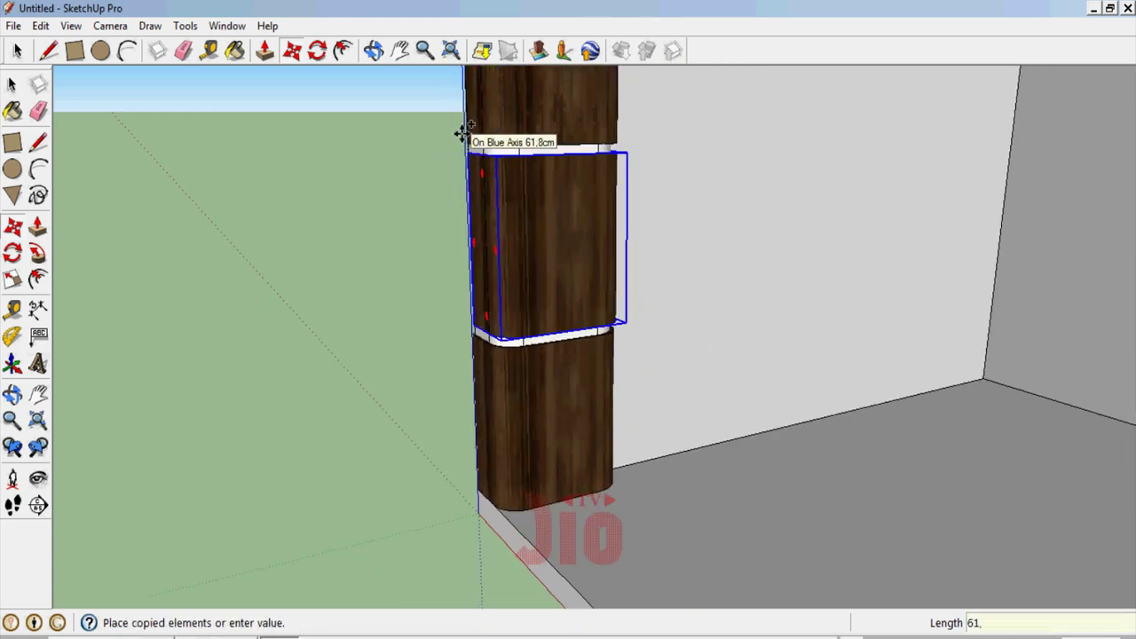
text(8)
click(463, 134)
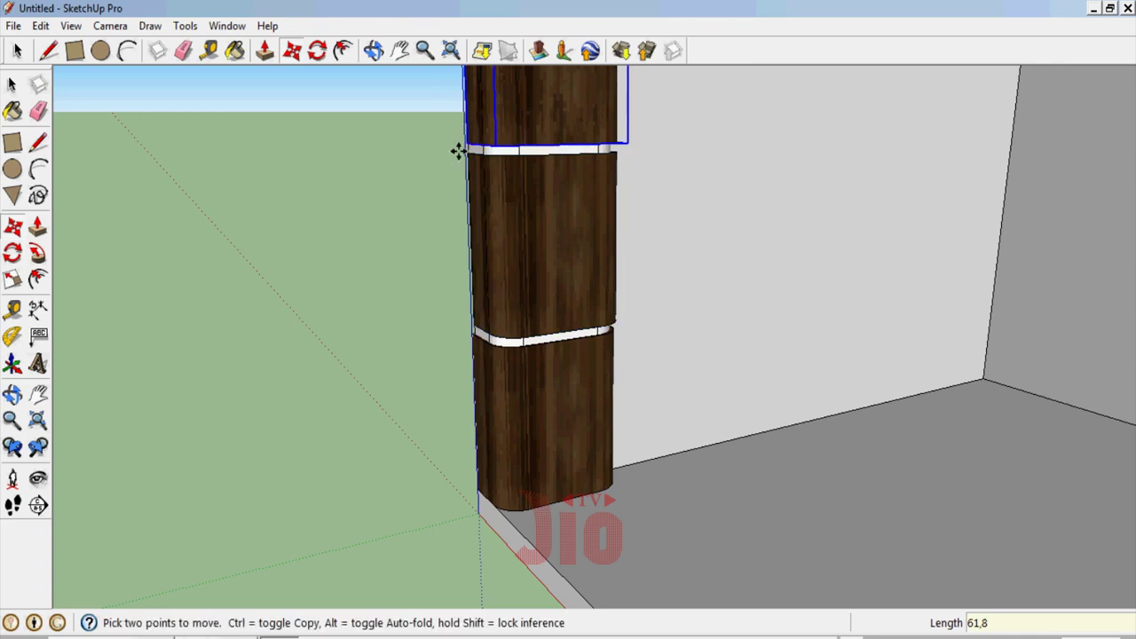
Add a fourth wooden block so the stack reaches the wall's top edge
scroll(464, 449, down, 2)
scroll(481, 299, up, 2)
scroll(381, 300, up, 1)
scroll(381, 300, up, 1)
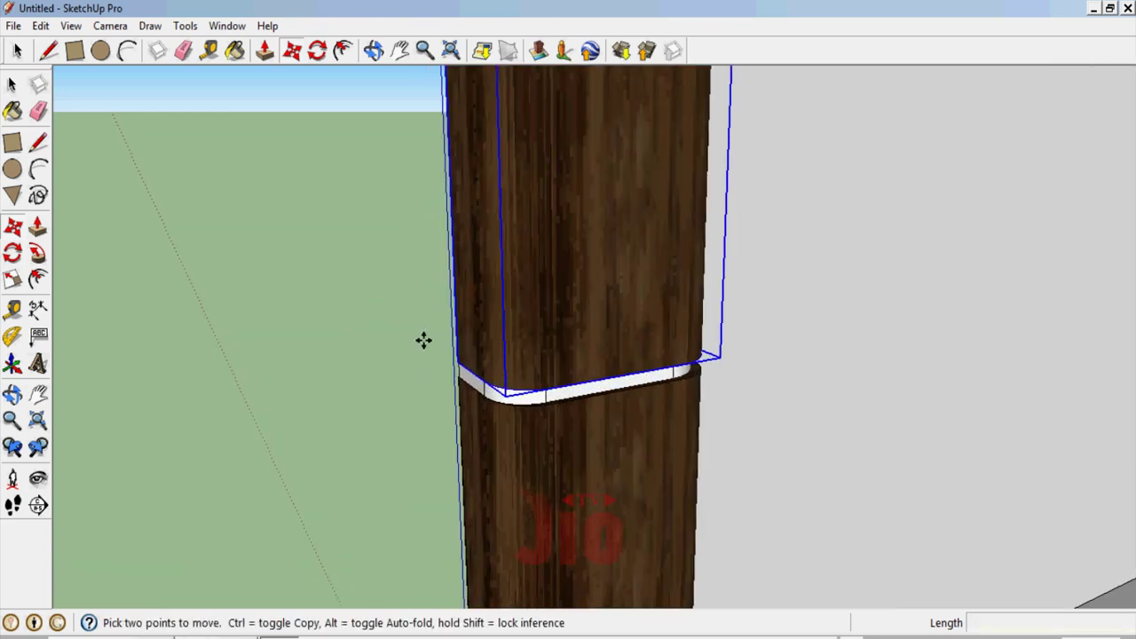
click(452, 367)
scroll(456, 363, down, 2)
scroll(465, 284, down, 1)
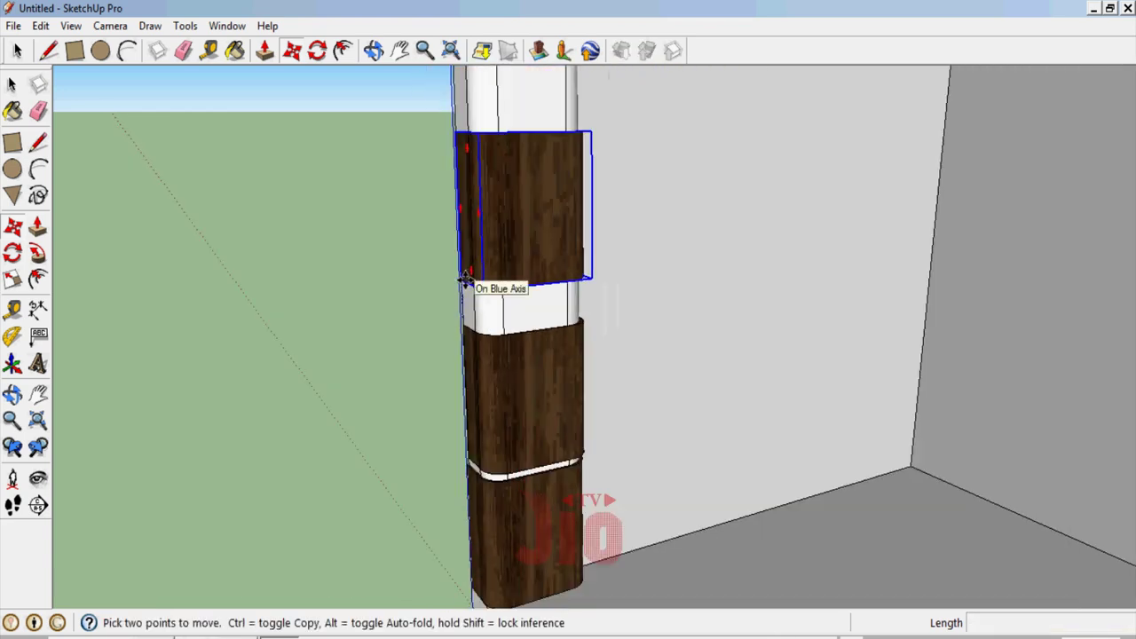
scroll(460, 155, down, 1)
key(ctrl)
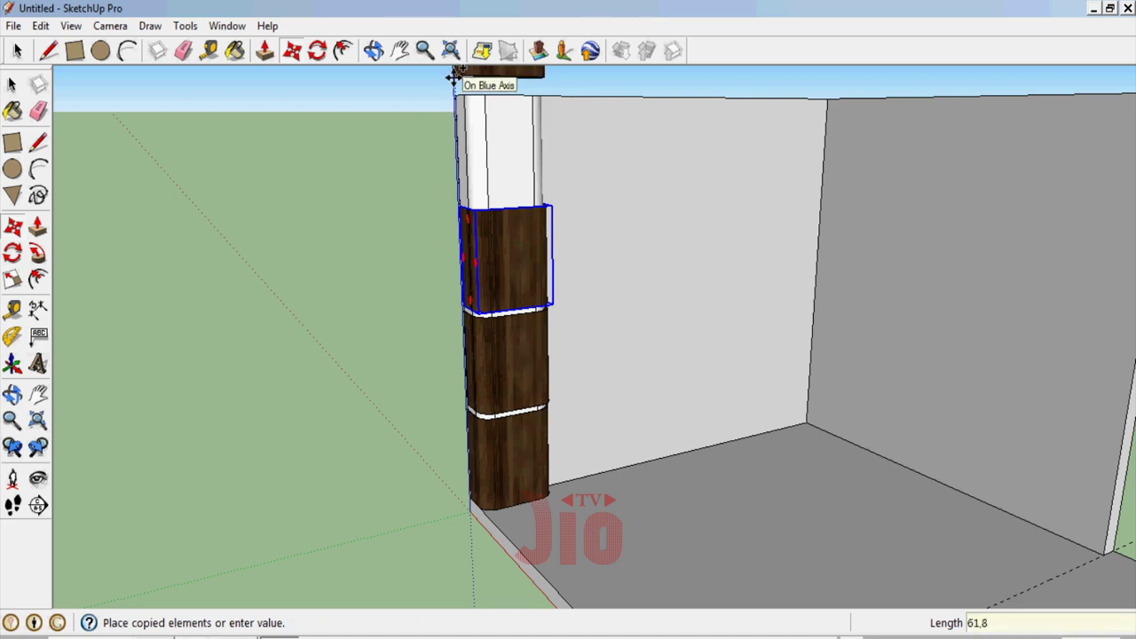
click(452, 78)
scroll(457, 248, up, 2)
scroll(470, 160, up, 1)
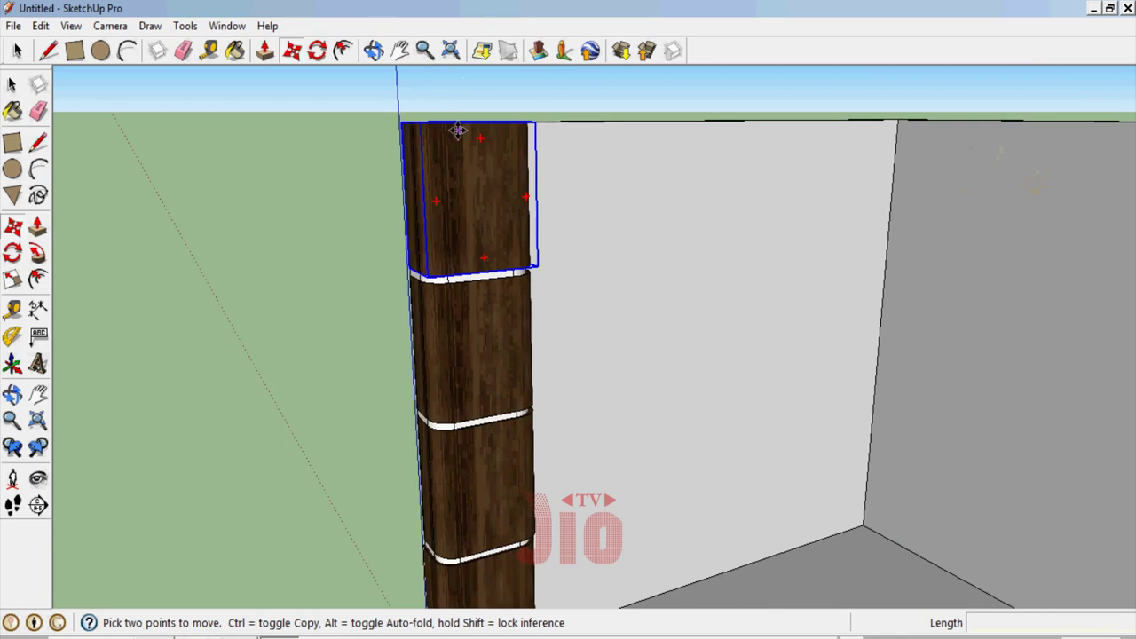
scroll(474, 393, down, 2)
scroll(205, 337, down, 2)
scroll(568, 355, up, 3)
click(16, 85)
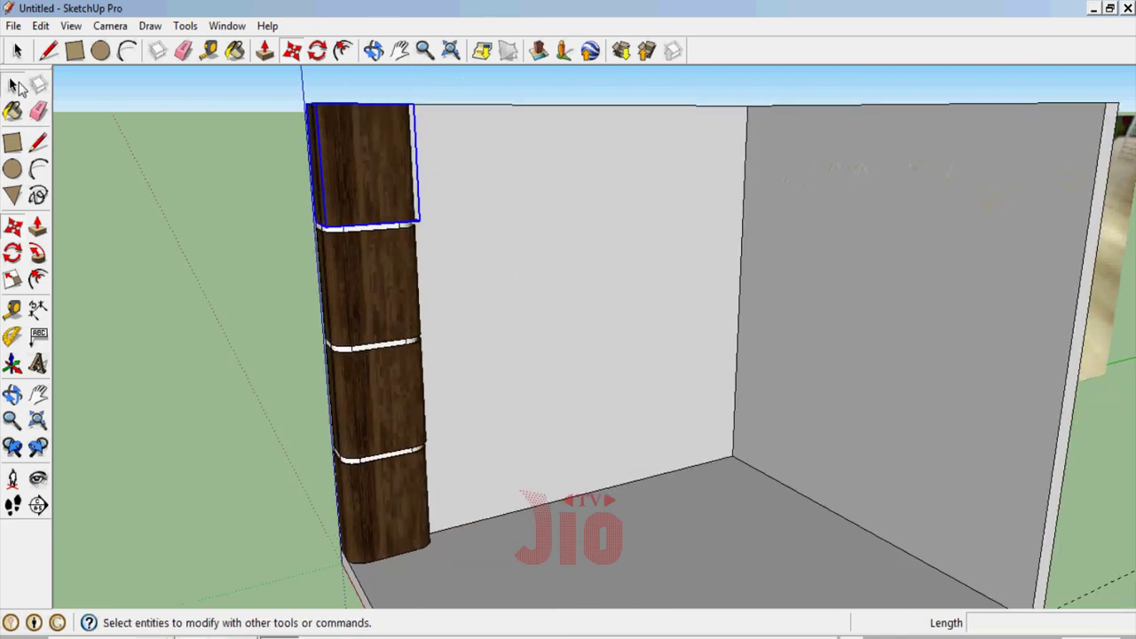
scroll(354, 194, down, 2)
Group all the wooden sections of the column together
drag(304, 126, 453, 478)
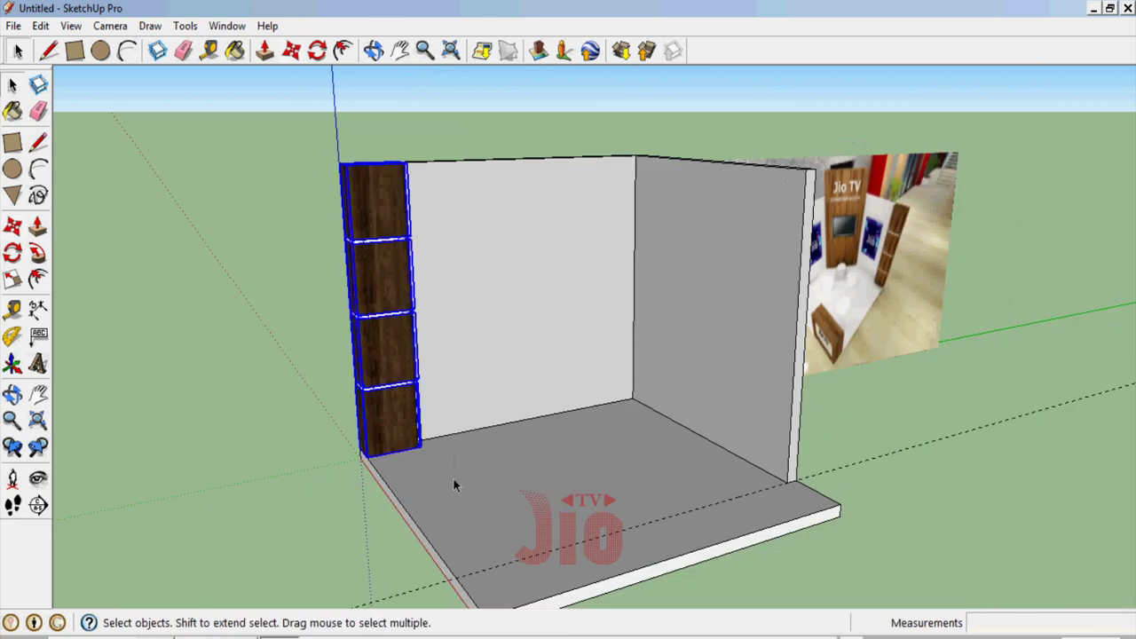
right_click(378, 276)
click(423, 426)
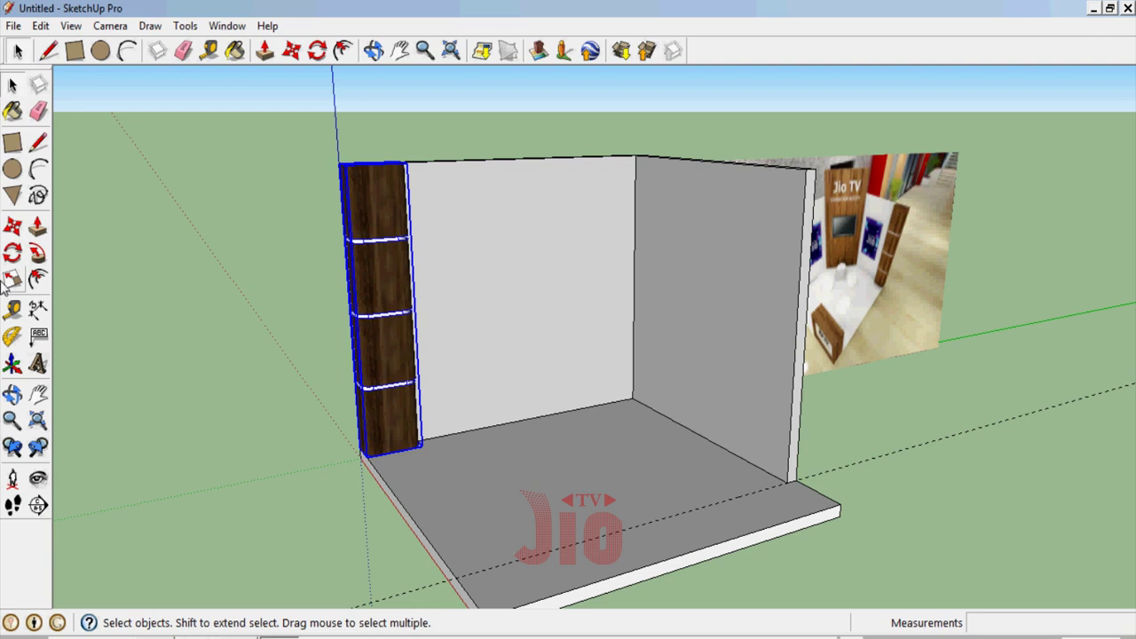
Make a copy of the wood column and rotate it 90° about the green axis
click(13, 227)
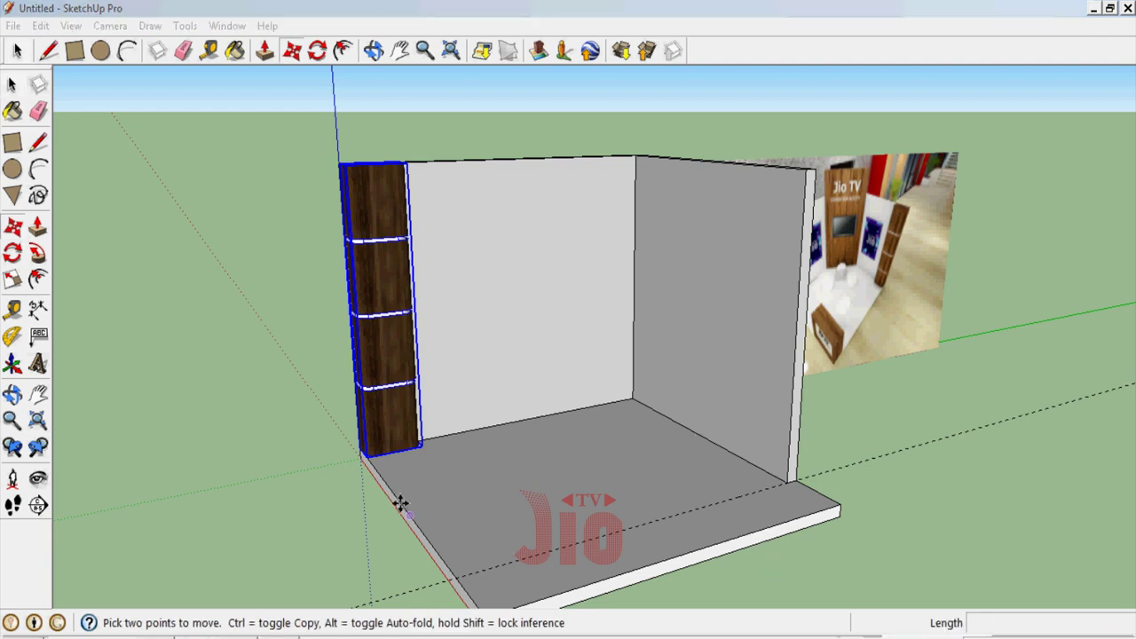
click(392, 440)
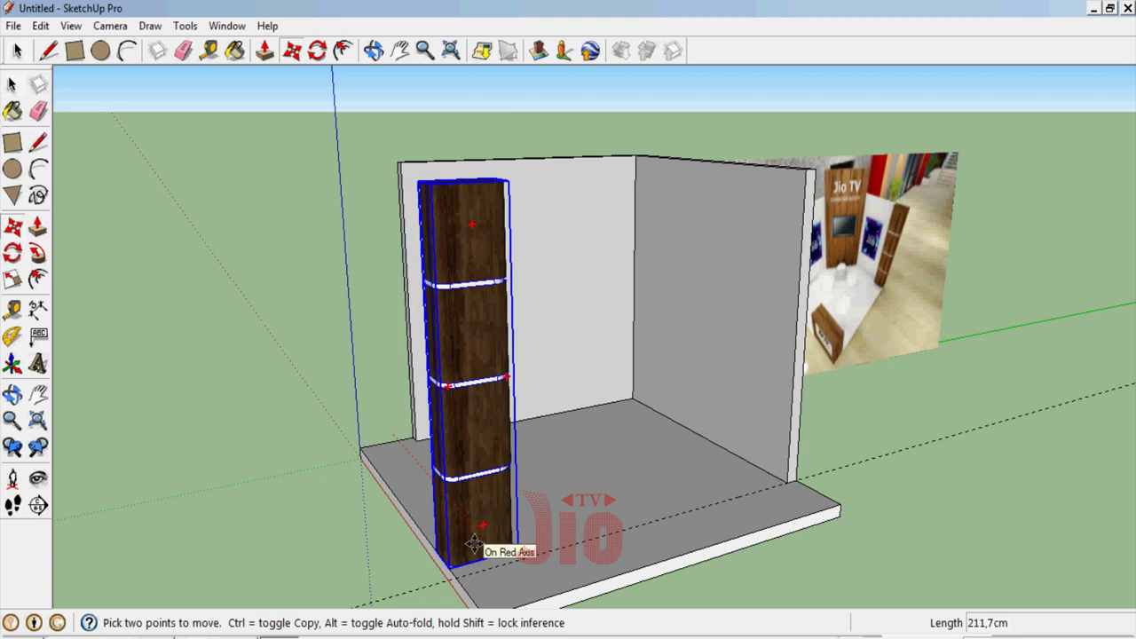
key(ctrl)
click(473, 544)
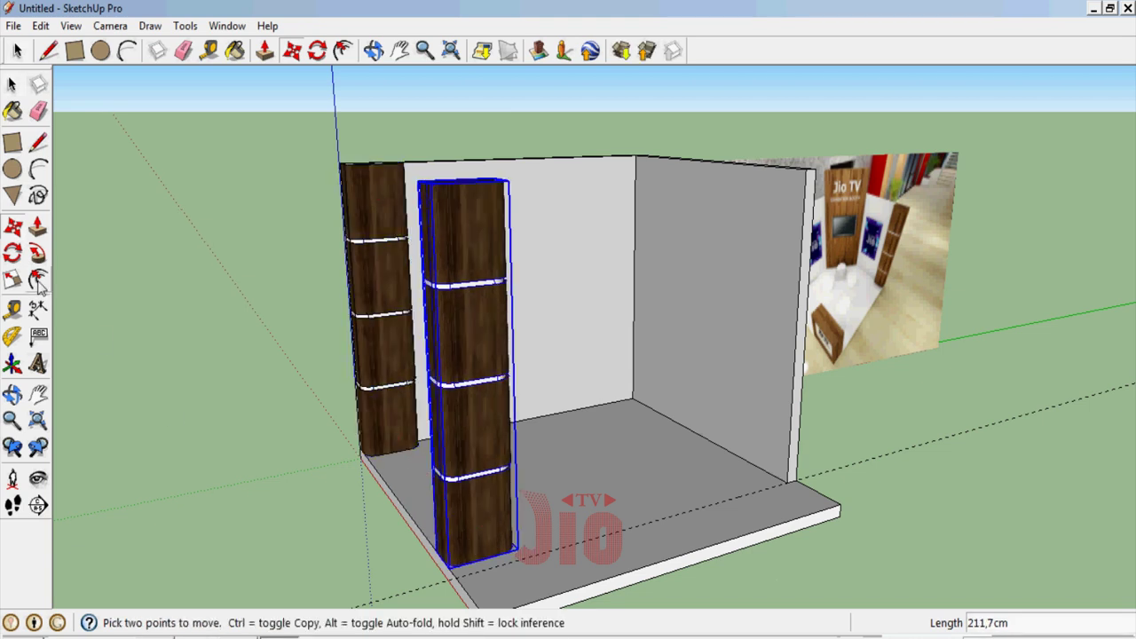
click(12, 253)
click(517, 552)
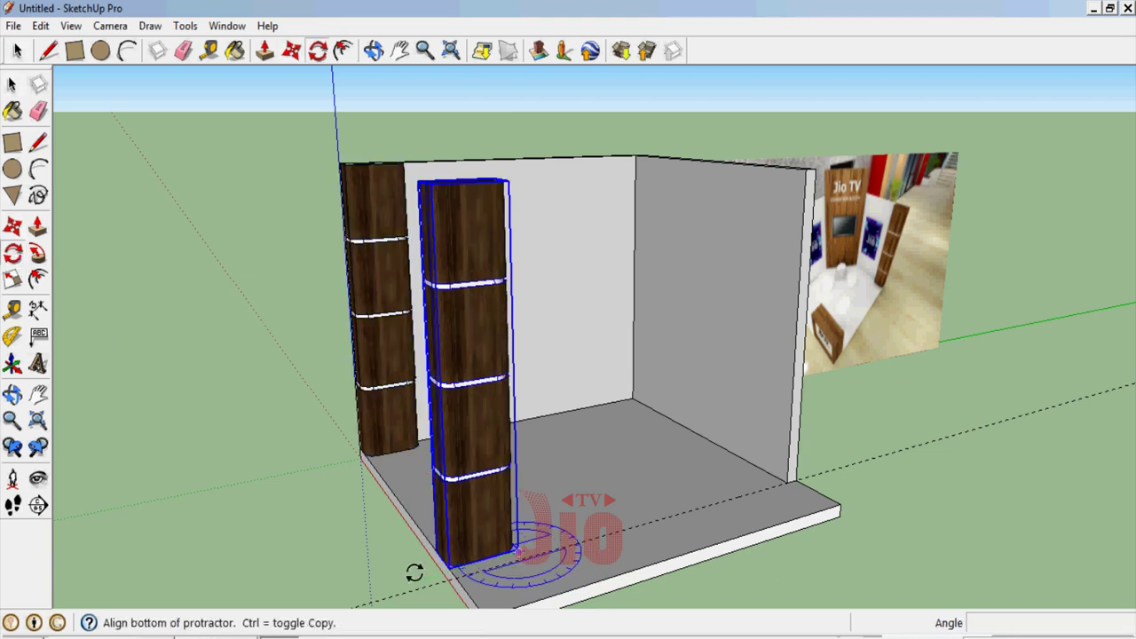
click(394, 580)
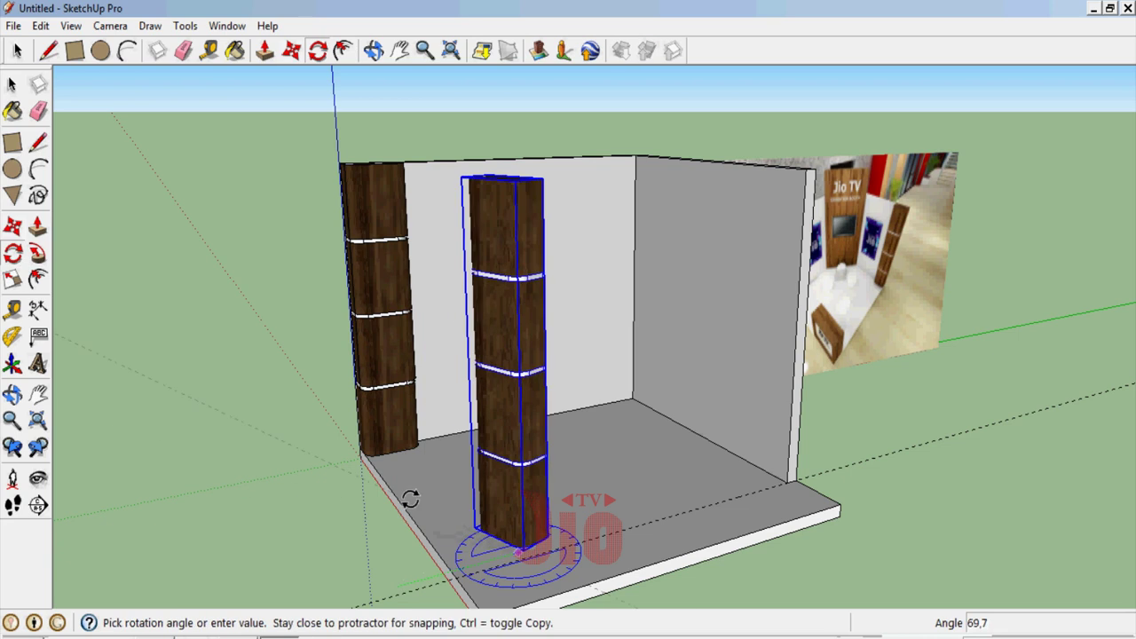
click(465, 491)
Move the rotated column to the platform's right corner, flush with the floor edge
click(12, 393)
mouse_move(106, 382)
mouse_down()
mouse_move(494, 391)
mouse_move(443, 419)
mouse_up()
click(24, 231)
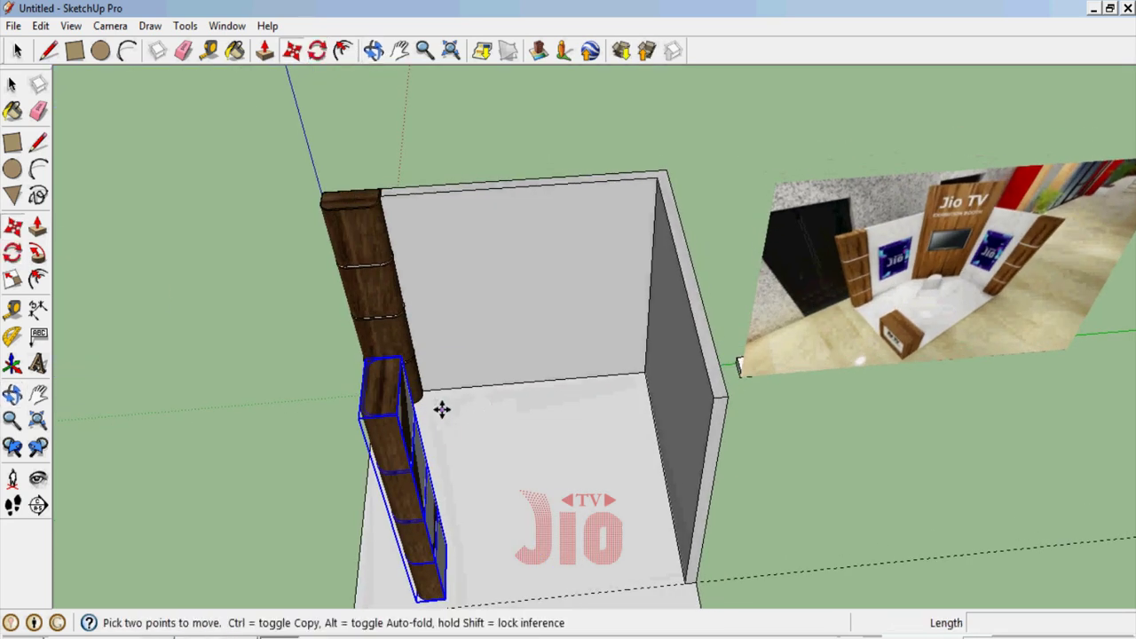
click(400, 359)
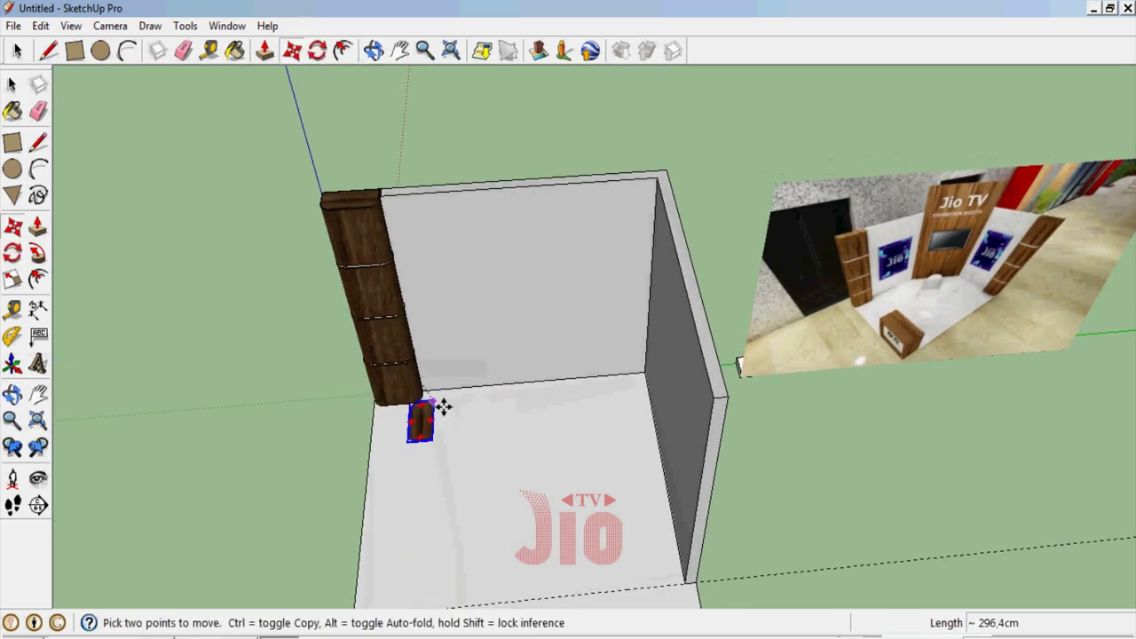
click(712, 322)
scroll(749, 538, up, 2)
scroll(761, 591, up, 3)
scroll(677, 509, up, 3)
scroll(603, 471, up, 3)
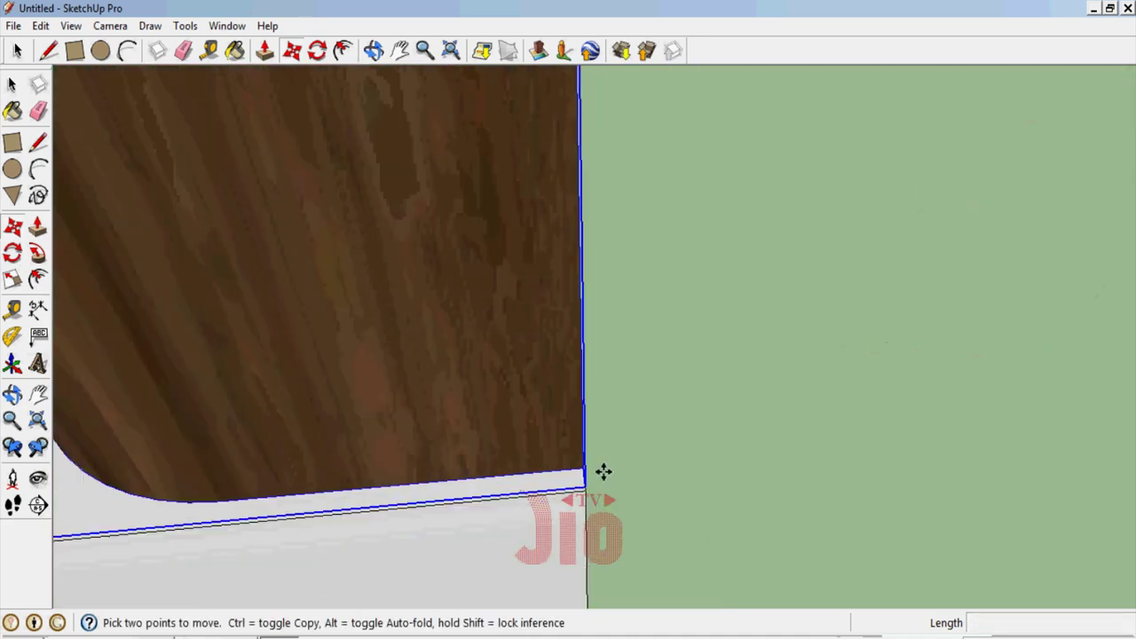
click(583, 471)
click(579, 489)
scroll(743, 470, down, 3)
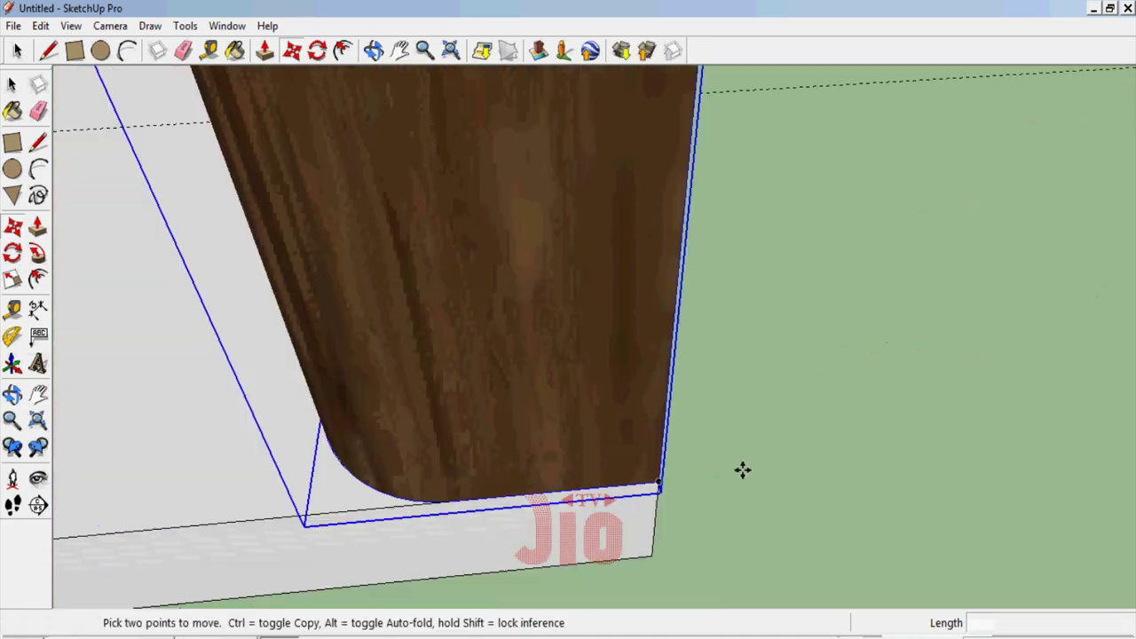
scroll(796, 553, down, 3)
scroll(448, 455, down, 3)
Orbit to view the whole booth with both columns in place
click(12, 393)
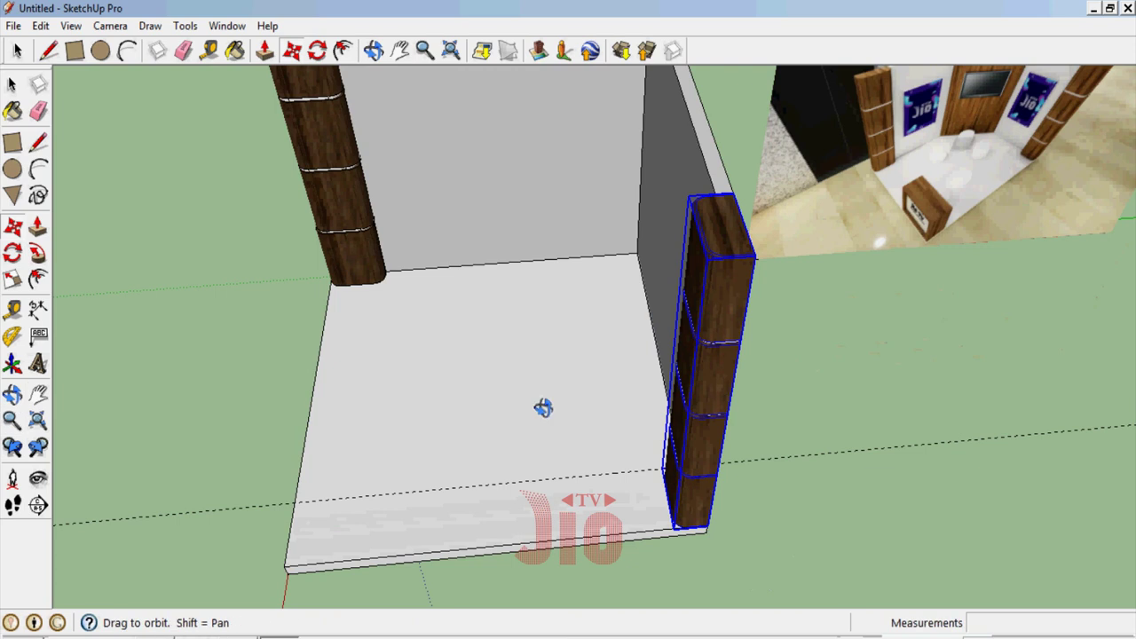
mouse_move(541, 406)
mouse_down()
mouse_move(368, 500)
mouse_move(581, 432)
mouse_move(491, 383)
mouse_move(588, 309)
mouse_move(456, 406)
mouse_up()
scroll(660, 208, up, 5)
scroll(660, 209, up, 3)
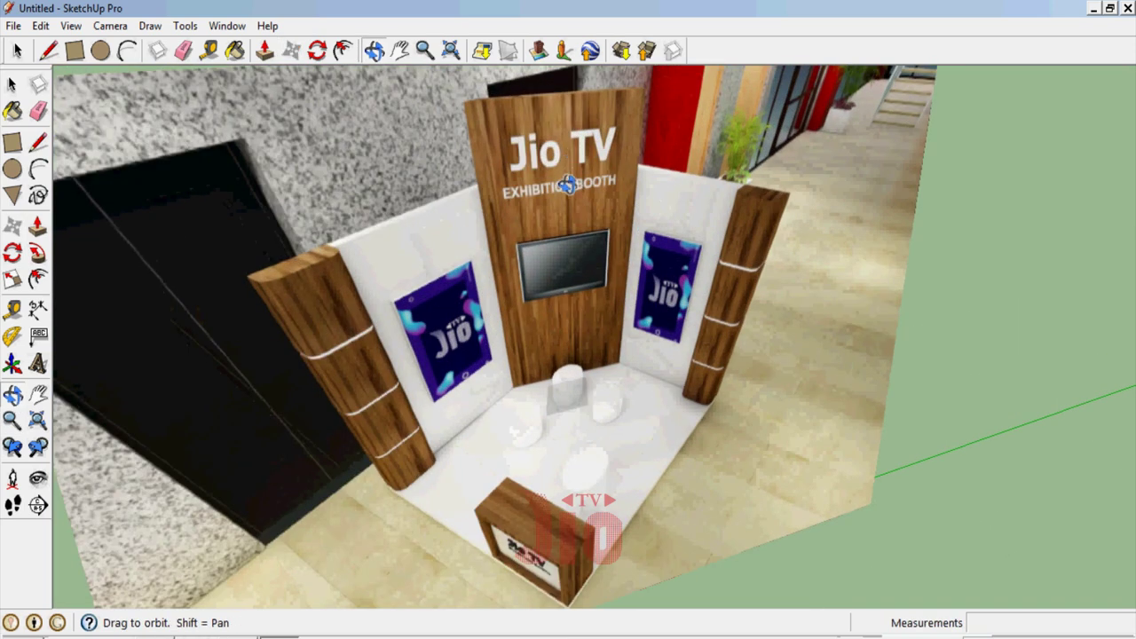
scroll(507, 320, down, 5)
scroll(739, 285, down, 5)
scroll(518, 432, up, 2)
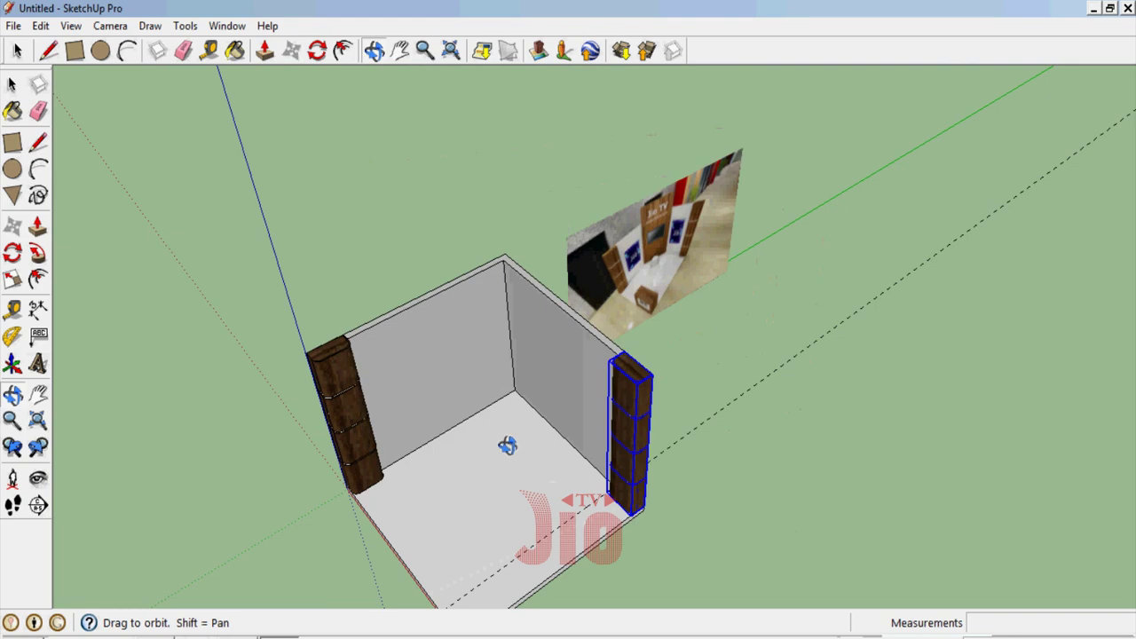
scroll(500, 444, up, 4)
scroll(491, 452, up, 1)
click(11, 309)
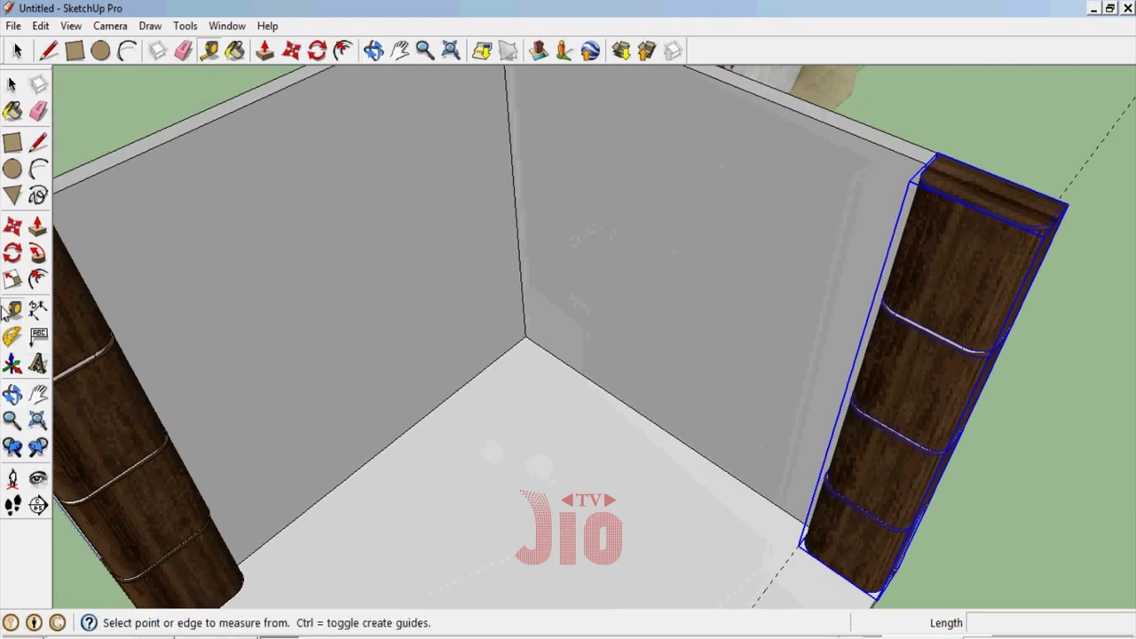
Place two guide lines across the floor from the wall edges
click(494, 362)
text(1000)
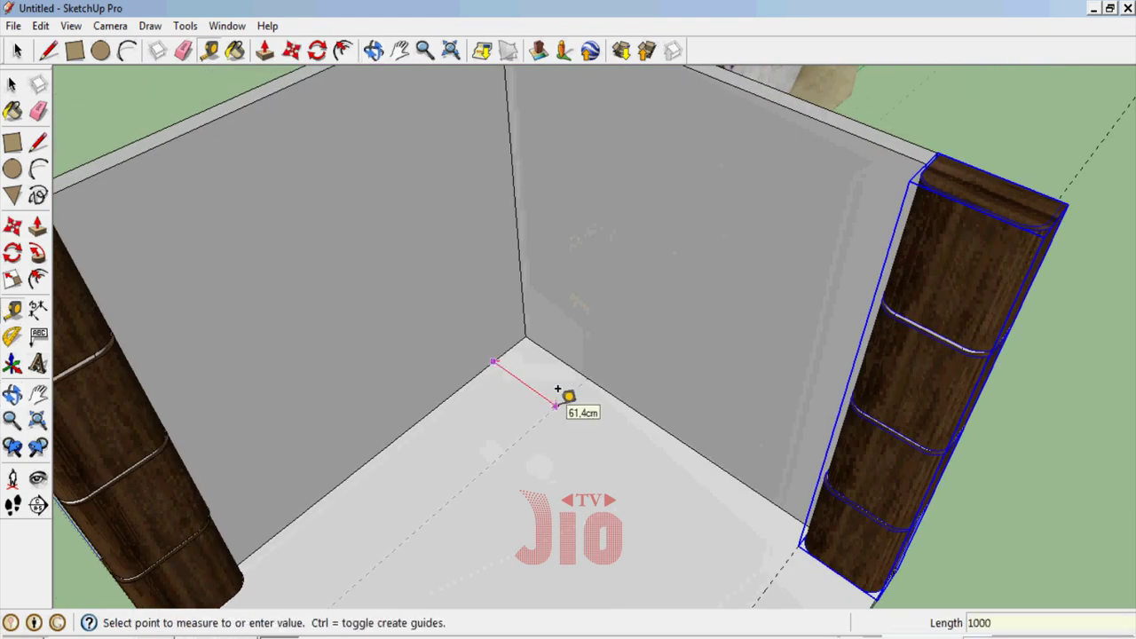
click(558, 389)
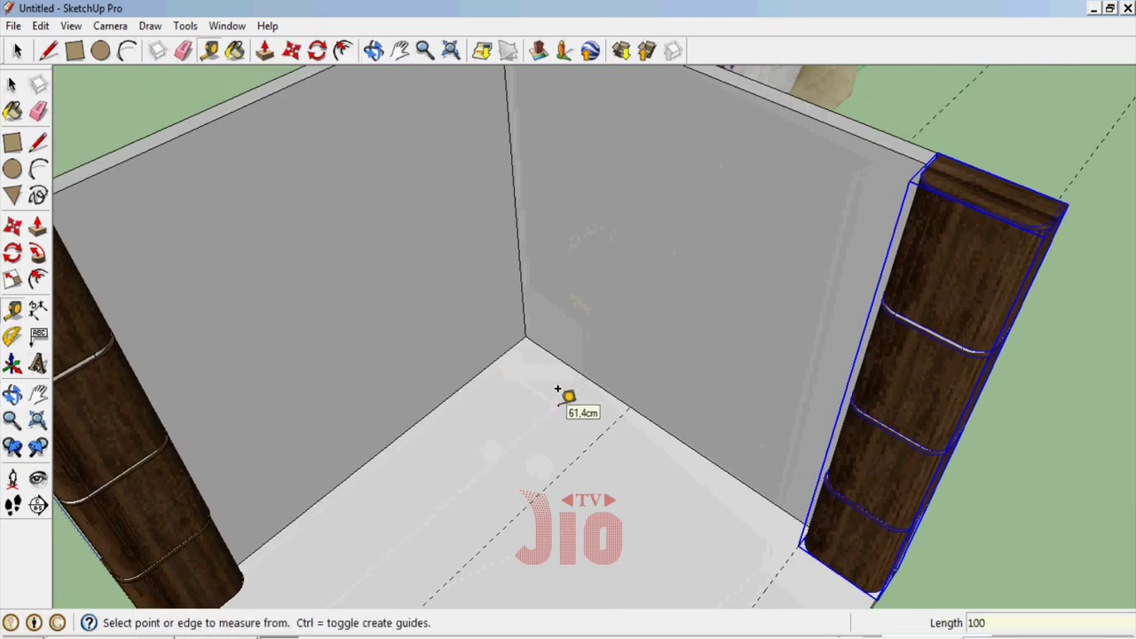
click(581, 374)
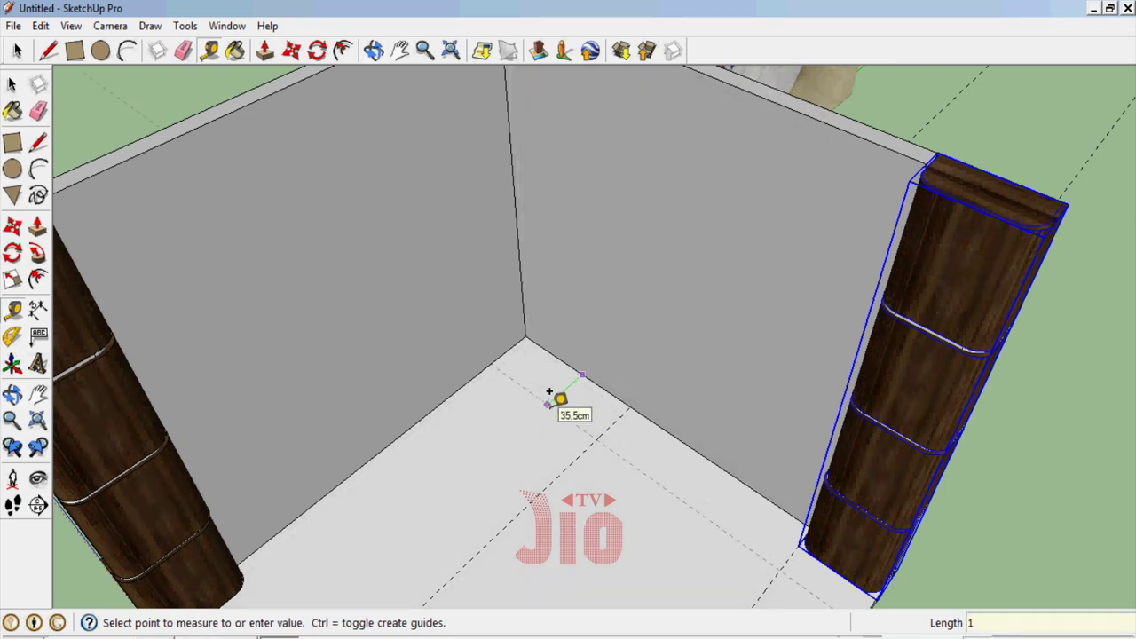
text(00)
click(549, 393)
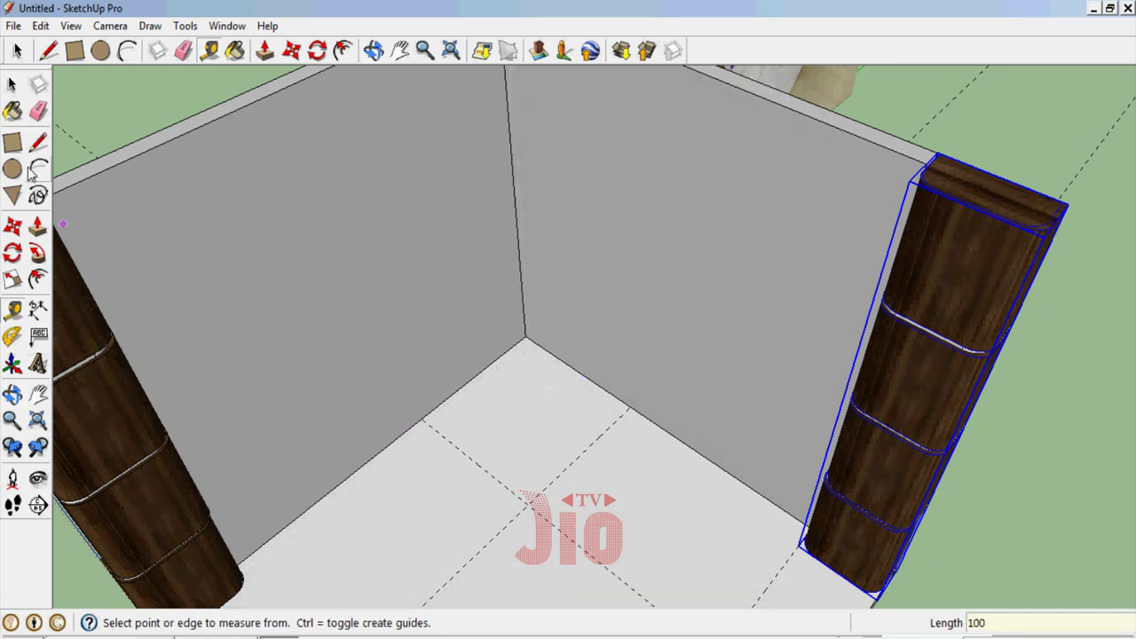
Outline a 15 cm-deep floor strip along the back wall between the guides
click(37, 143)
scroll(577, 435, up, 3)
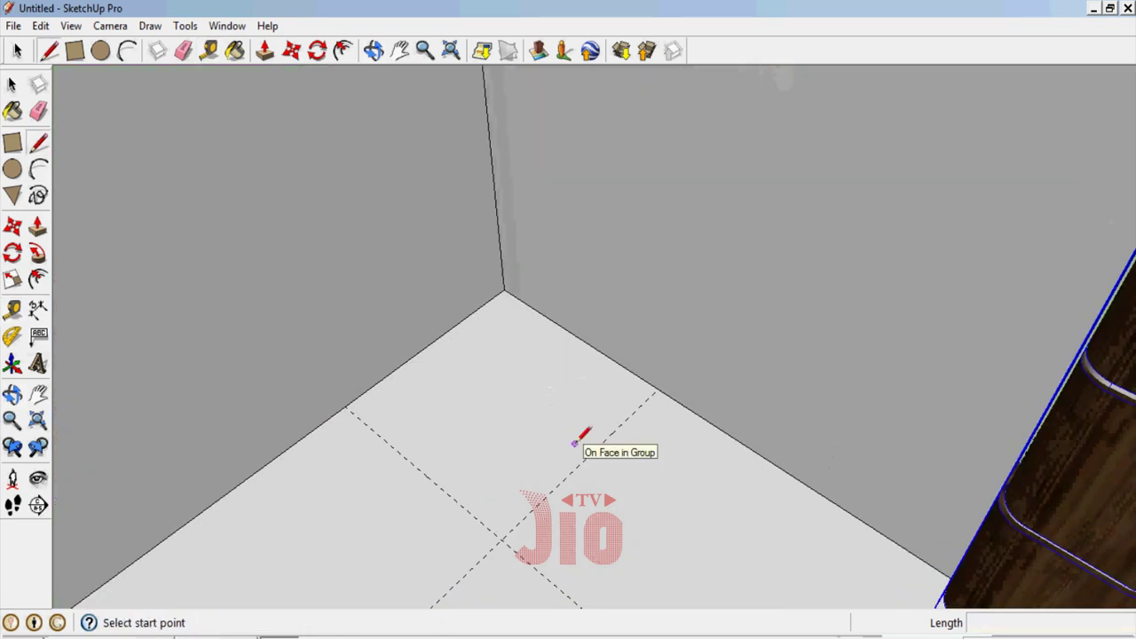
click(346, 407)
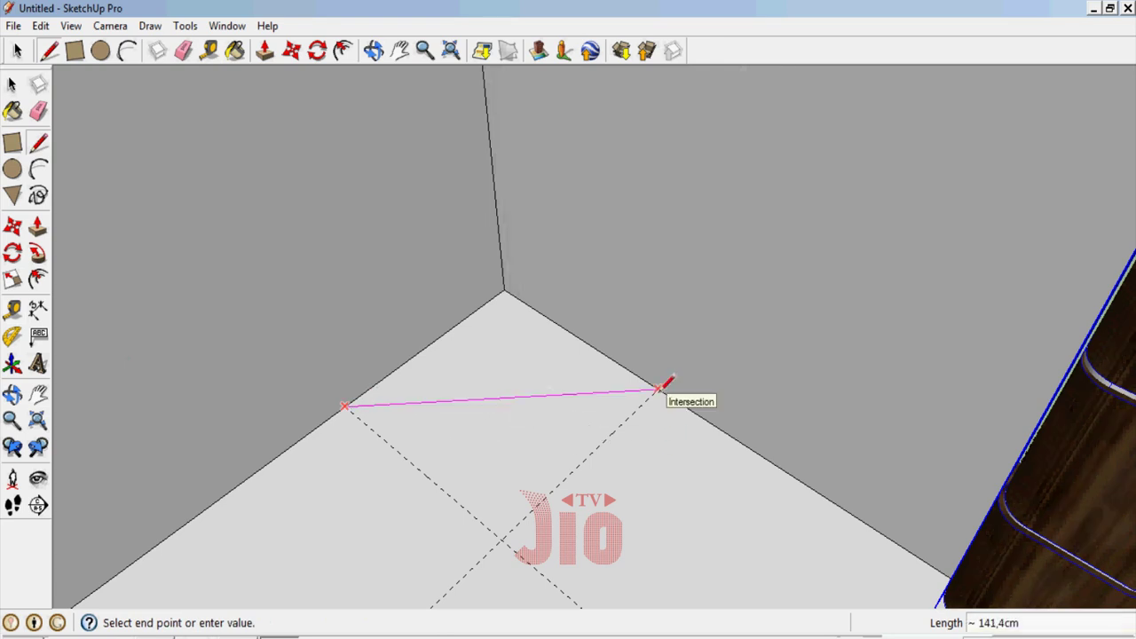
click(657, 389)
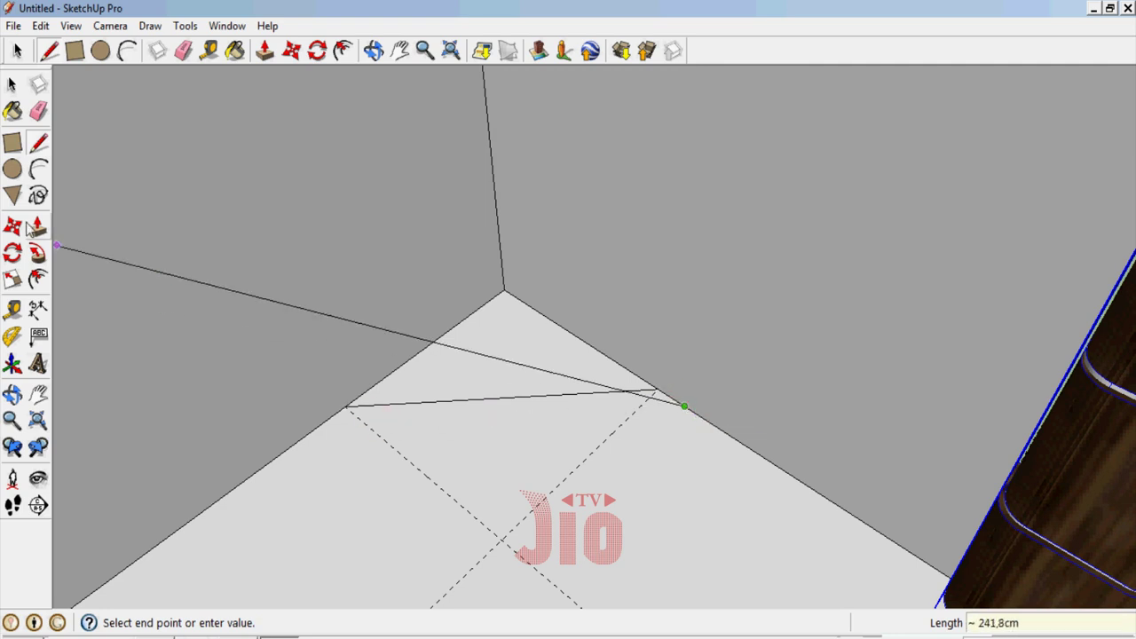
click(13, 169)
click(39, 144)
click(346, 405)
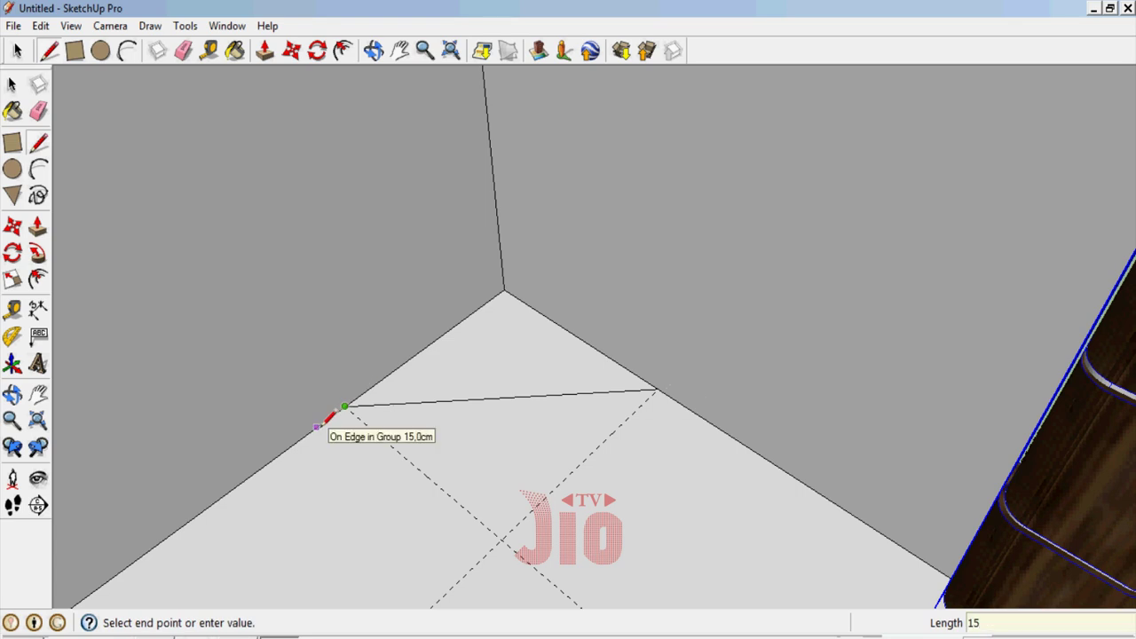
click(317, 427)
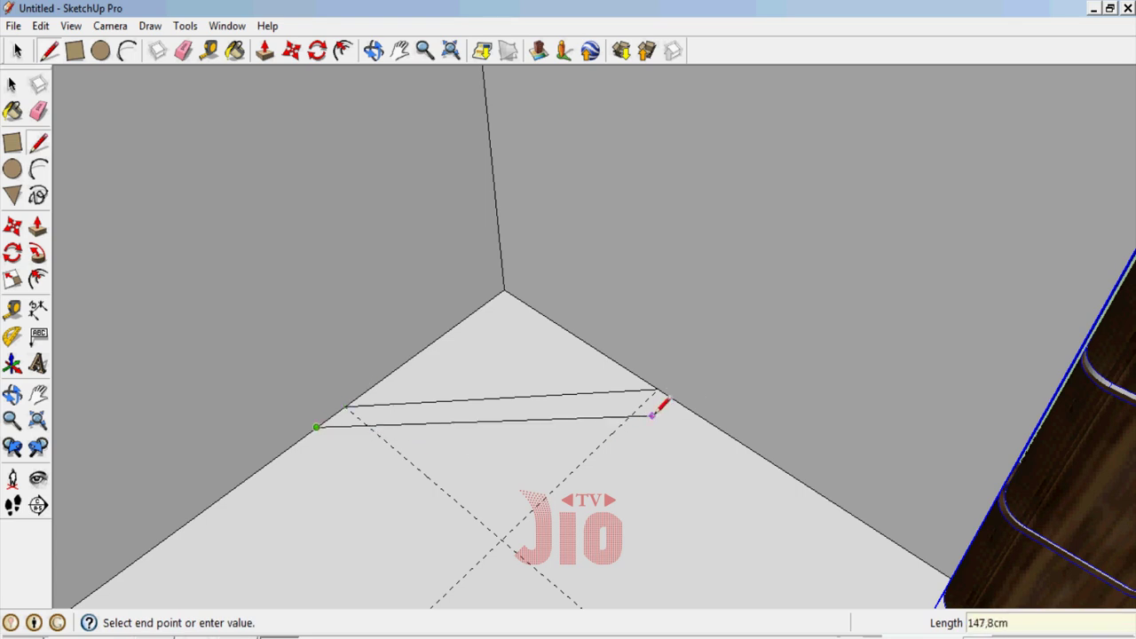
click(685, 405)
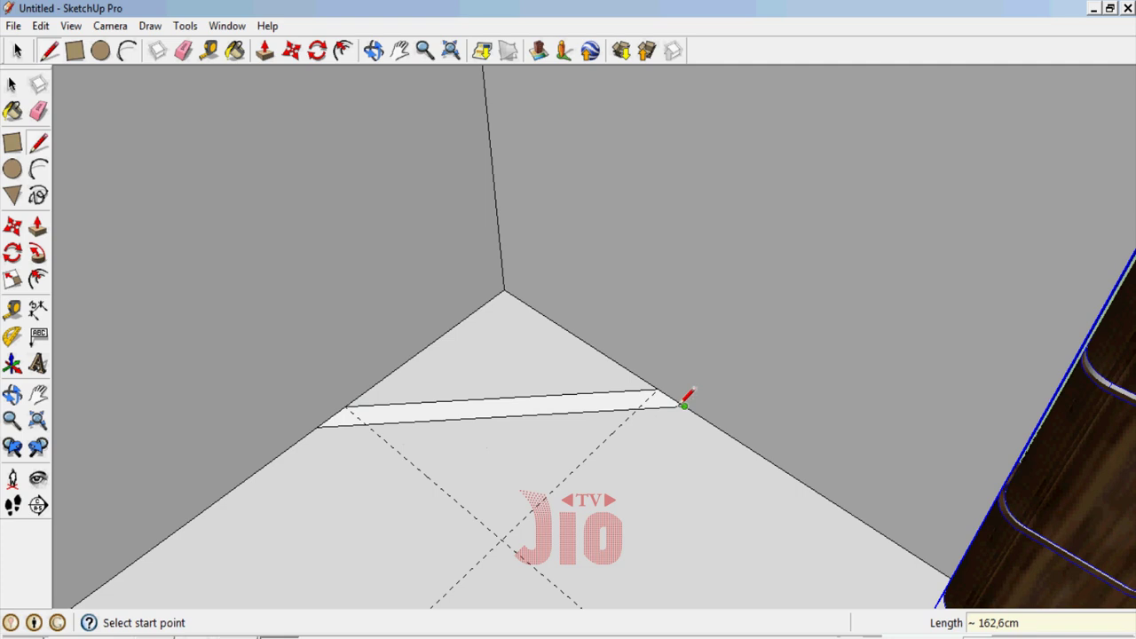
Begin pulling the floor strip upward into a back panel
scroll(684, 406, down, 3)
key(p)
drag(547, 453, 518, 307)
text(294)
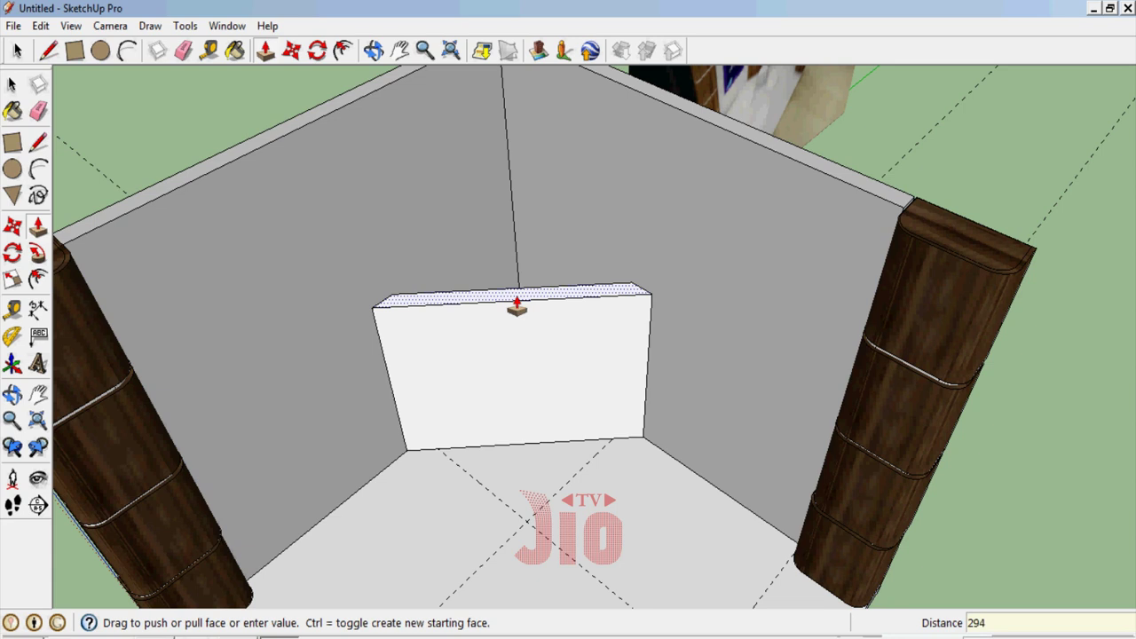
Raise the panel to 294 cm and paint it with the columns' Wood_Floor texture
key(Return)
scroll(482, 331, down, 5)
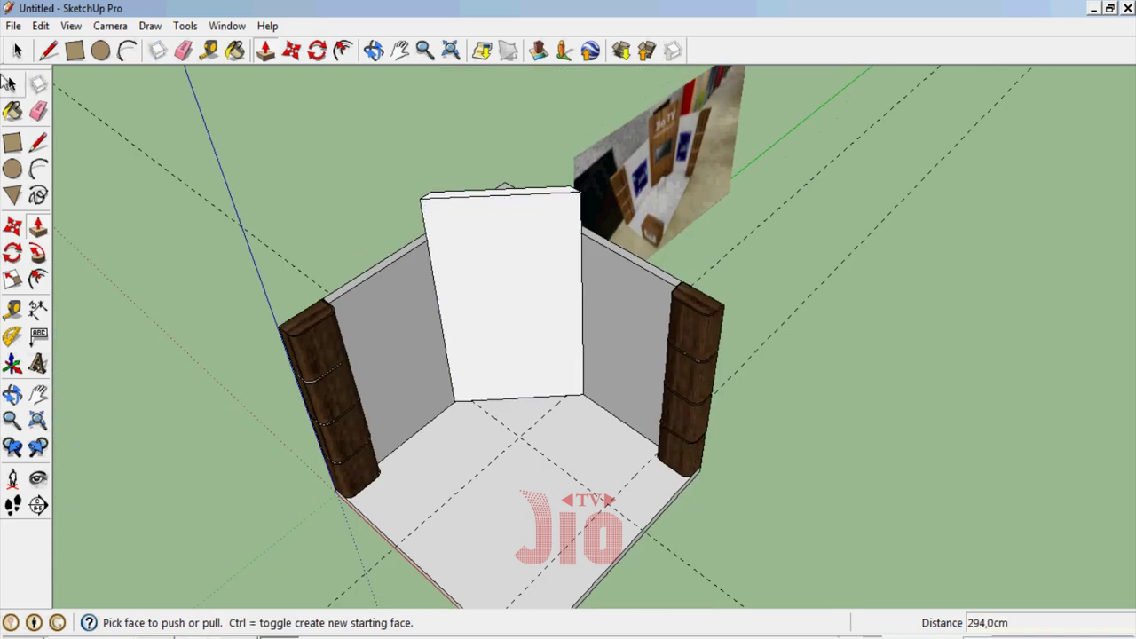
click(14, 85)
double_click(471, 233)
click(13, 111)
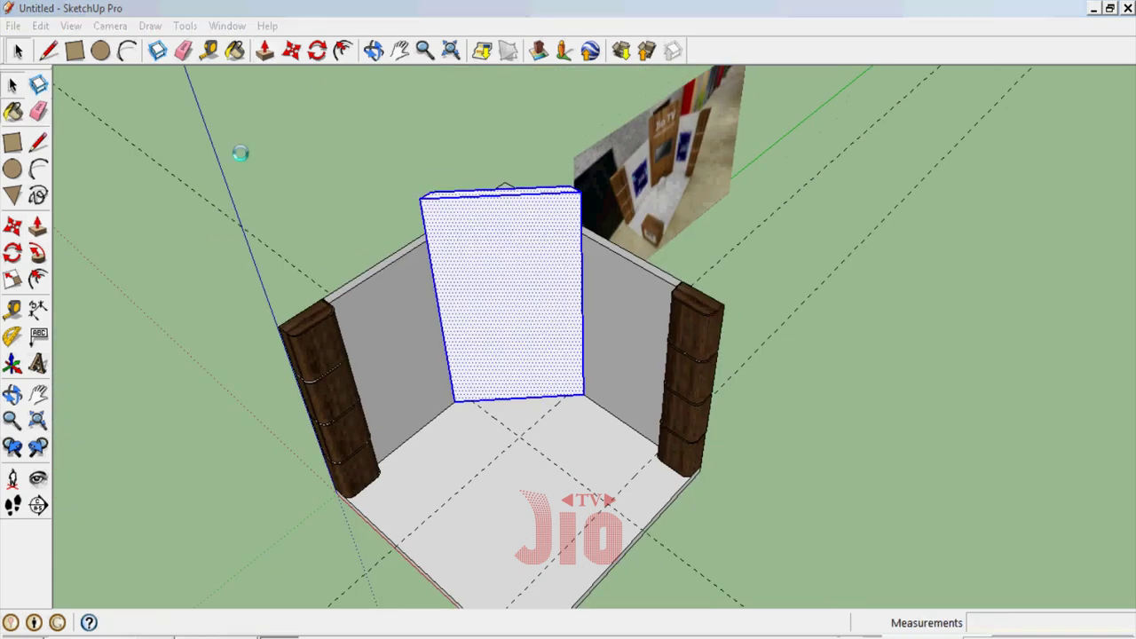
click(692, 314)
click(568, 293)
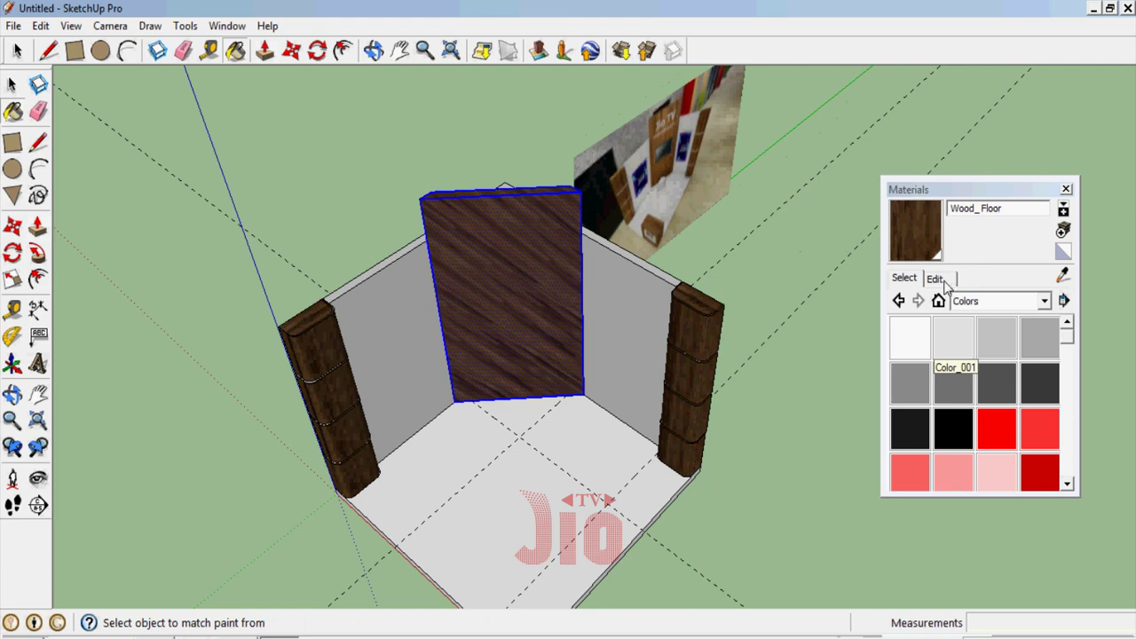
scroll(453, 286, up, 3)
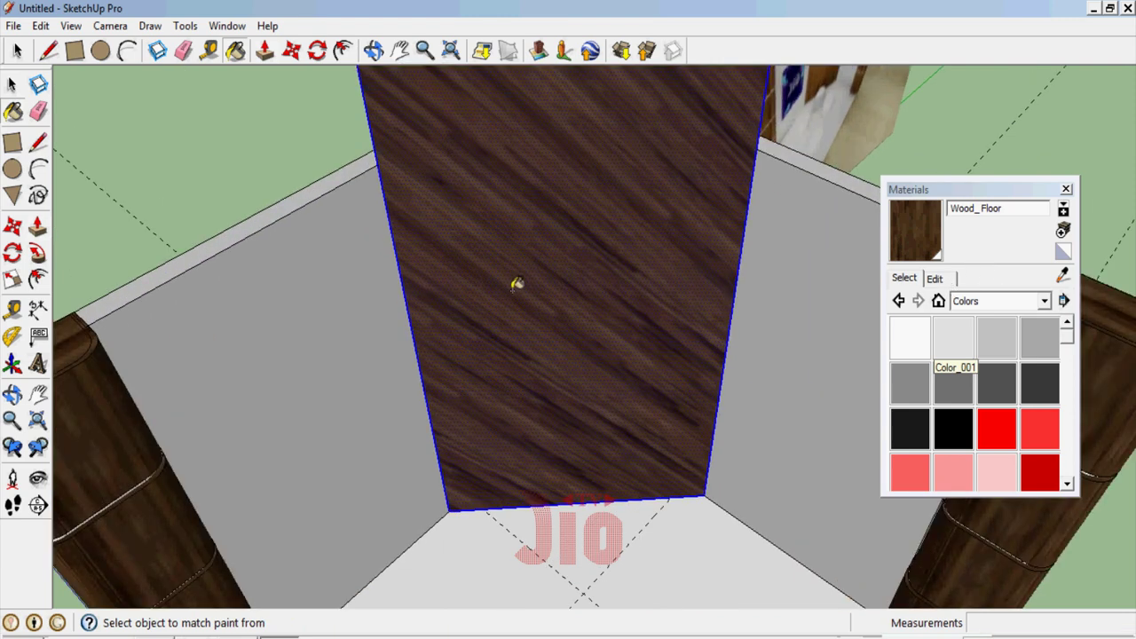
scroll(516, 283, down, 3)
Make the wood panel a group and close the Materials panel
click(12, 84)
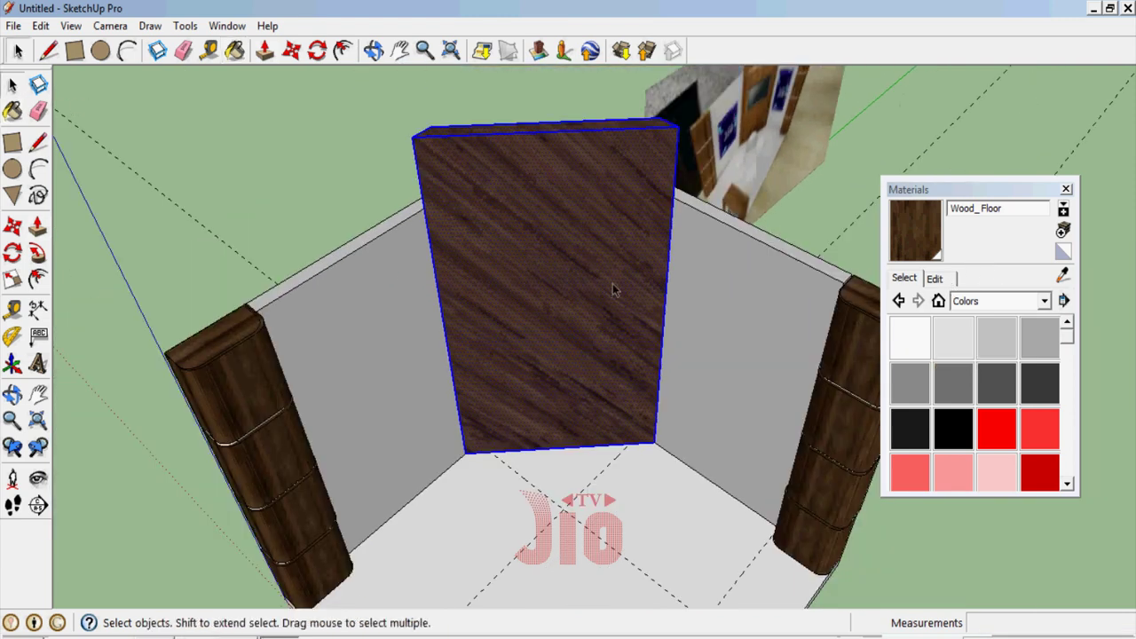
right_click(557, 224)
click(597, 364)
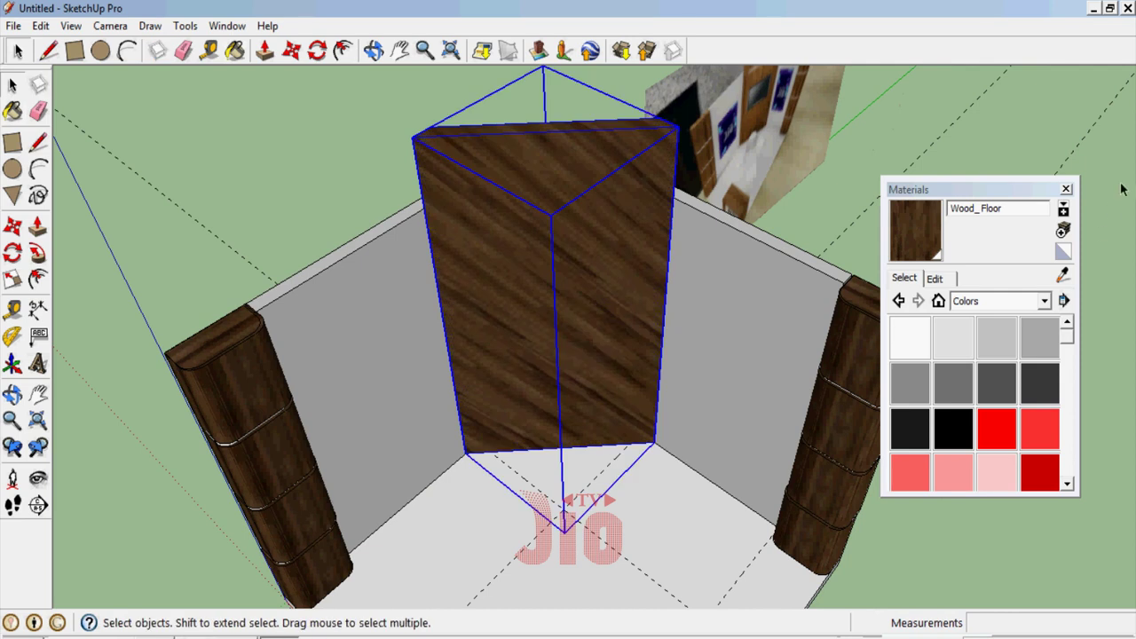
click(1066, 190)
scroll(430, 366, down, 2)
scroll(312, 412, down, 2)
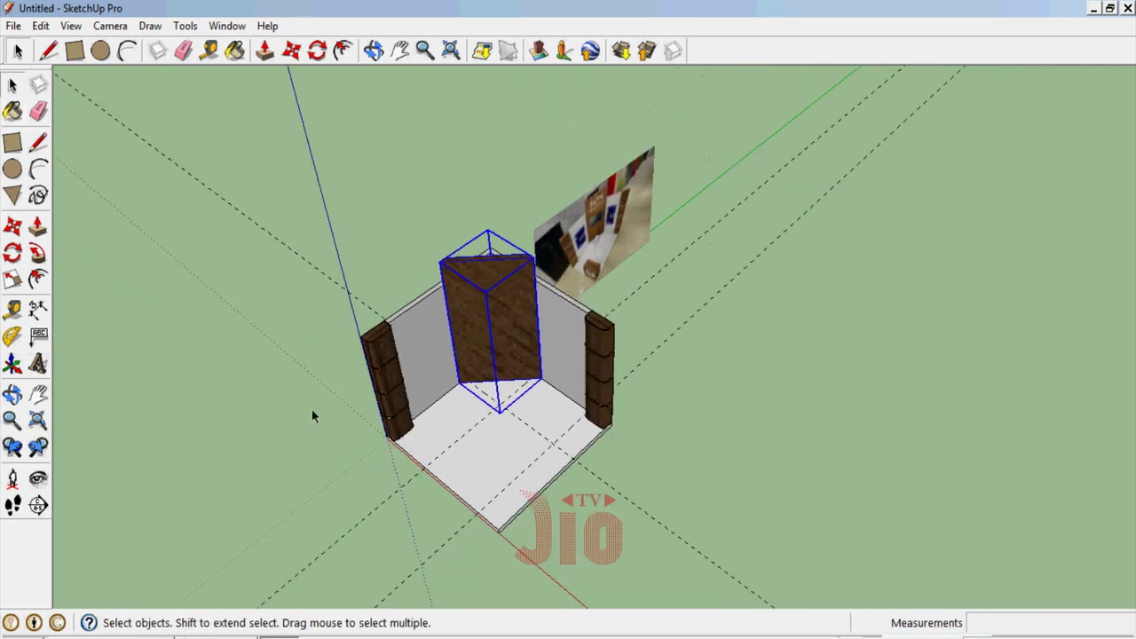
click(12, 394)
mouse_move(713, 411)
mouse_down()
mouse_move(716, 329)
mouse_move(606, 408)
mouse_move(672, 234)
mouse_move(678, 324)
mouse_move(1007, 208)
mouse_move(497, 474)
mouse_move(725, 252)
mouse_move(753, 405)
mouse_up()
Draw a 35×110 cm rectangle at the floor's front corner and raise it 90 cm
scroll(746, 414, up, 2)
scroll(746, 414, up, 2)
click(37, 144)
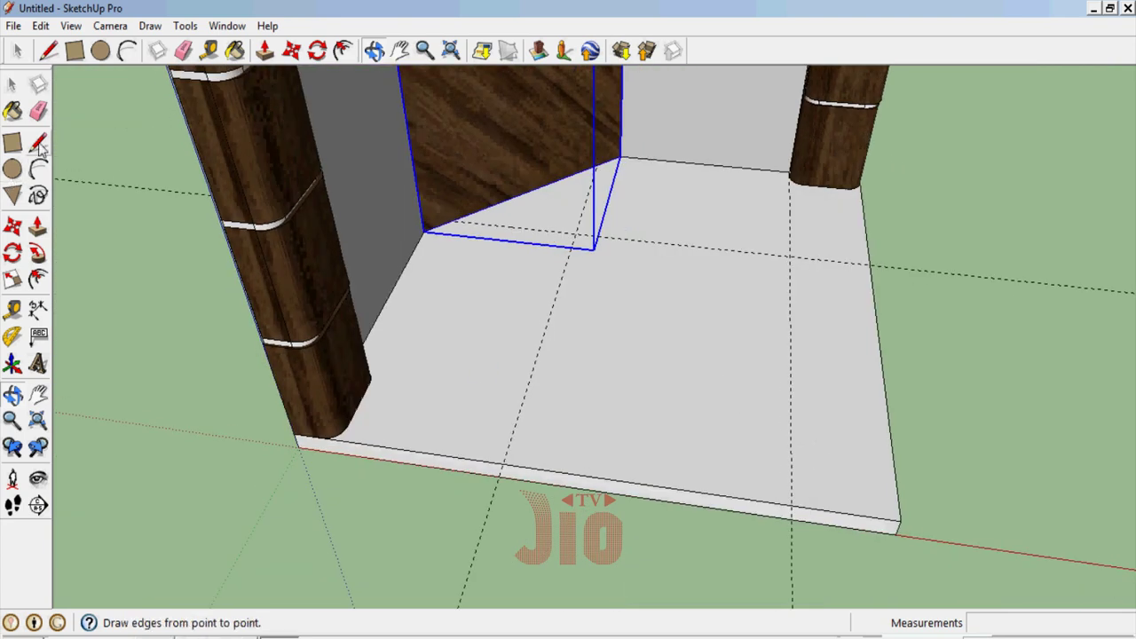
click(38, 146)
click(900, 521)
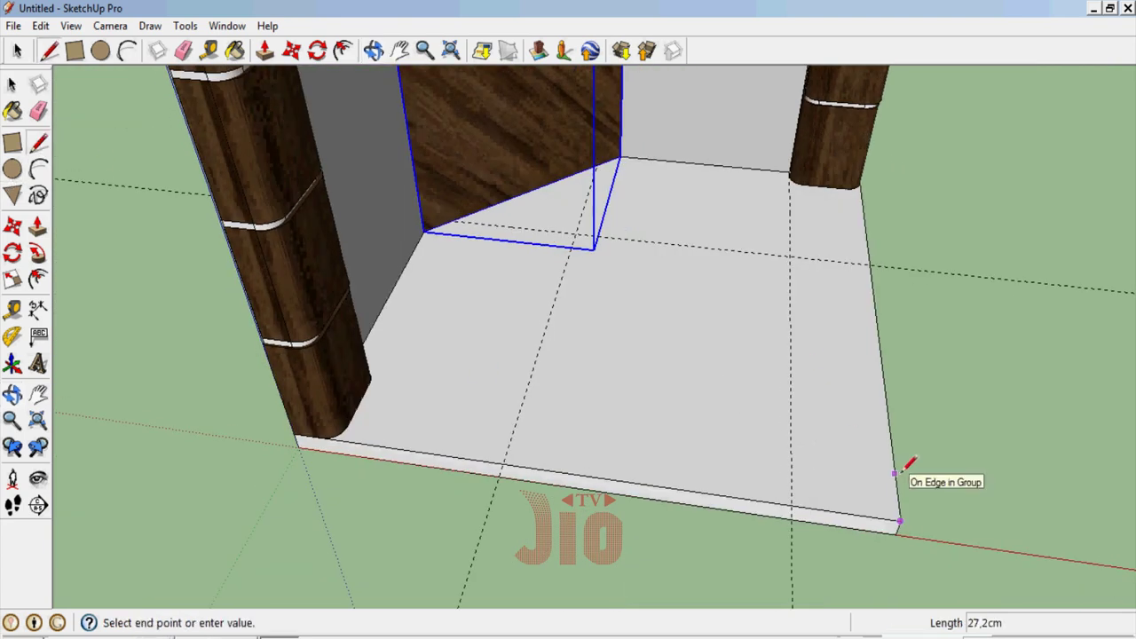
text(110)
key(Return)
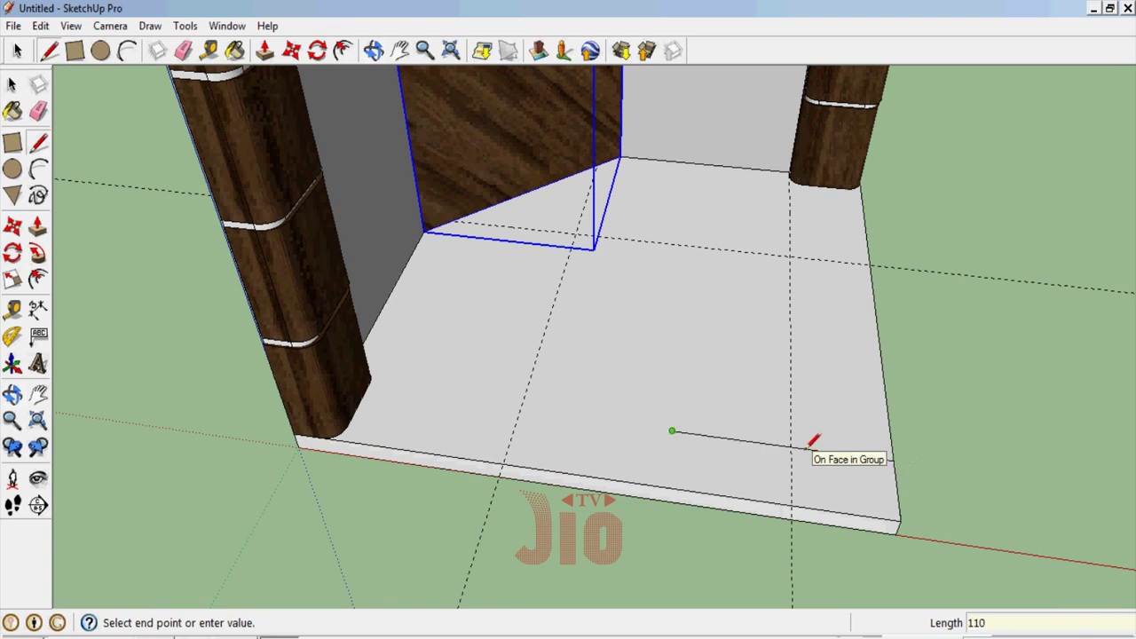
key(Return)
click(665, 487)
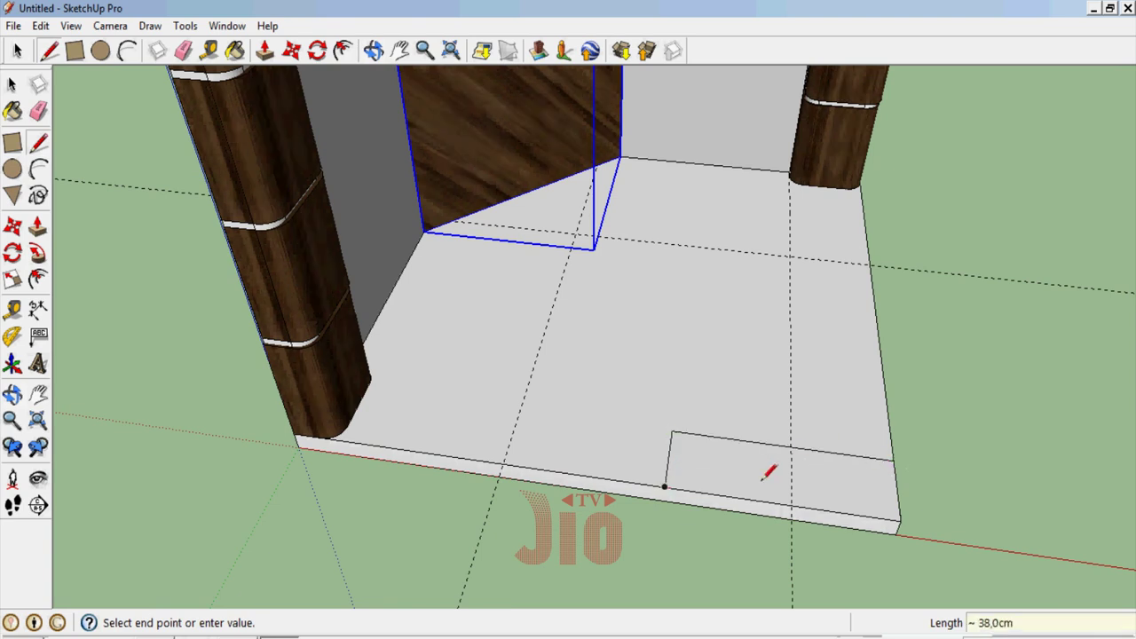
click(900, 521)
key(p)
drag(875, 507, 874, 441)
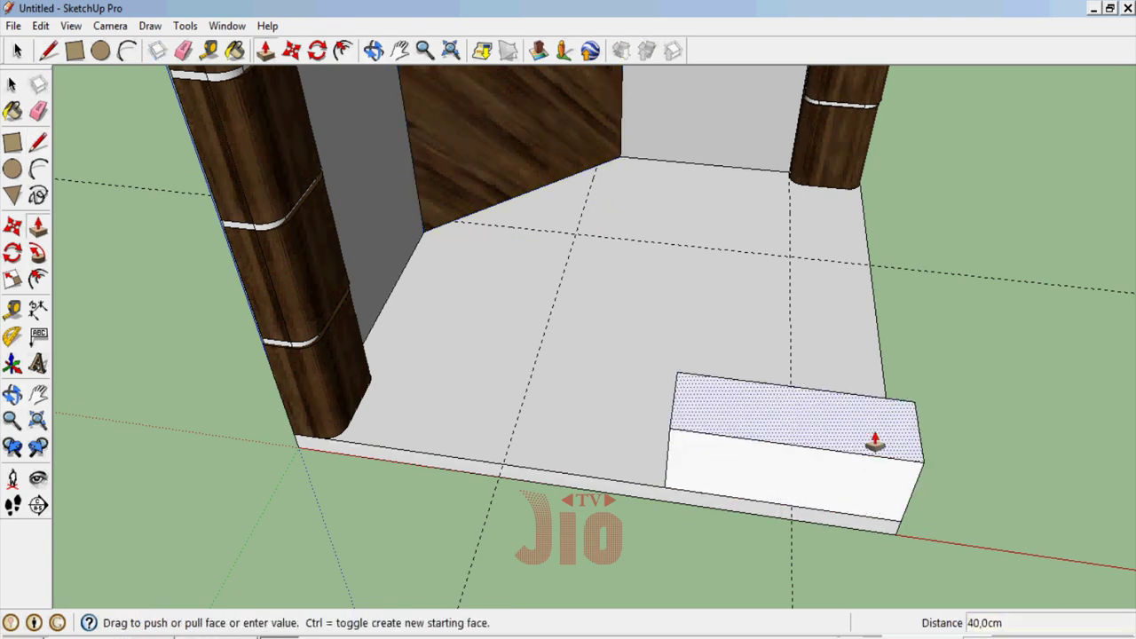
key(Return)
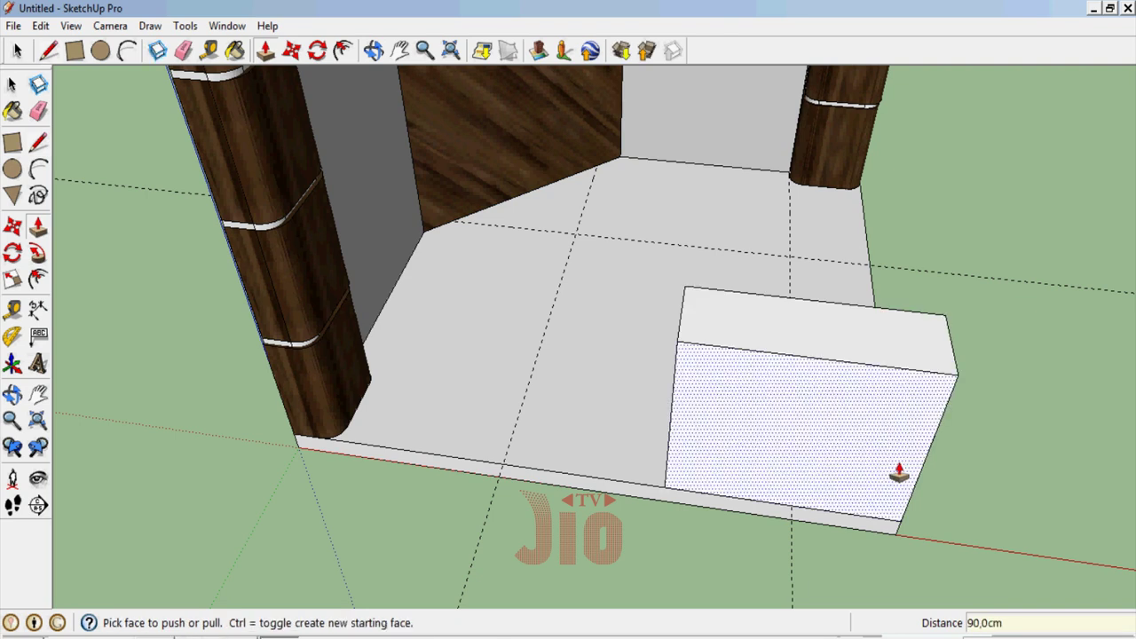
Offset the counter's front face into a border and recess the inner panel 2 cm
scroll(887, 470, up, 3)
click(12, 395)
drag(656, 373, 677, 251)
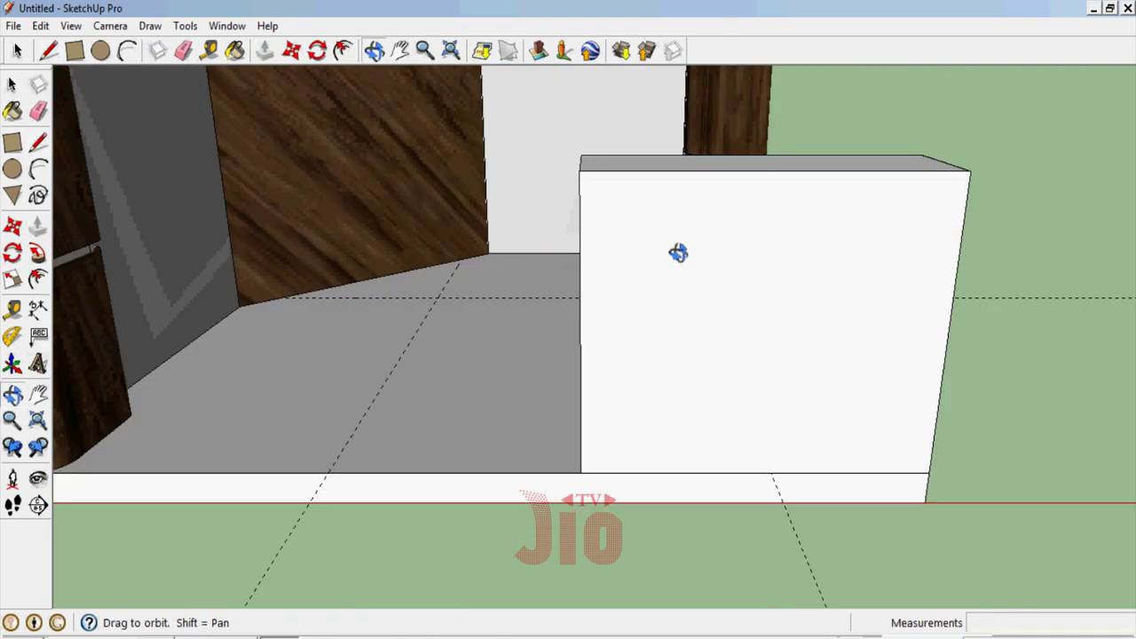
click(37, 279)
click(587, 277)
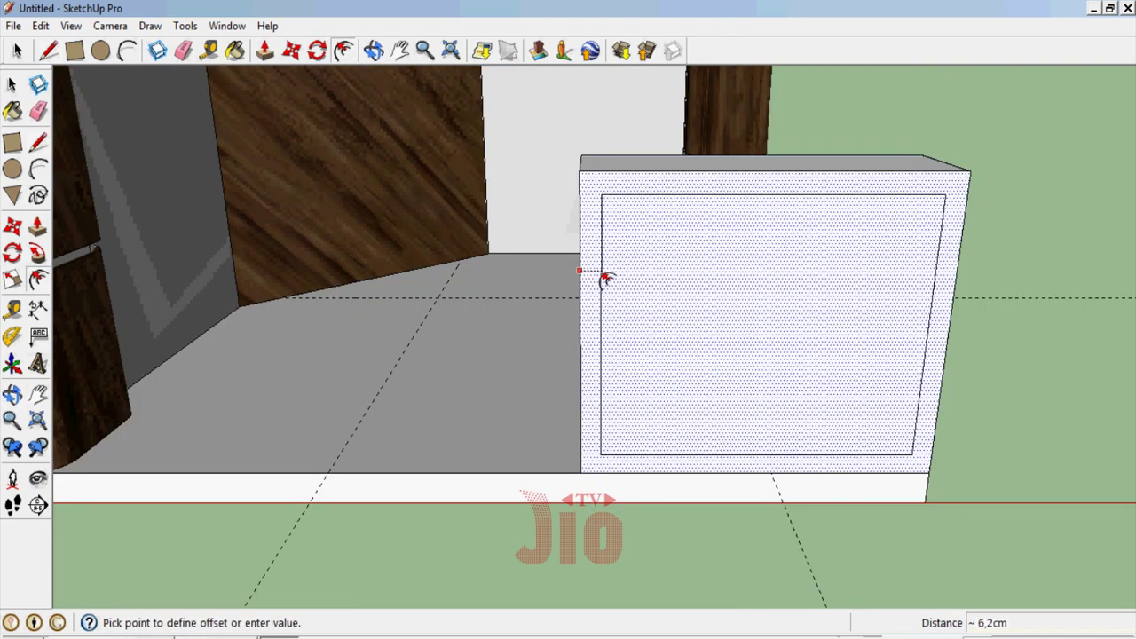
click(608, 279)
key(p)
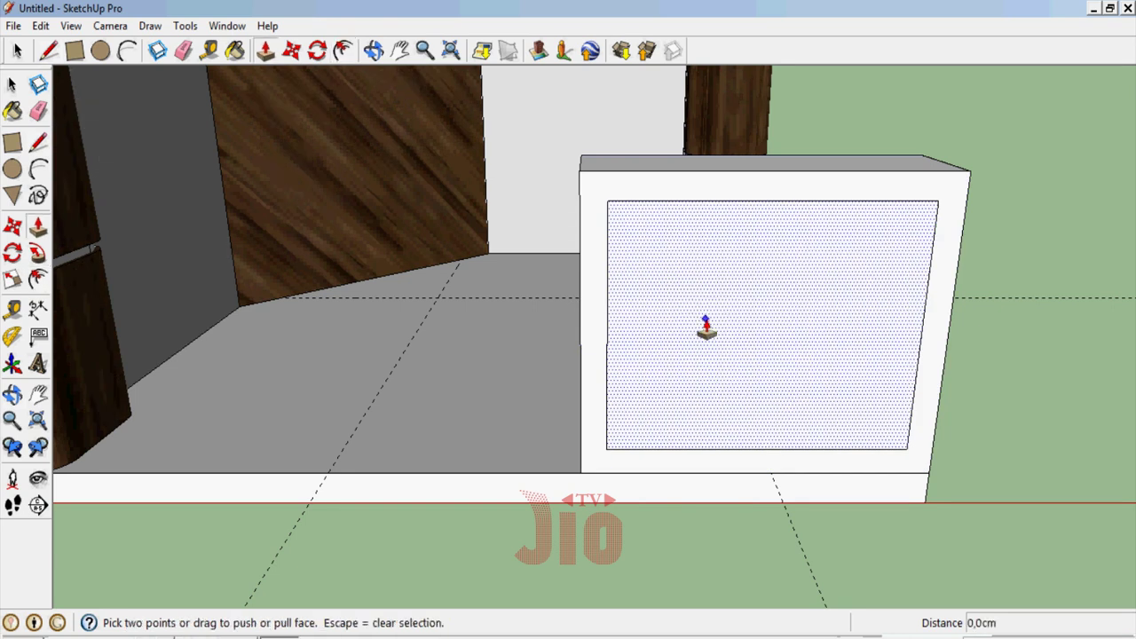
click(705, 332)
text(2)
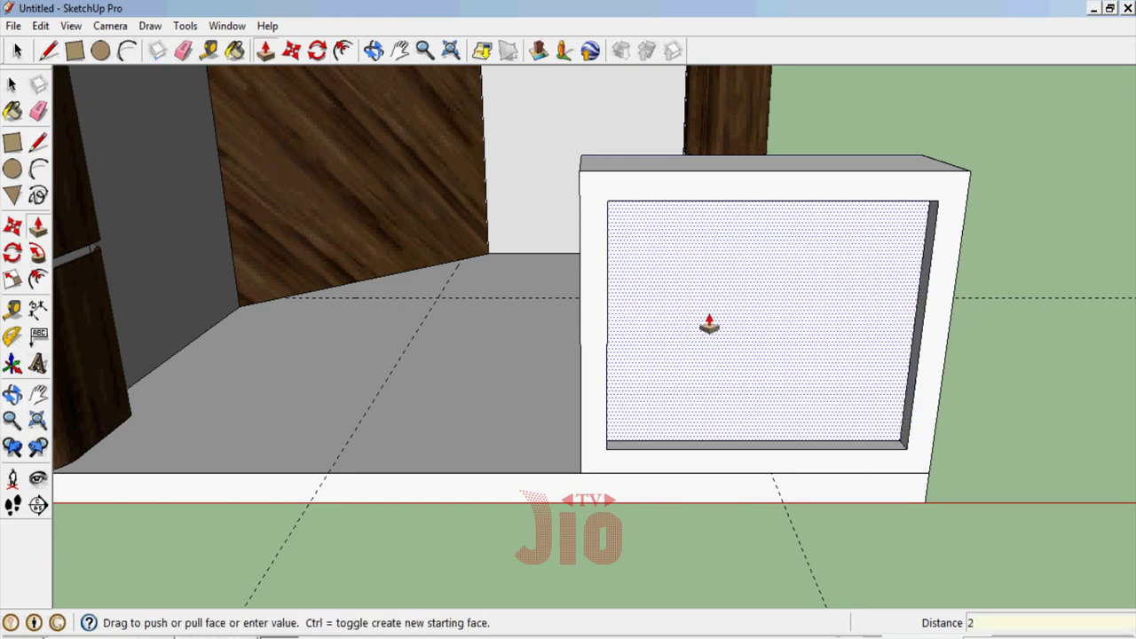
key(Return)
Paint the counter frame, excluding the inner front panel, with the Wood_Floor texture
click(12, 84)
click(666, 299)
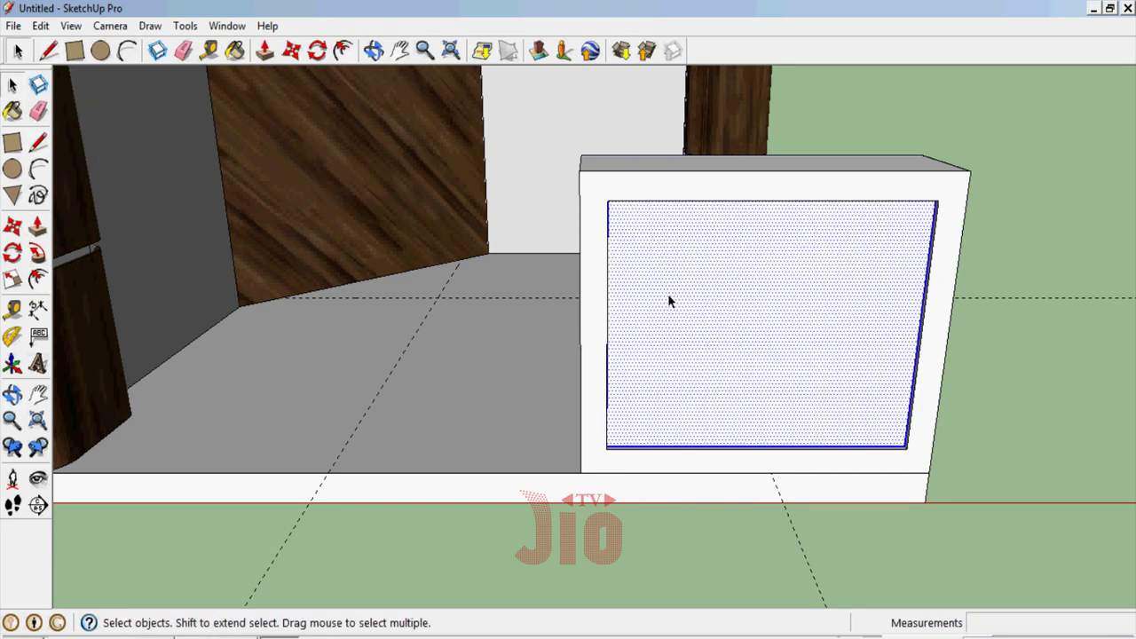
triple_click(753, 320)
shift+click(719, 330)
key(b)
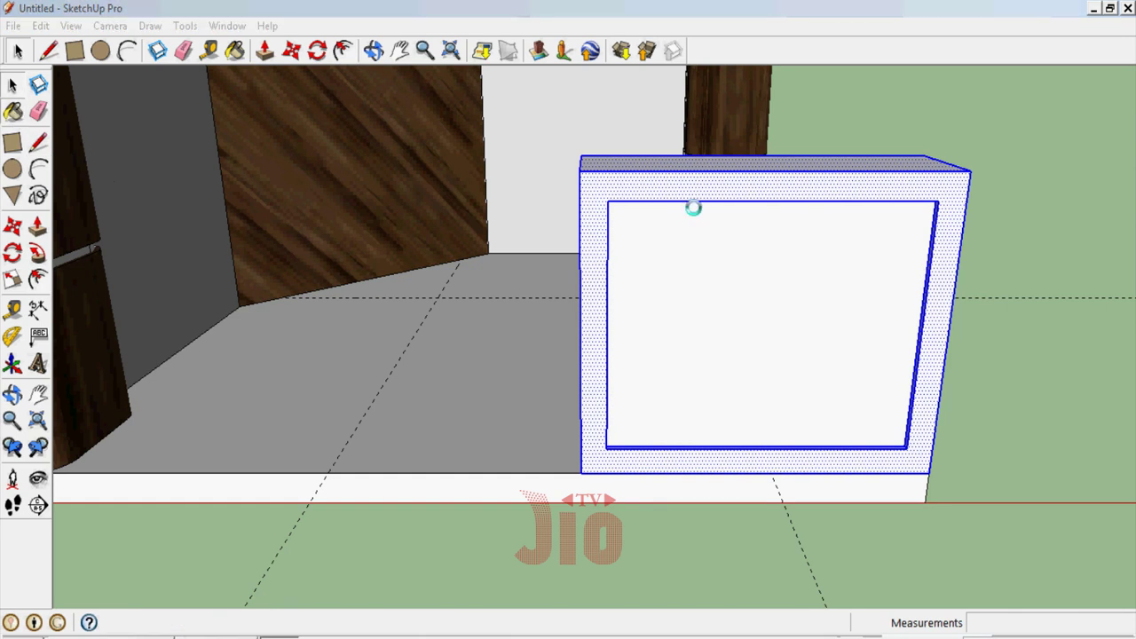
click(692, 183)
click(1066, 190)
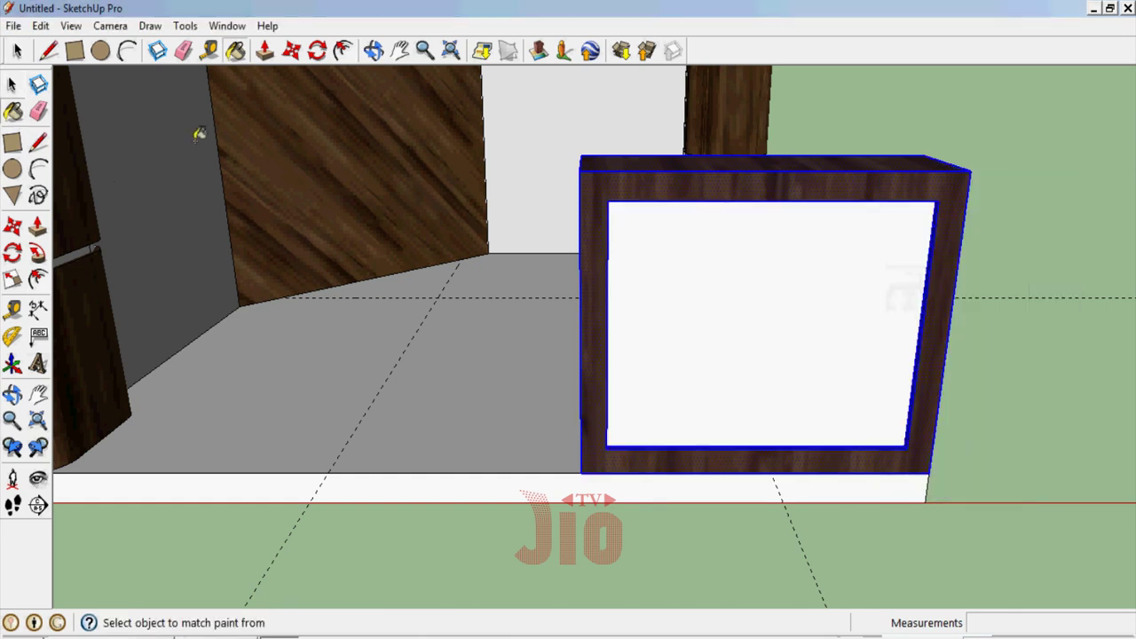
Select the whole counter and choose an option from its context menu
click(12, 83)
triple_click(731, 291)
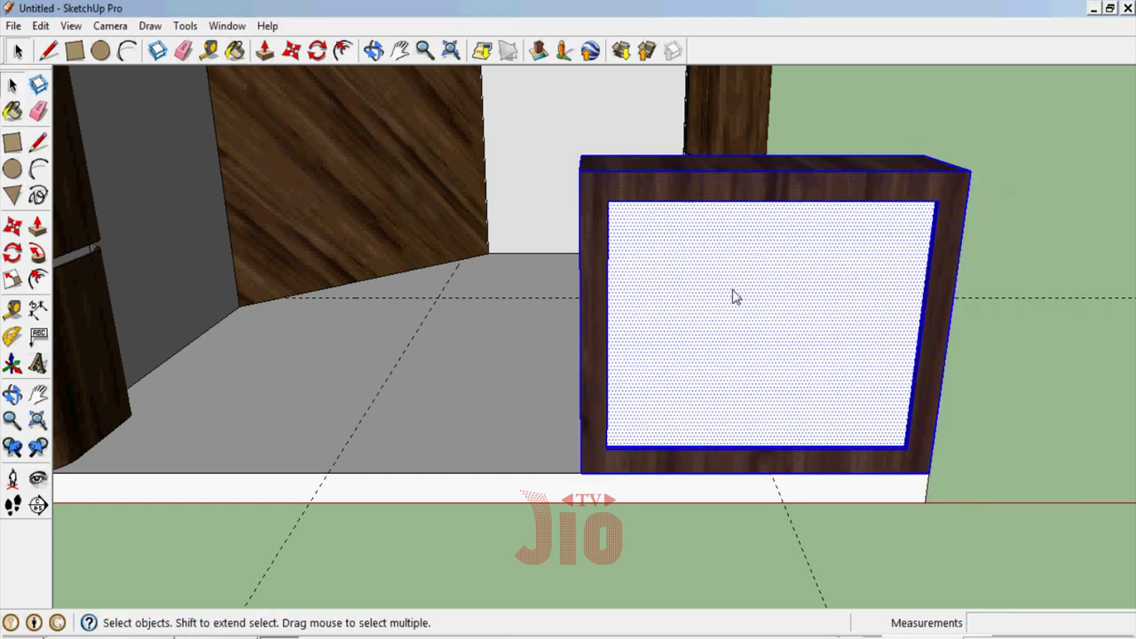
right_click(732, 298)
click(584, 413)
Create 3D 'JIO TV' text on the counter's white panel and paint it black
click(38, 364)
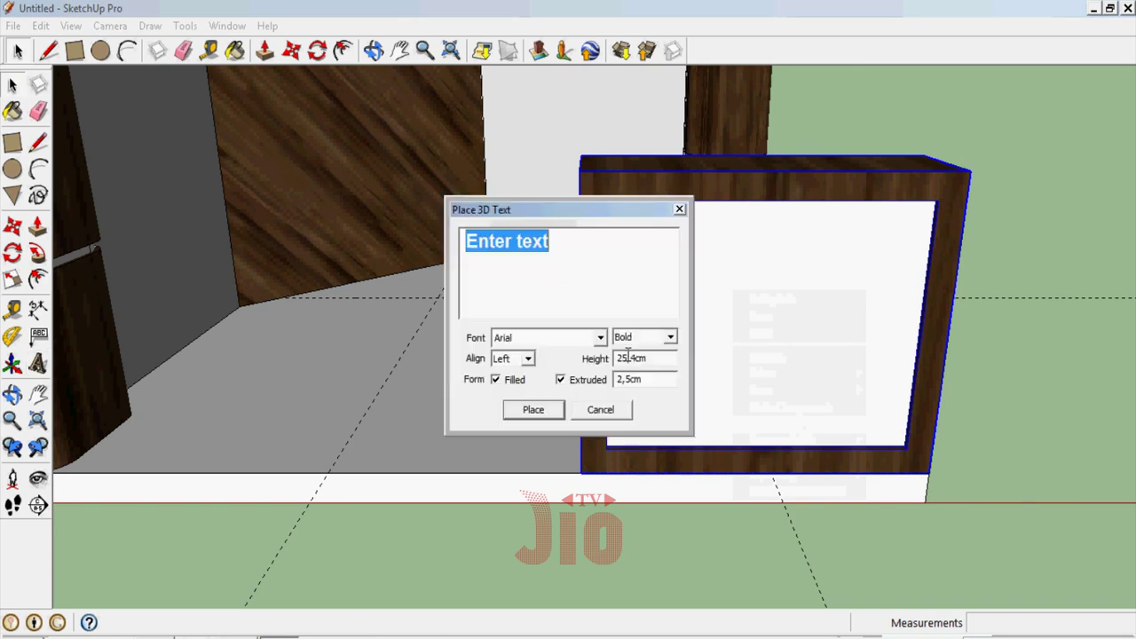
text(JIO TV)
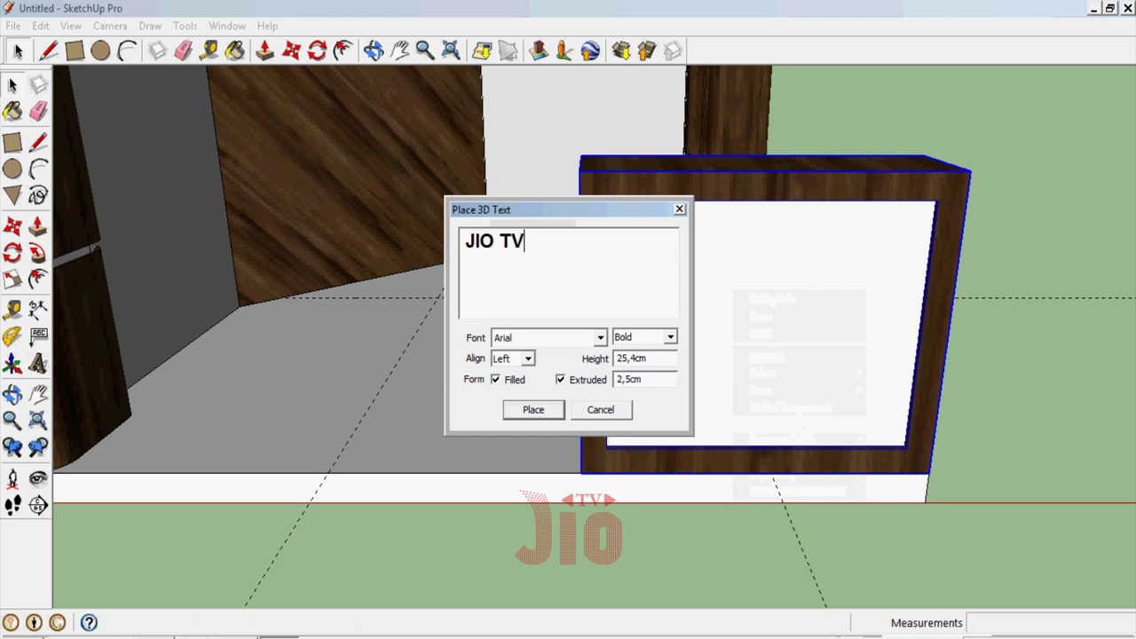
click(551, 418)
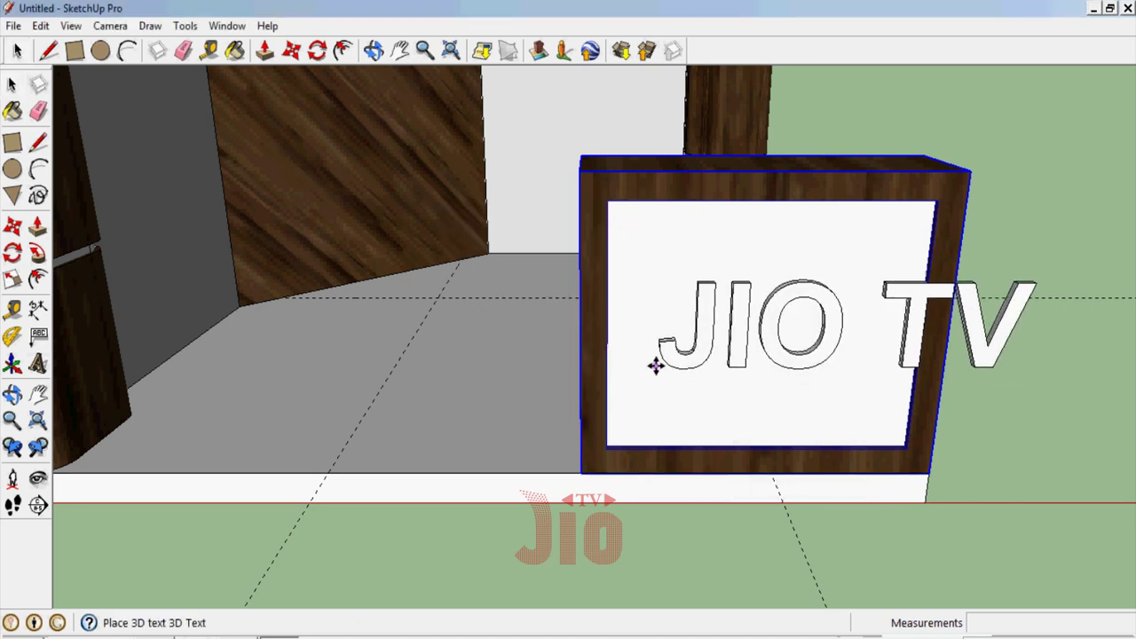
click(657, 364)
key(b)
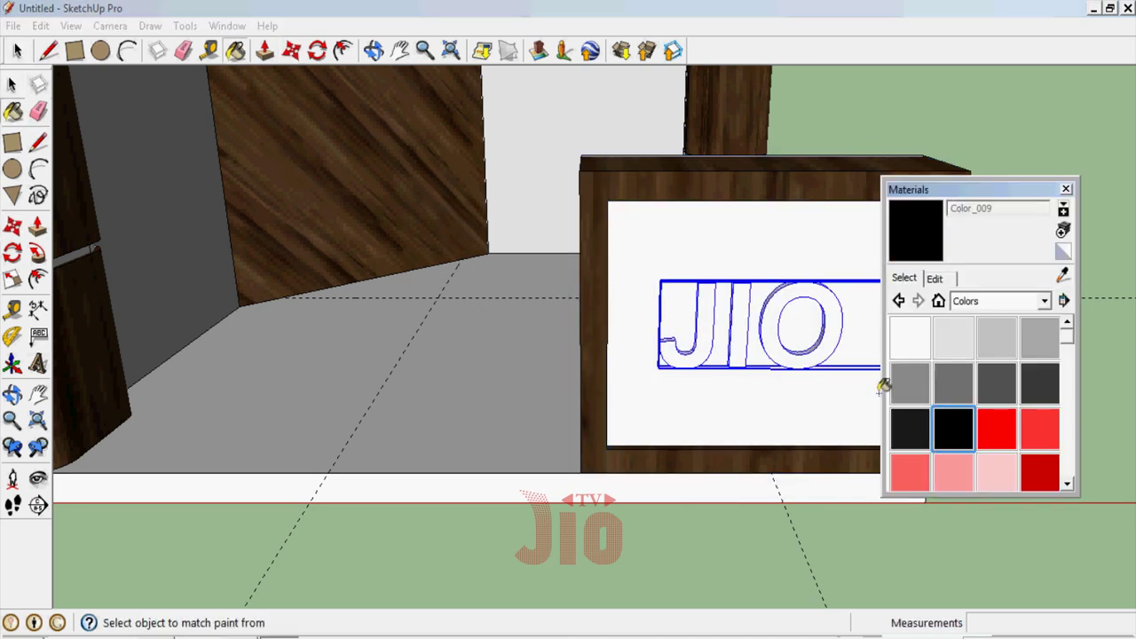
click(789, 292)
click(1065, 189)
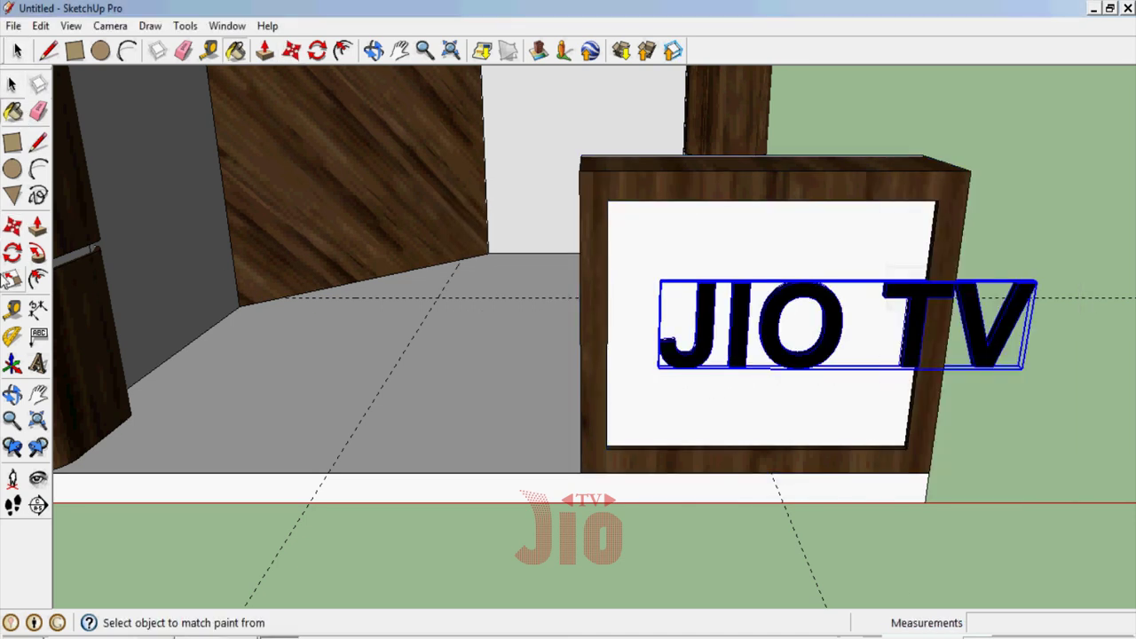
Scale the JIO TV lettering to half size and centre it on the panel
key(s)
drag(1036, 283, 843, 326)
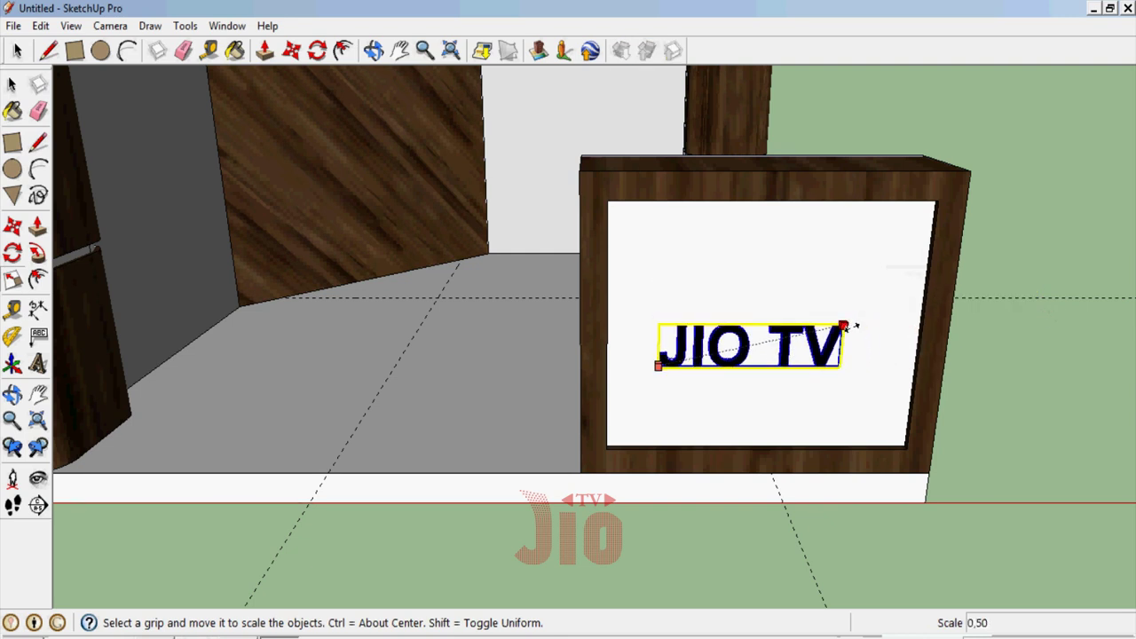
middle_drag(843, 325, 765, 222)
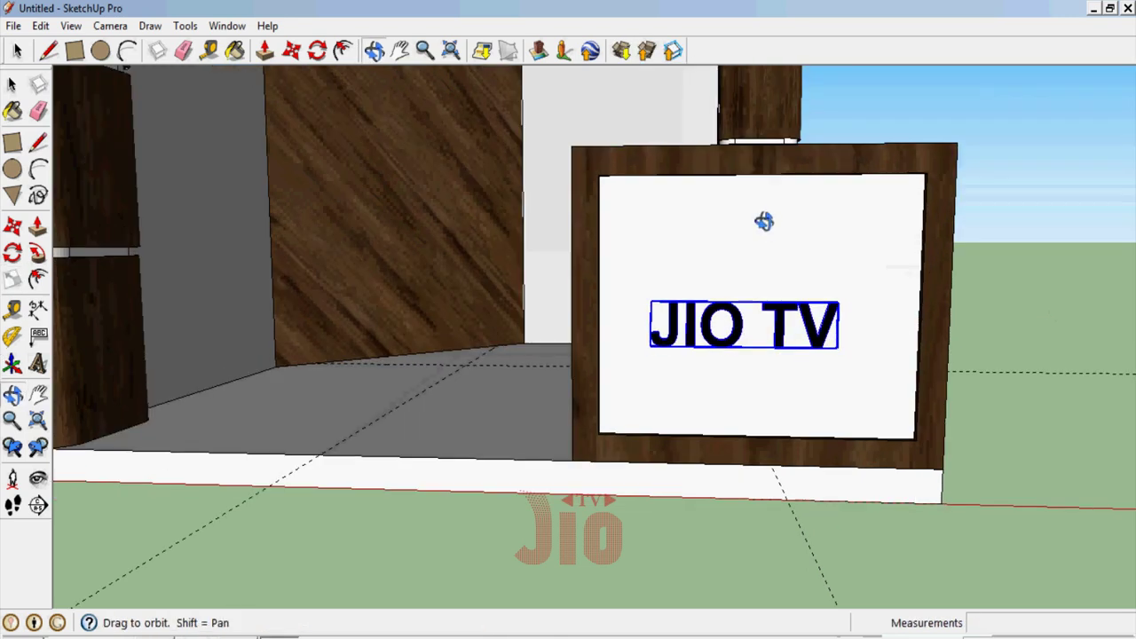
click(12, 227)
drag(743, 328, 757, 304)
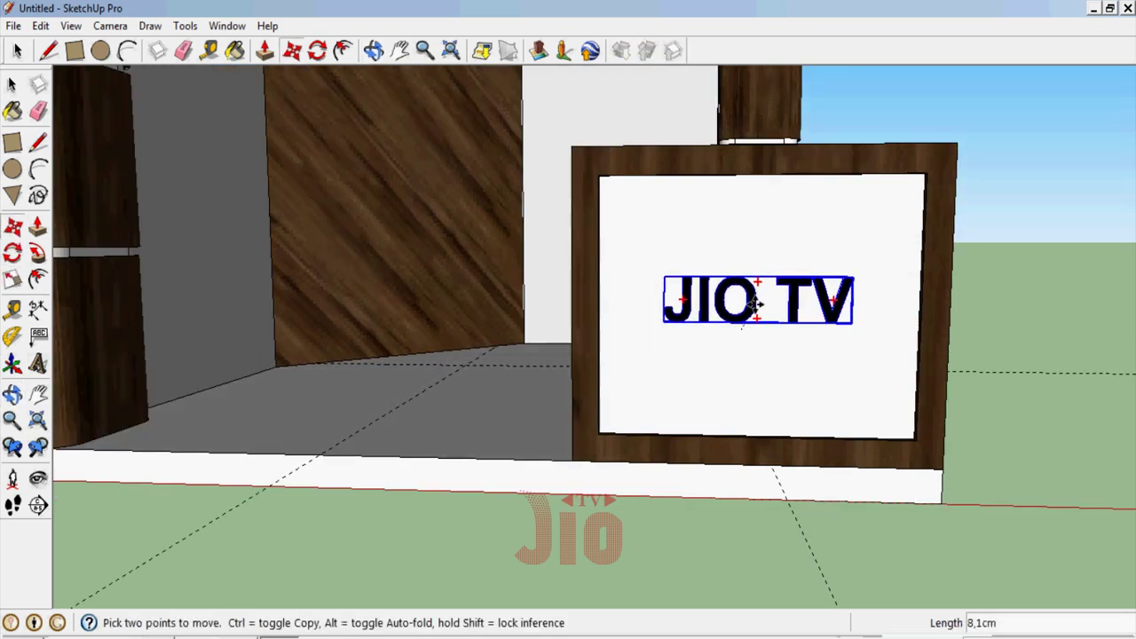
middle_drag(313, 399, 692, 468)
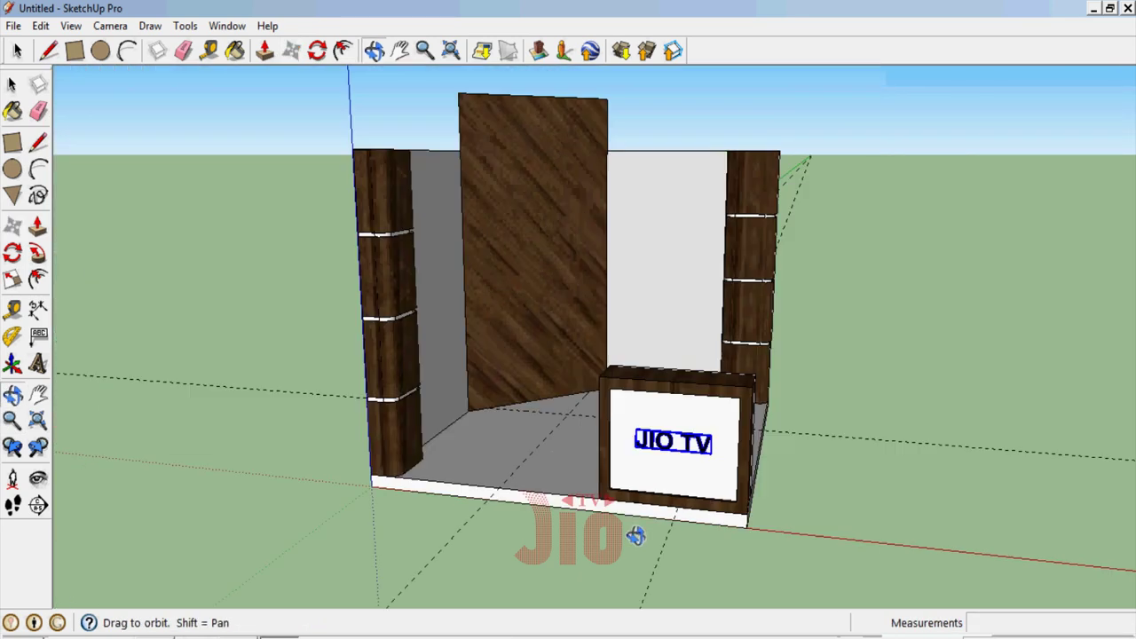
Paste a copy of the JIO TV text onto the back panel and paint it Color_000 white
scroll(692, 468, up, 2)
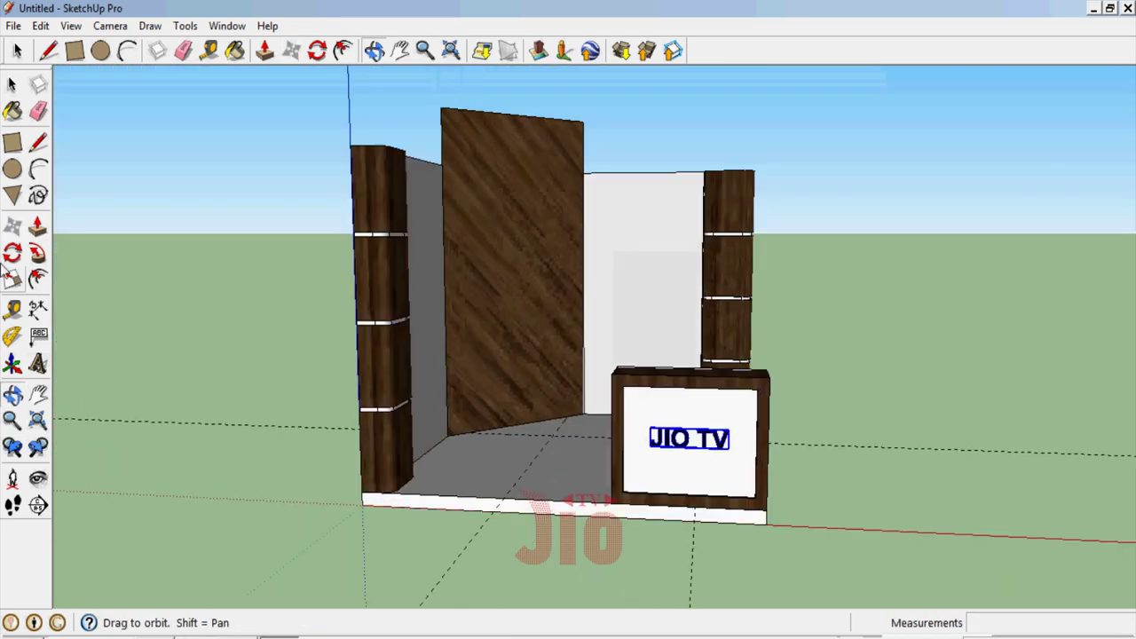
click(12, 227)
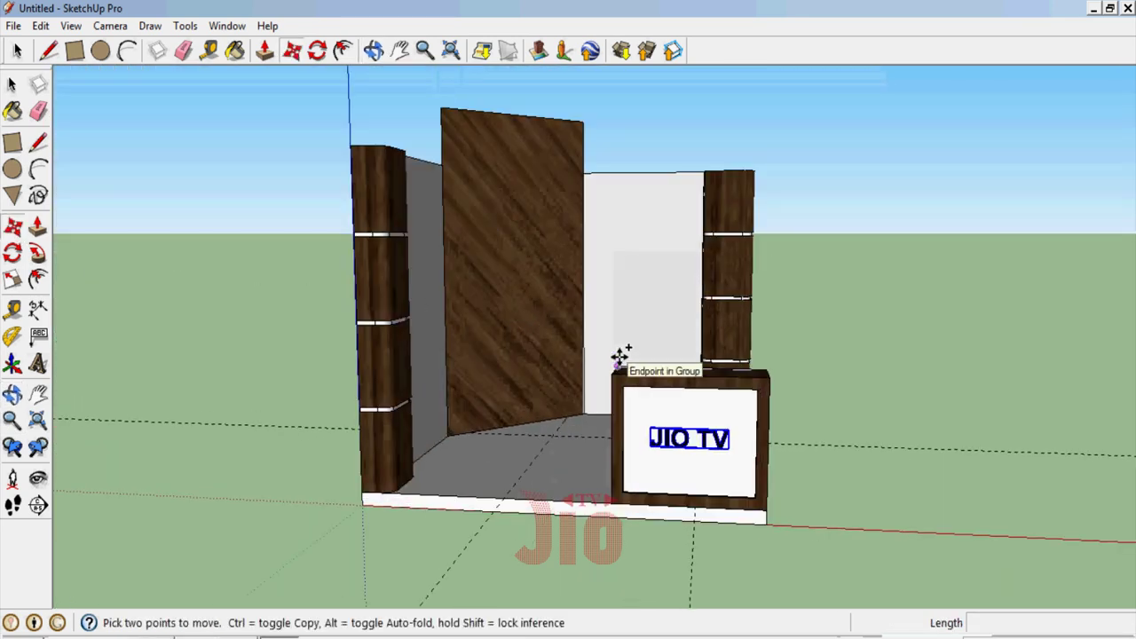
scroll(539, 196, up, 3)
scroll(444, 195, up, 2)
key(ctrl+v)
click(404, 182)
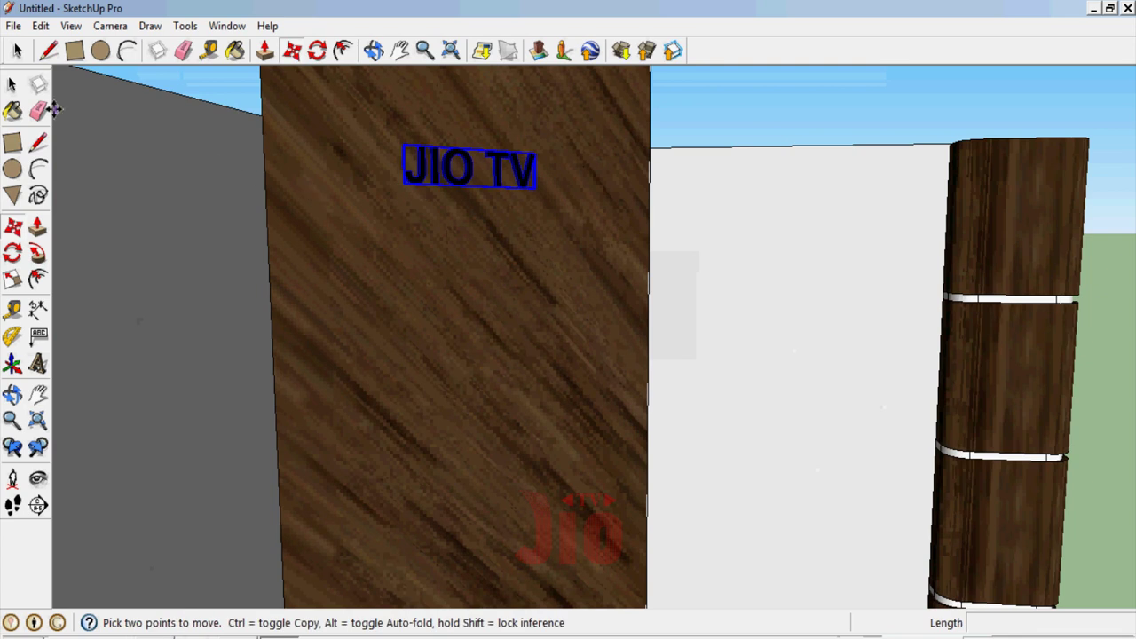
key(b)
click(899, 330)
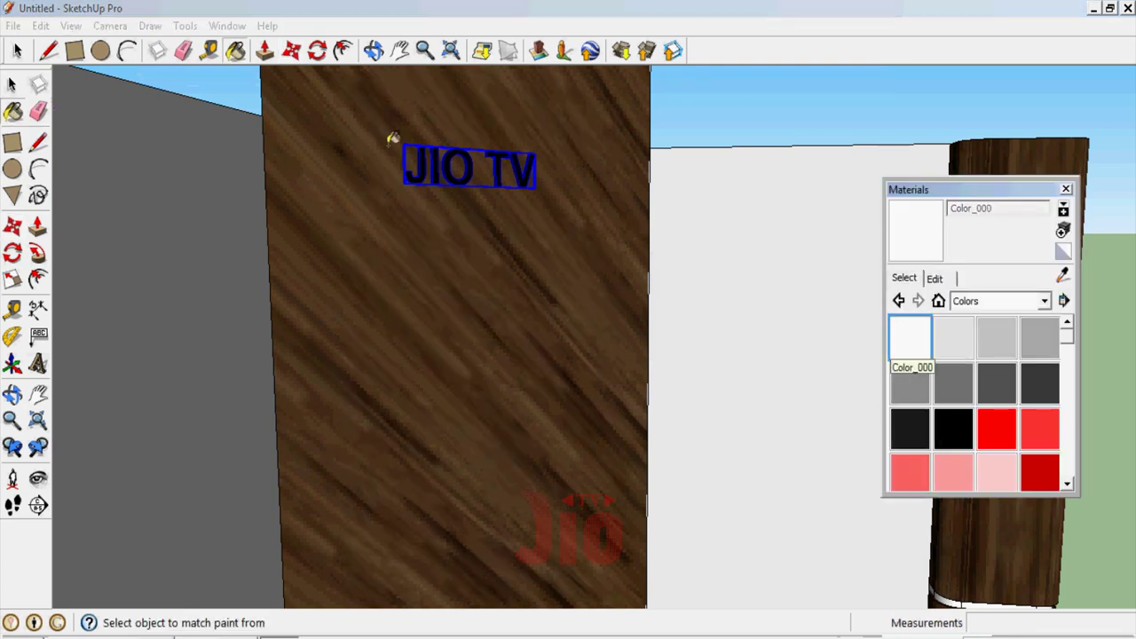
click(416, 158)
click(1066, 190)
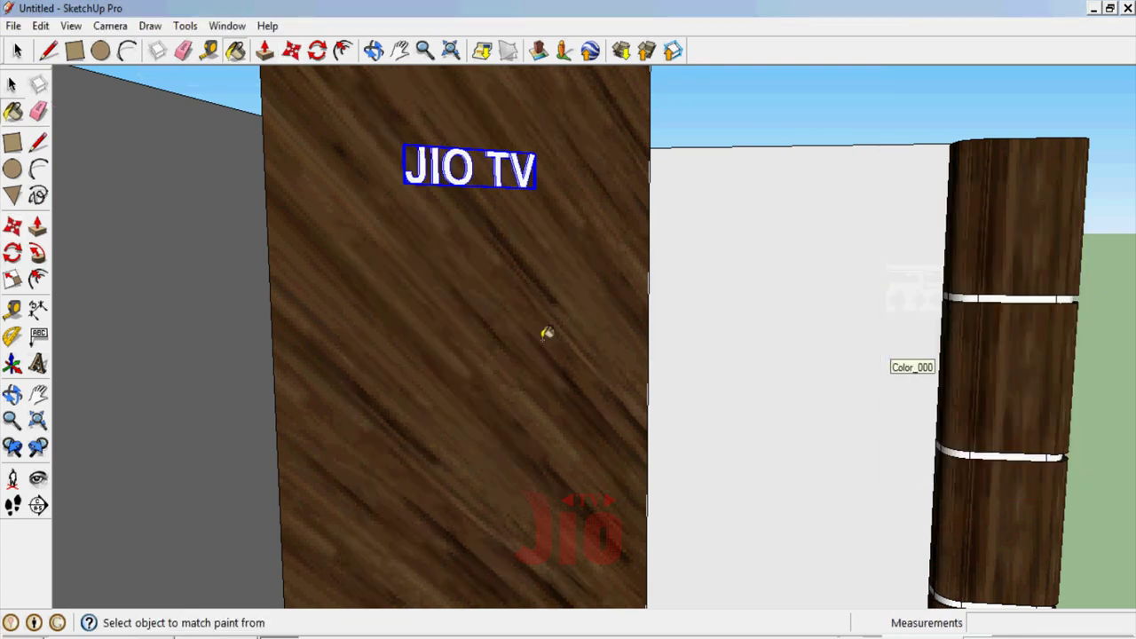
Scale the back-panel lettering by 1.74 and move it near the panel's top
scroll(540, 332, down, 3)
key(s)
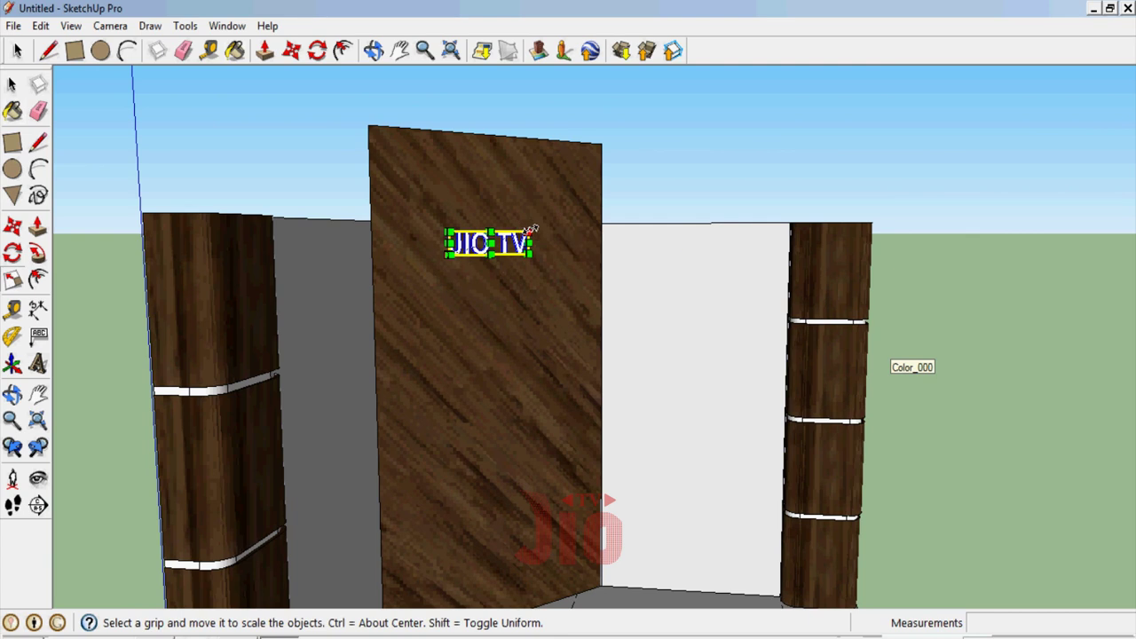
drag(527, 229, 578, 201)
click(13, 394)
mouse_move(479, 373)
mouse_down()
mouse_move(451, 337)
mouse_move(417, 177)
mouse_move(398, 272)
mouse_up()
click(13, 225)
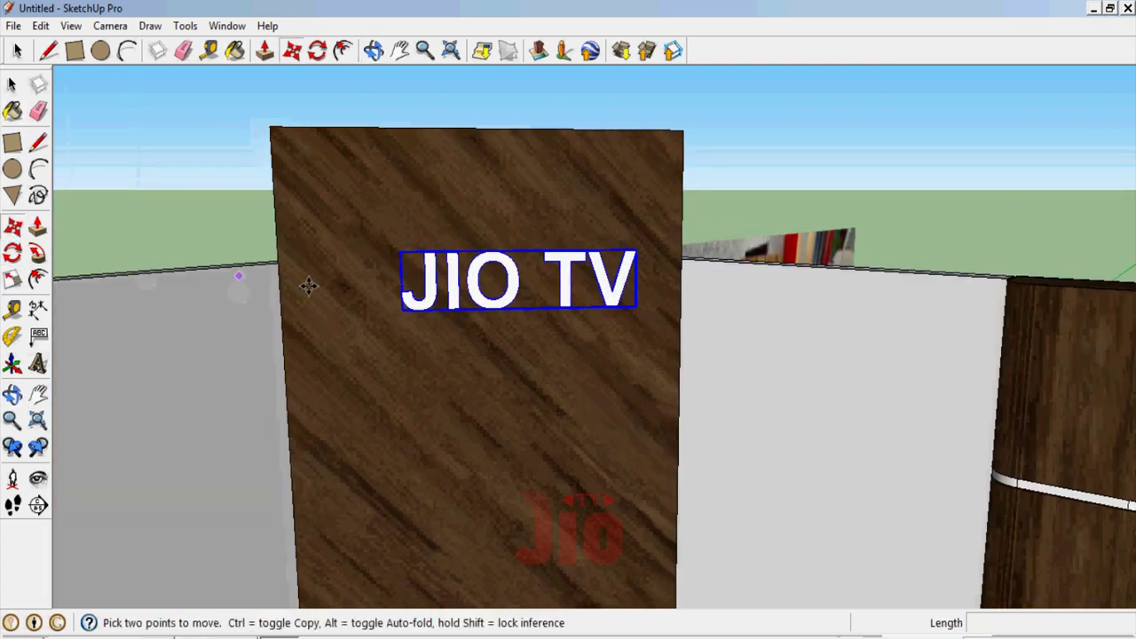
drag(512, 272, 468, 206)
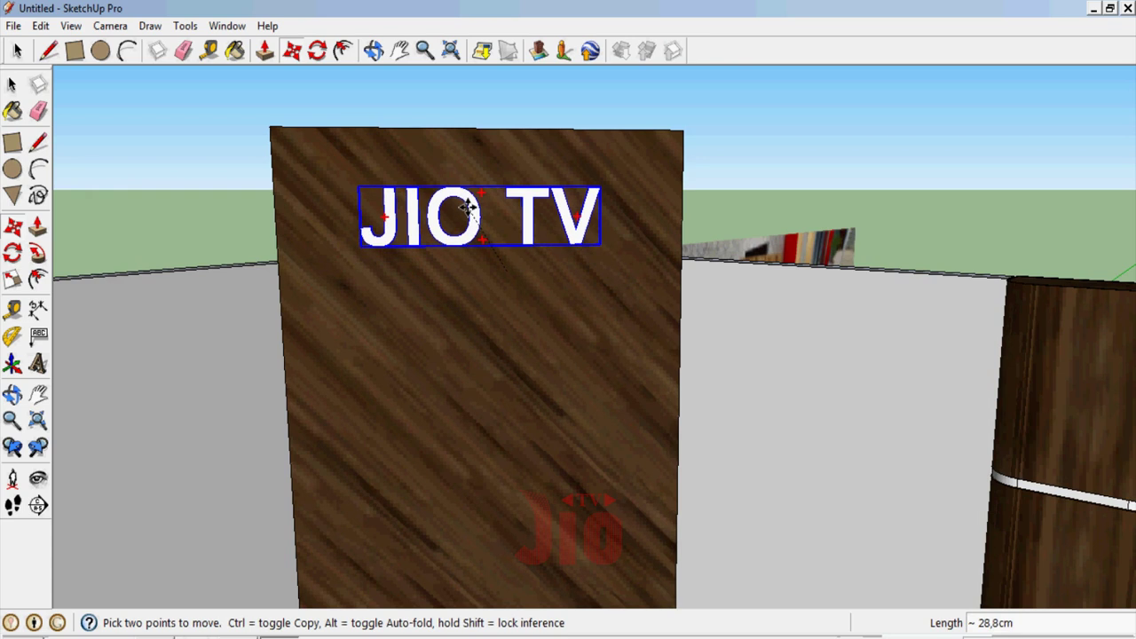
drag(467, 207, 468, 215)
scroll(468, 215, down, 3)
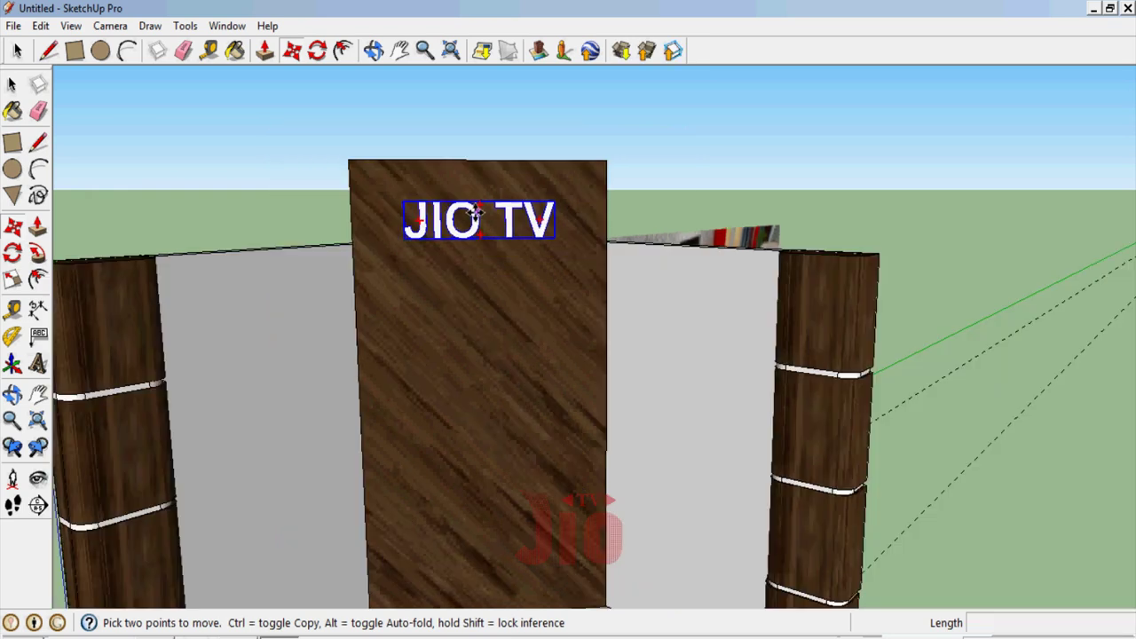
scroll(469, 214, down, 2)
click(13, 397)
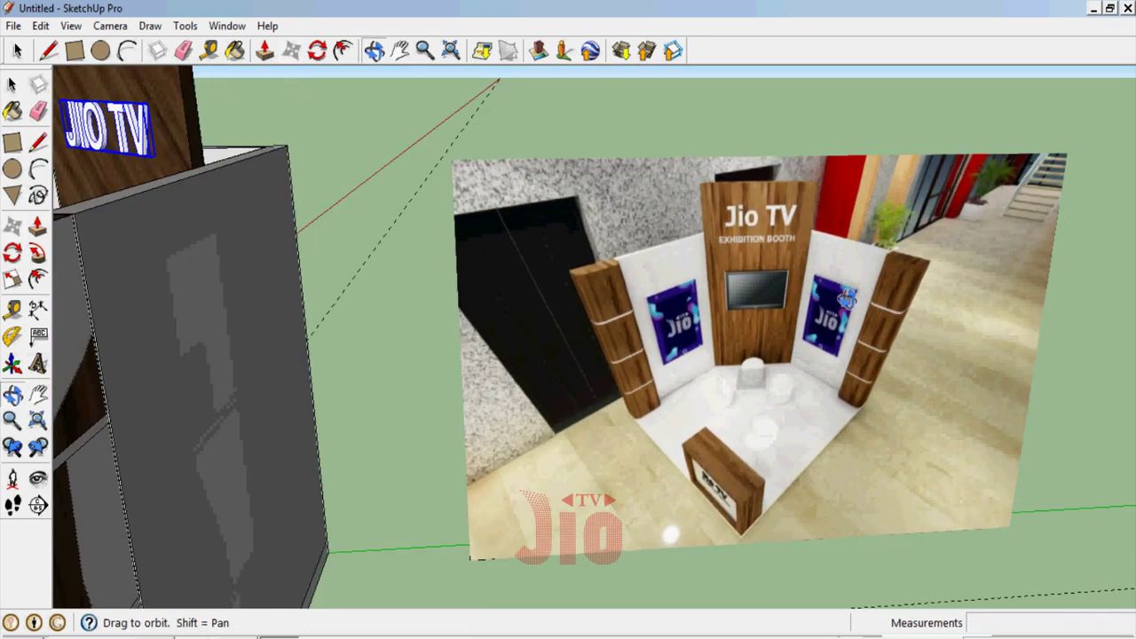
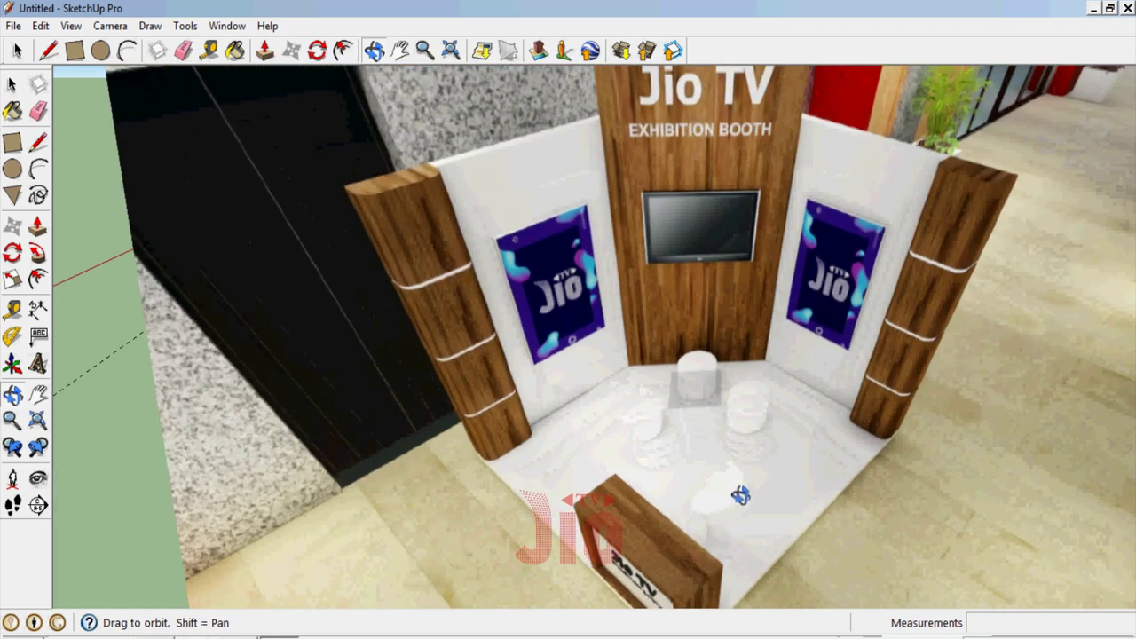
Draw a thin rectangle on the booth floor and raise it into a 124.6 cm tall panel
scroll(702, 396, down, 3)
scroll(740, 483, down, 2)
scroll(819, 456, up, 2)
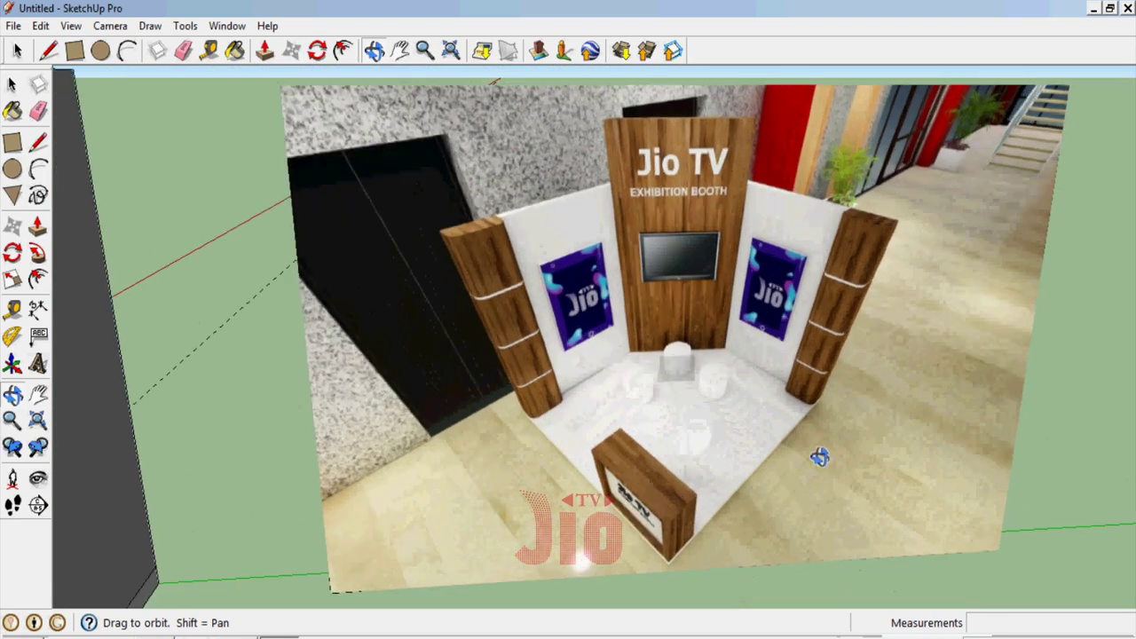
scroll(870, 228, up, 2)
scroll(891, 259, down, 5)
scroll(891, 259, down, 3)
mouse_move(609, 399)
mouse_down()
mouse_move(743, 432)
mouse_move(756, 447)
mouse_move(629, 436)
mouse_up()
scroll(825, 369, up, 2)
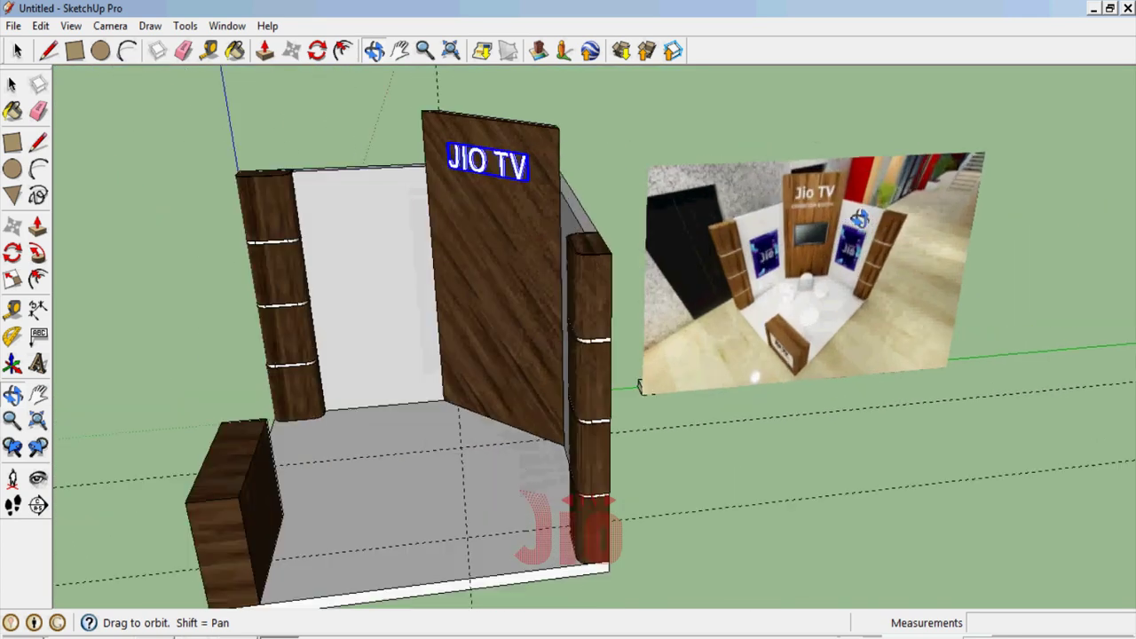
scroll(809, 501, up, 3)
scroll(820, 233, up, 2)
scroll(820, 234, down, 2)
scroll(820, 234, down, 1)
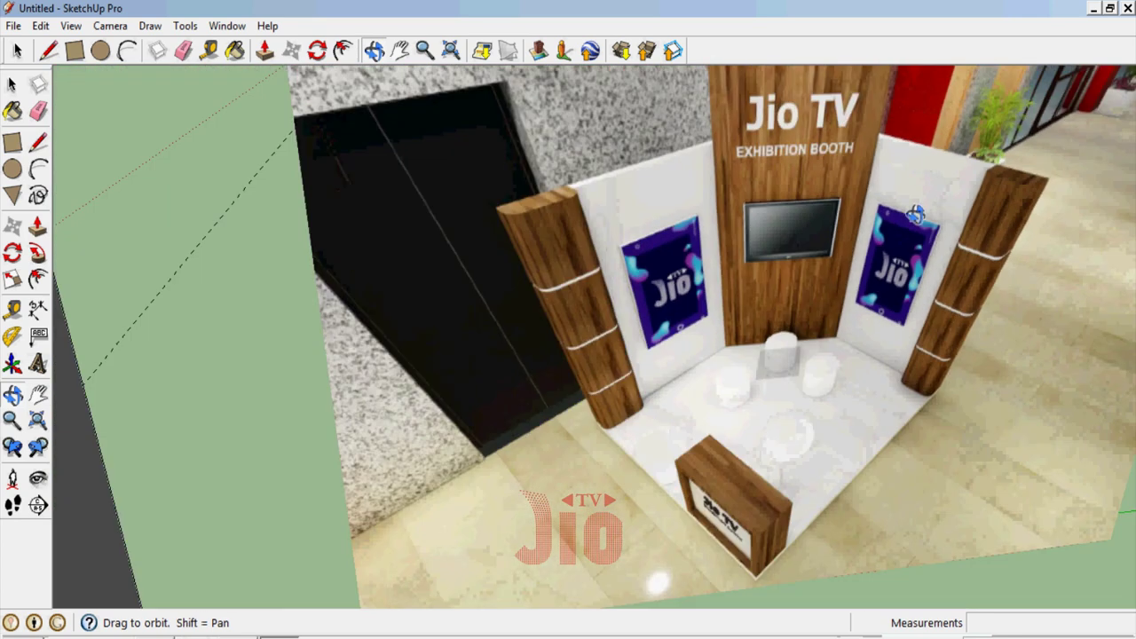
scroll(674, 476, down, 3)
drag(675, 477, 873, 302)
scroll(685, 426, down, 3)
scroll(631, 545, up, 3)
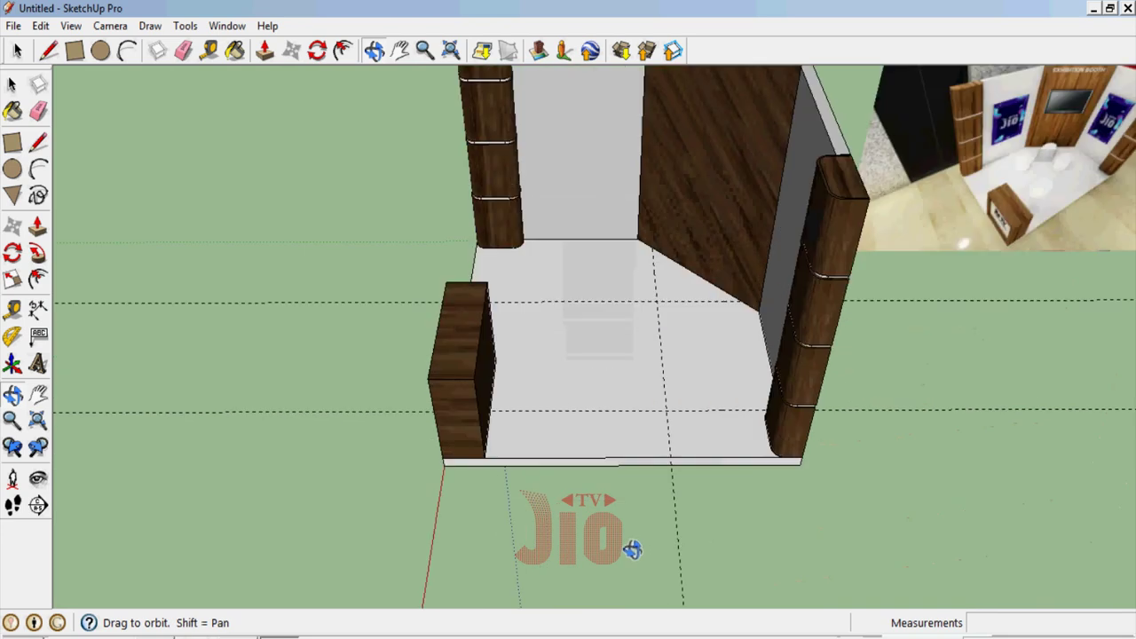
scroll(596, 439, up, 2)
click(12, 142)
click(537, 341)
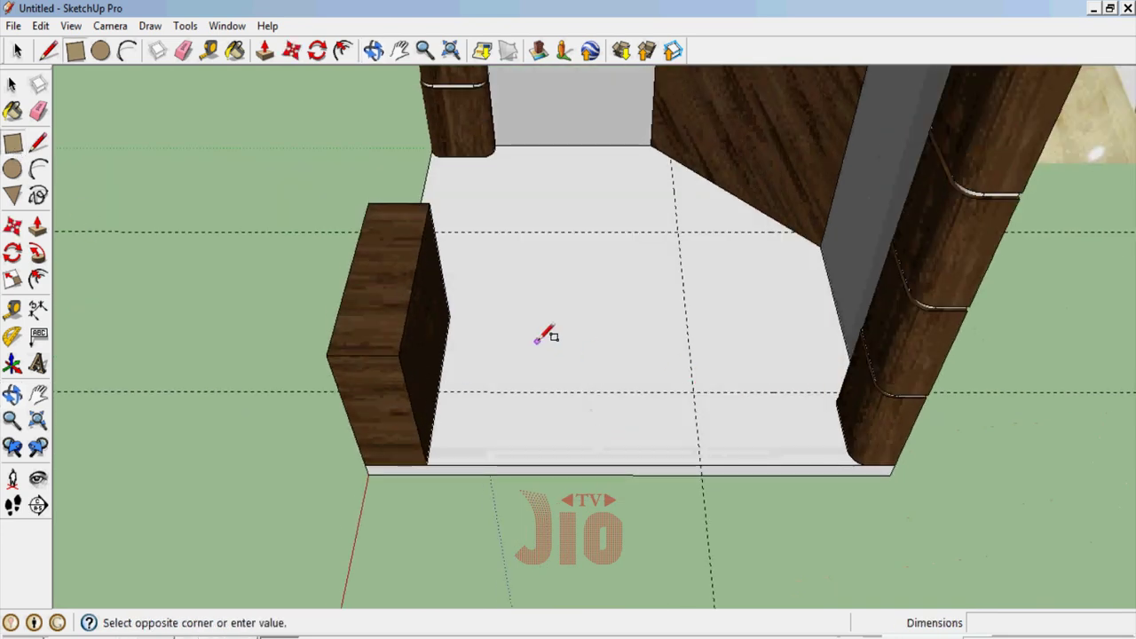
click(786, 352)
key(p)
drag(781, 355, 810, 181)
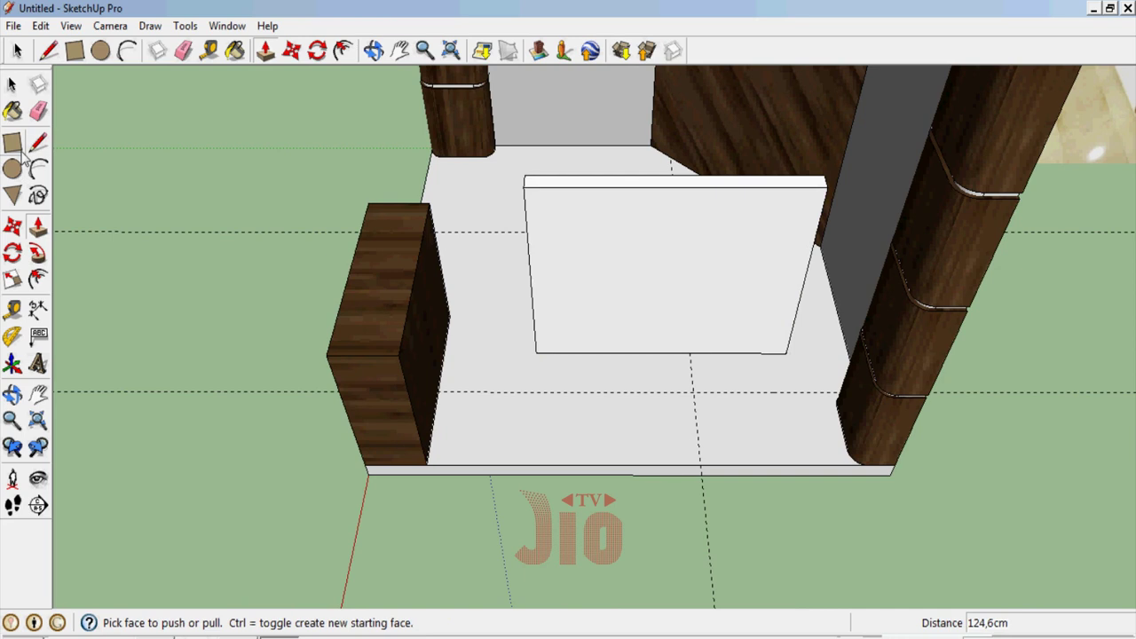
Create a new material textured with lg2.jpg from the Desktop Sketchup folder and paint the panel
click(12, 393)
drag(376, 400, 175, 192)
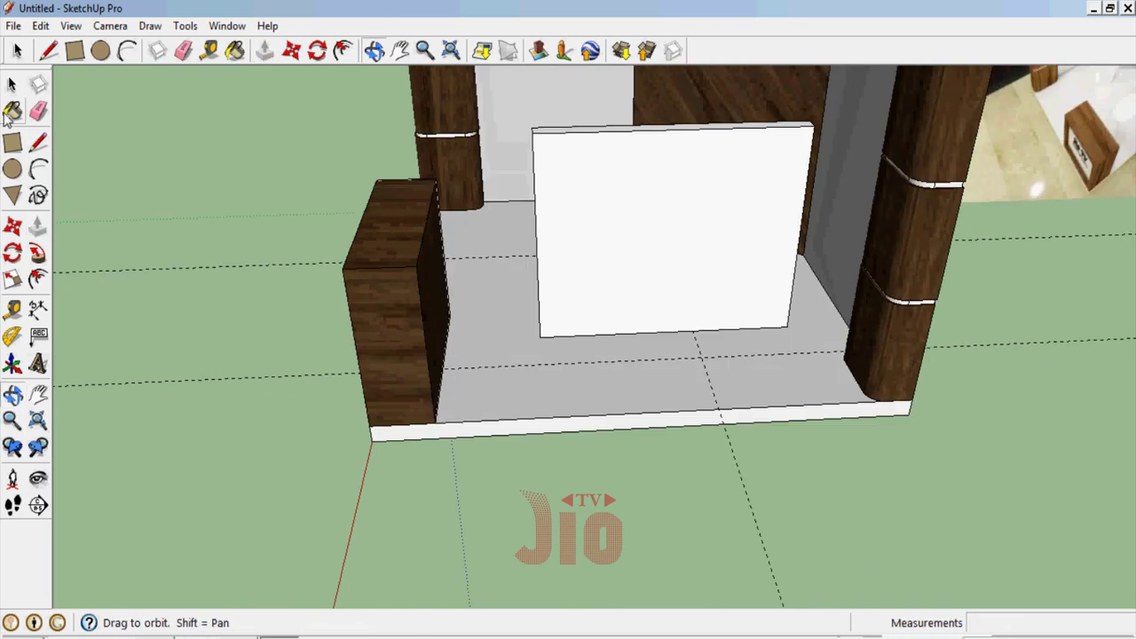
click(10, 111)
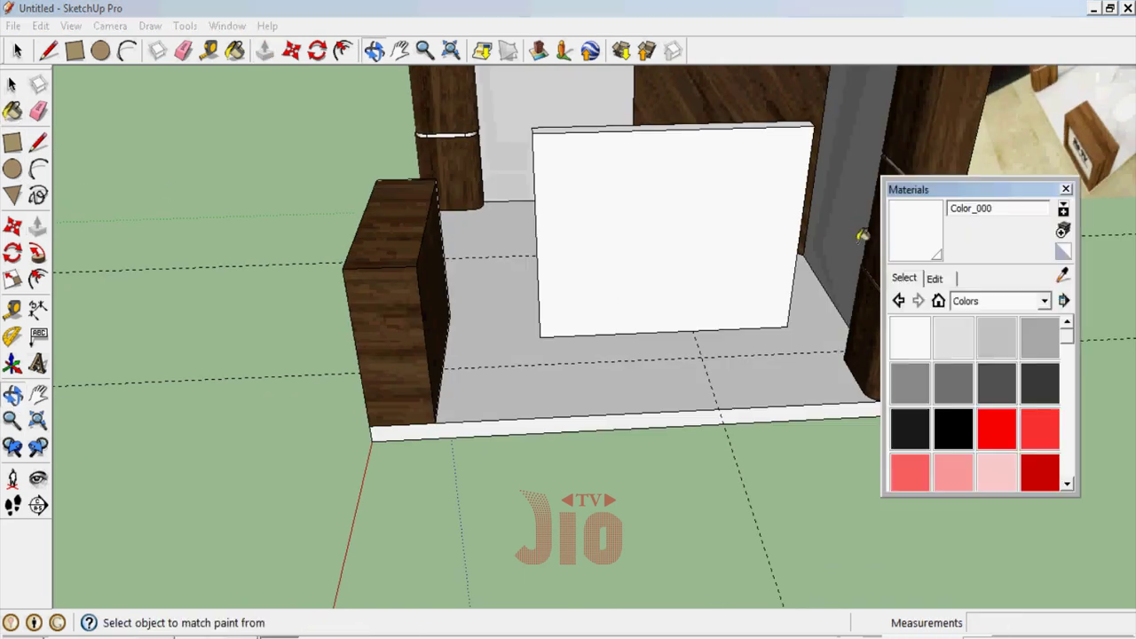
click(1062, 232)
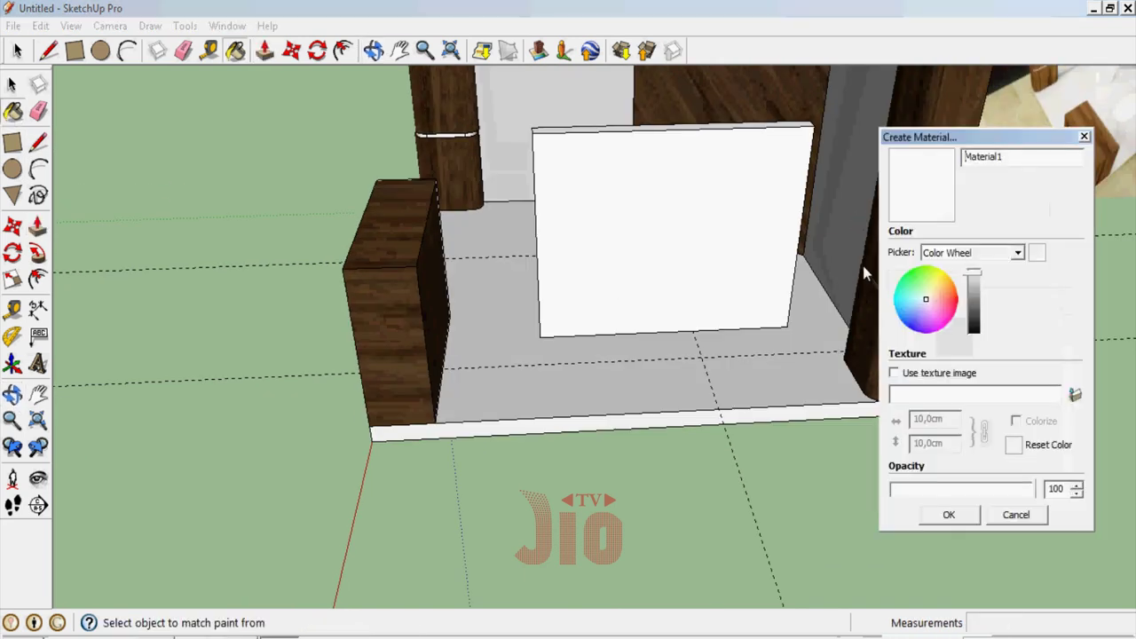
click(1075, 396)
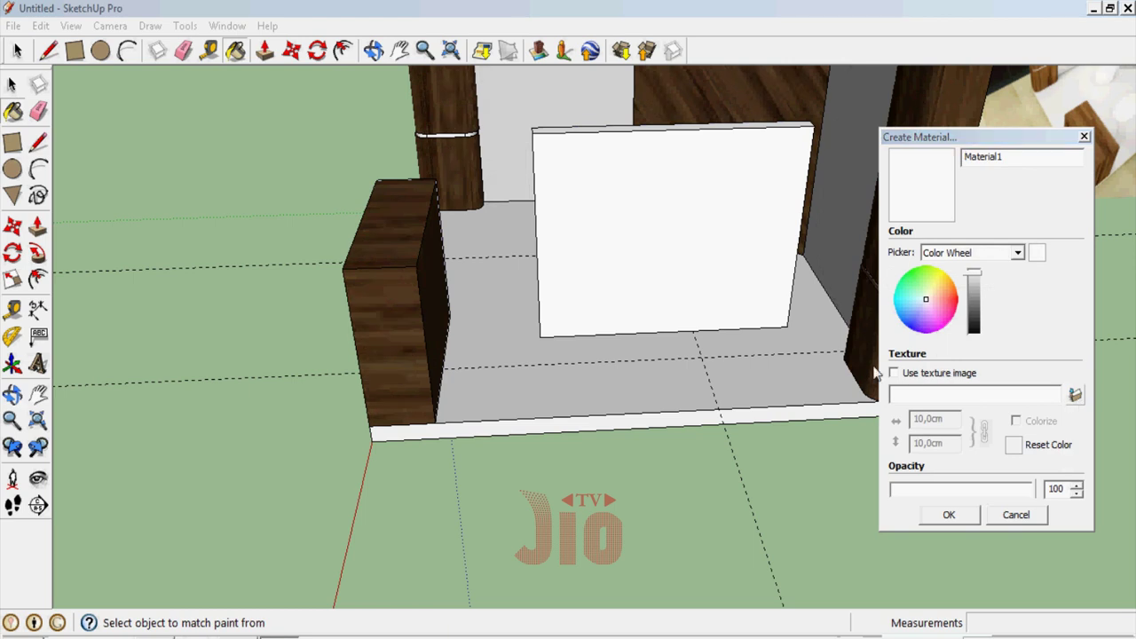
click(556, 271)
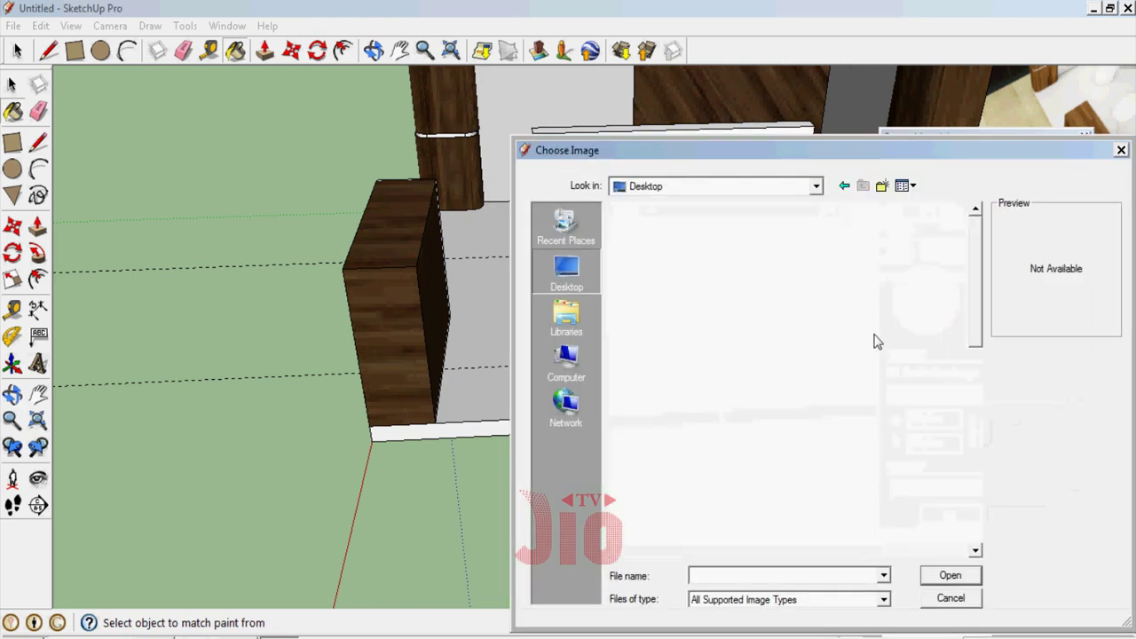
double_click(744, 404)
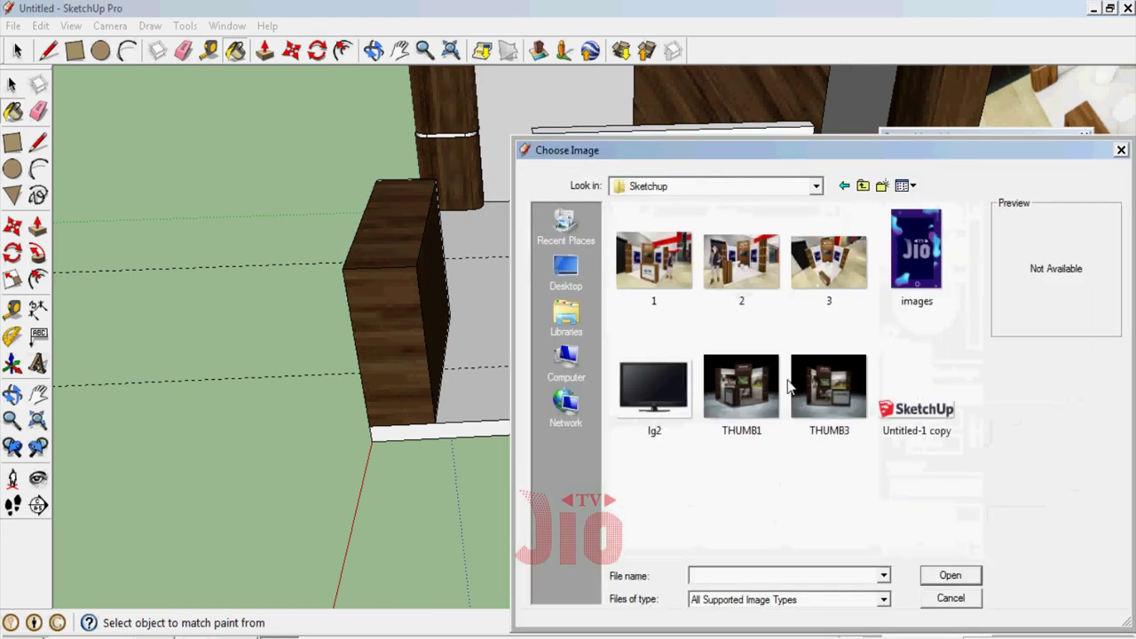
double_click(648, 406)
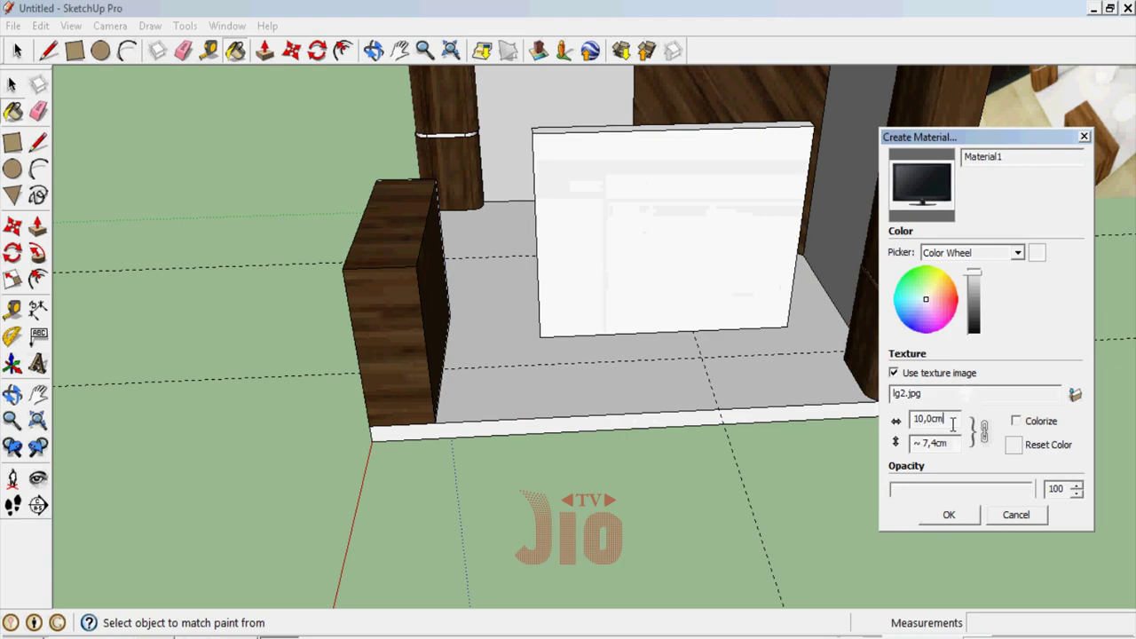
click(949, 515)
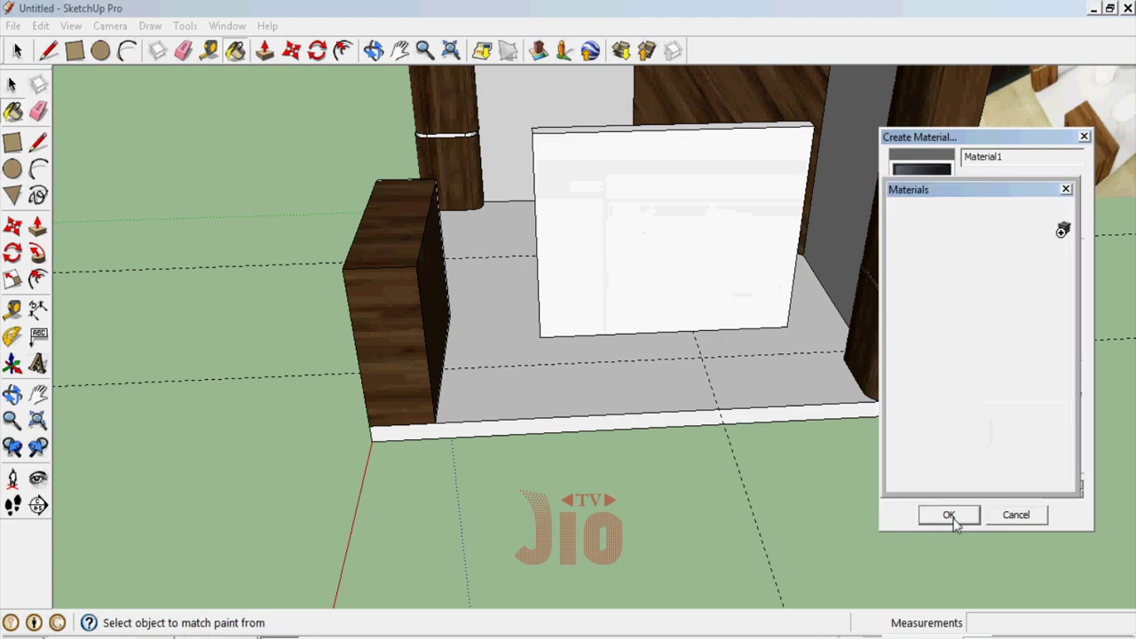
click(652, 237)
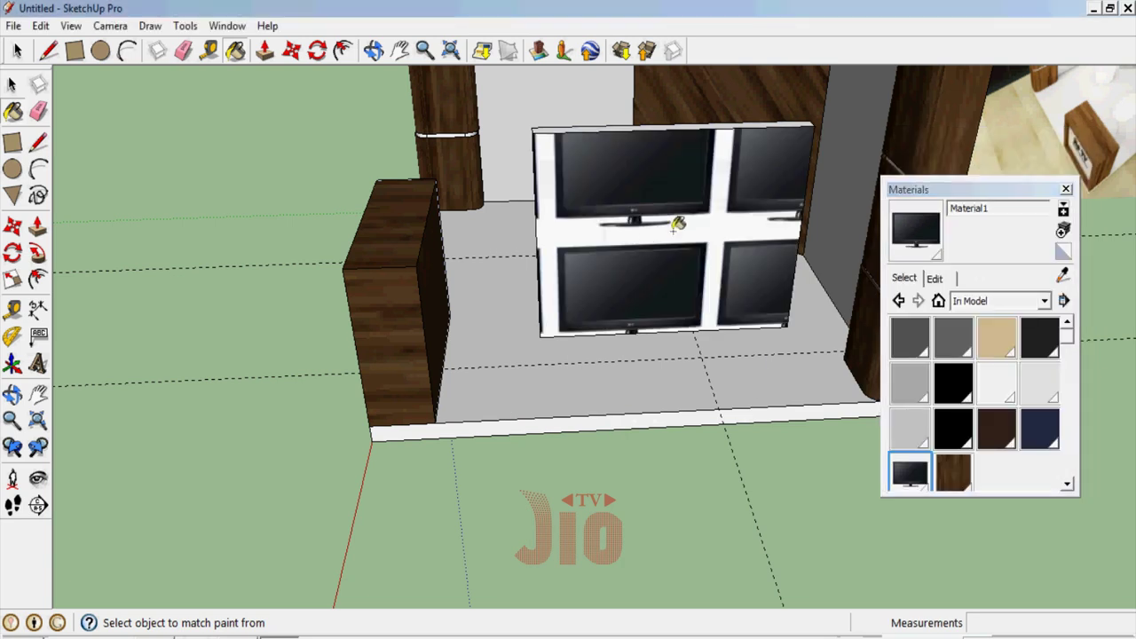
click(1066, 189)
Trace the LG TV outline on the textured panel with lines around its four corners
scroll(621, 299, up, 4)
scroll(411, 329, up, 3)
scroll(534, 219, up, 2)
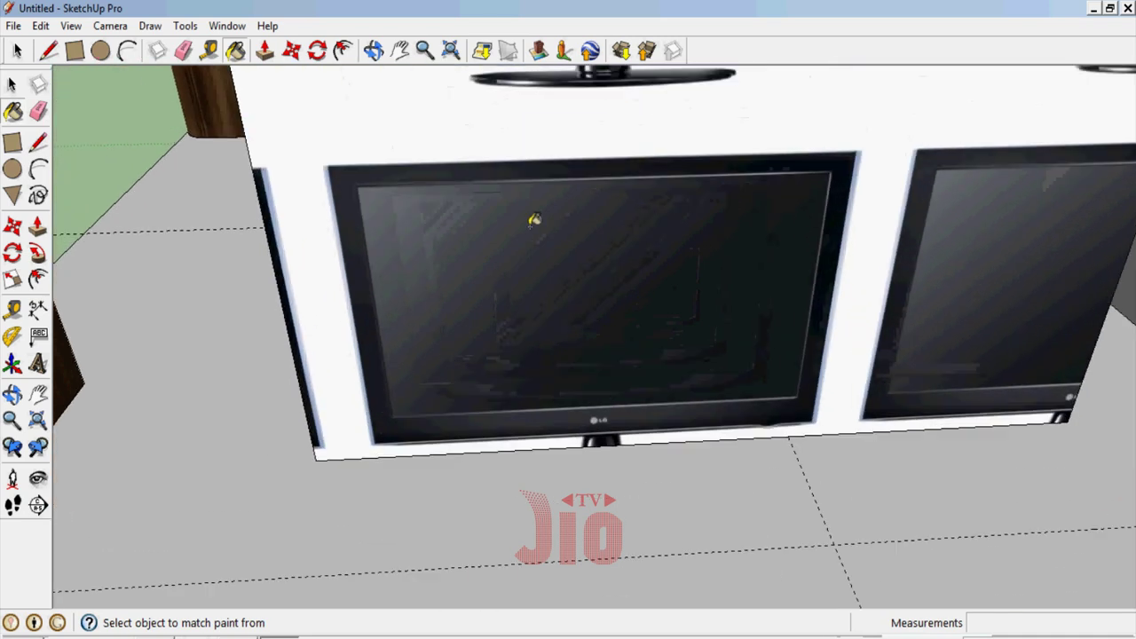
click(38, 142)
scroll(388, 139, up, 2)
scroll(360, 140, up, 2)
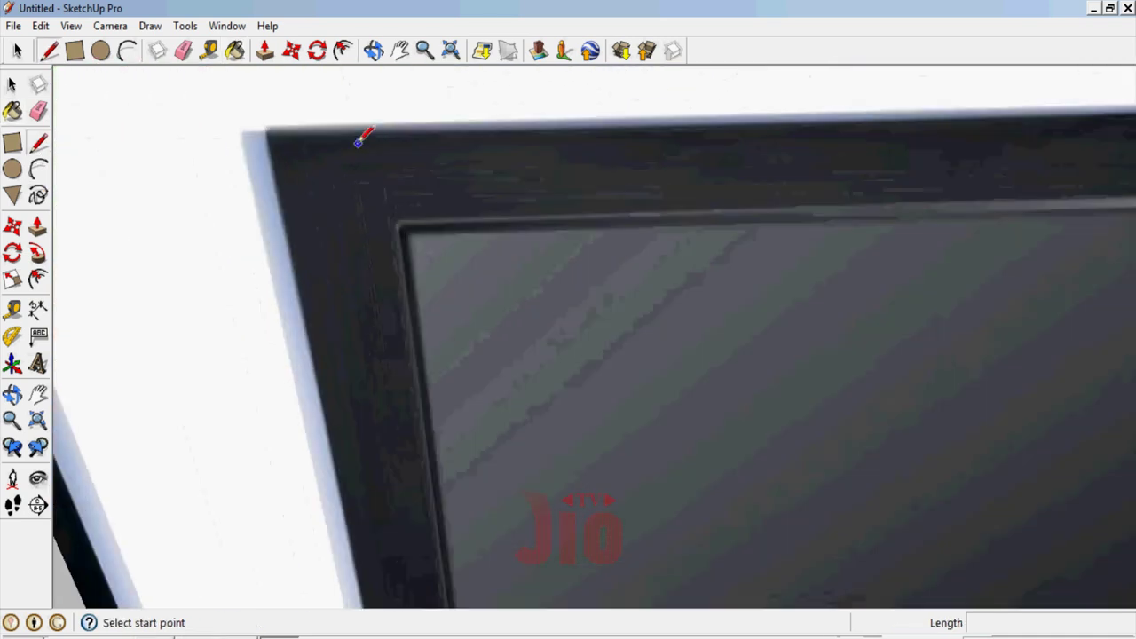
click(248, 134)
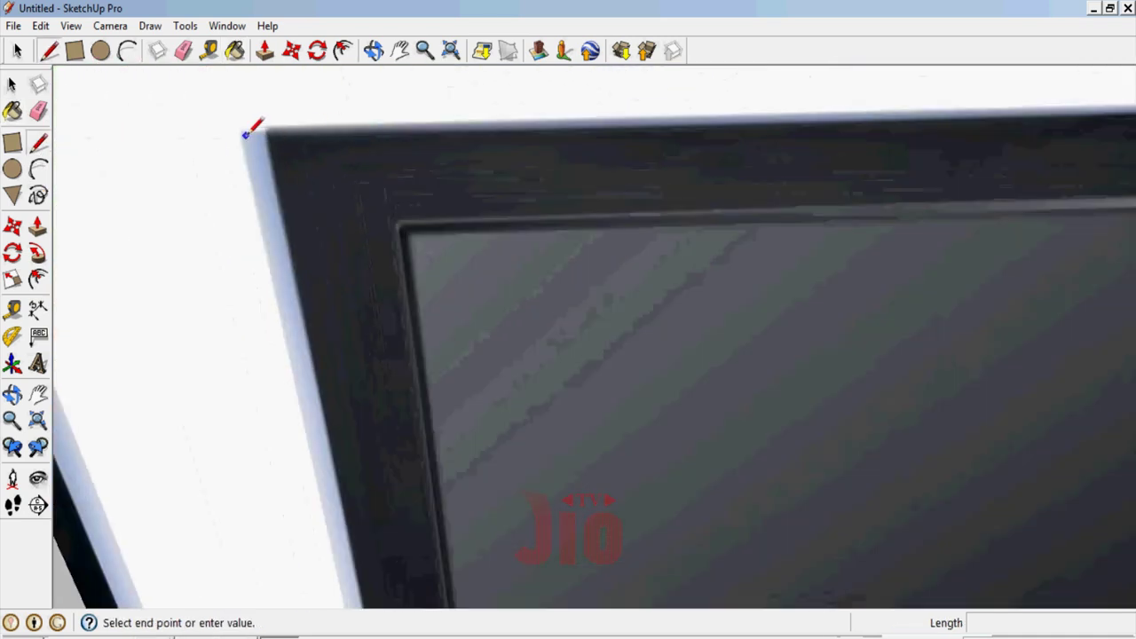
scroll(249, 134, down, 3)
scroll(683, 110, up, 1)
scroll(684, 110, up, 2)
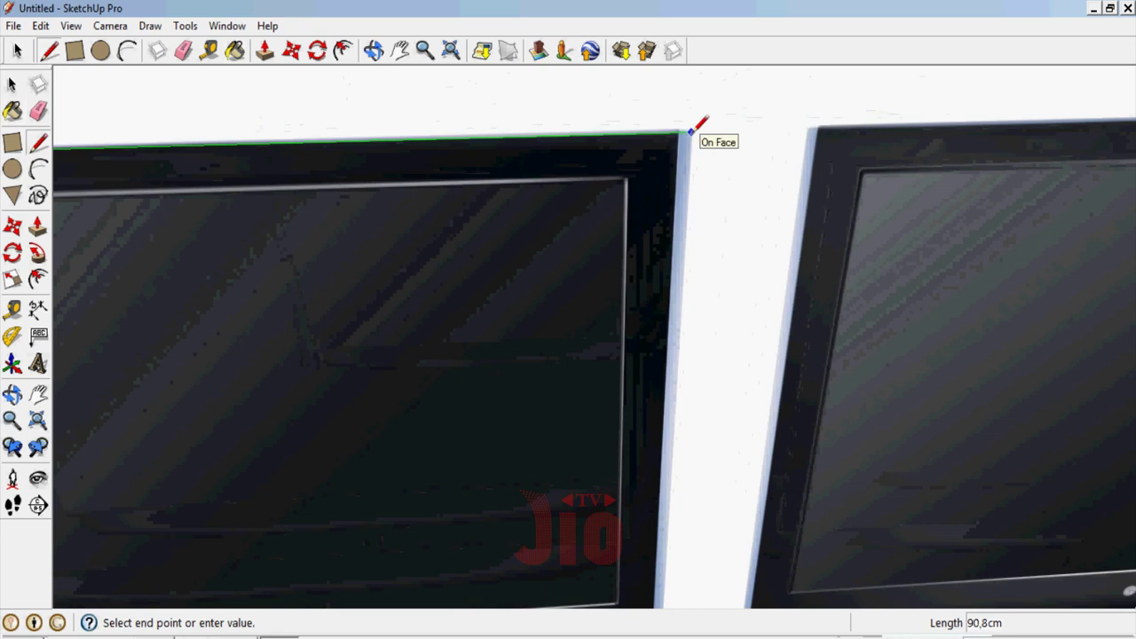
click(691, 131)
scroll(692, 132, down, 3)
scroll(684, 317, up, 2)
scroll(676, 329, up, 2)
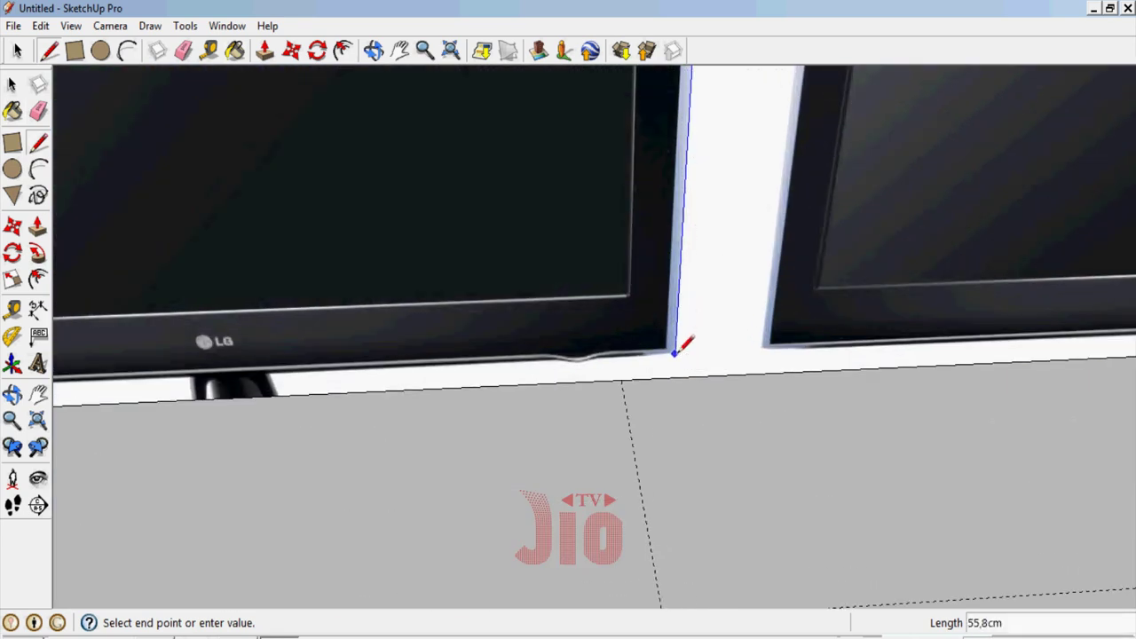
click(675, 354)
middle_drag(787, 312, 436, 304)
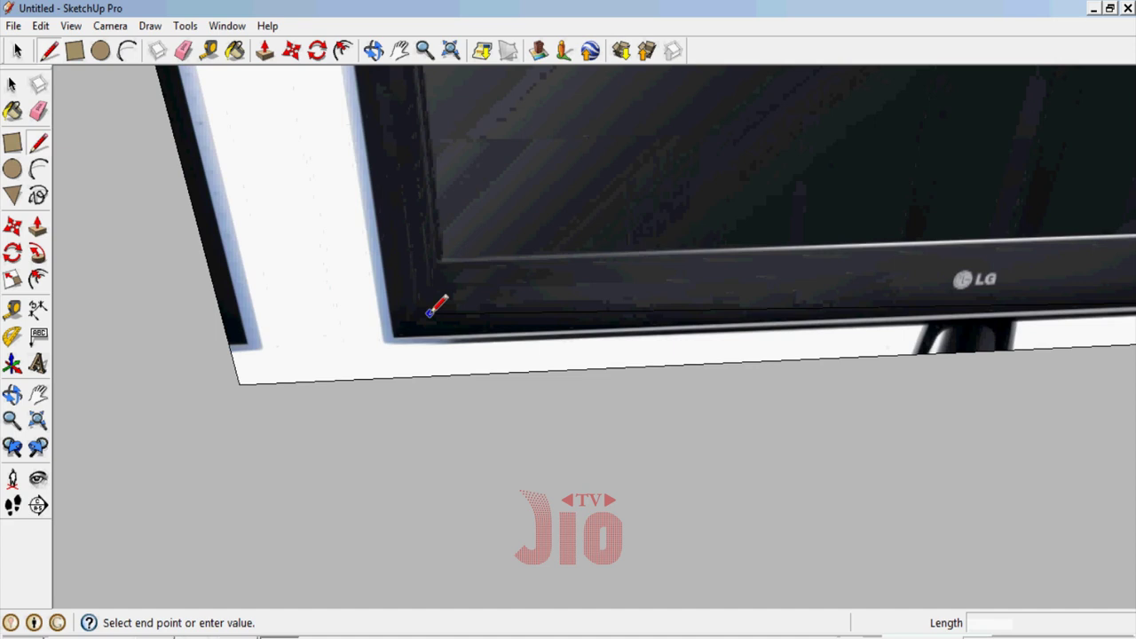
scroll(390, 336, down, 3)
scroll(376, 127, up, 3)
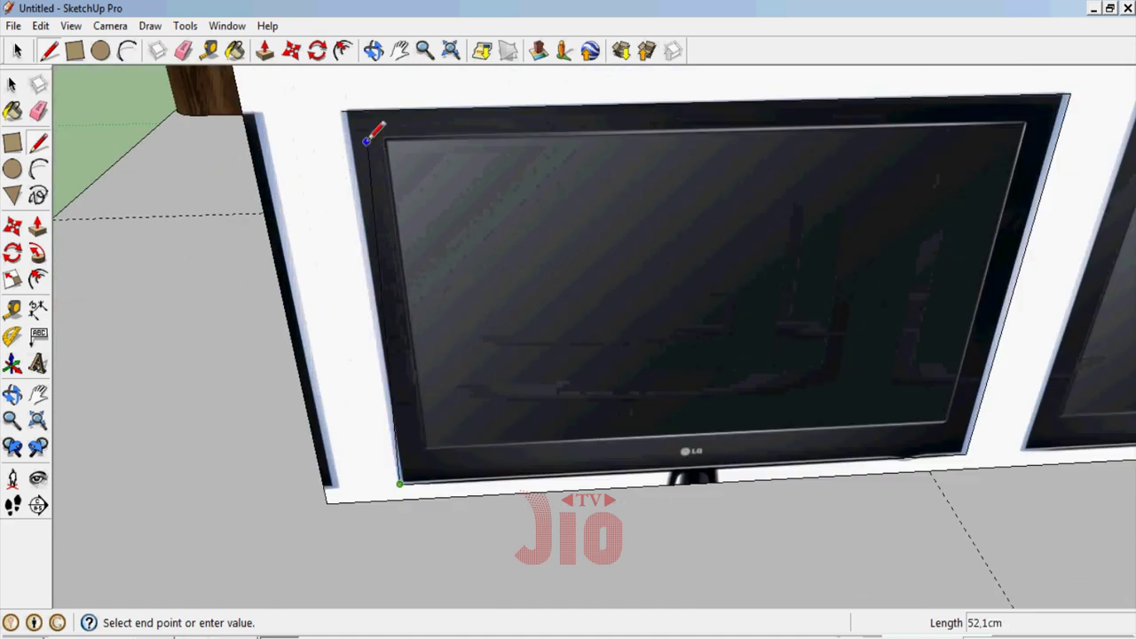
scroll(350, 96, up, 2)
click(347, 99)
scroll(400, 266, down, 3)
scroll(468, 372, down, 2)
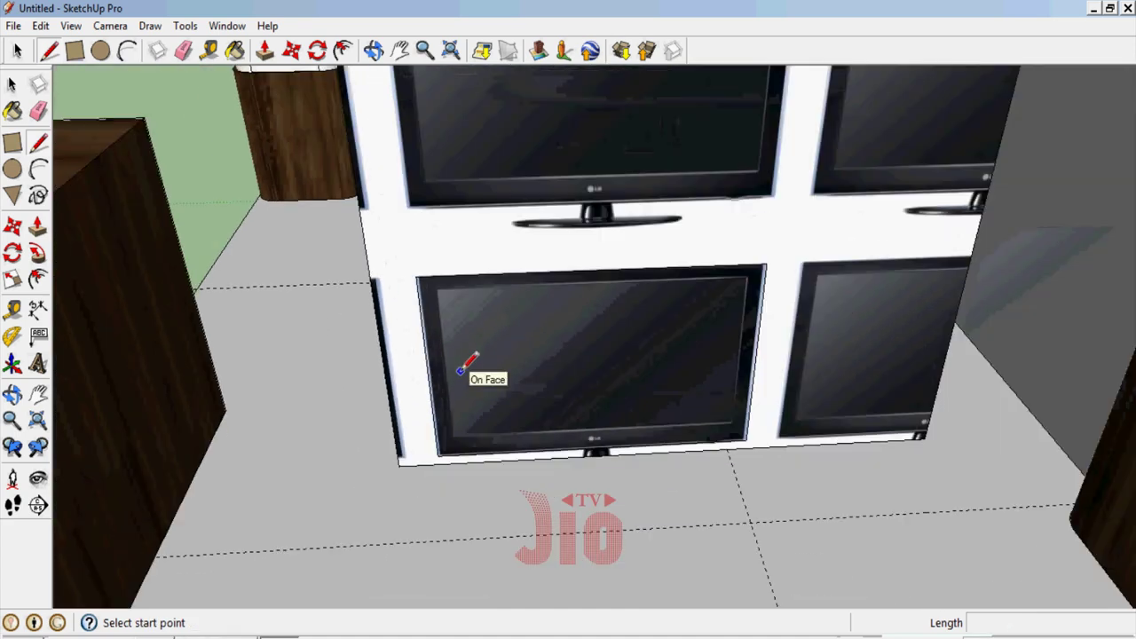
Push/Pull away the surrounding wall face and give the TV about 3.6 cm of thickness
key(p)
click(448, 306)
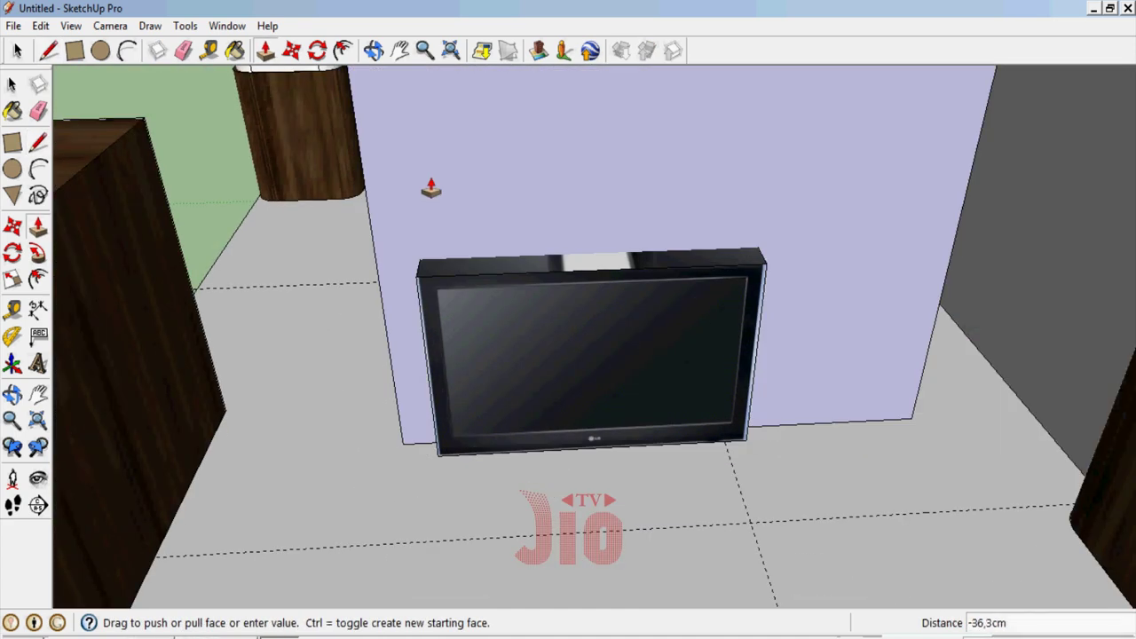
click(438, 185)
scroll(532, 317, up, 3)
scroll(497, 317, up, 1)
click(497, 316)
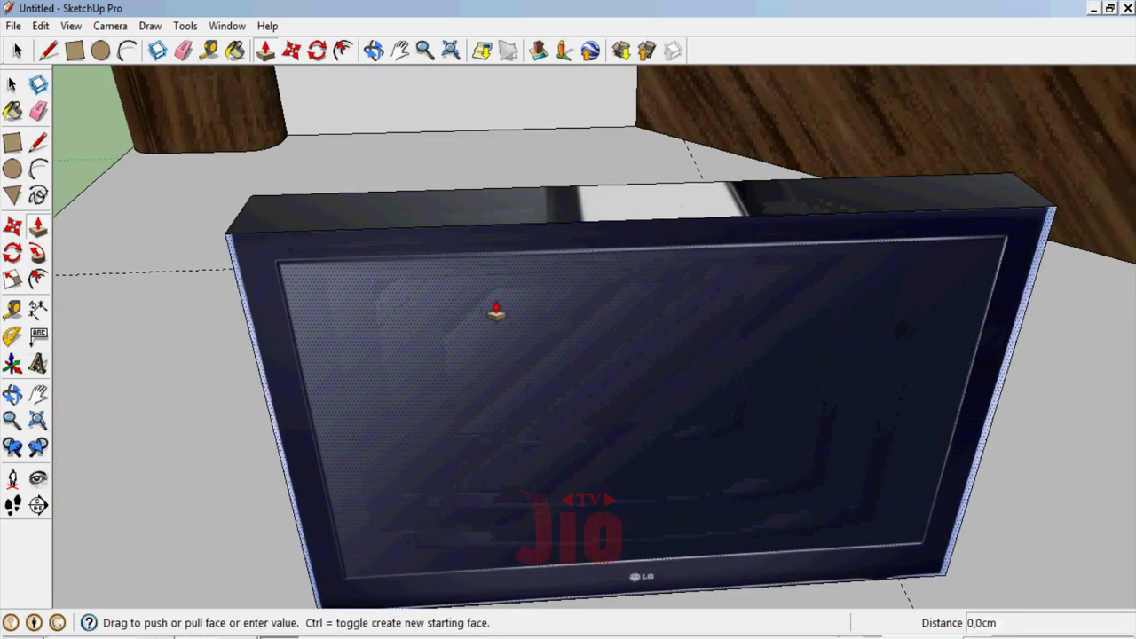
click(498, 297)
Select the finished TV, apply a context-menu action to it, and orbit out to view the room
key(space)
click(648, 347)
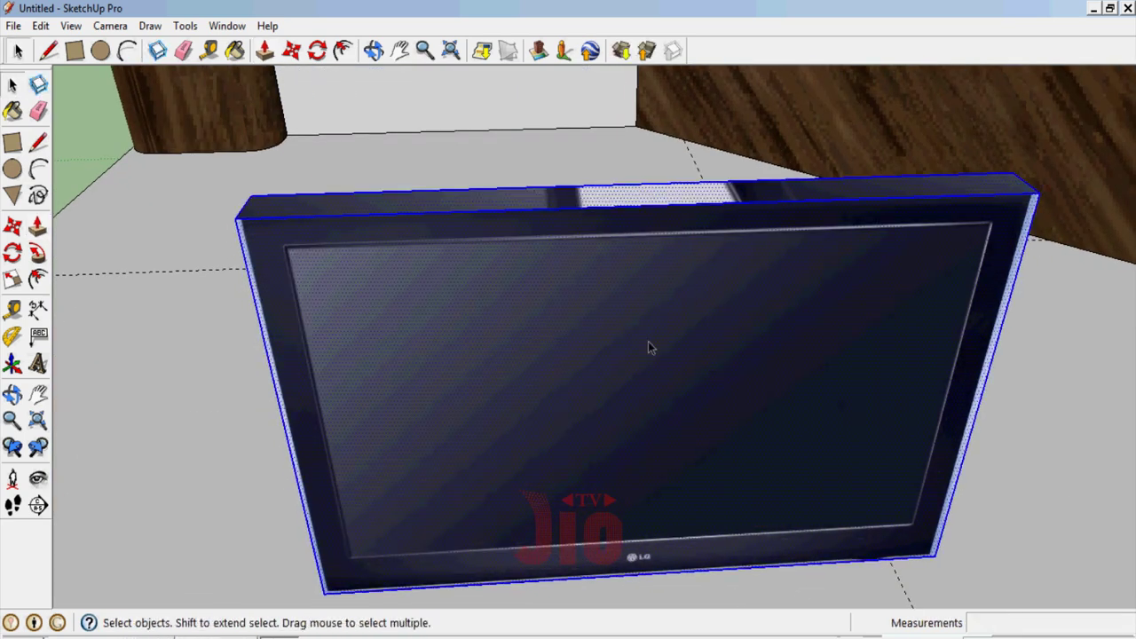
right_click(647, 347)
click(701, 471)
click(12, 394)
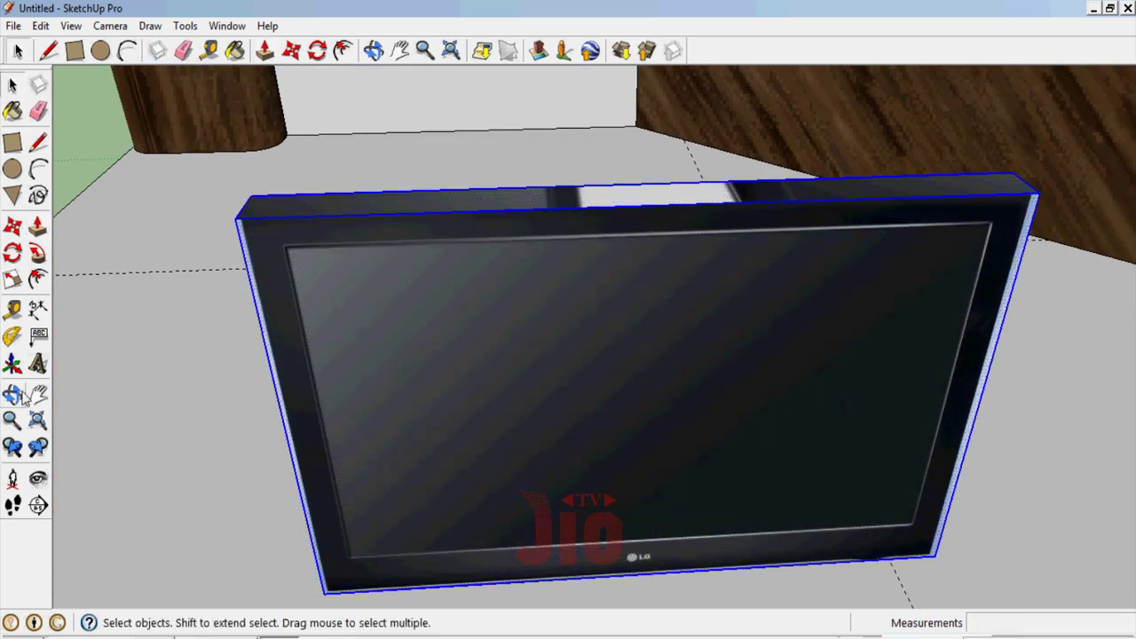
drag(399, 347, 420, 345)
scroll(420, 345, down, 5)
drag(375, 474, 477, 406)
scroll(477, 406, down, 3)
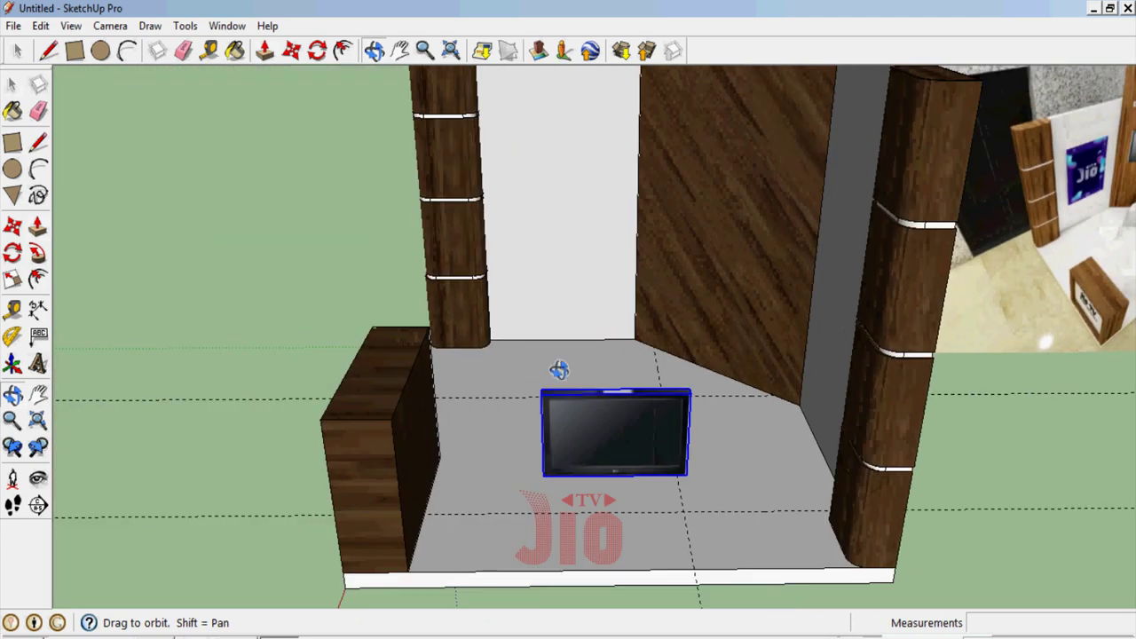
drag(553, 367, 578, 468)
click(13, 229)
Cut and paste the TV onto the back wall, placing it on the JIO TV wall's top edge
scroll(790, 312, down, 3)
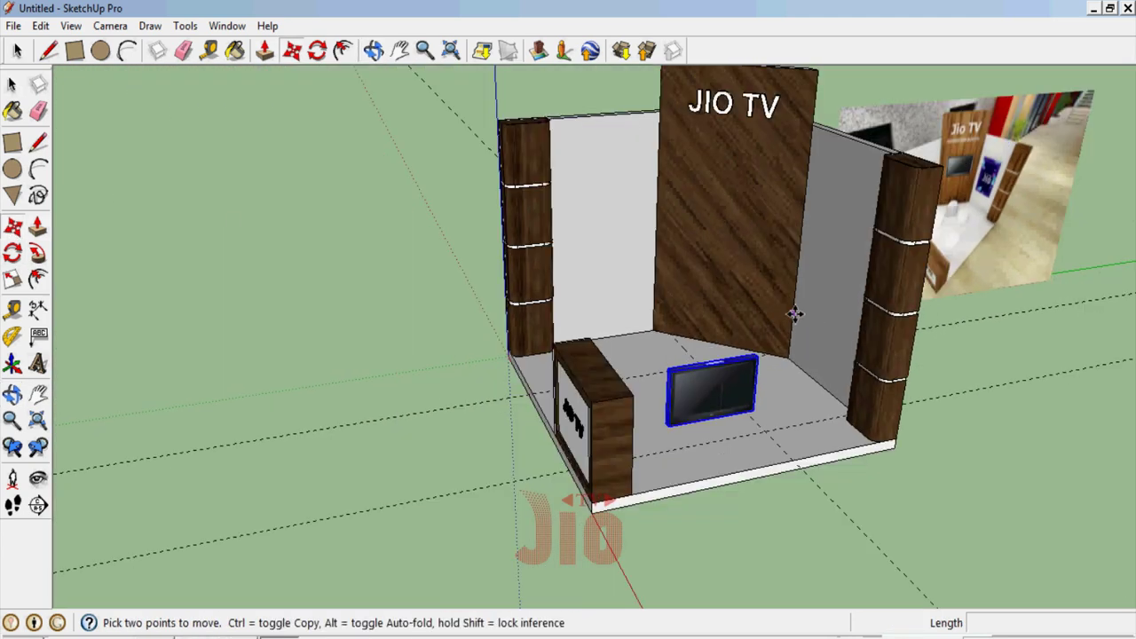
key(ctrl+x)
key(ctrl+v)
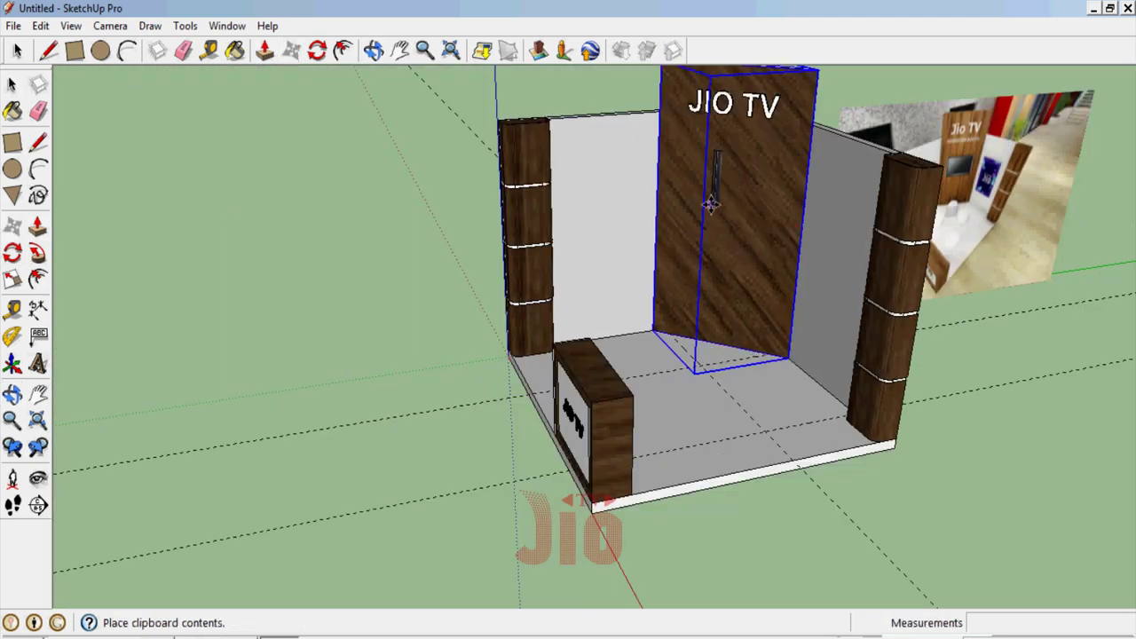
click(618, 216)
scroll(669, 170, up, 4)
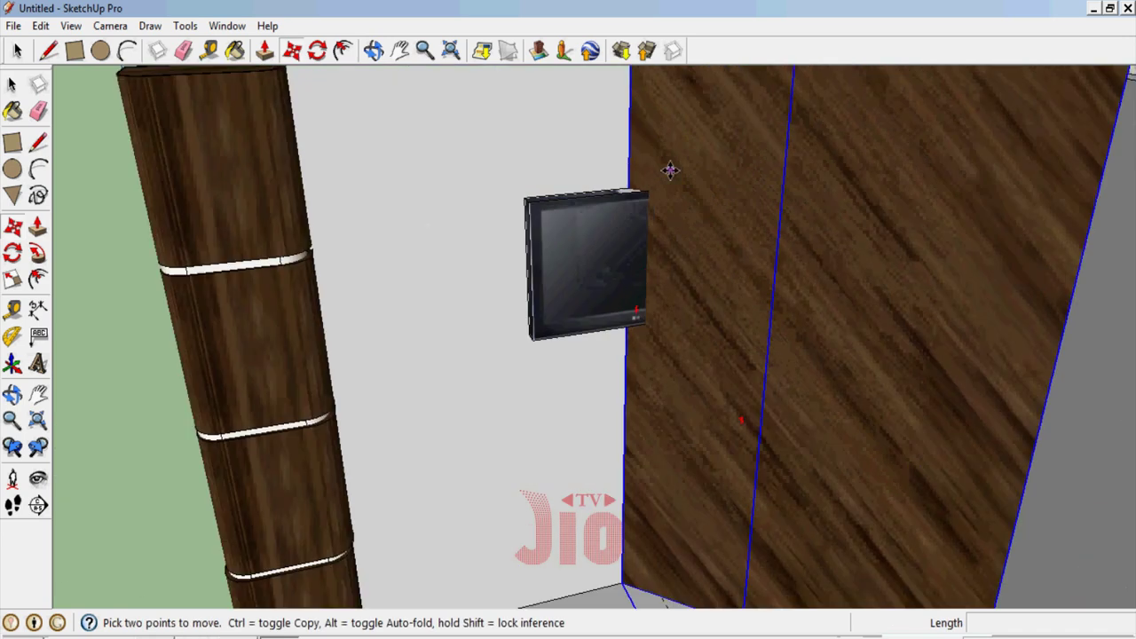
click(12, 394)
mouse_move(76, 393)
mouse_down()
mouse_move(624, 443)
mouse_move(599, 343)
mouse_move(665, 382)
mouse_up()
click(12, 85)
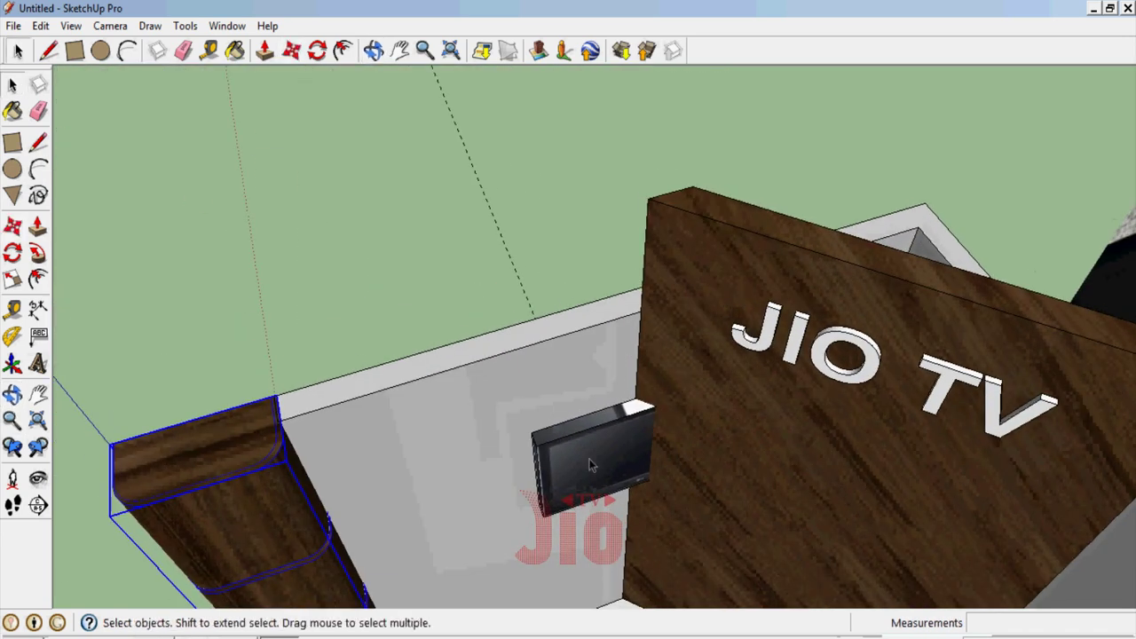
click(591, 463)
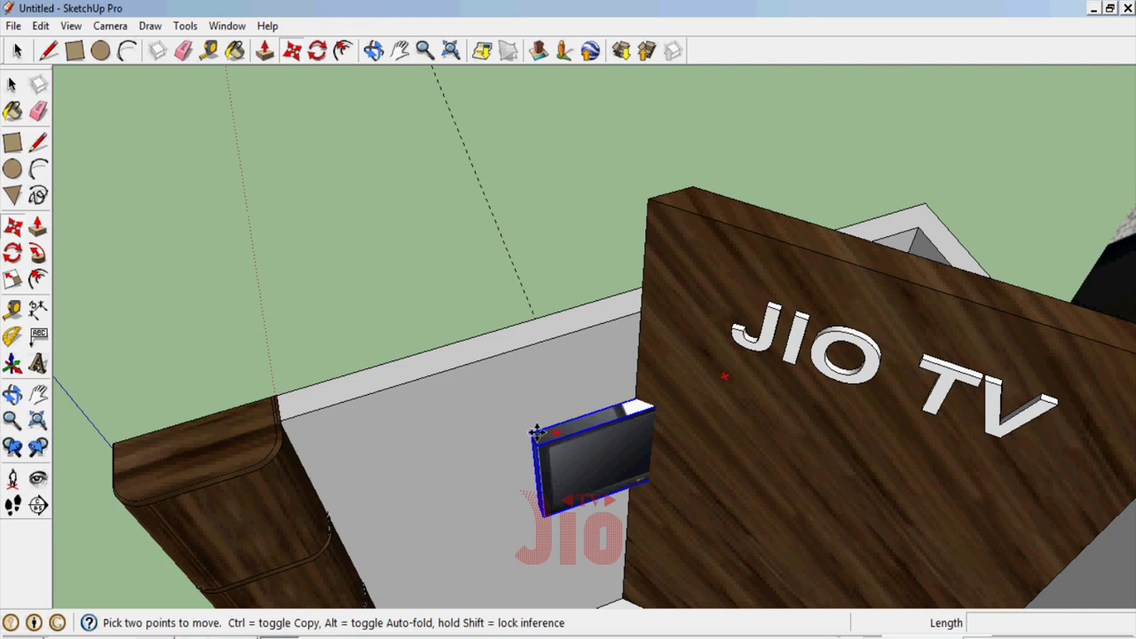
click(537, 432)
click(733, 232)
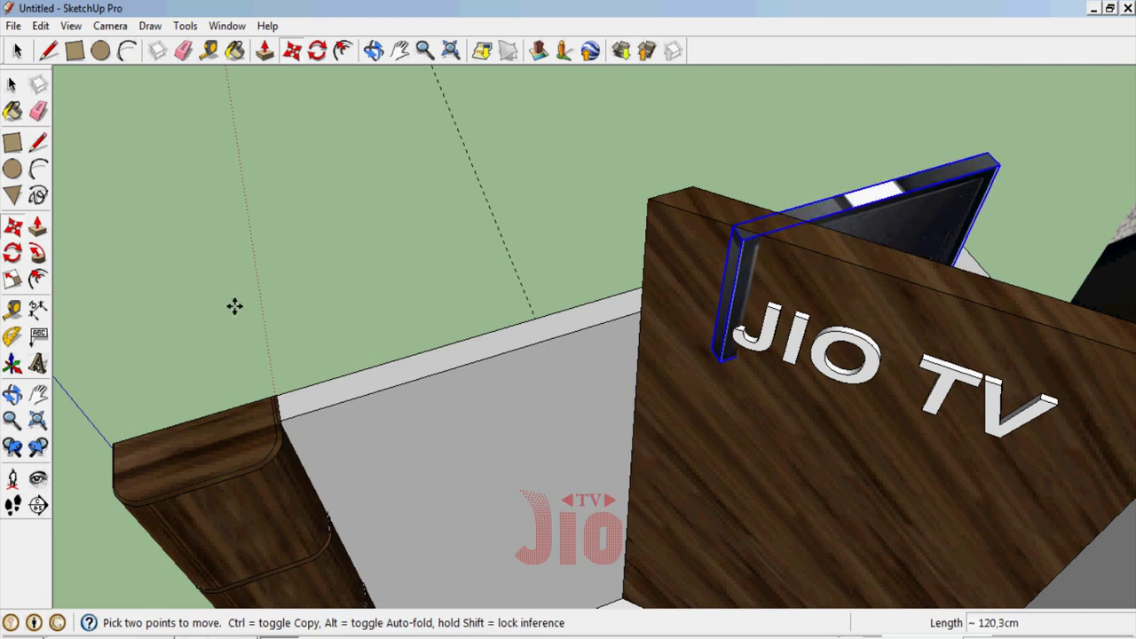
Rotate the TV about its top corner so it lies flat against the wall
click(13, 254)
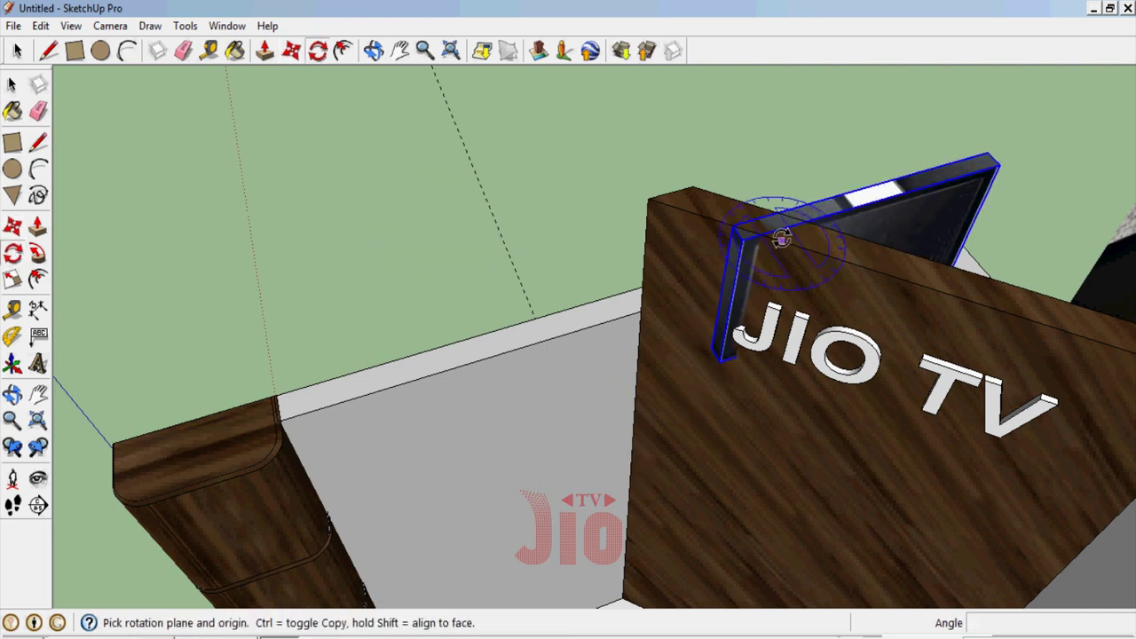
click(734, 227)
click(992, 160)
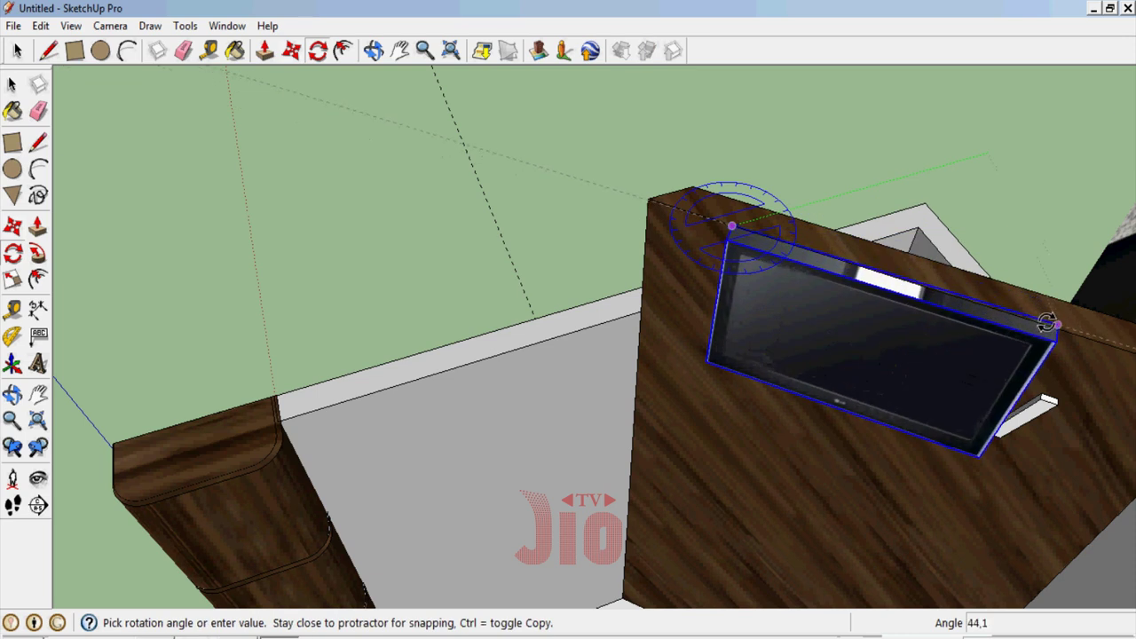
click(1047, 322)
mouse_move(1047, 323)
middle_down()
mouse_move(489, 249)
mouse_move(672, 240)
middle_up()
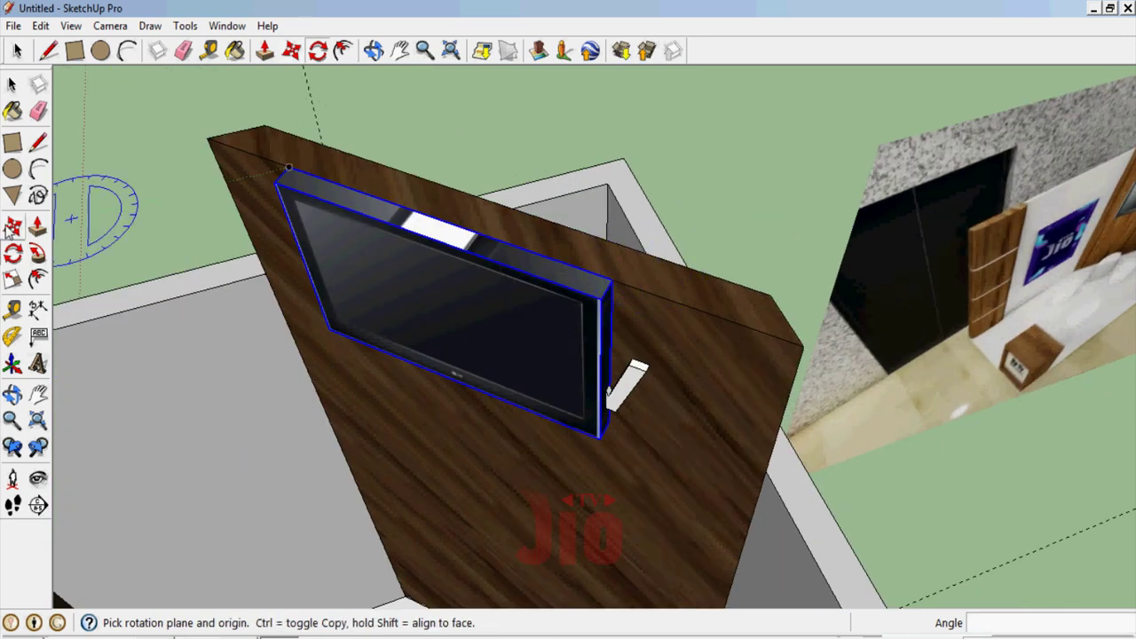
Slide the TV down to sit just below the JIO TV lettering
key(m)
click(609, 284)
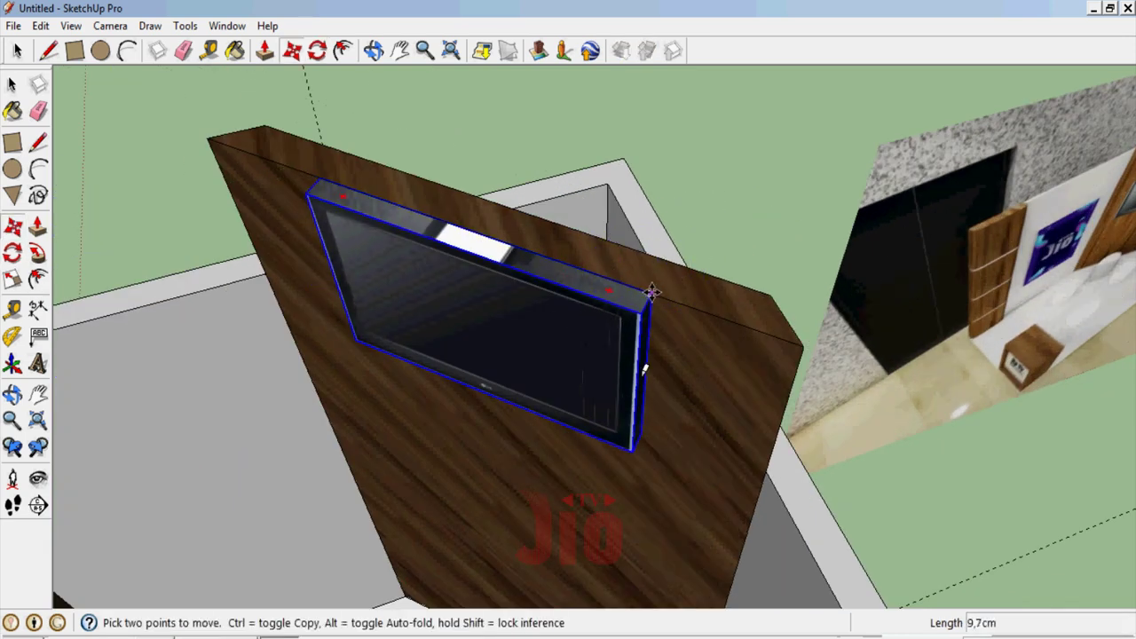
click(12, 394)
mouse_move(532, 355)
mouse_down()
mouse_move(660, 93)
mouse_move(705, 91)
mouse_up()
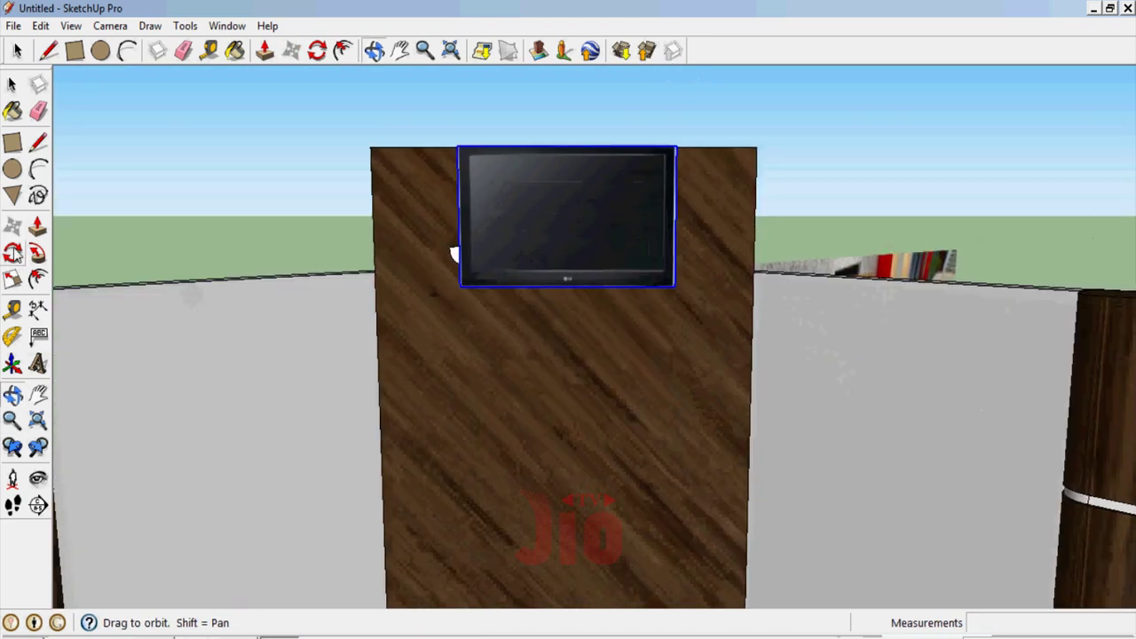
key(m)
click(561, 249)
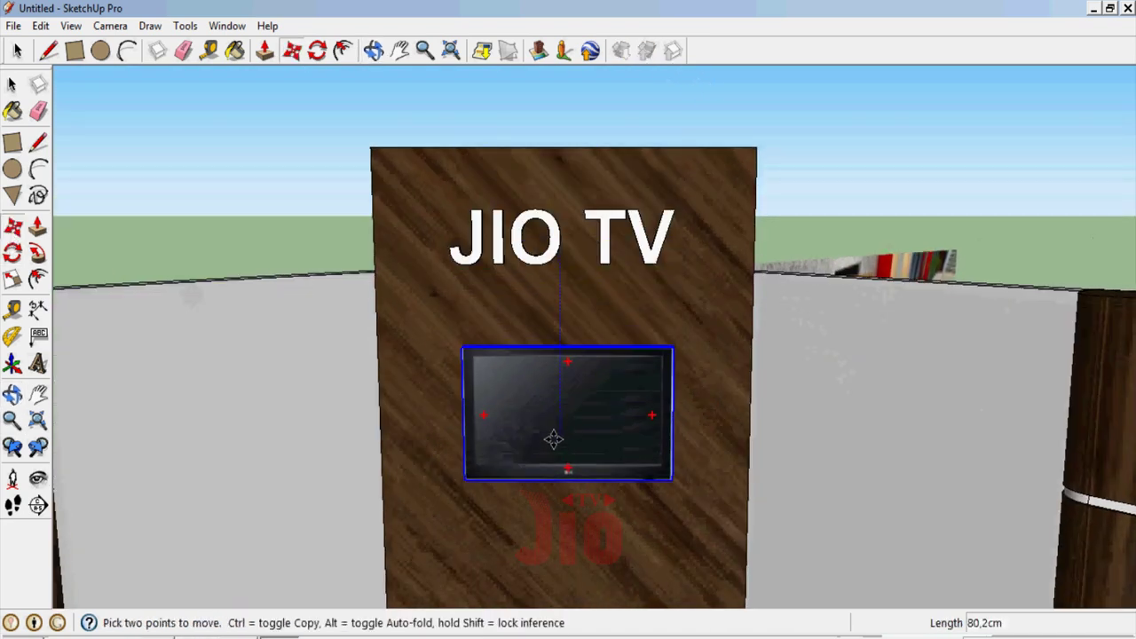
click(553, 441)
scroll(553, 441, down, 3)
scroll(575, 375, down, 2)
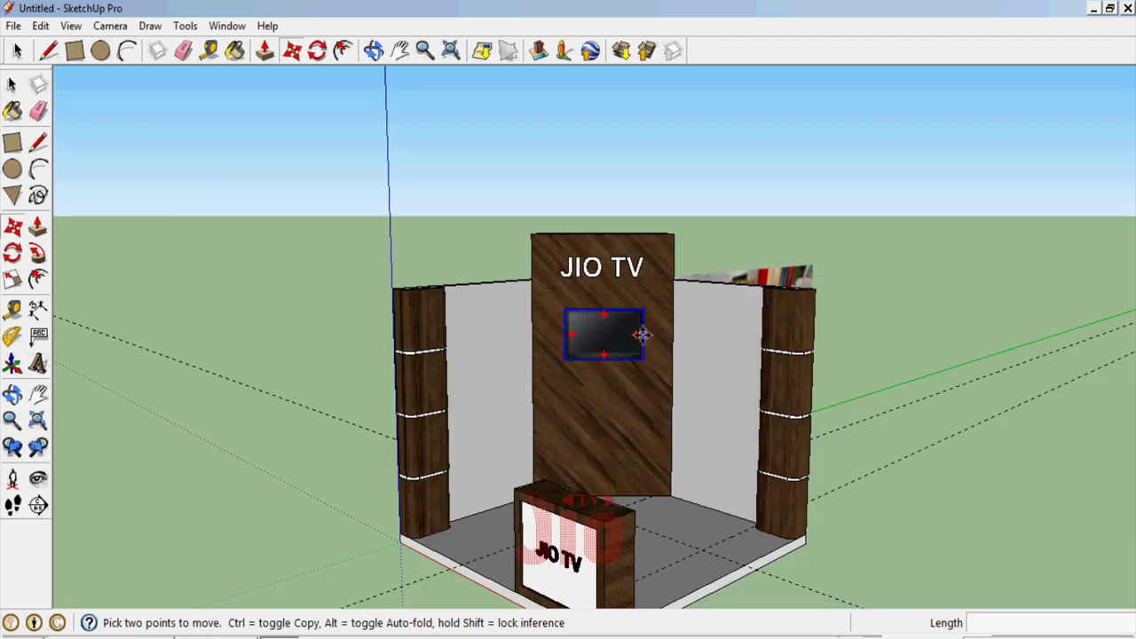
Orbit from a higher three-quarter view to a frontal view to review the finished booth
click(13, 394)
drag(550, 284, 629, 169)
mouse_move(634, 385)
mouse_down()
mouse_move(594, 394)
mouse_move(672, 388)
mouse_move(628, 232)
mouse_up()
scroll(638, 258, up, 2)
scroll(952, 183, up, 3)
scroll(932, 142, down, 3)
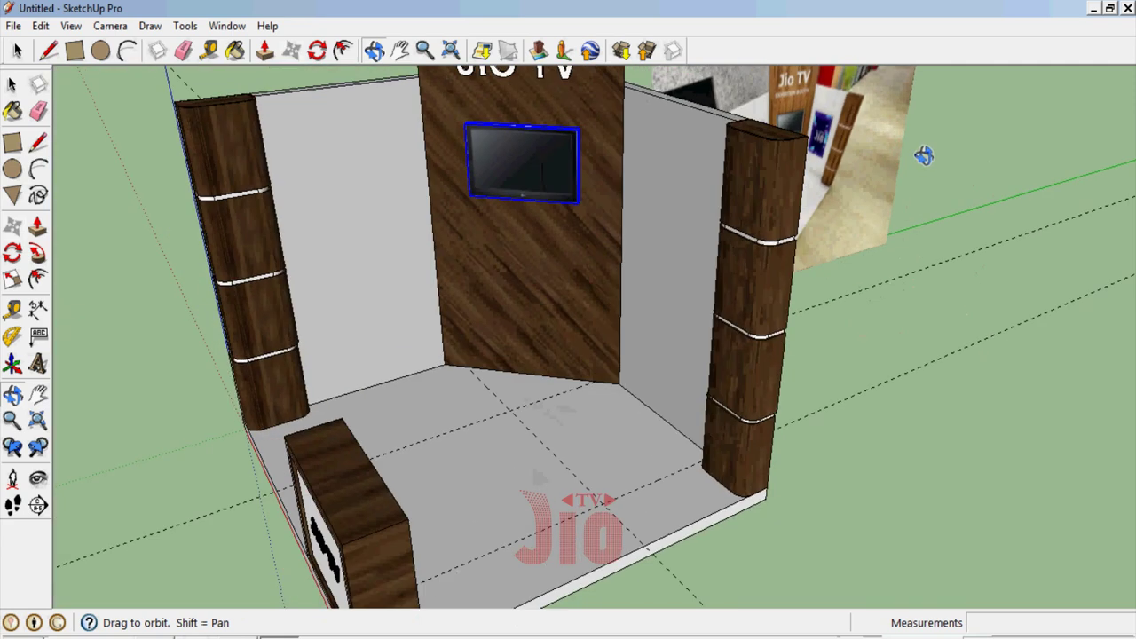
scroll(644, 290, up, 1)
scroll(578, 241, down, 3)
mouse_move(591, 263)
mouse_down()
mouse_move(712, 162)
mouse_move(678, 172)
mouse_up()
scroll(662, 183, up, 2)
scroll(669, 175, up, 1)
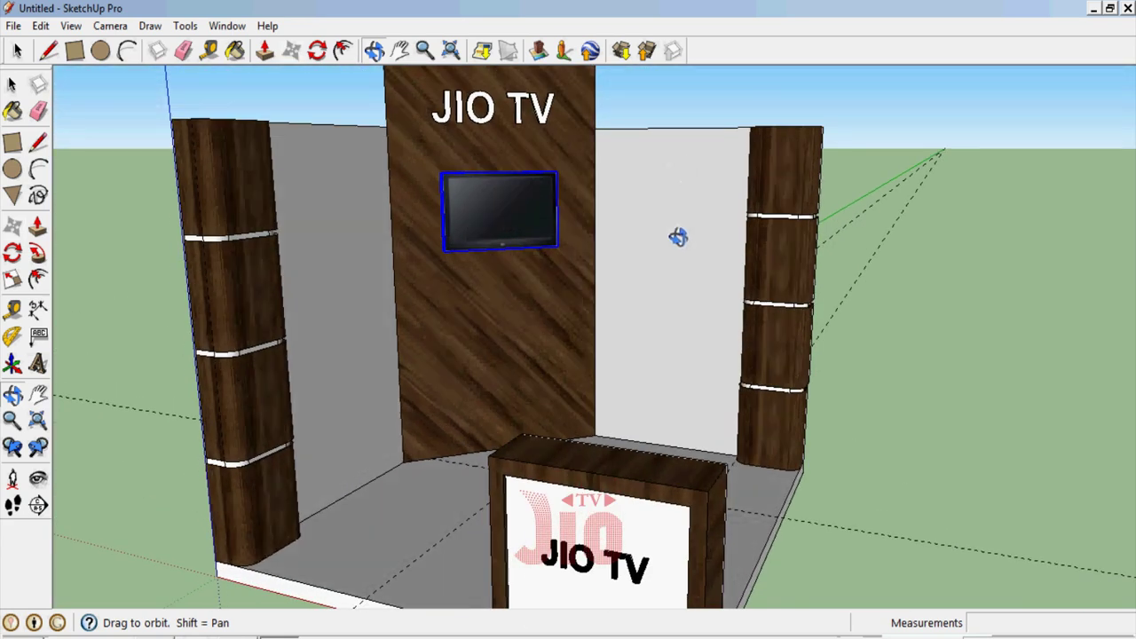